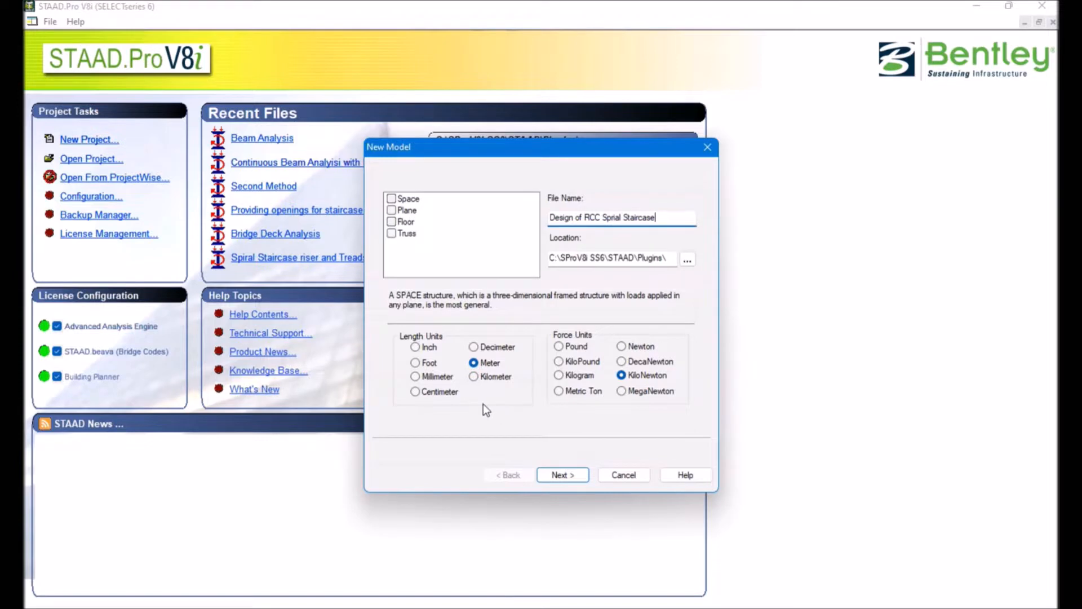
Finish creating the staircase model in metres and kilonewtons with the Add Beam start option, and dismiss the Snap Node/Beam grid
left_click(564, 475)
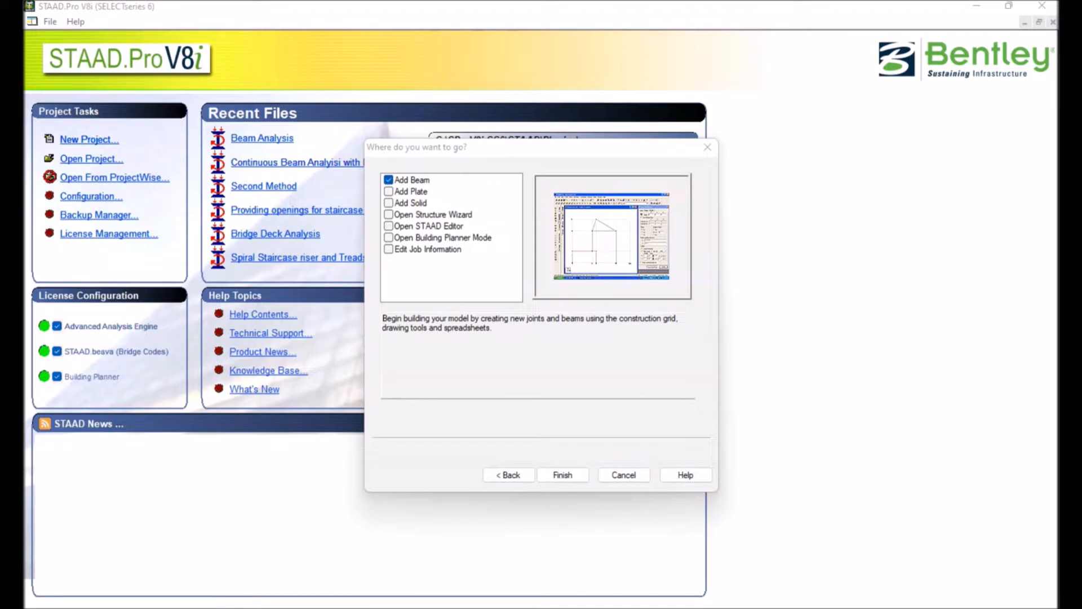
left_click(564, 475)
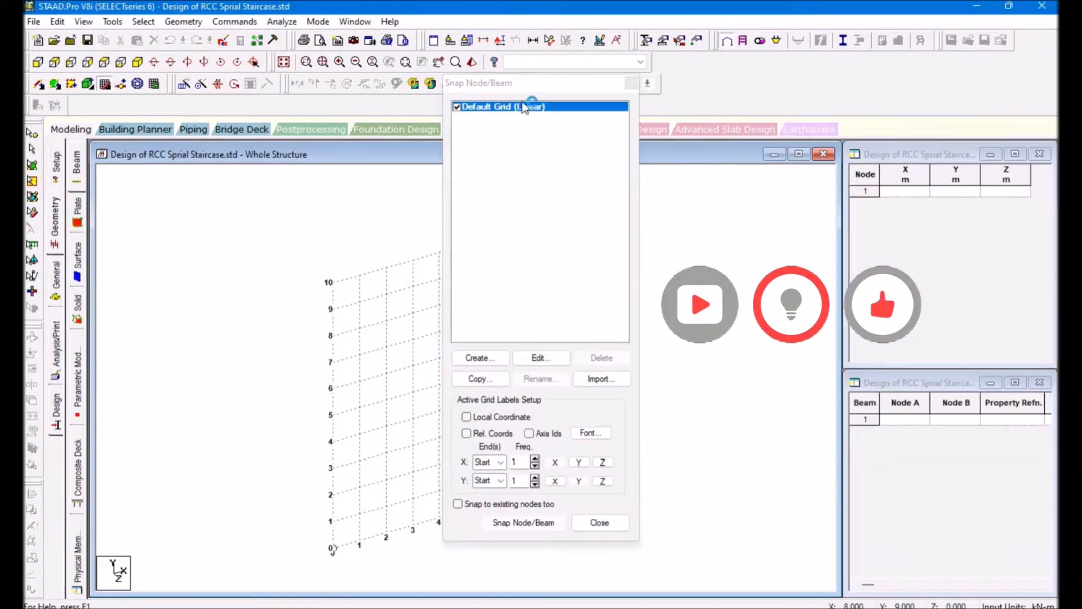
left_click_drag(525, 85, 900, 138)
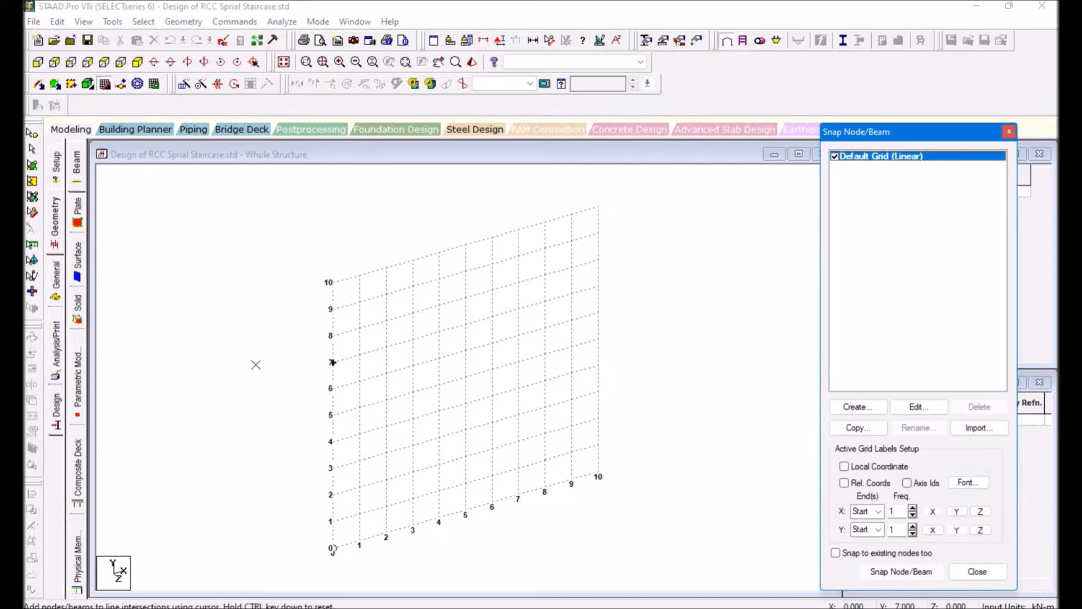
left_click(106, 86)
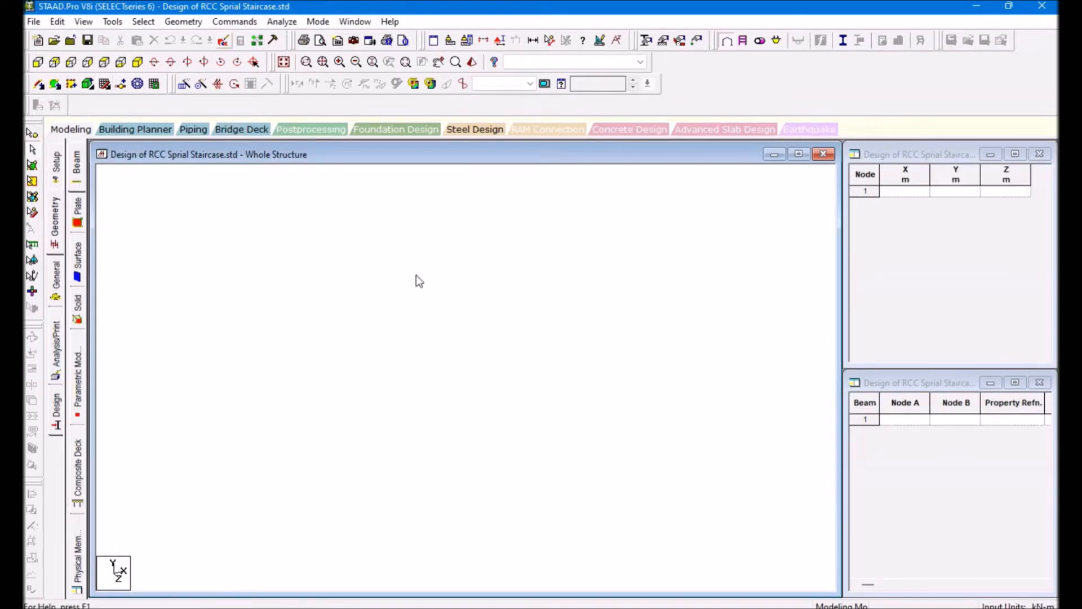
Open the model's command file in the STAAD editor and add the line UNIT M KN below INPUT WIDTH 79
left_click(224, 41)
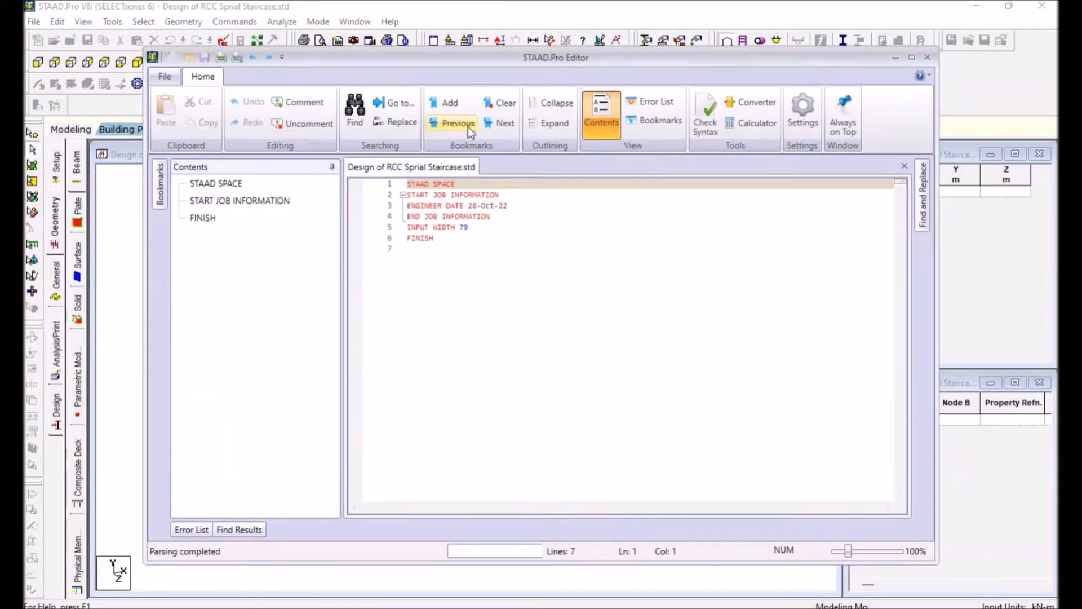
left_click(469, 265)
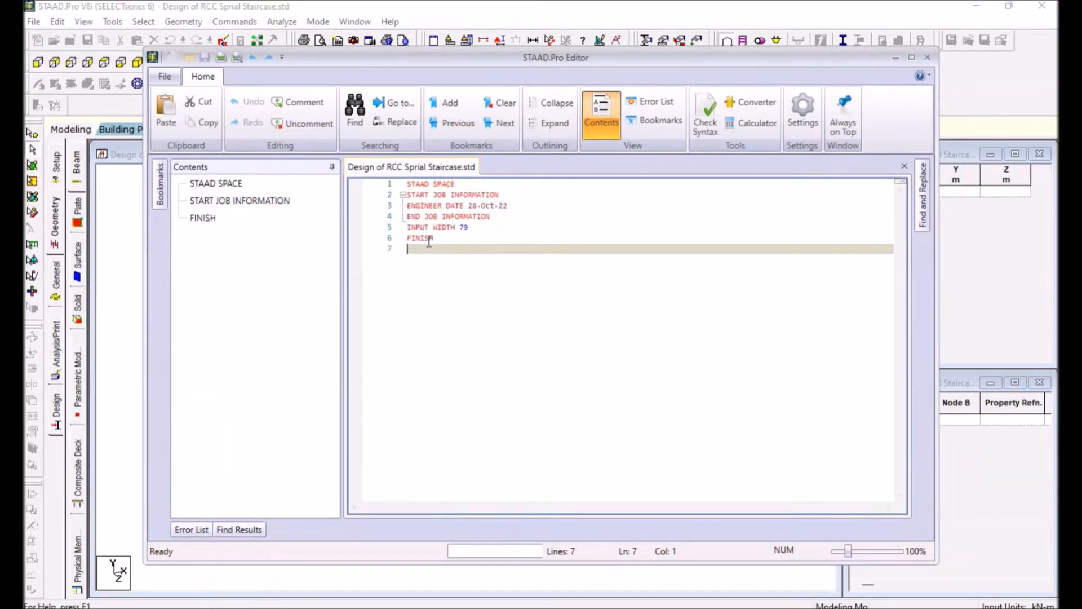
left_click(498, 227)
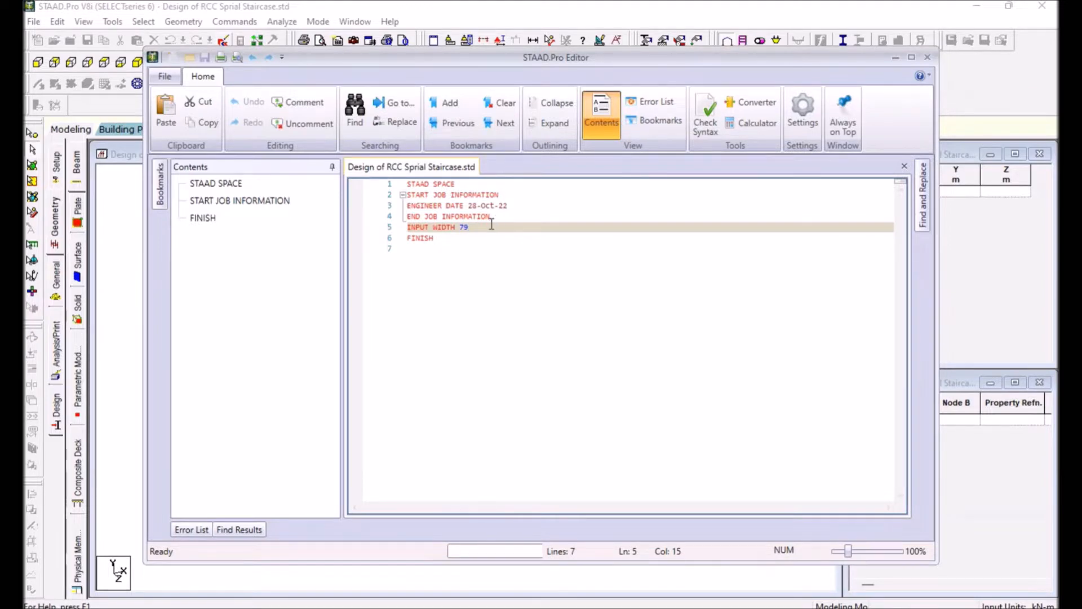
key("Return")
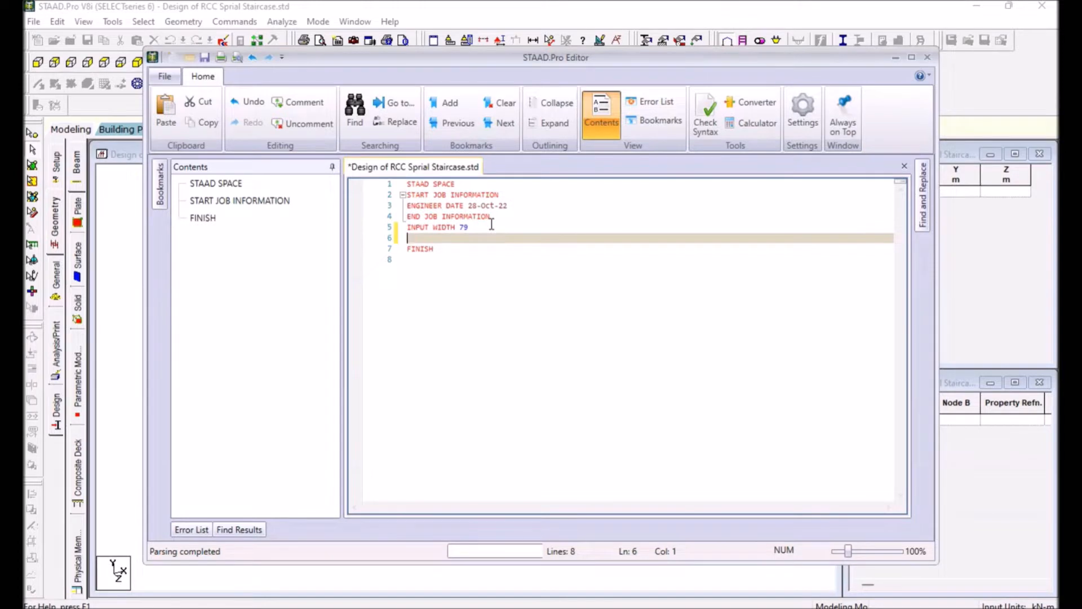
type("NIT ")
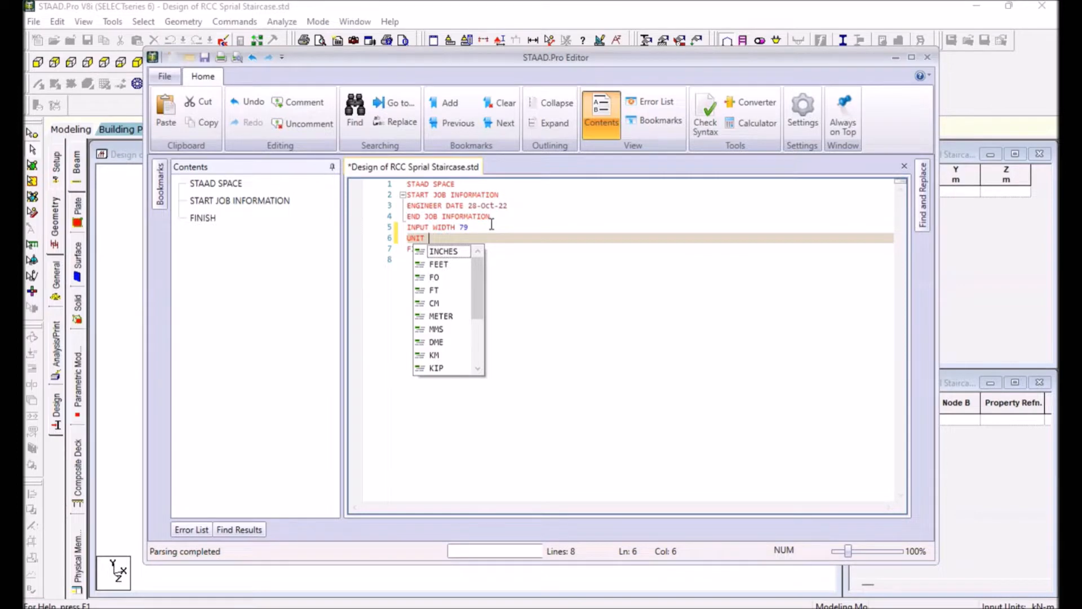
type(" m")
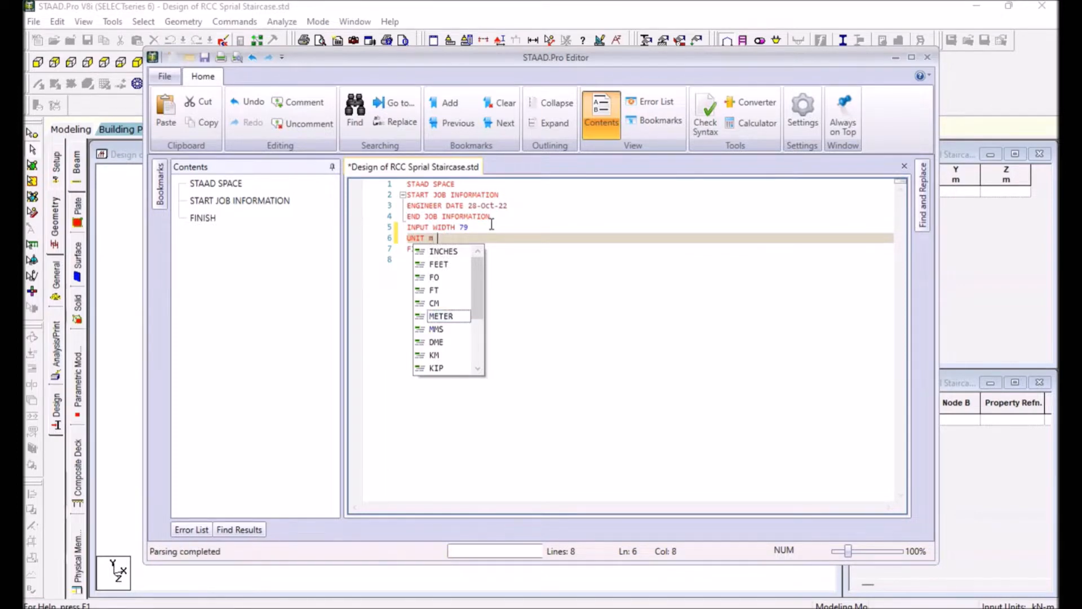
key("BackSpace")
key("BackSpace")
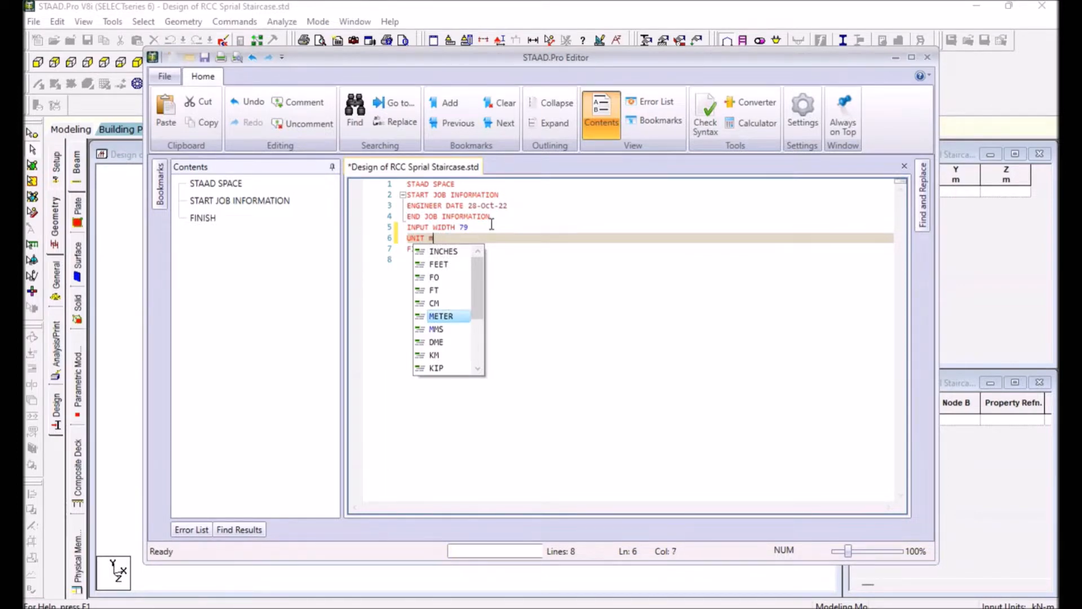
key("Caps_Lock")
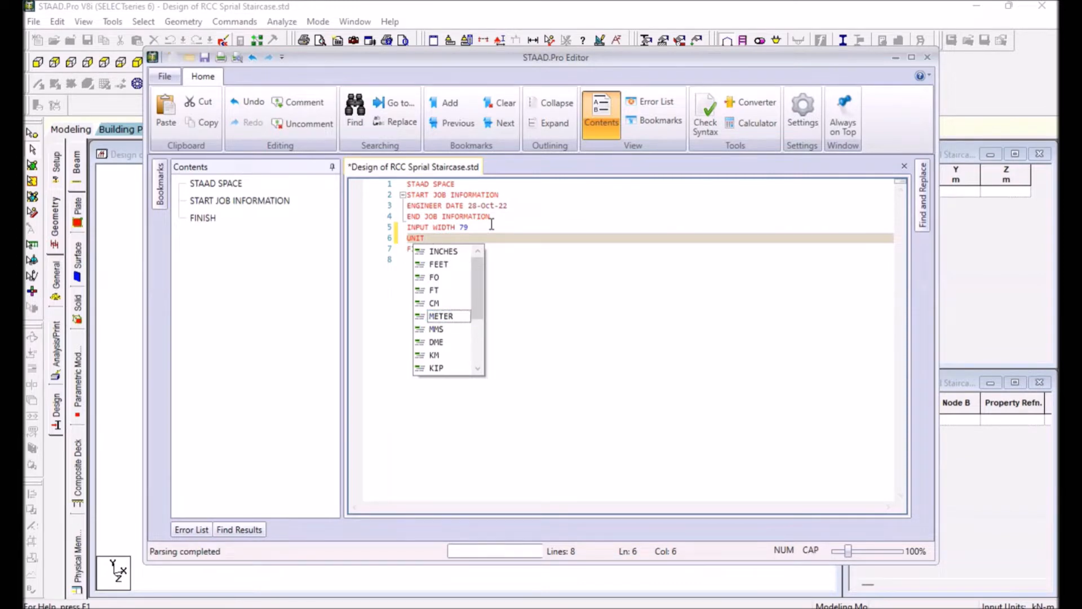
type("M KN")
key("Return")
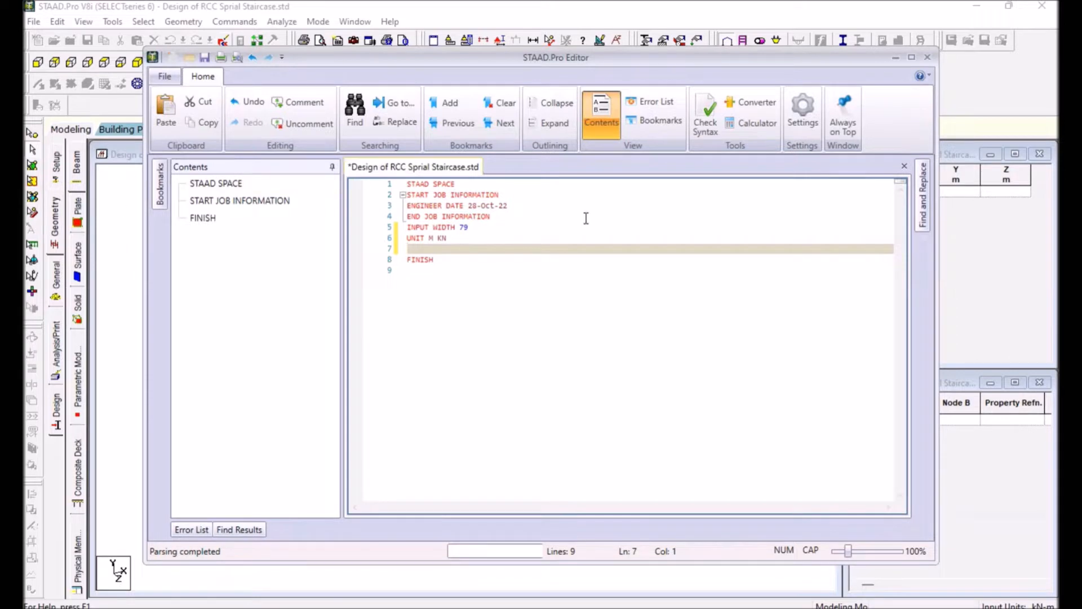
Add the command JOINT COORDINATES CYLINDRICAL REVERSE below the unit line
type("JO")
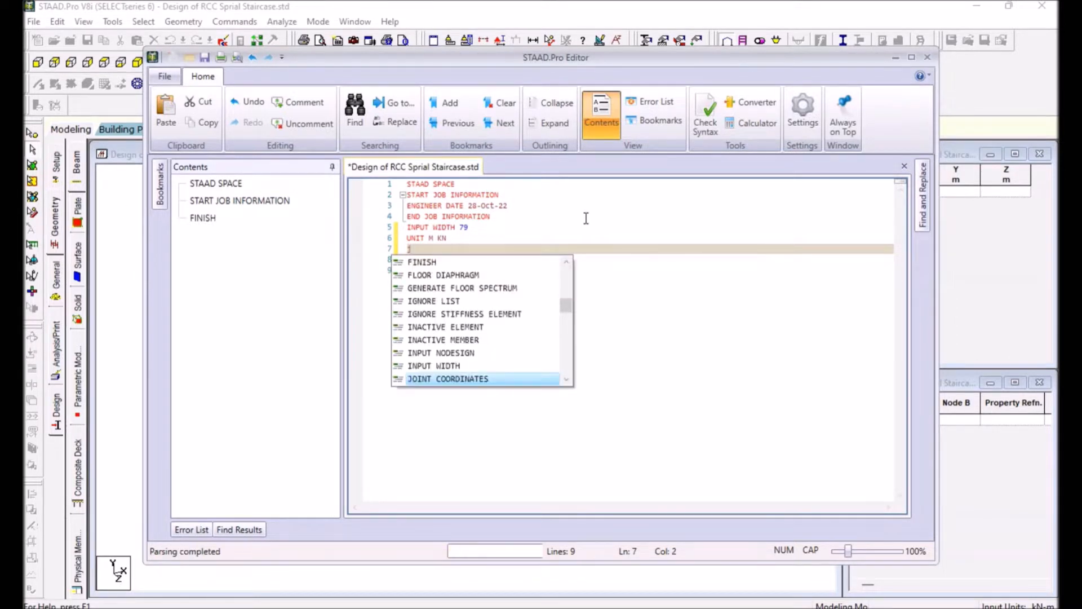
key("BackSpace")
key("BackSpace")
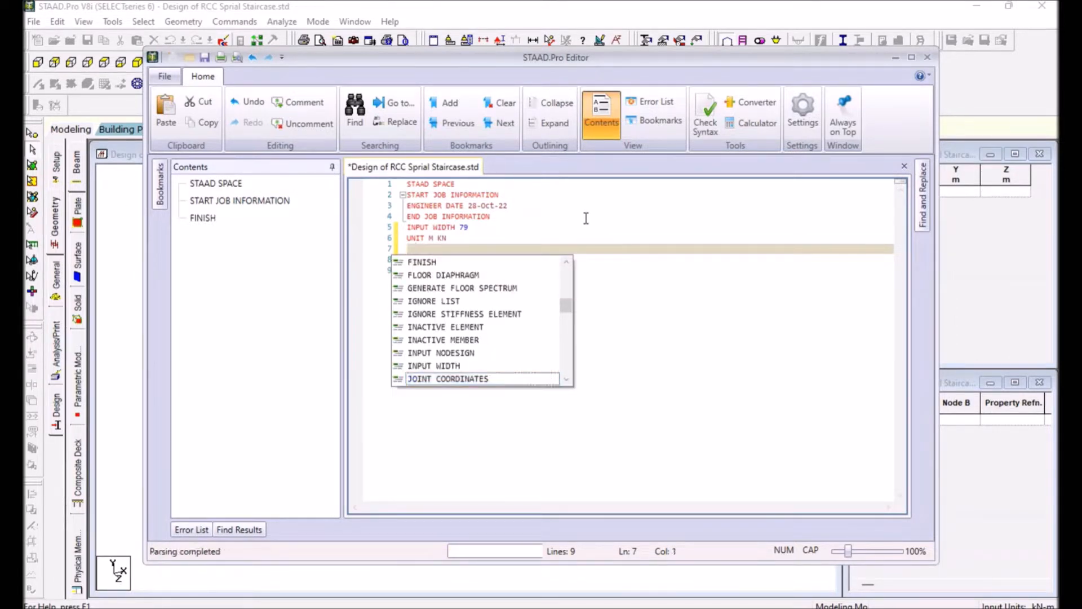
type("JOIN")
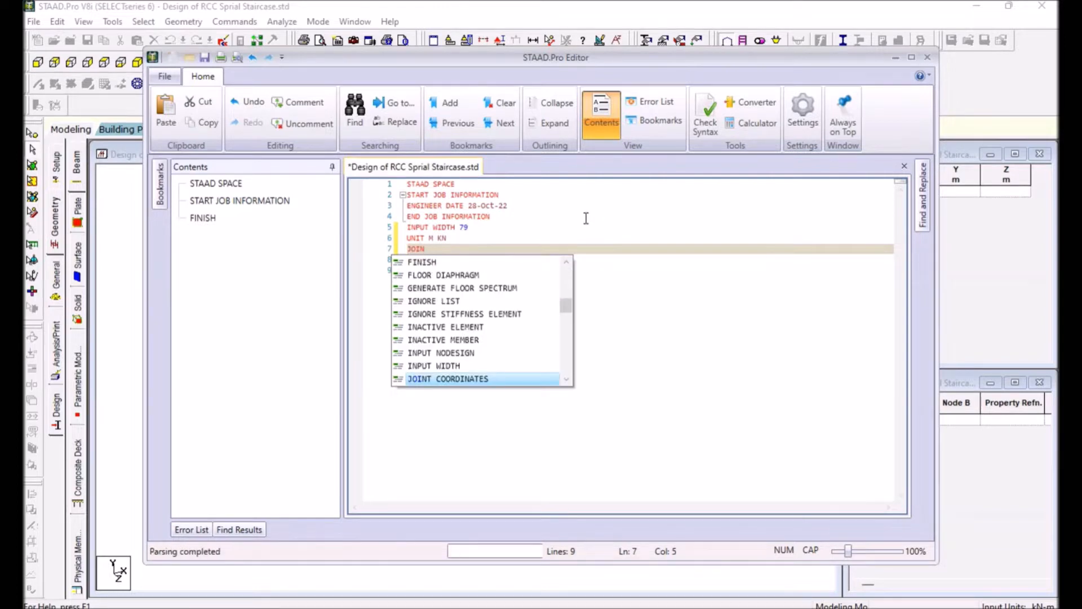
type("T V")
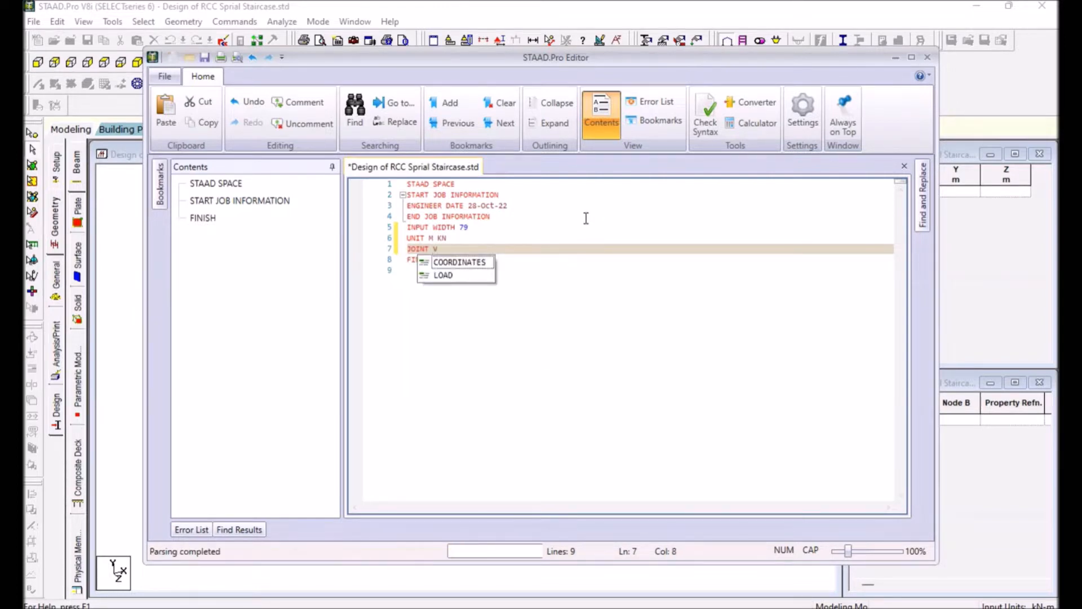
type("O")
left_click(461, 264)
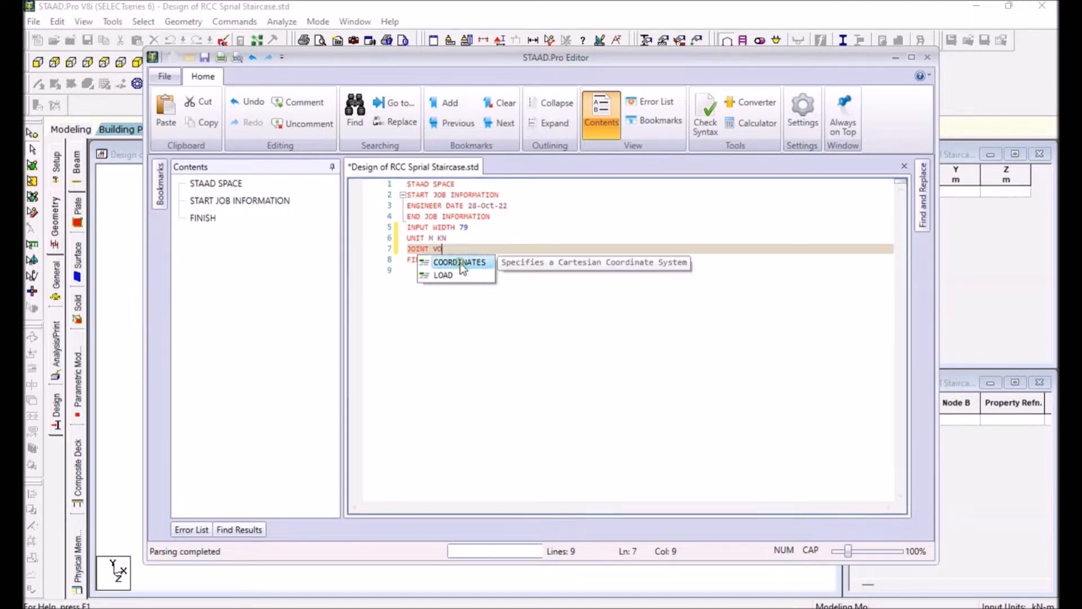
double_click(460, 262)
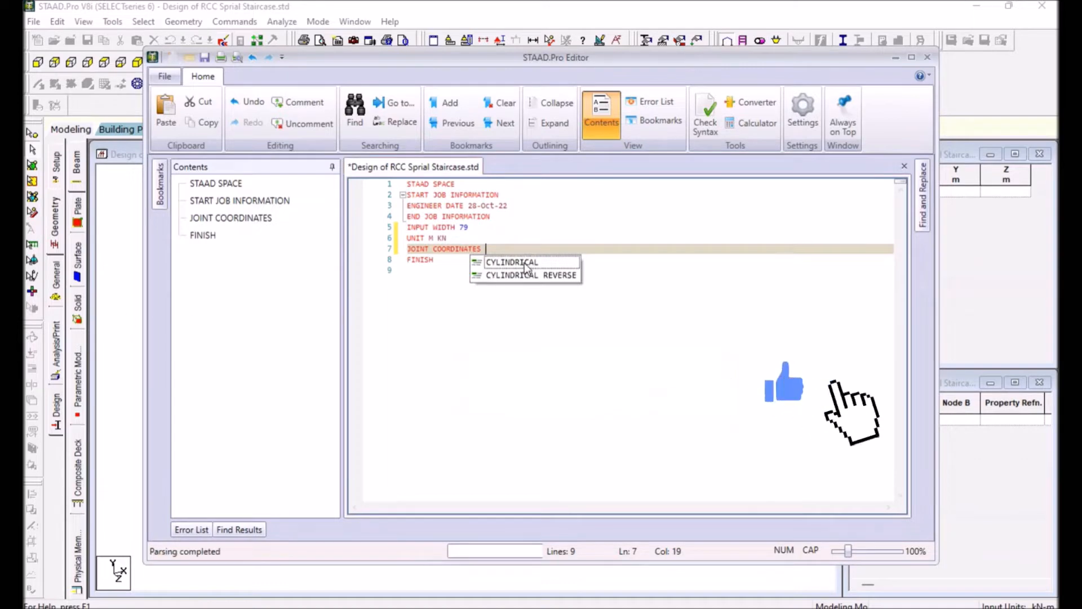
left_click(522, 274)
double_click(522, 274)
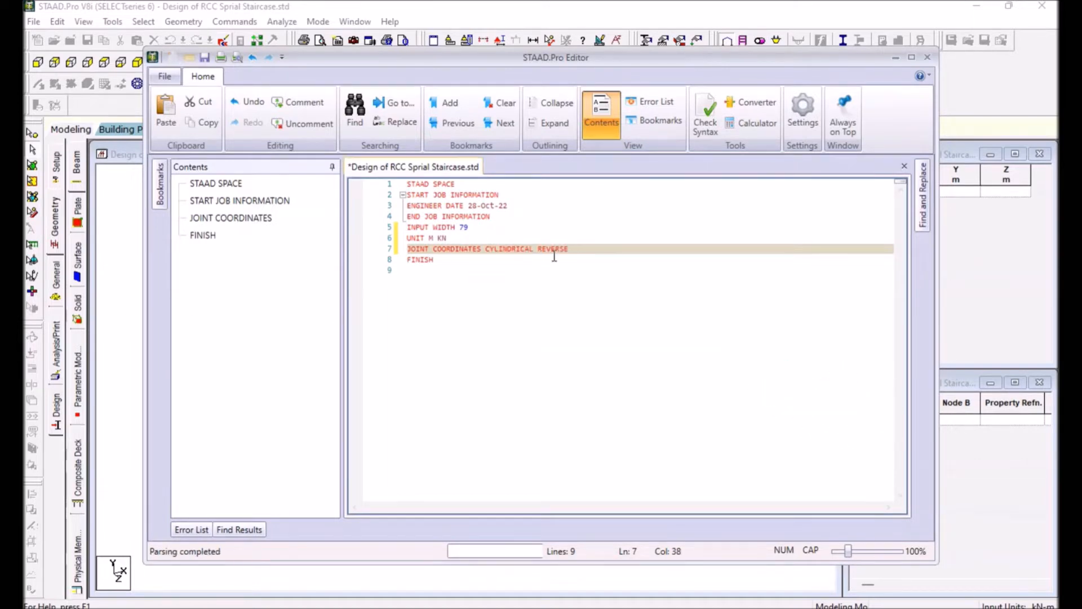
key("Return")
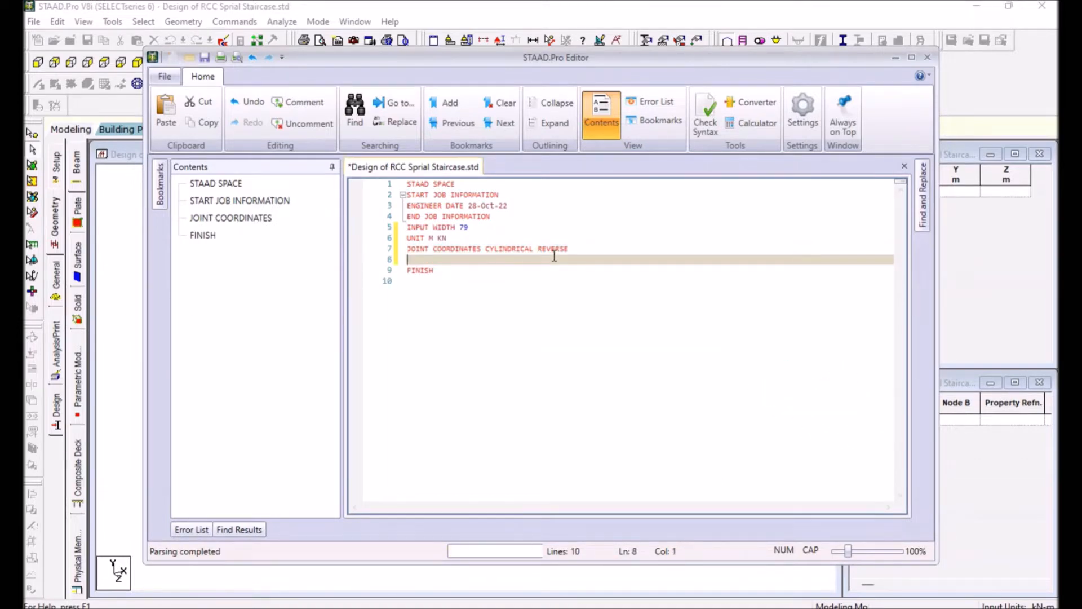
Define the inner spiral's joints with the coordinate line 1 1 0 0, 24 1 3 360
type("1 1 0")
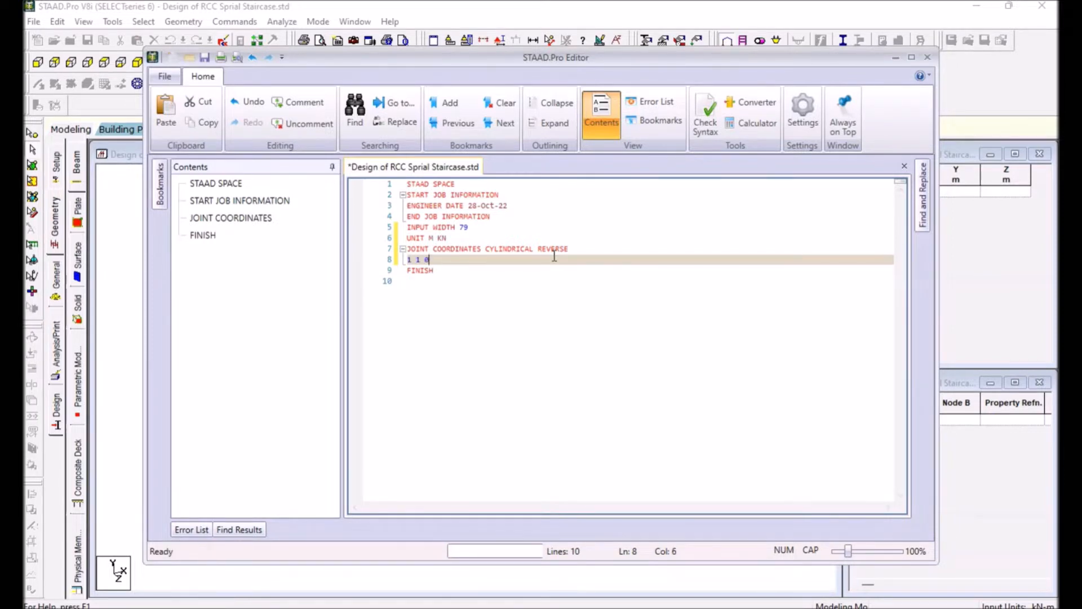
type(" 0")
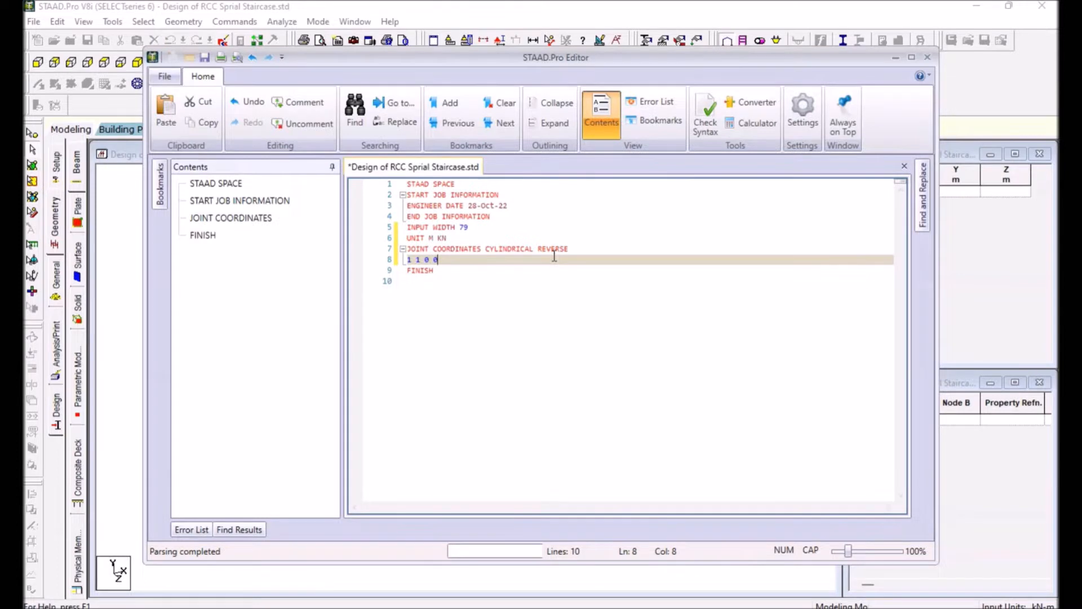
type("; ")
type("24 1 3 36")
type("0")
key("Return")
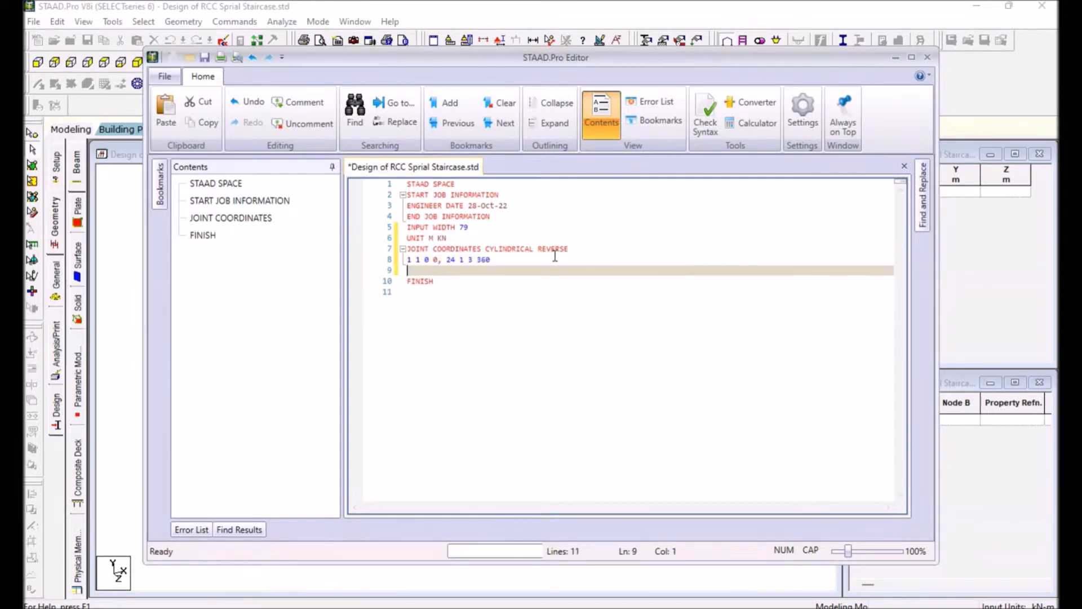
Define the outer spiral's joints with the coordinate line 25 3 0 0, 48 3 3 360
type("25 3 0 0, 48")
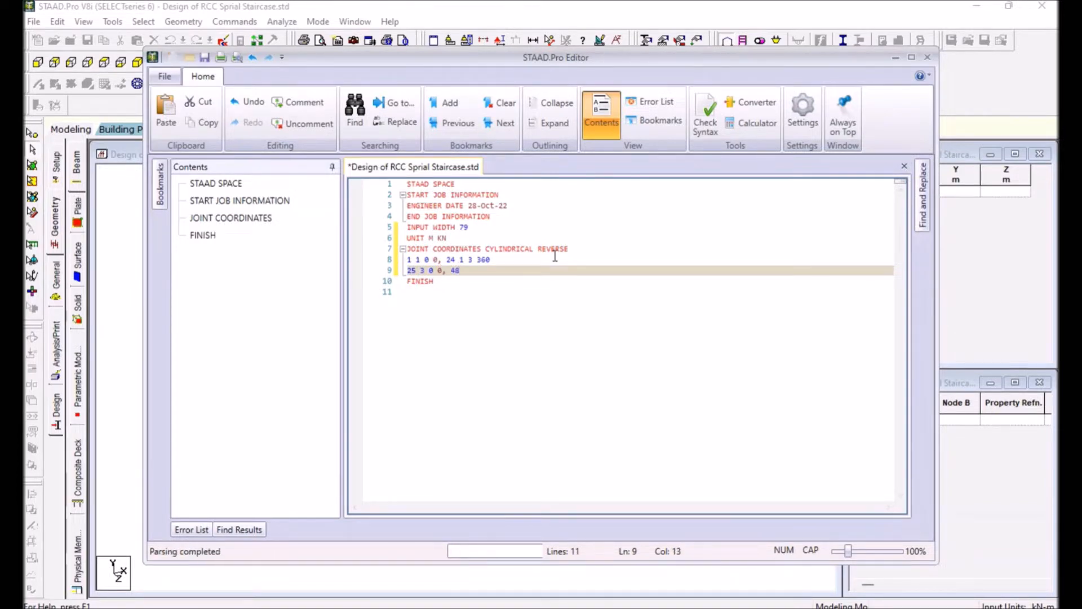
type(" 3 3 360")
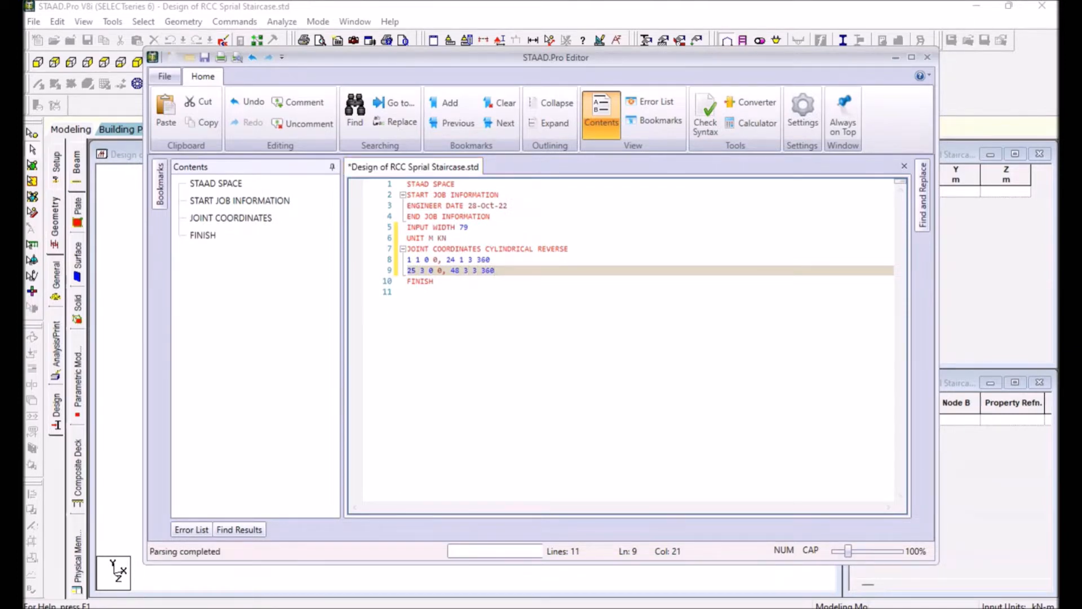
left_click(548, 324)
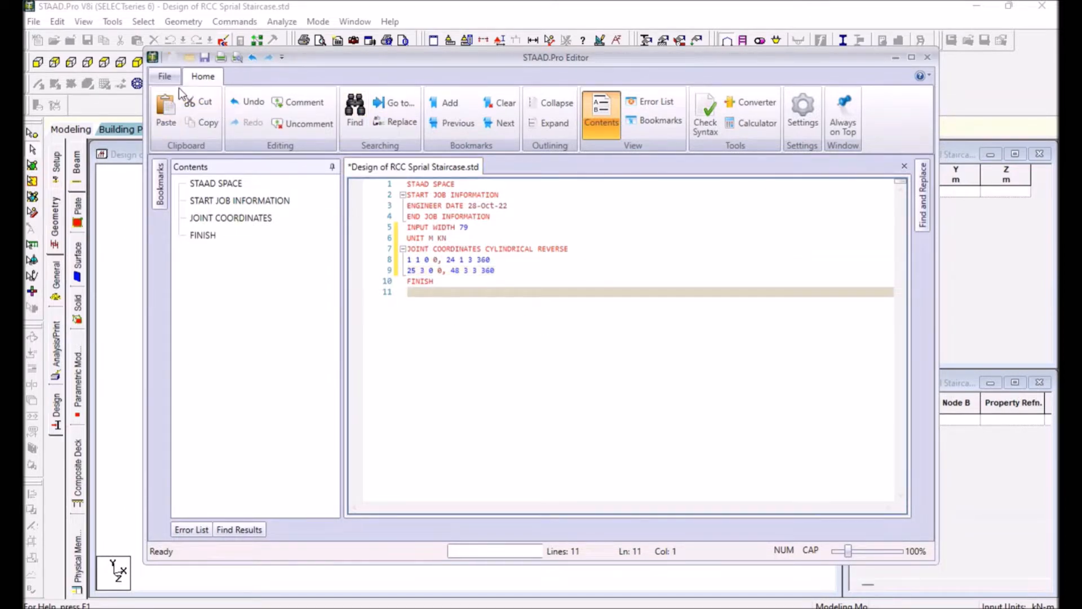
Save the edited command file and close the editor to return to the model
left_click(205, 57)
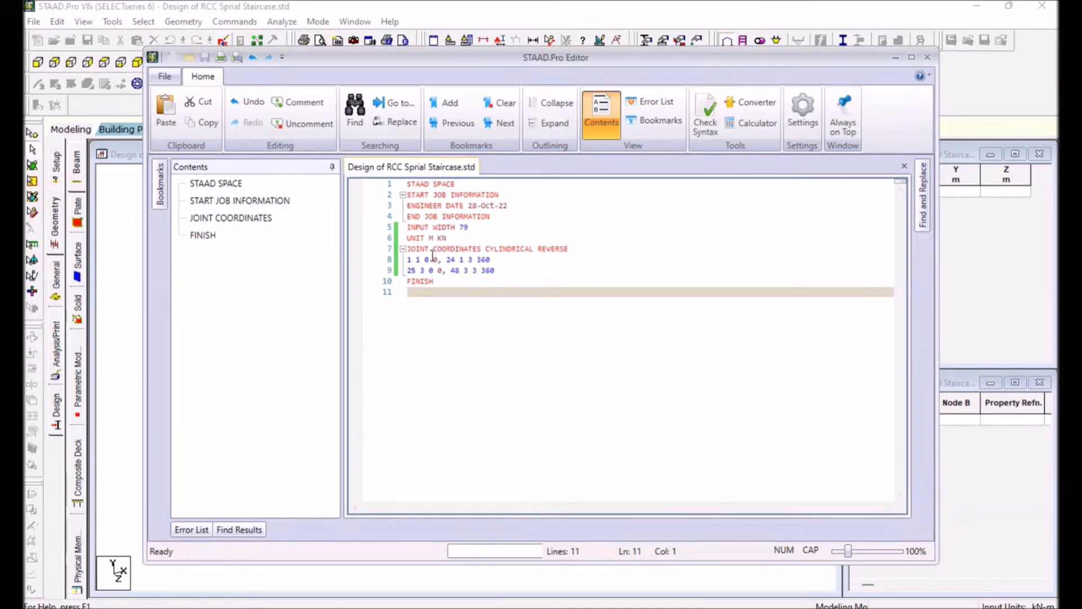
left_click(431, 238)
left_click(459, 239)
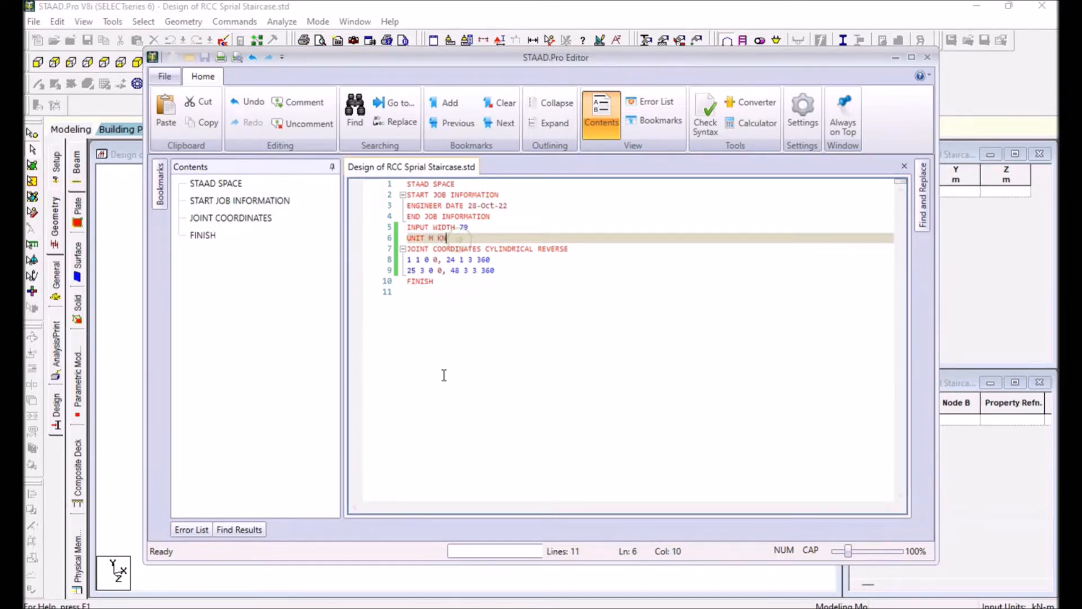
left_click(483, 373)
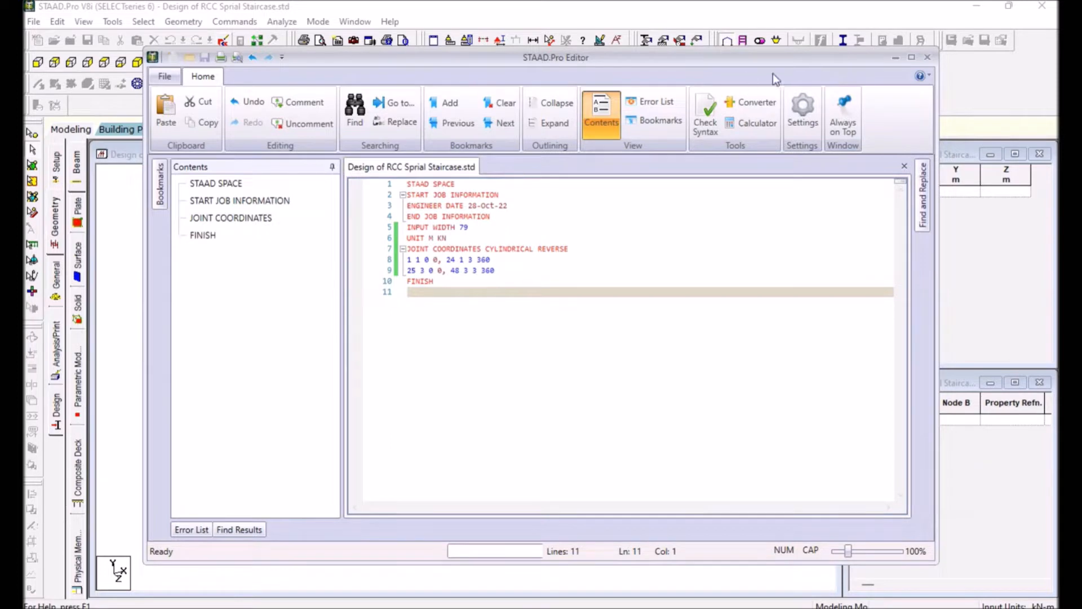
left_click(927, 57)
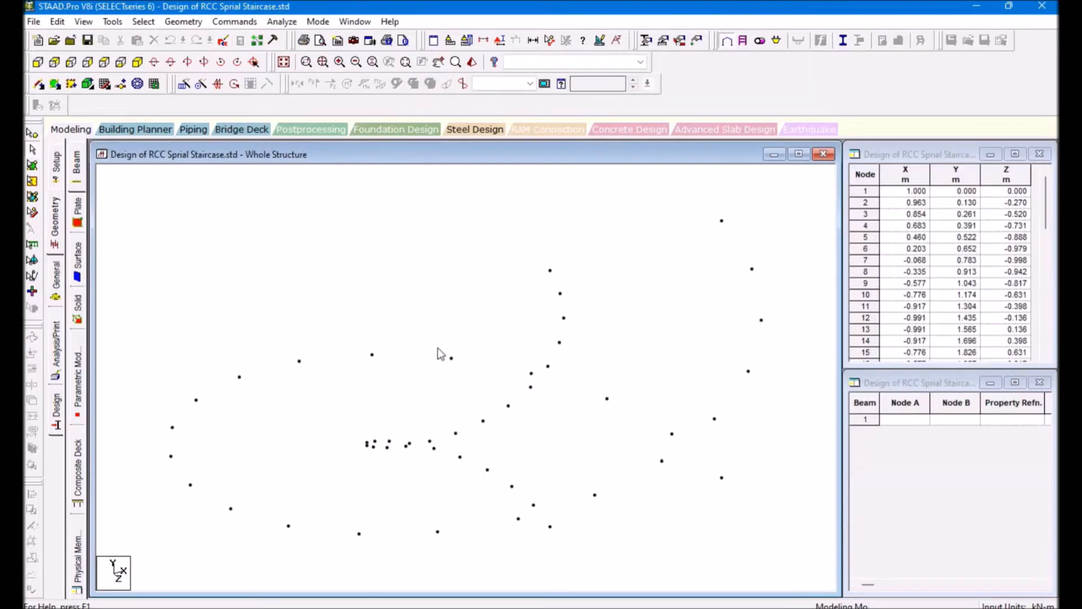
Examine the layout of the inner and outer spiral nodes from different angles around the vertical axis
scroll(473, 367, "down", 13)
middle_click_drag(243, 272, 305, 273)
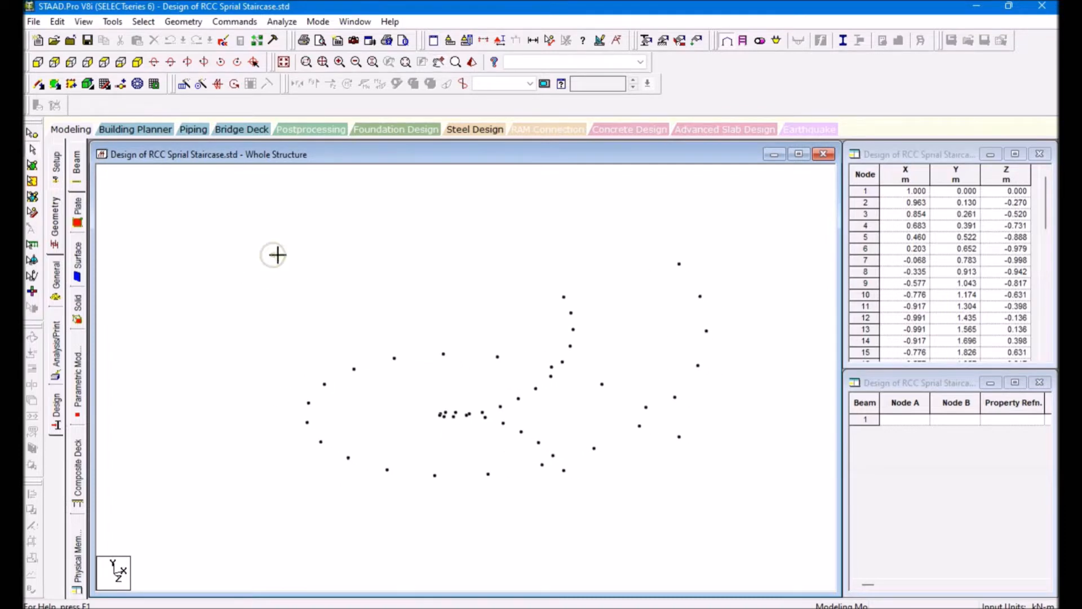
key("Right")
key("Right")
key("Right")
key("Right")
key("Right")
key("Right")
key("Right")
key("Right")
key("Right")
key("Right")
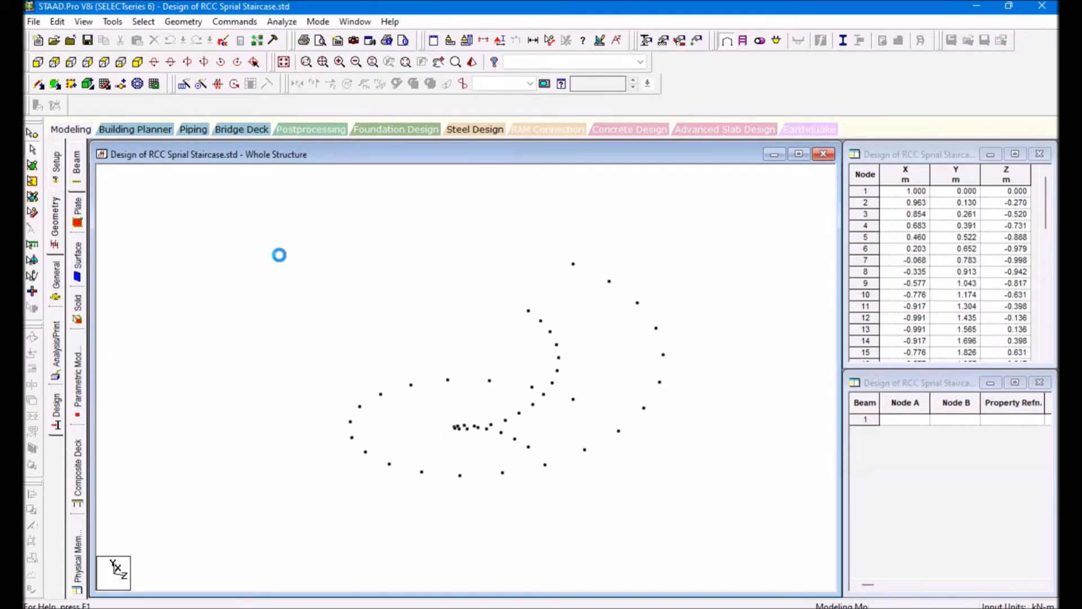
key("Right")
key("Right")
key("Right")
key("Right")
key("Right")
key("Right")
key("Right")
key("Right")
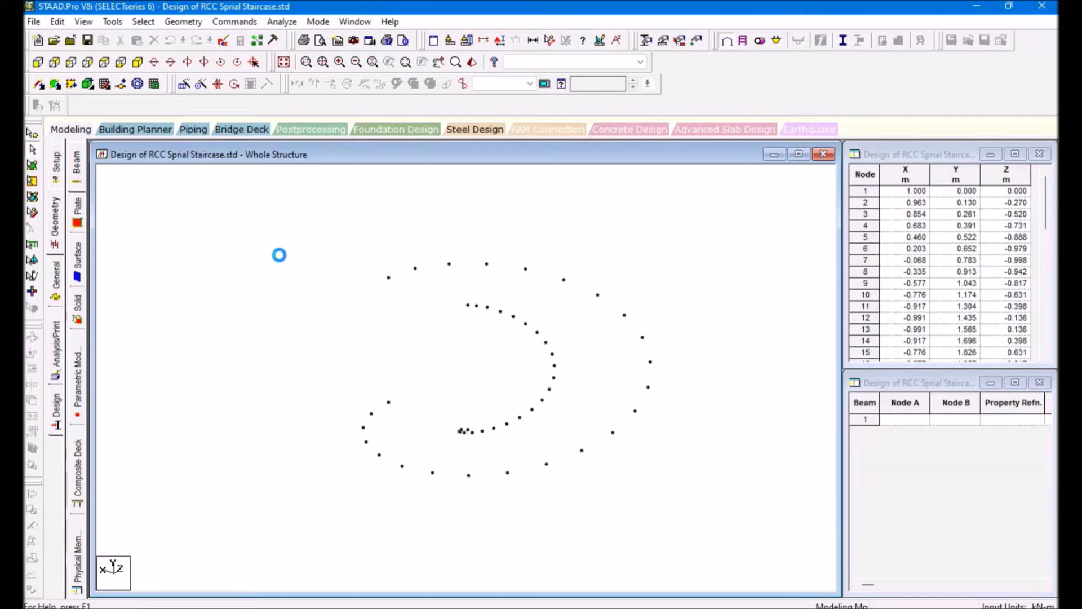
key("Right")
key("Right")
key("Right")
key("Right")
key("Right")
key("Right")
key("Right")
key("Right")
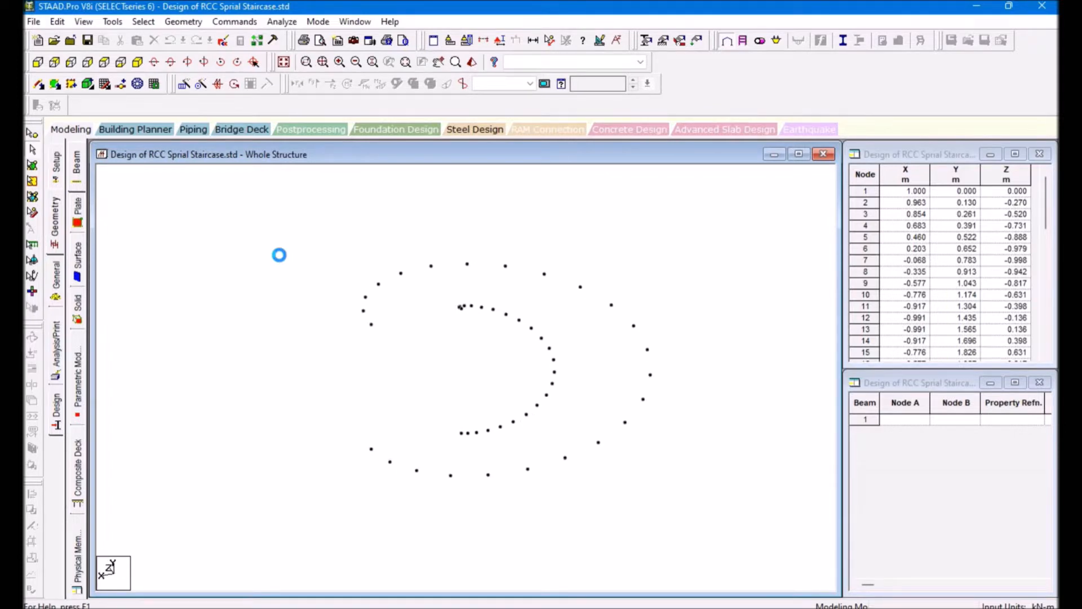
Examine how the unnumbered inner and outer spiral nodes rise by turning the model both ways about its vertical axis
key("Left")
key("Right")
key("Right")
key("Right")
key("Right")
key("Left")
key("Right")
key("Right")
key("Right")
key("Right")
key("Right")
key("Left")
key("Left")
key("Left")
key("Left")
key("Left")
key("Left")
key("Left")
key("Left")
key("Left")
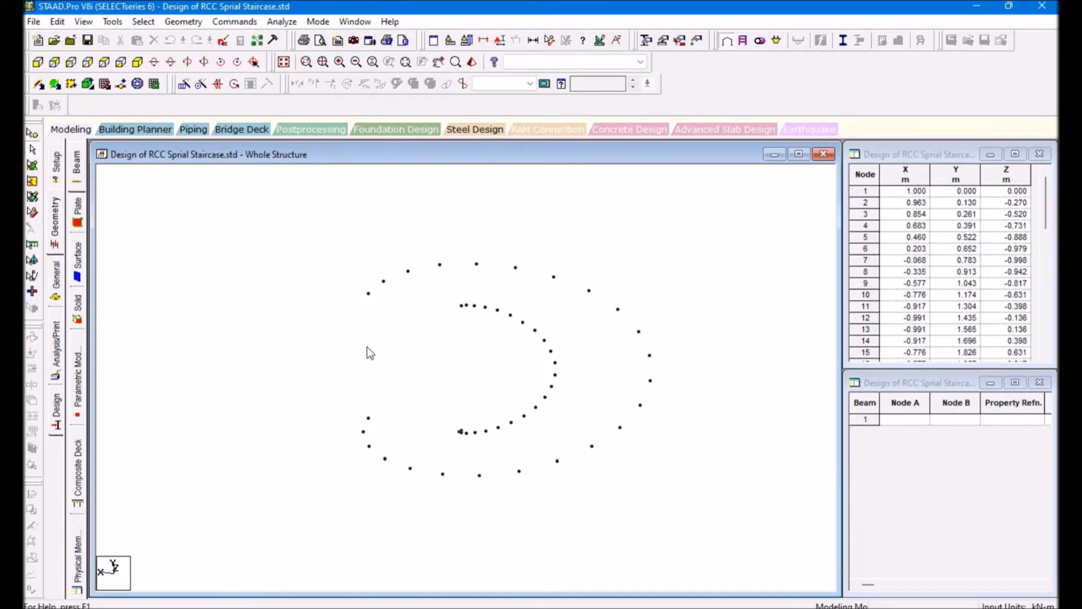
Display the node numbers and follow the numbering of the inner and outer spirals around the model
key("shift+n")
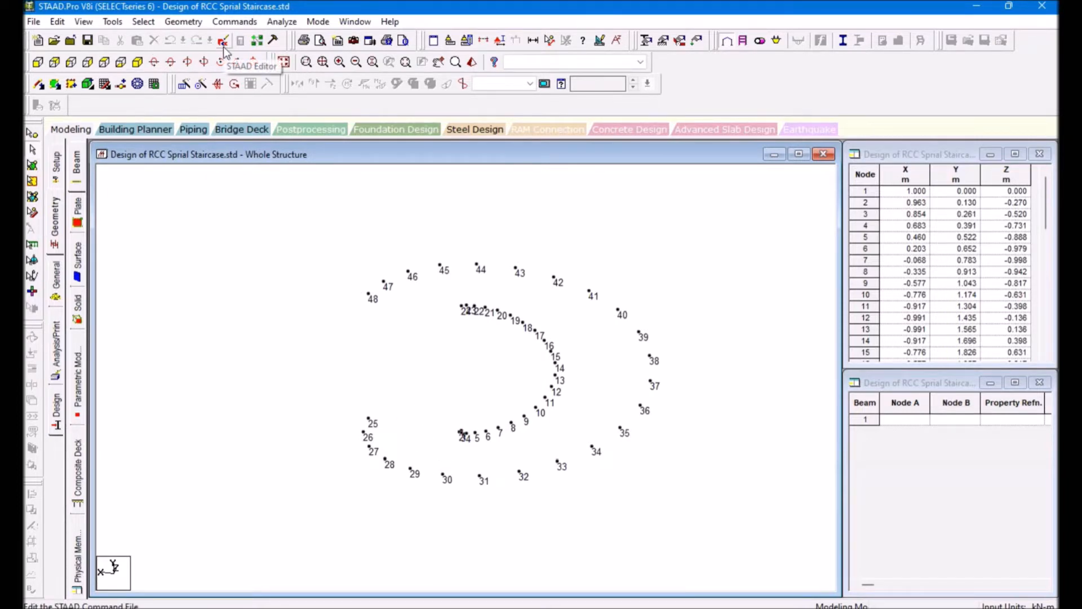
key("Right")
key("Right")
key("Right")
key("Right")
key("Right")
key("Right")
key("Right")
key("Right")
key("Right")
key("Right")
key("Right")
key("Right")
key("Right")
key("Right")
key("Right")
key("Right")
key("Right")
key("Right")
key("Right")
key("Right")
key("Right")
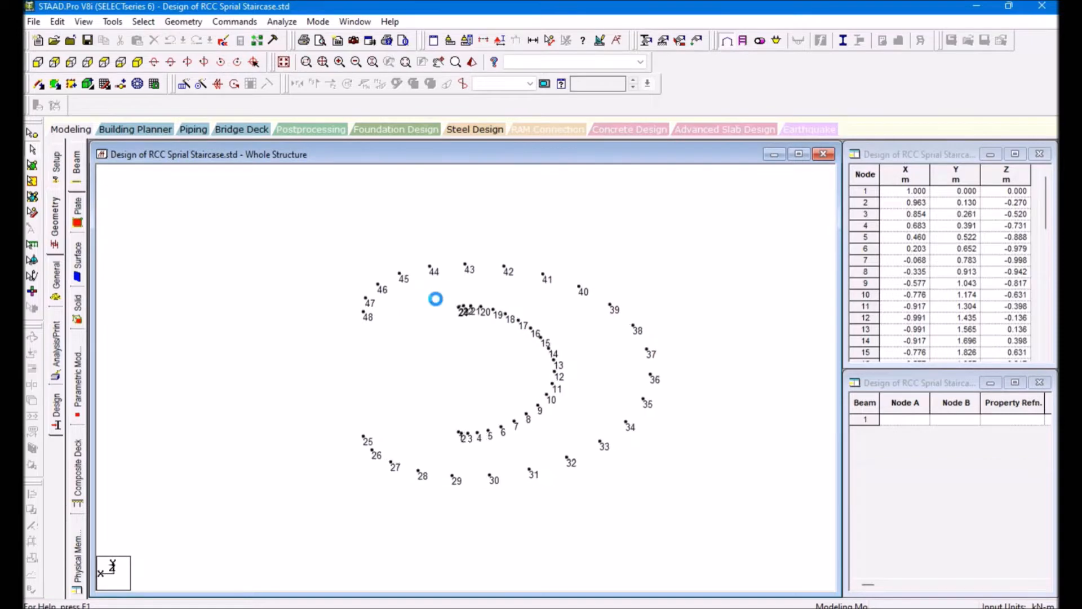
key("Right")
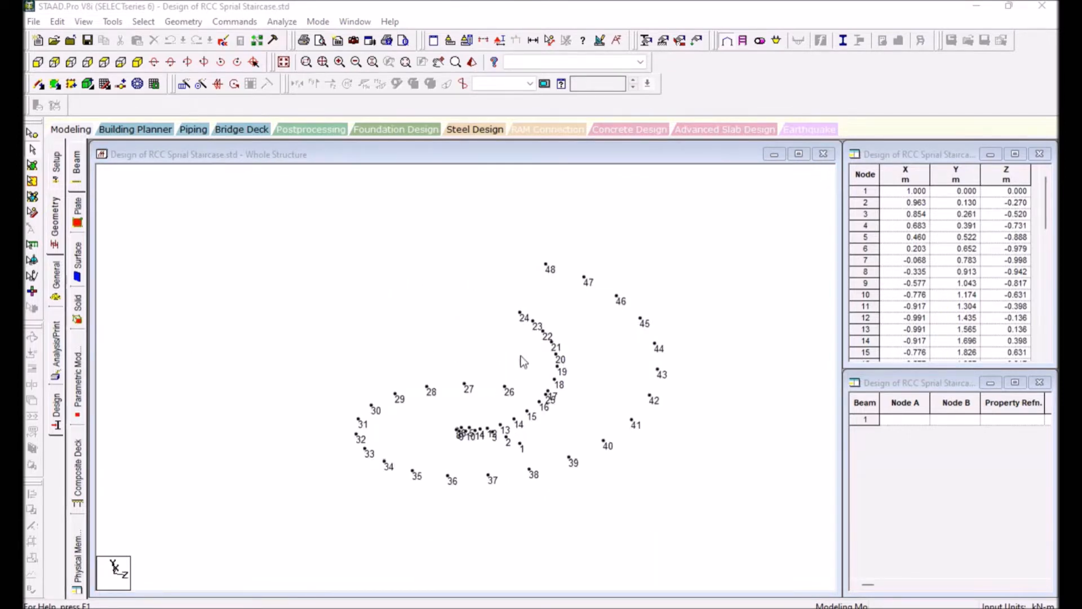
Check the coordinates of the inner spiral's end nodes, 24 and 1, in the node table
left_click(523, 316)
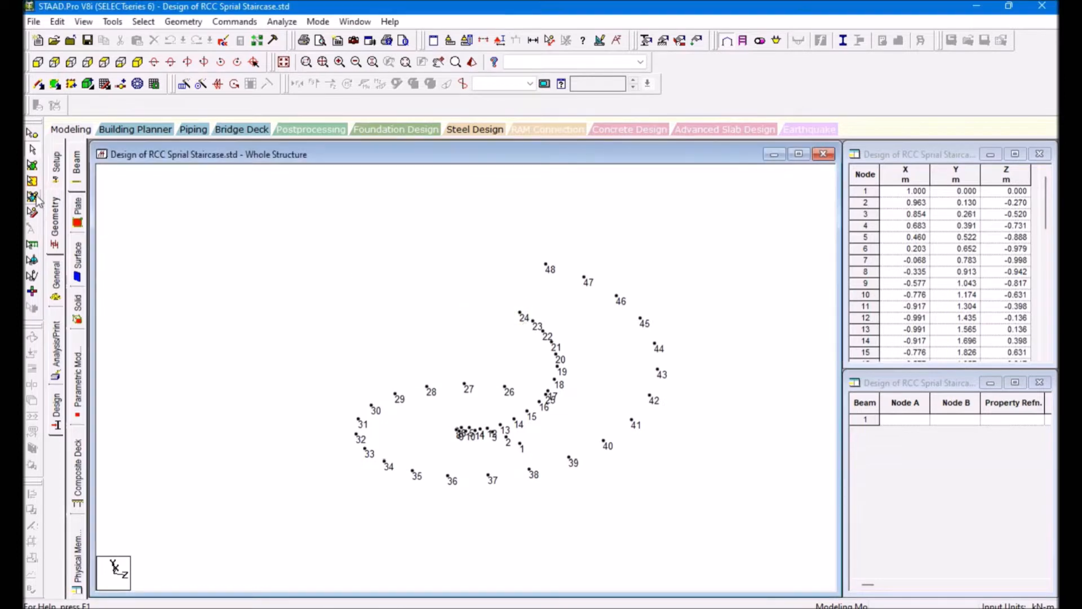
left_click(520, 313)
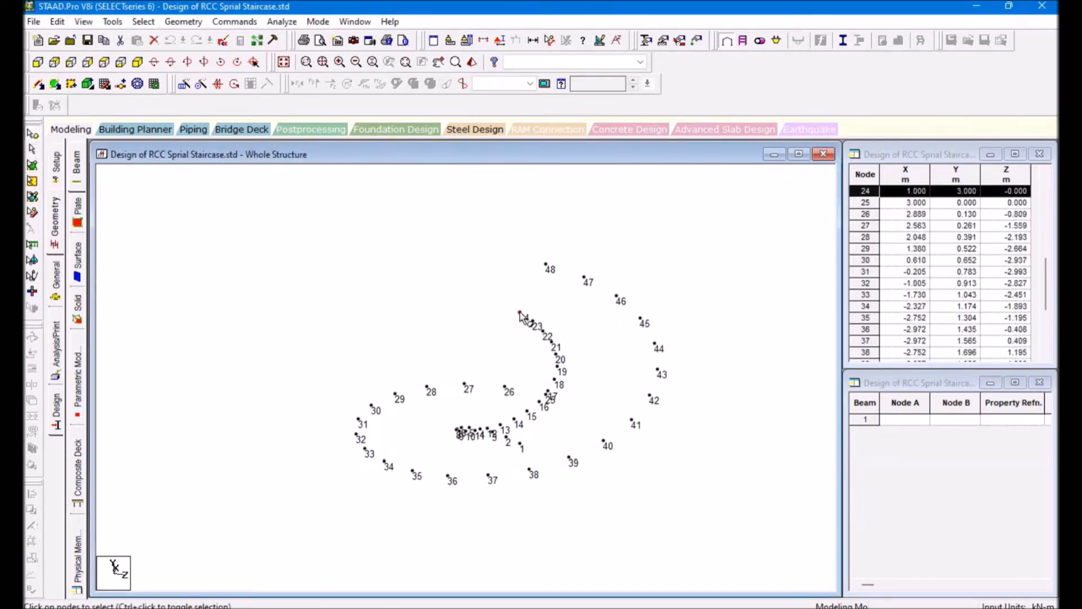
left_click(521, 445)
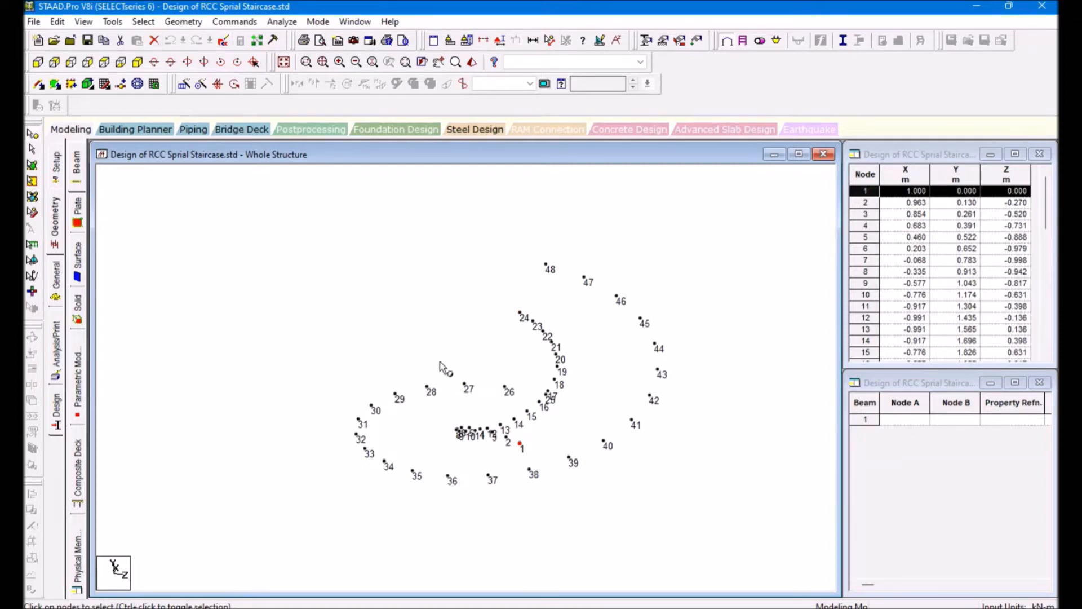
left_click(522, 315)
left_click_drag(496, 293, 580, 368)
left_click(575, 401)
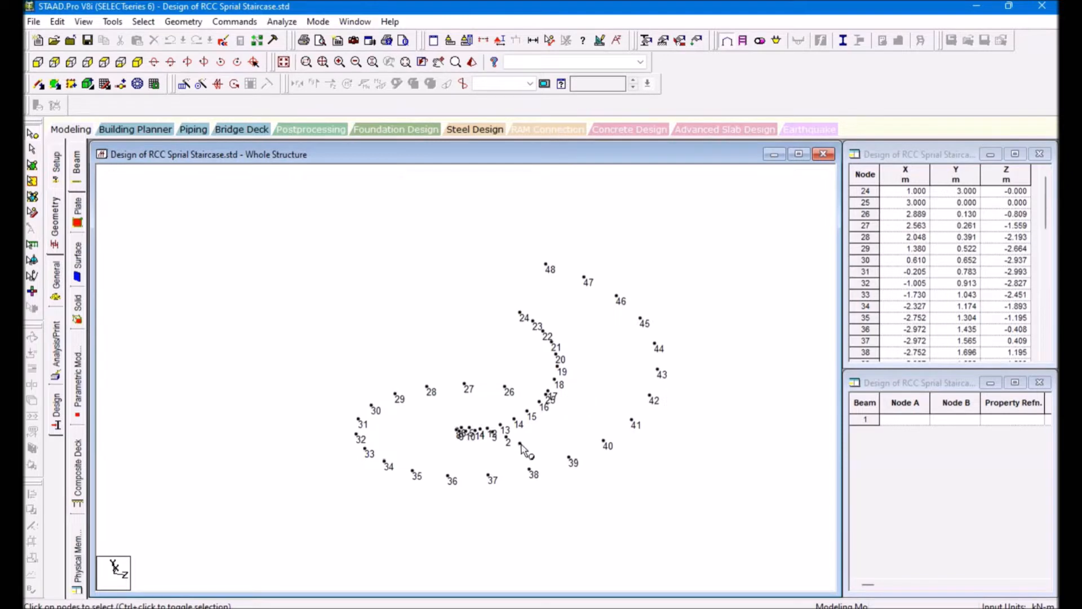
left_click(519, 314)
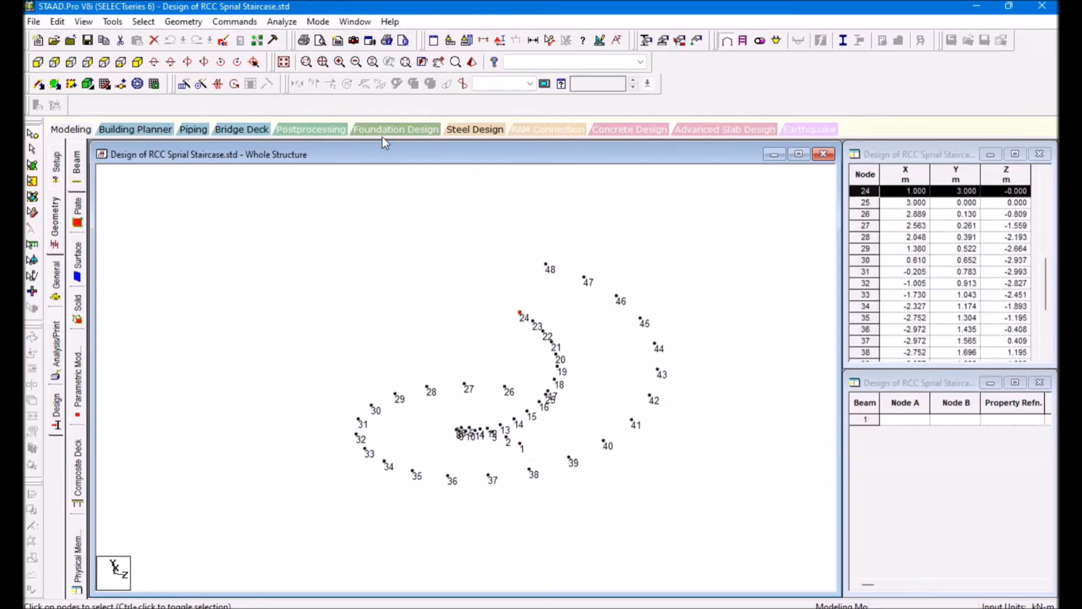
Open the command file in the editor and place its window beside the numbered nodes for comparison
left_click(273, 41)
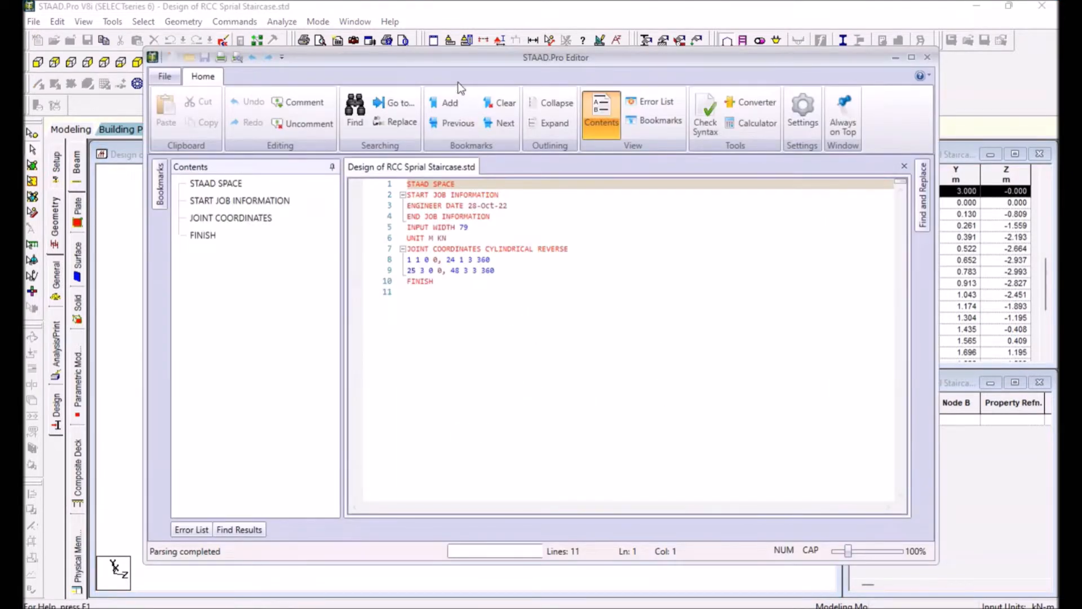
left_click_drag(534, 63, 507, 58)
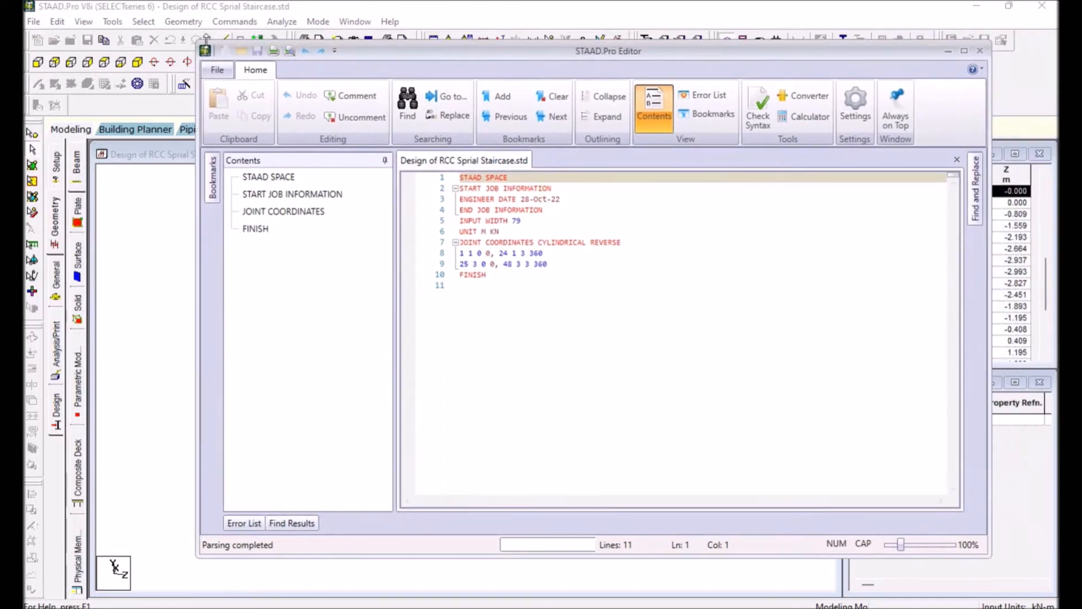
left_click_drag(193, 42, 480, 67)
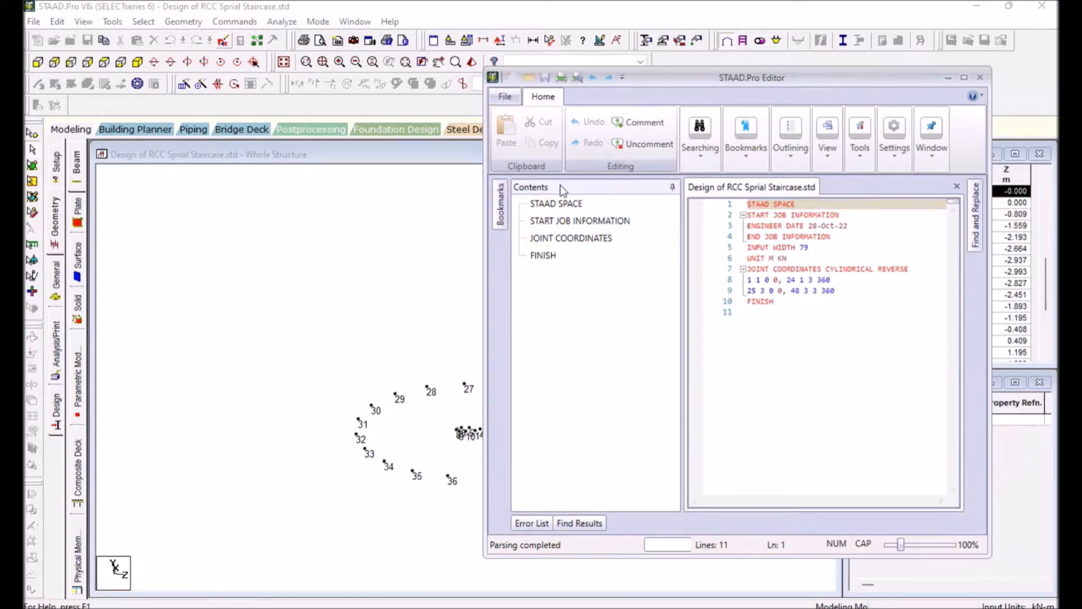
left_click_drag(759, 77, 848, 60)
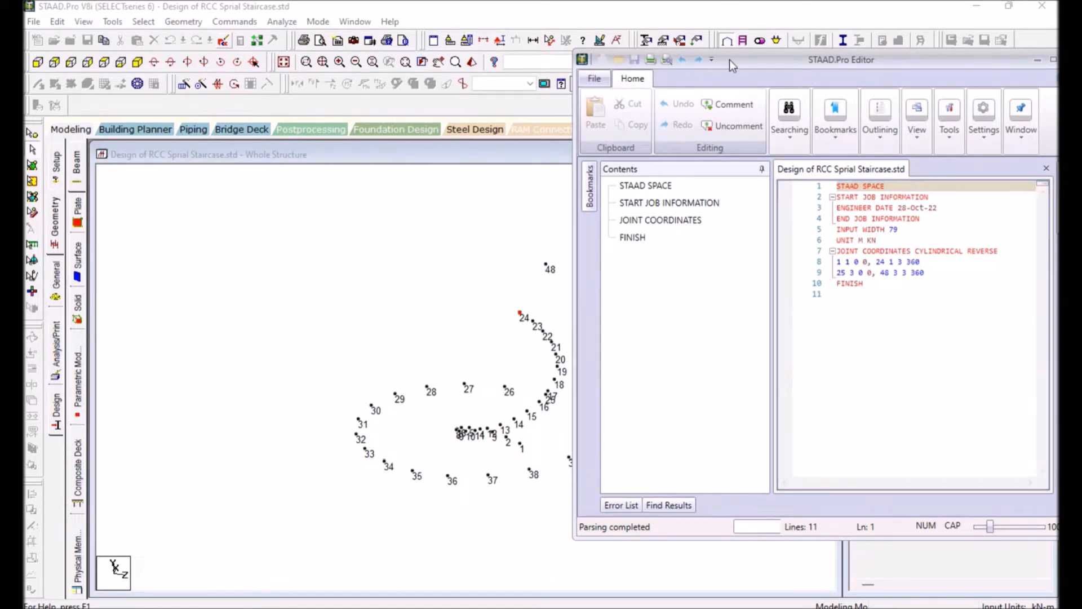
left_click_drag(729, 60, 772, 64)
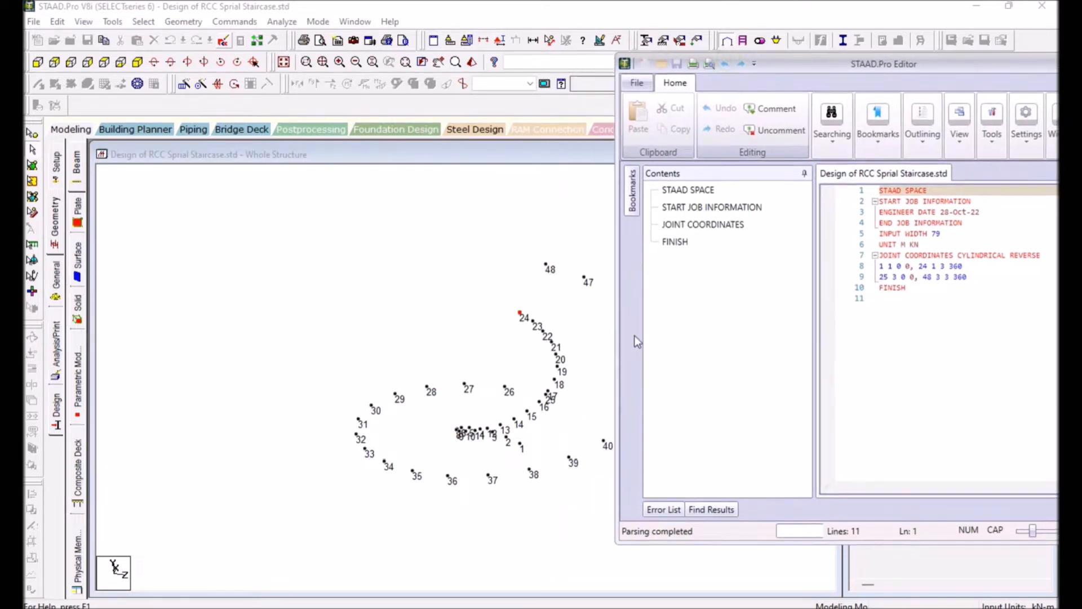
Compare the outer spiral's nodes, up to node 48, with the joint coordinate lines in the command file
left_click(547, 266)
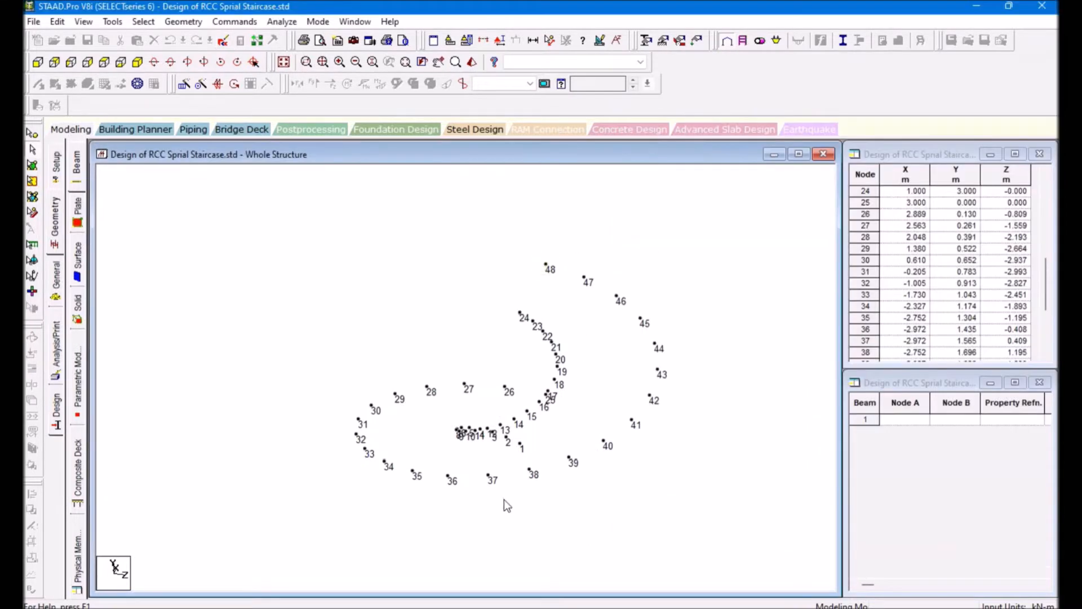
key("Right")
key("Right")
key("Right")
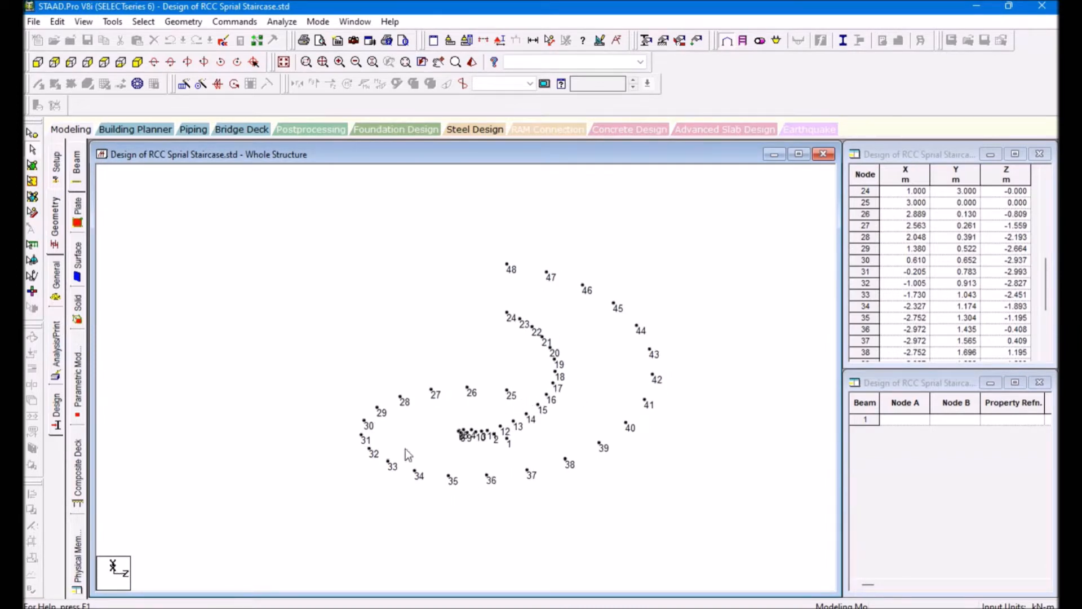
key("alt+Tab")
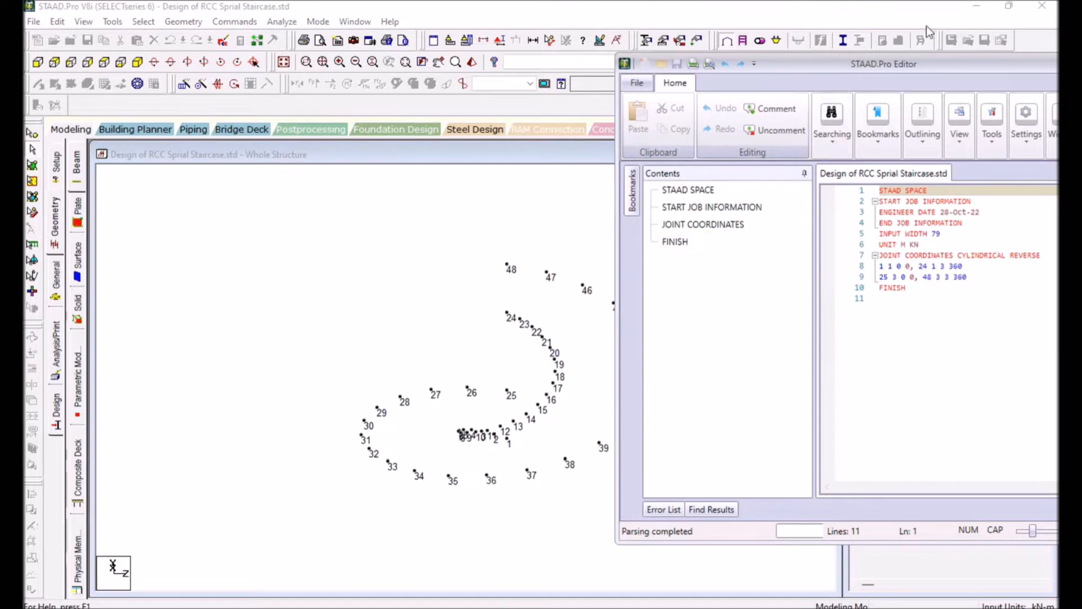
left_click_drag(898, 68, 884, 64)
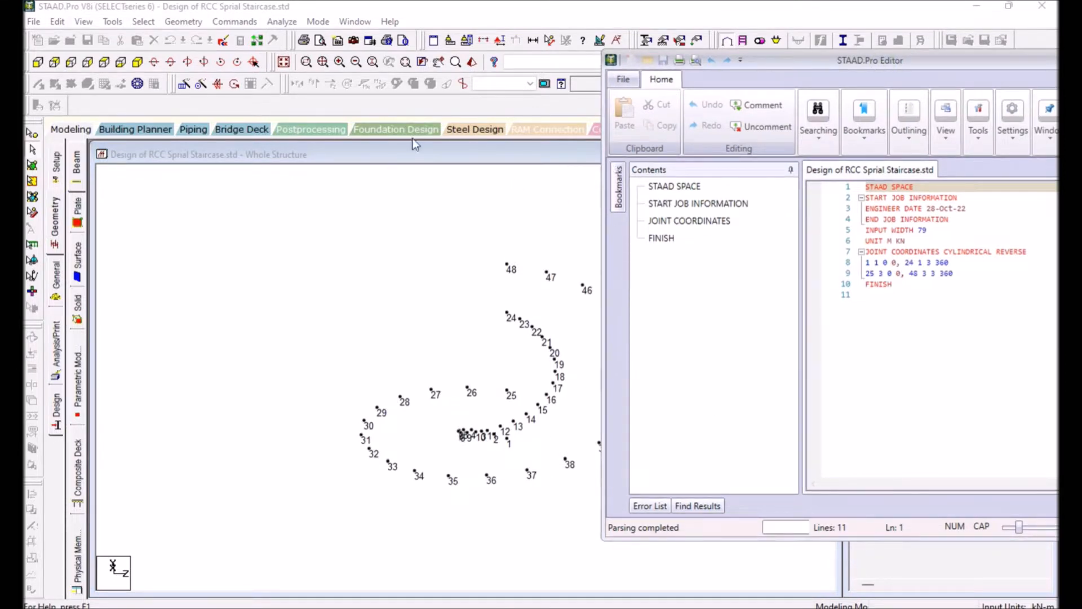
Inspect the numbered spiral nodes in a side elevation and in plan
left_click(87, 64)
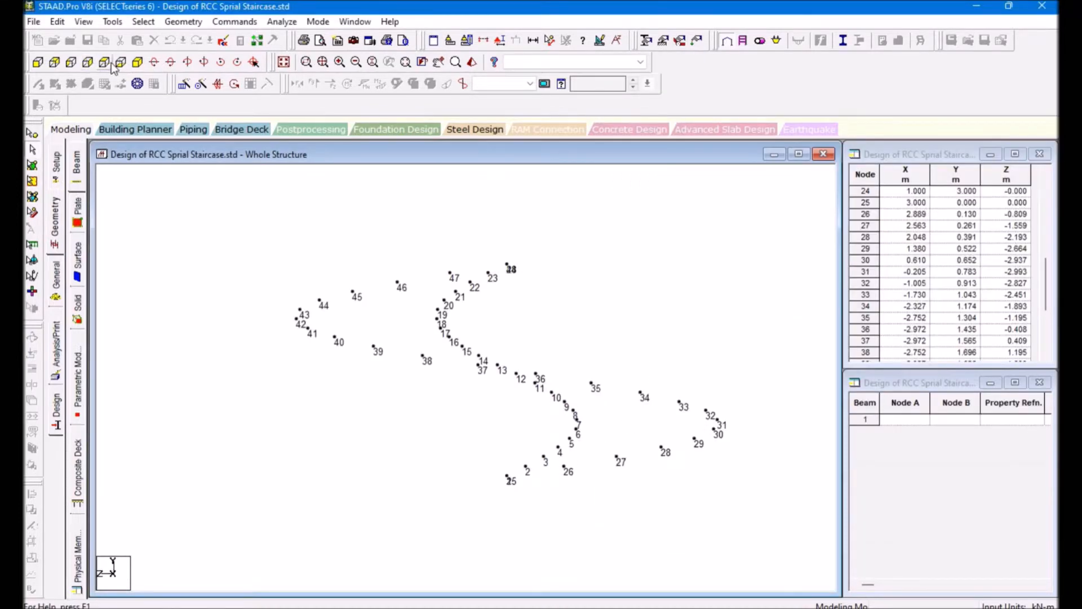
left_click(104, 63)
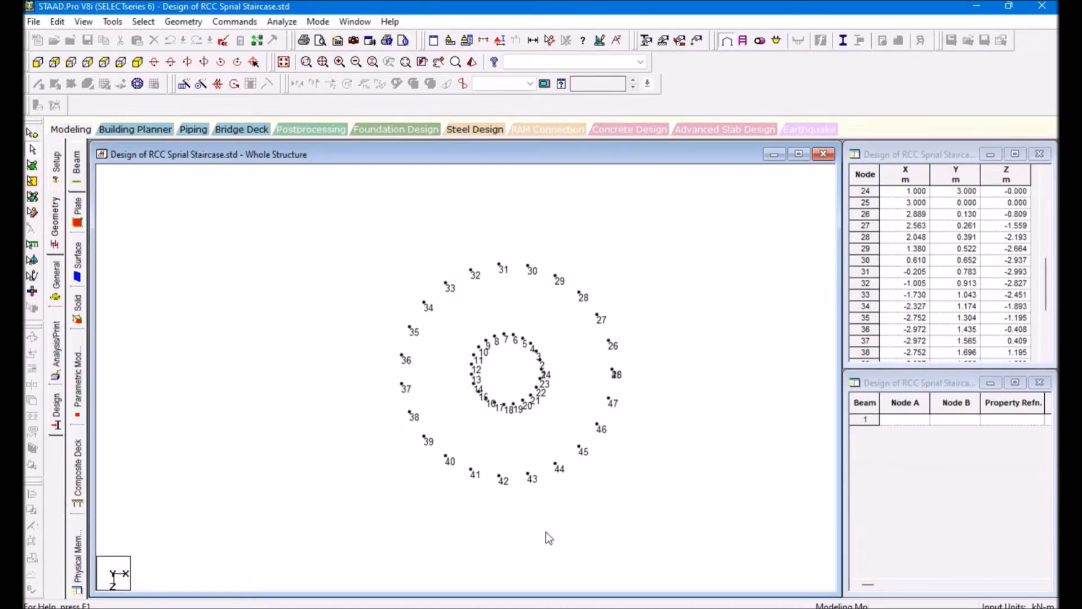
left_click(552, 607)
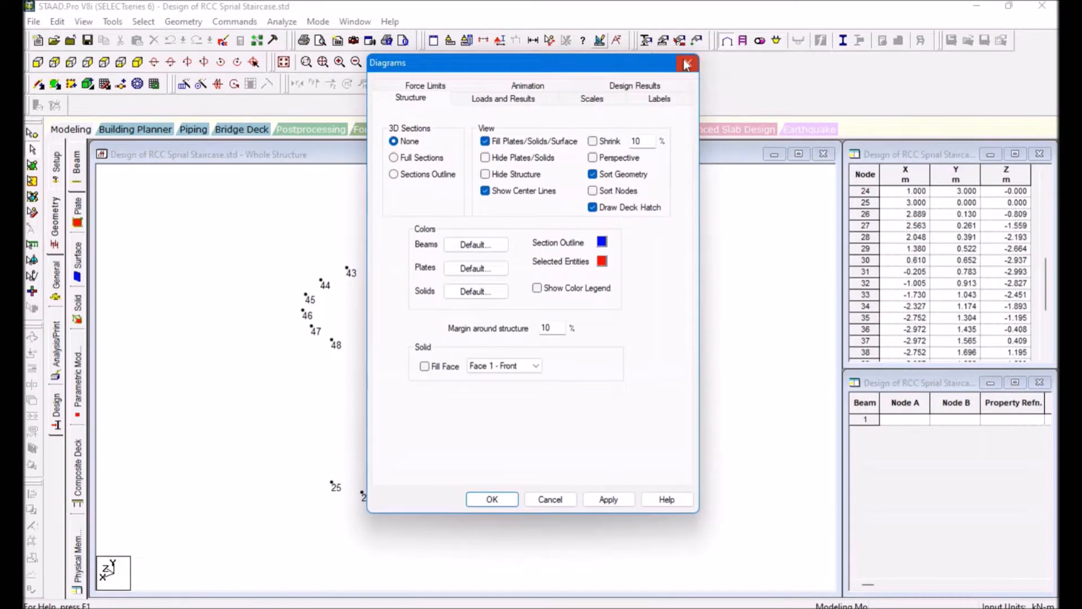
Turn on filled display of plates, solids and surfaces in the structure diagram settings
left_click(686, 64)
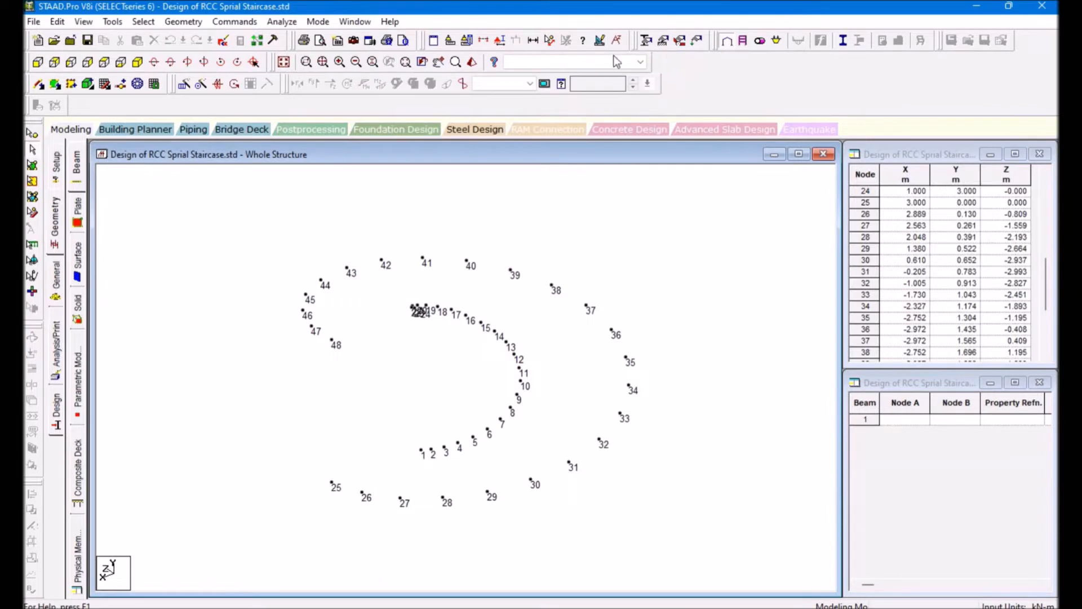
left_click(600, 41)
left_click(420, 121)
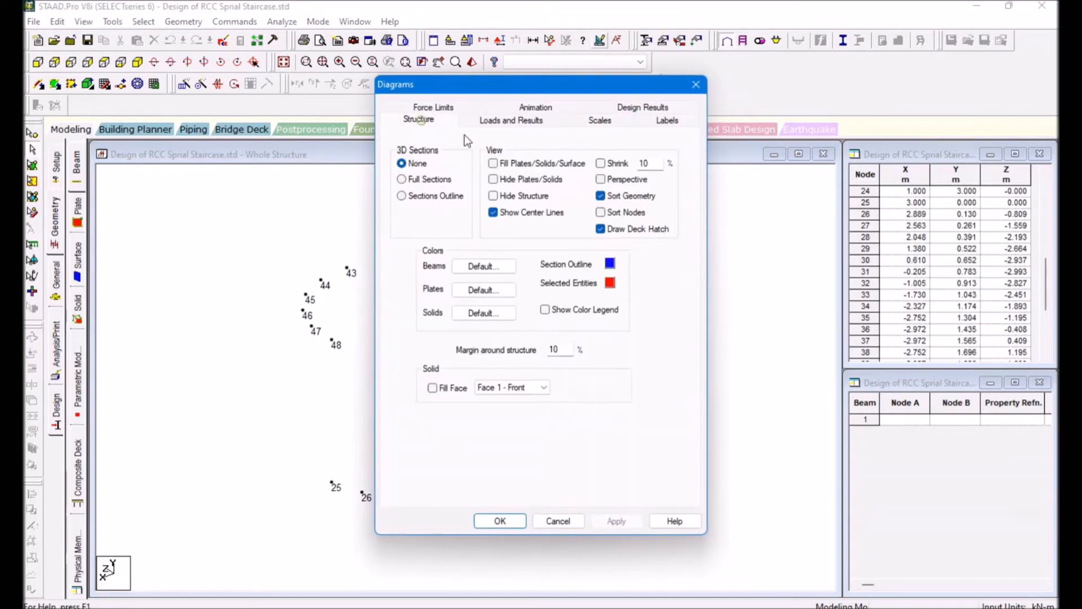
left_click(492, 164)
left_click(500, 521)
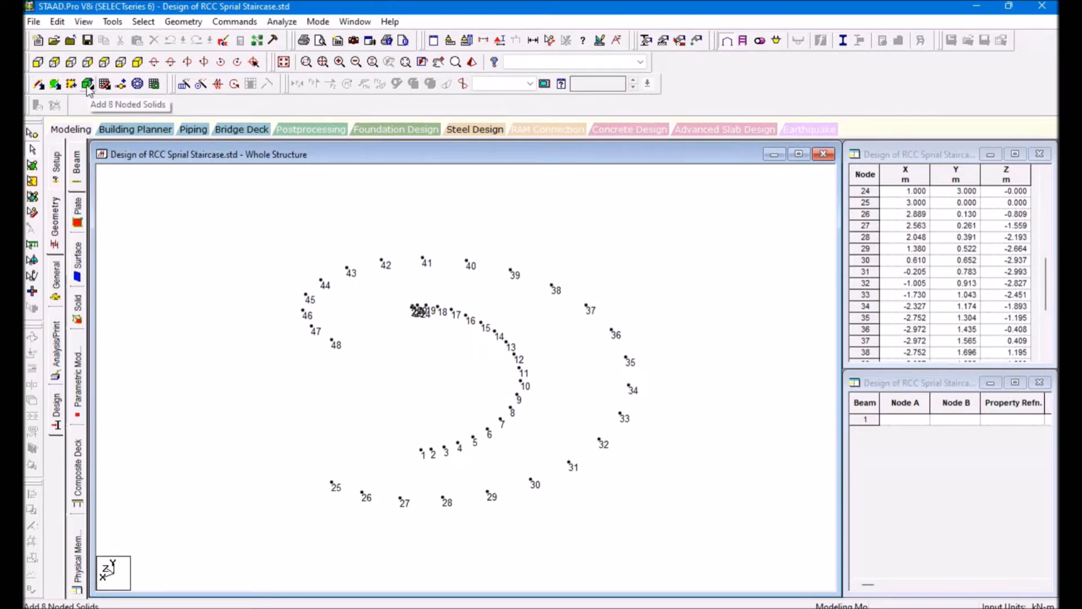
Start surface meshing with the model turned so that nodes 1, 2, 25 and 26 are clearly separated
left_click(138, 86)
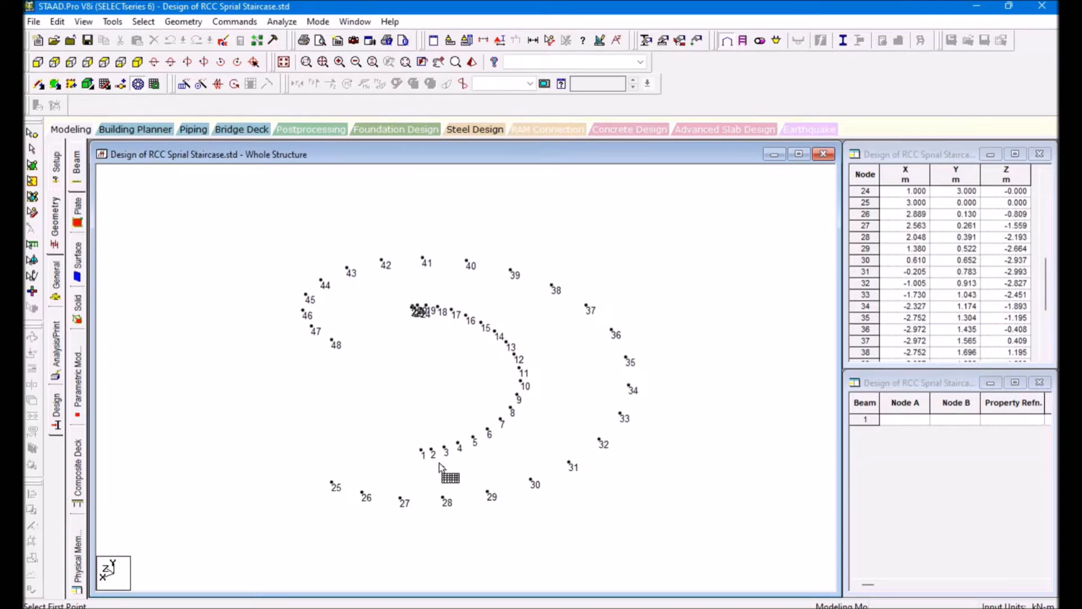
left_click(361, 492)
key("Left")
key("Left")
key("Left")
key("Left")
key("Left")
key("Left")
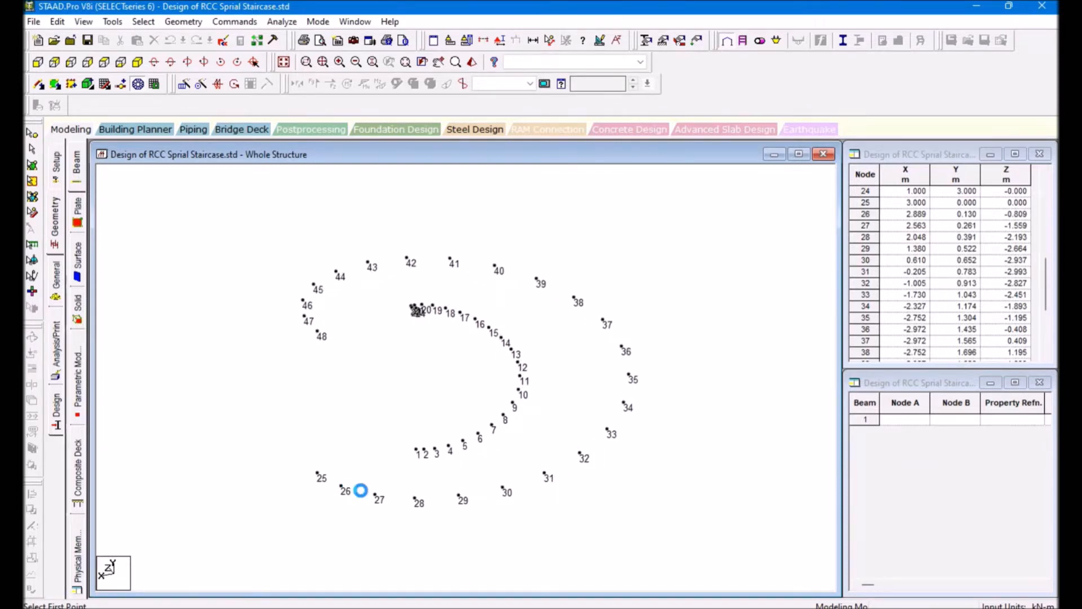
key("Left")
key("Left")
key("Left")
key("Left")
key("Left")
key("Left")
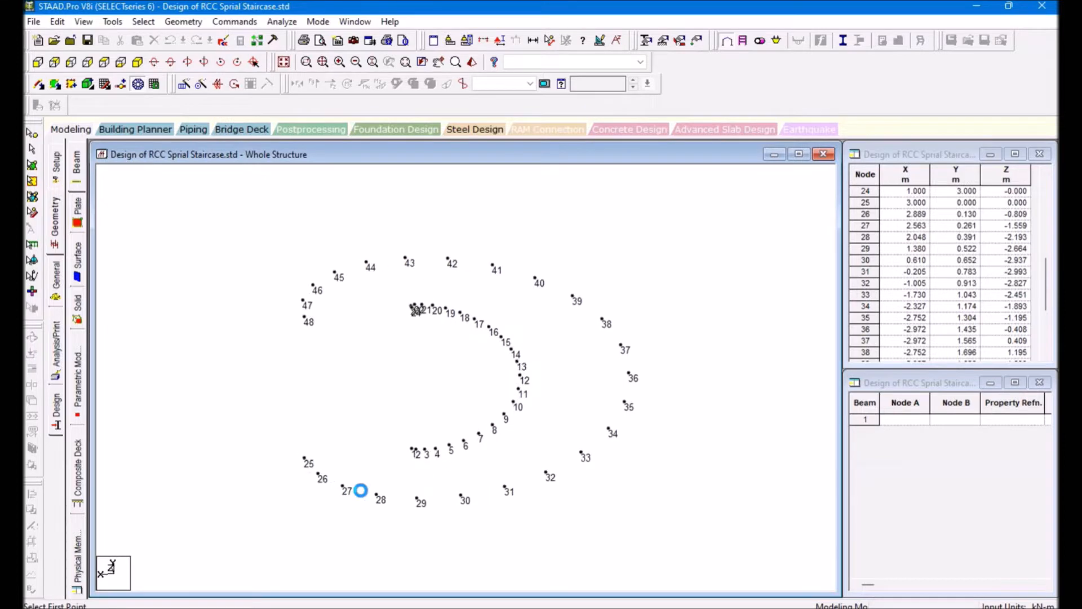
key("Left")
key("Left")
key("Left")
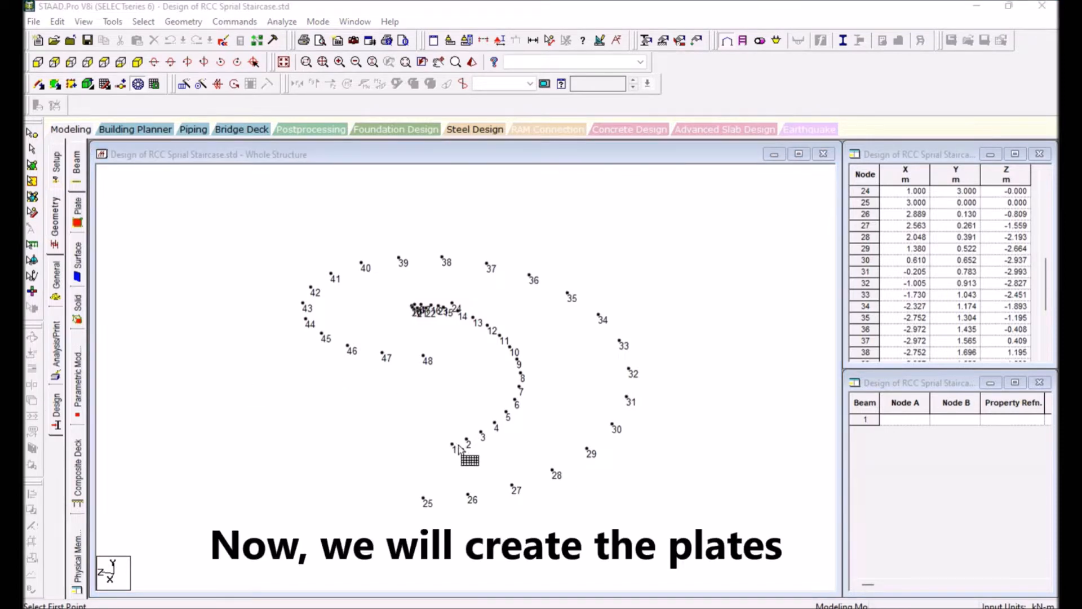
Try a quadrilateral mesh on the area bounded by nodes 26, 2, 1 and 25, and undo it
left_click(468, 495)
left_click(467, 442)
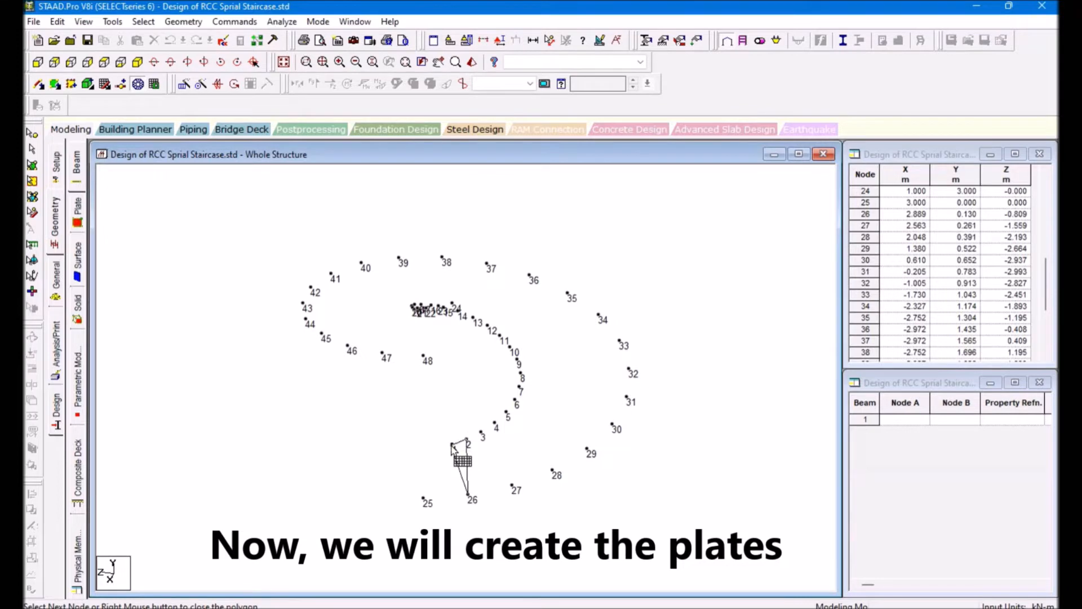
left_click(452, 445)
left_click(424, 499)
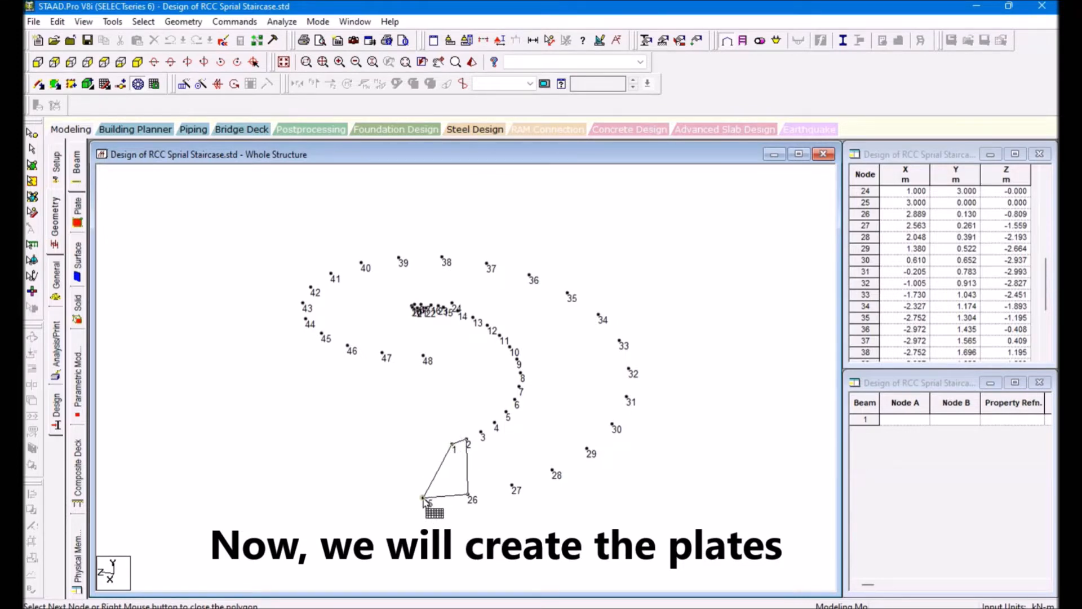
left_click(468, 496)
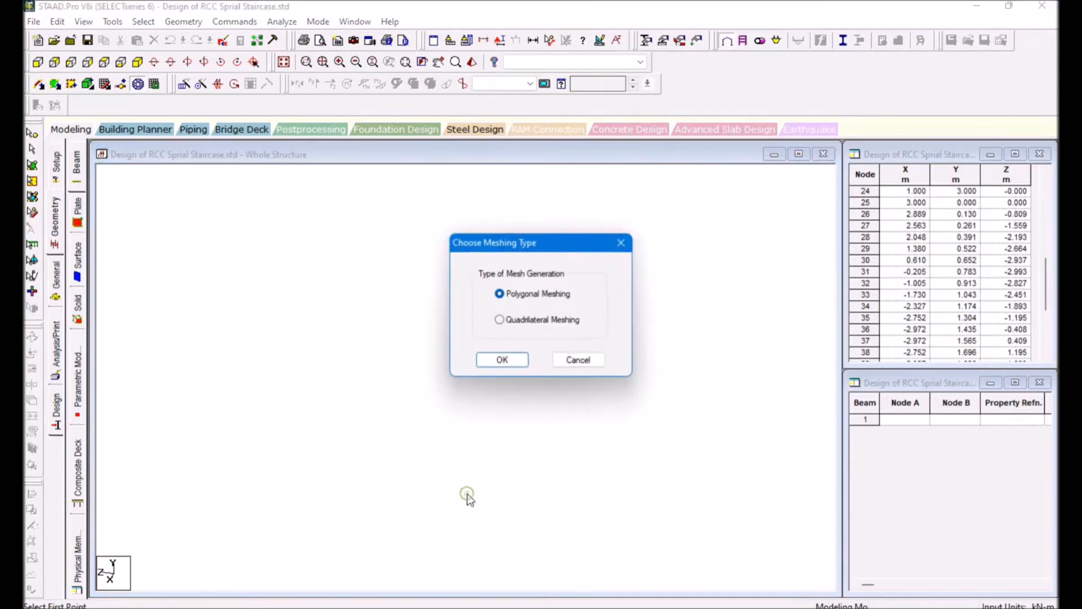
left_click(500, 320)
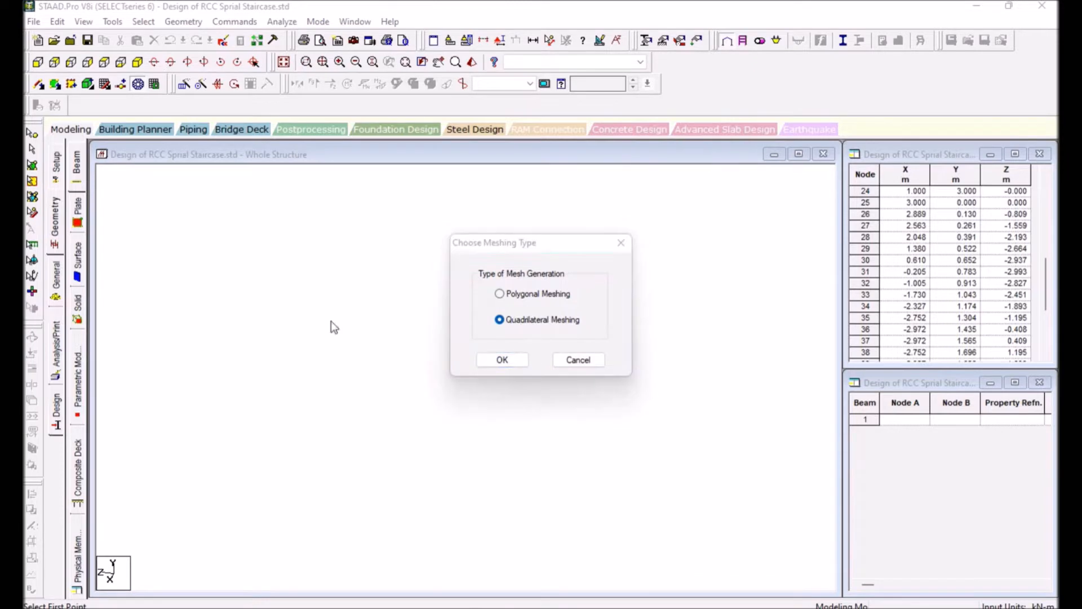
left_click(522, 359)
key("Return")
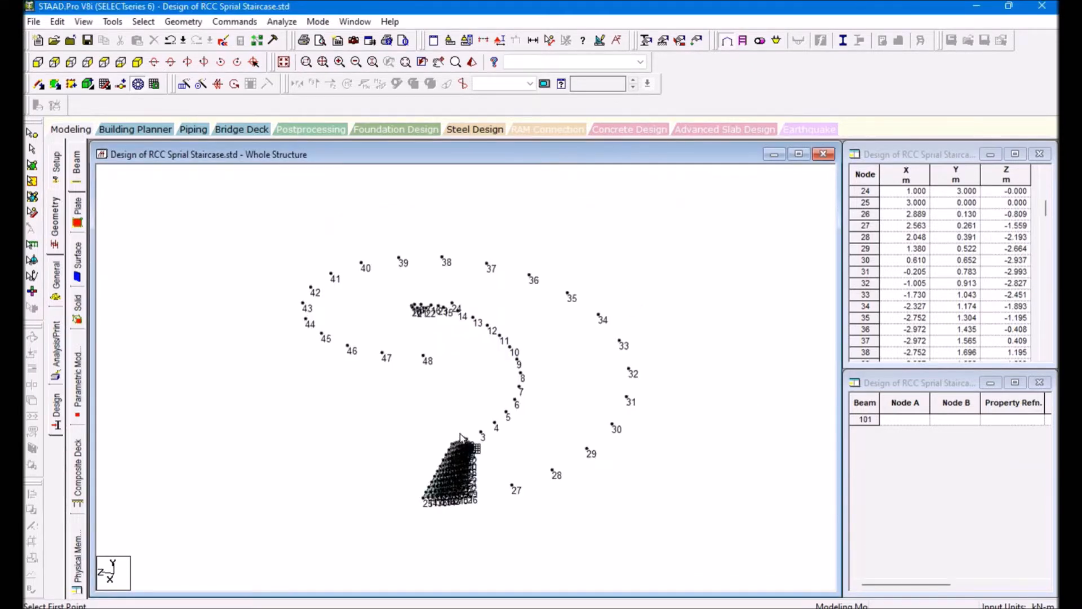
key("ctrl+z")
Outline the panel bounded by nodes 26, 2, 1 and 25 and choose quadrilateral meshing for it
left_click(469, 498)
left_click(468, 442)
left_click(452, 443)
left_click(423, 499)
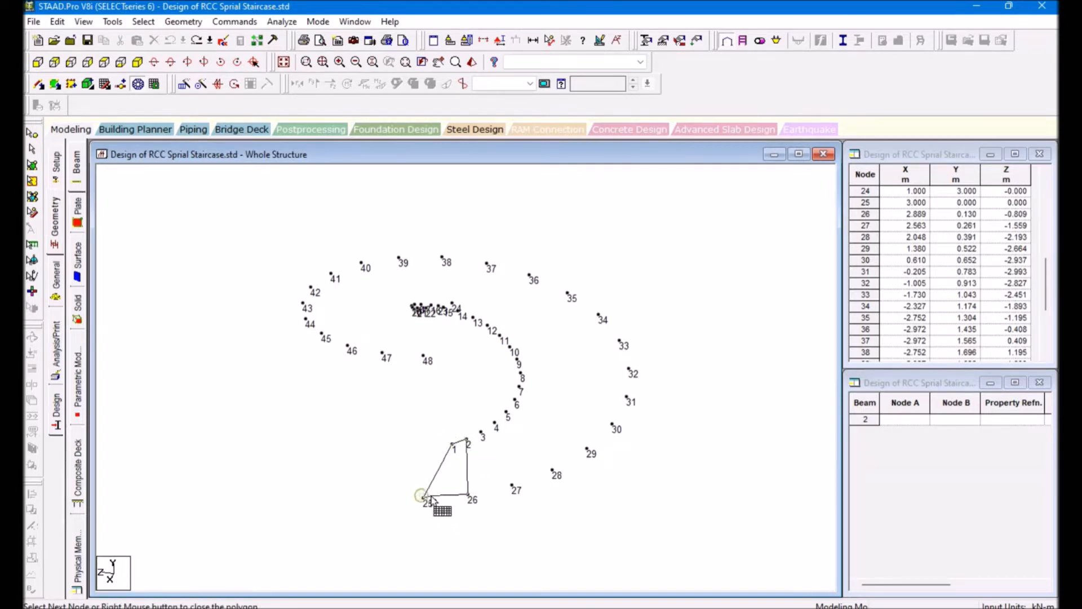
left_click(469, 496)
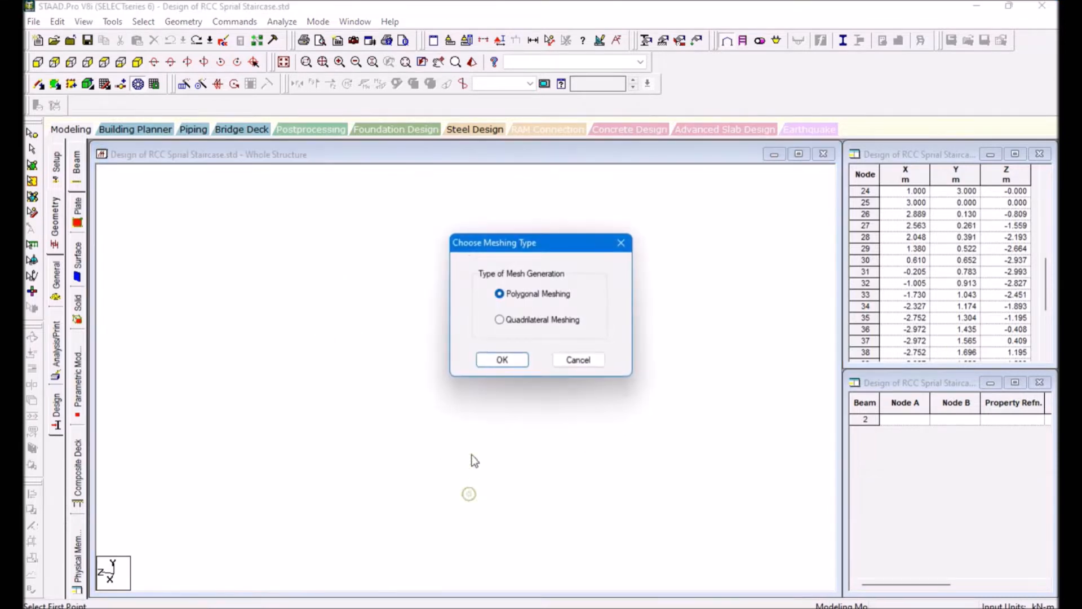
left_click(500, 319)
left_click(502, 360)
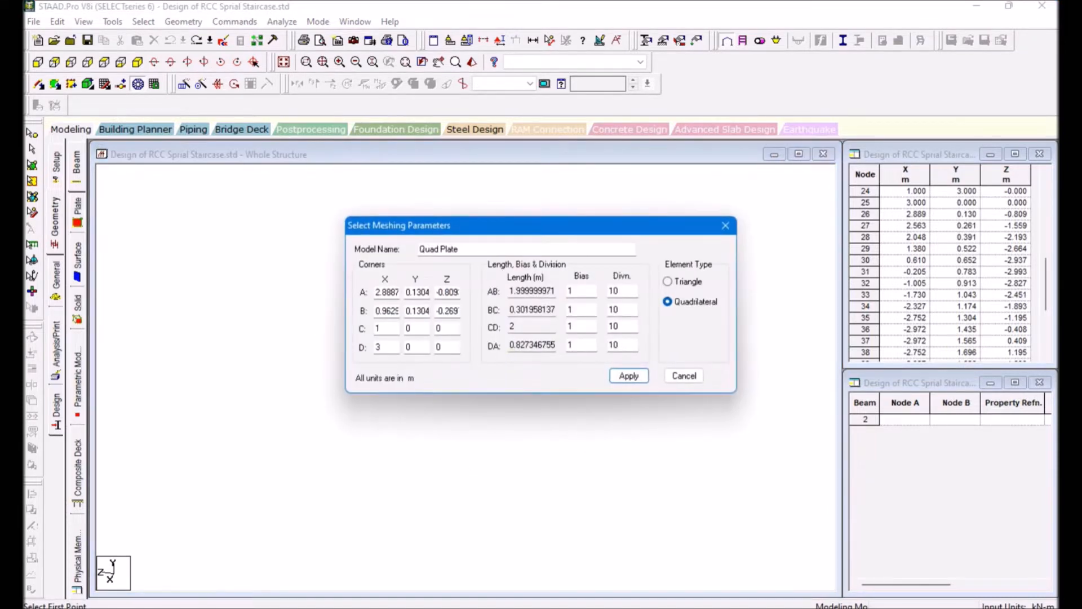
Generate this first panel's quadrilateral mesh with 5 divisions along each of sides AB, BC, CD and DA
left_click(620, 291)
type("5")
left_click(620, 309)
type("5")
left_click(620, 326)
type("5")
left_click(626, 376)
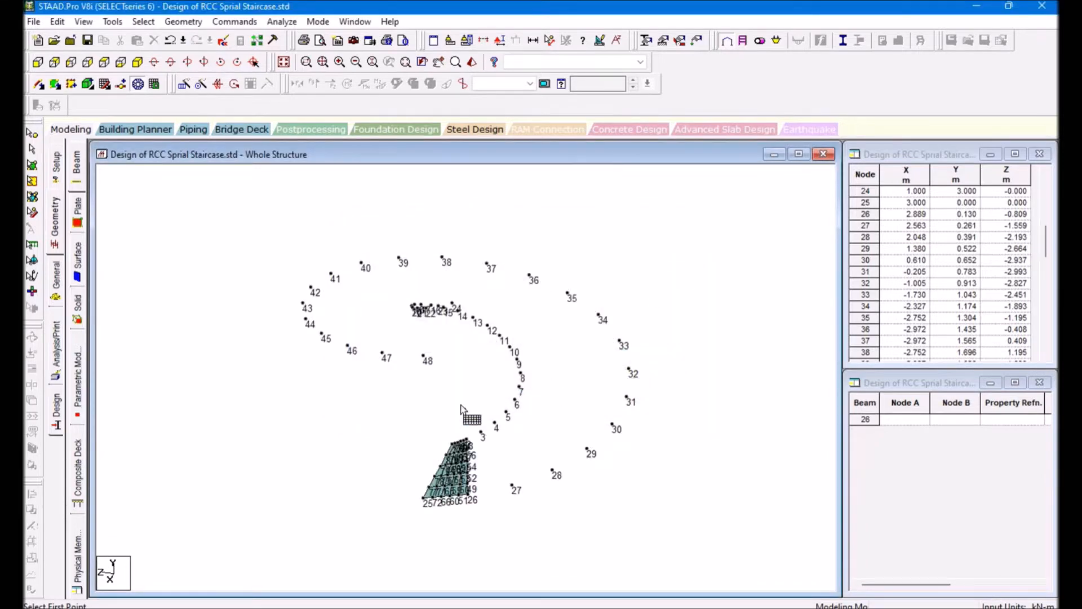
Examine the meshed first panel up close in the turned view and in plan
scroll(452, 483, "up", 4)
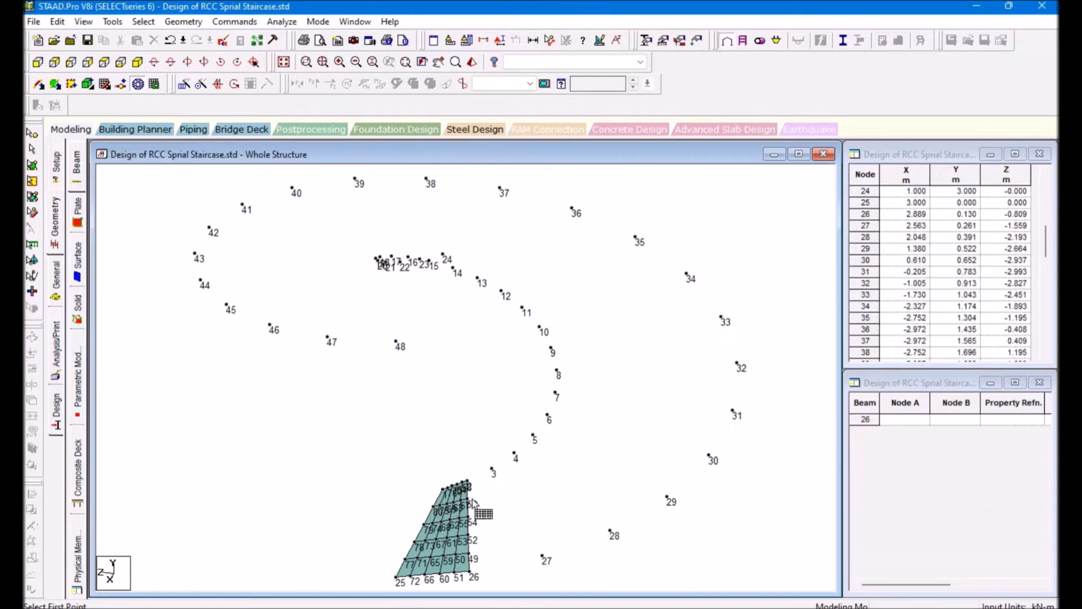
scroll(461, 499, "down", 1)
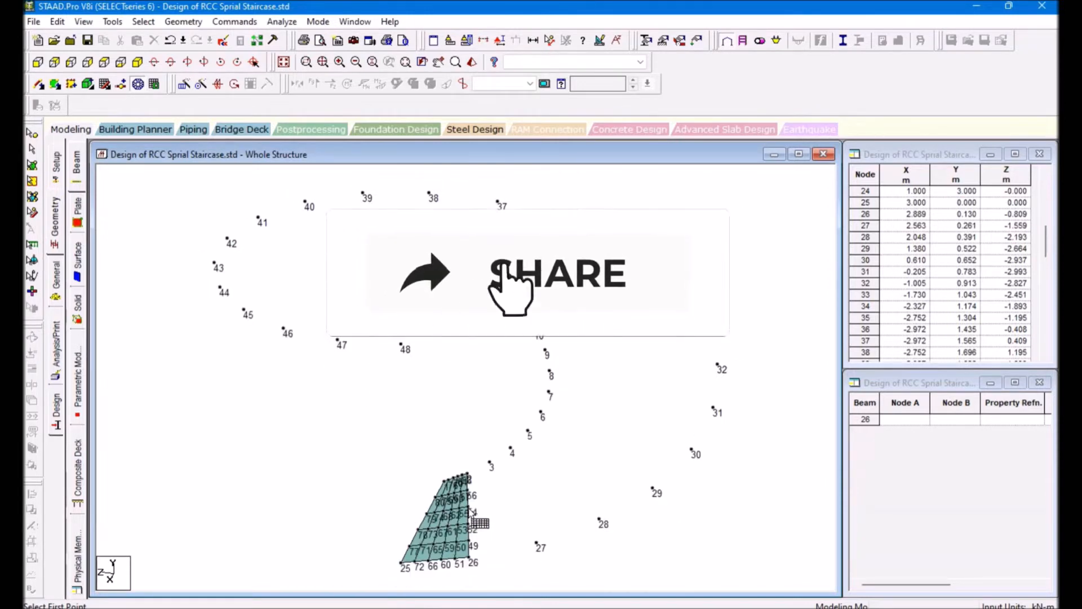
scroll(446, 493, "down", 2)
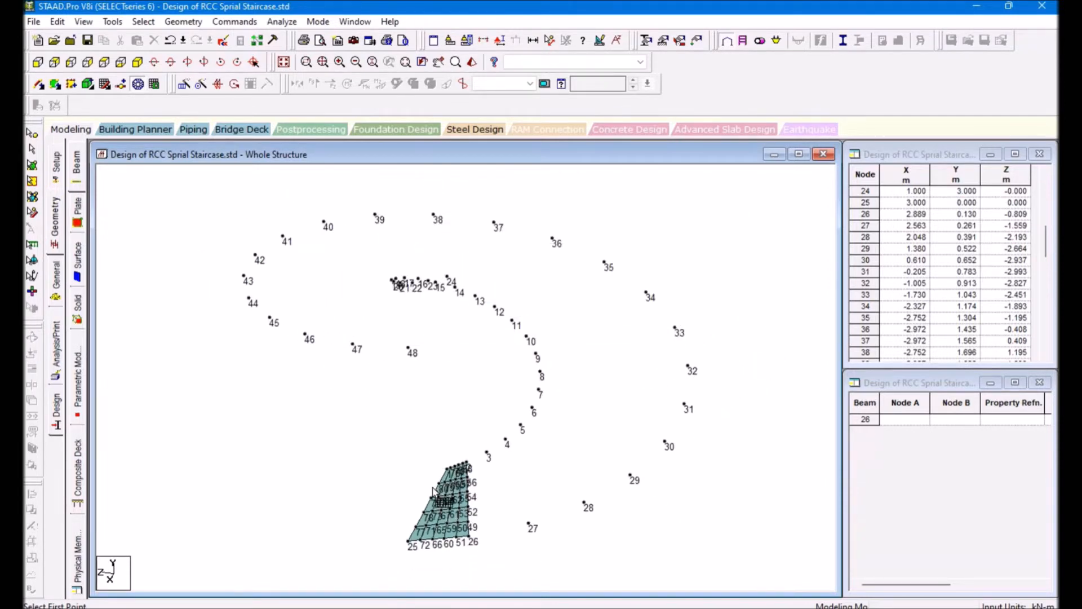
left_click(103, 61)
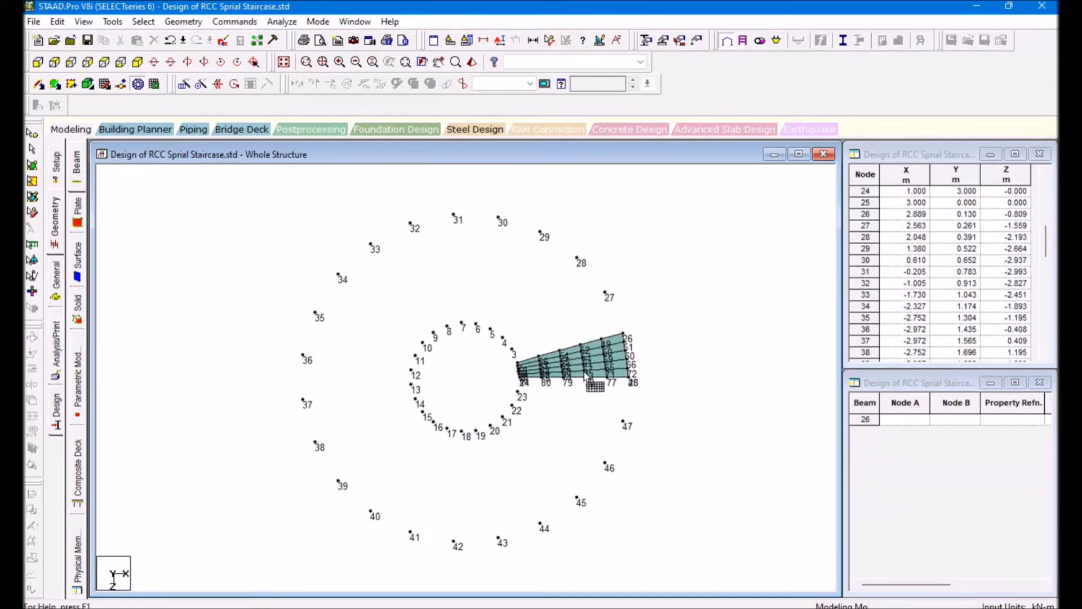
scroll(585, 373, "up", 2)
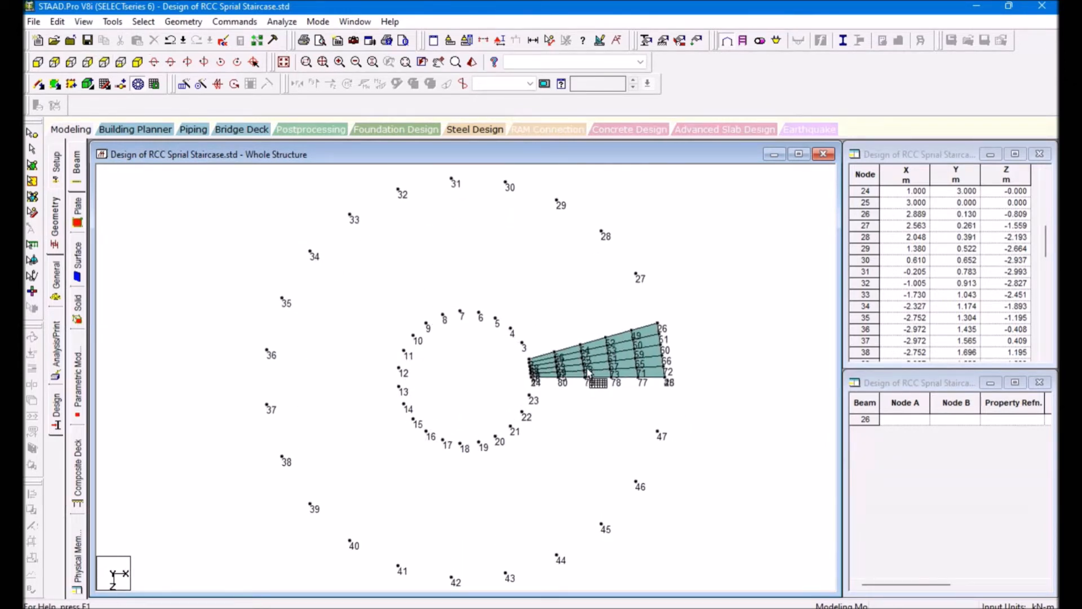
scroll(588, 370, "down", 1)
scroll(588, 372, "up", 1)
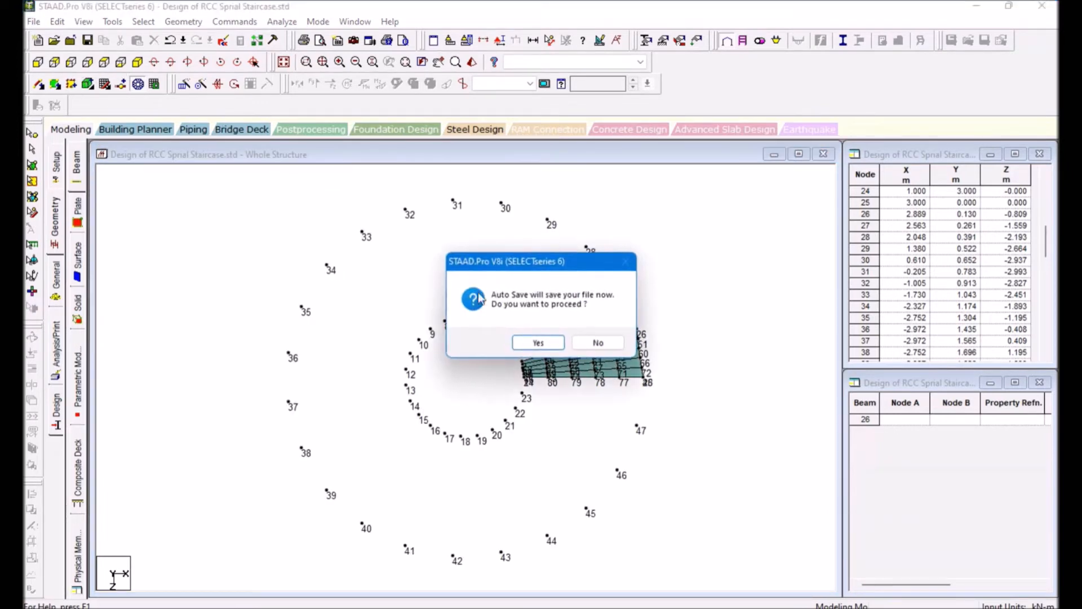
Let Auto Save save the file, accepting that its repeat commands are replaced by expanded lists
left_click(530, 340)
left_click(477, 334)
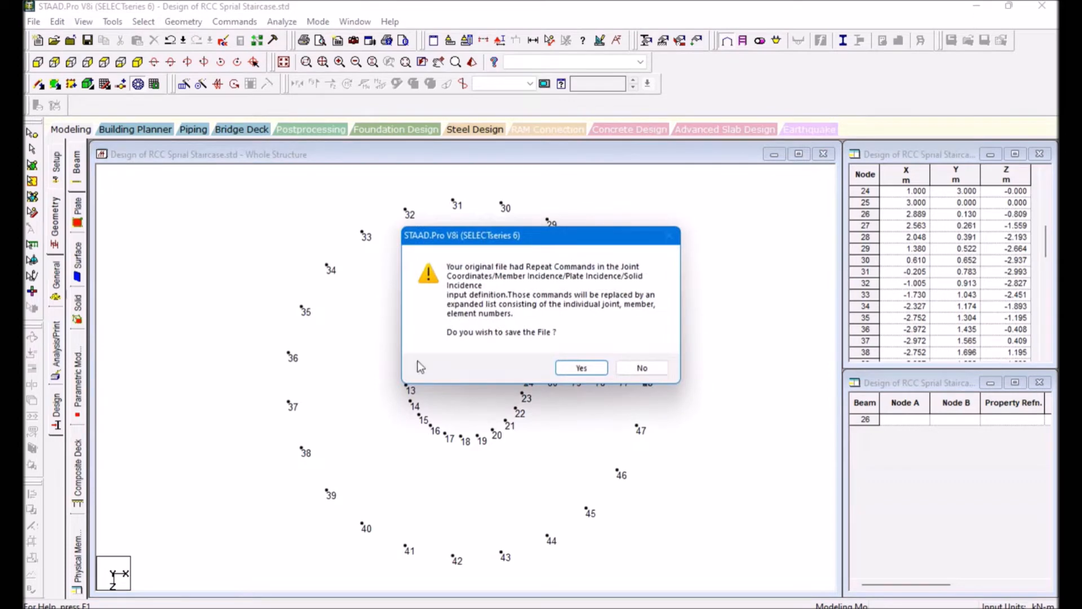
left_click(580, 367)
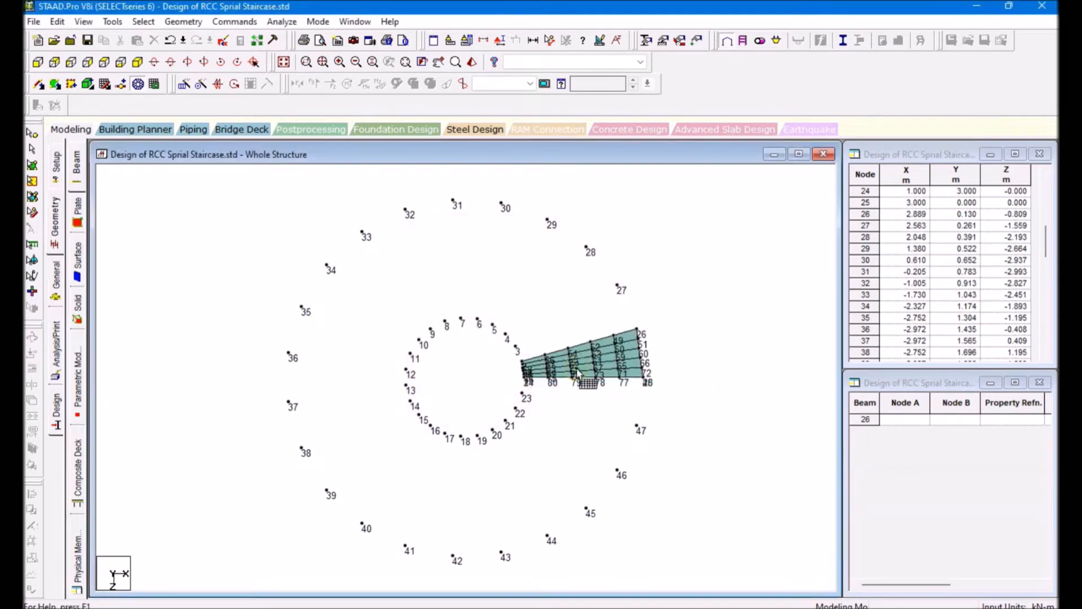
Outline the second panel through nodes 27, 3, 2 and 26 in a turned view and choose quadrilateral meshing
left_click(126, 65)
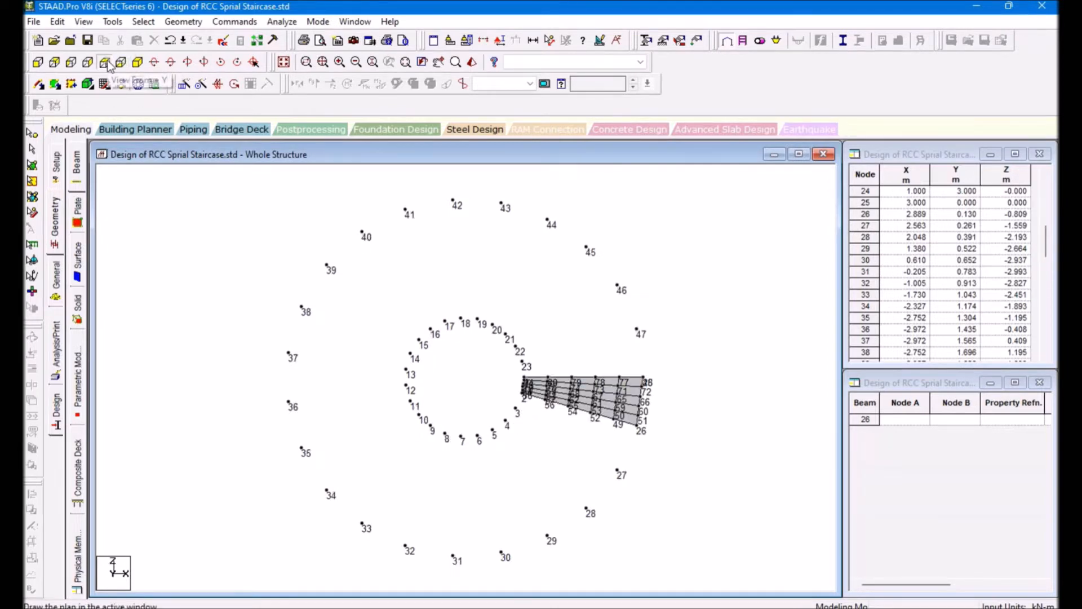
left_click(107, 64)
left_click(684, 421)
key("Right")
left_click(284, 62)
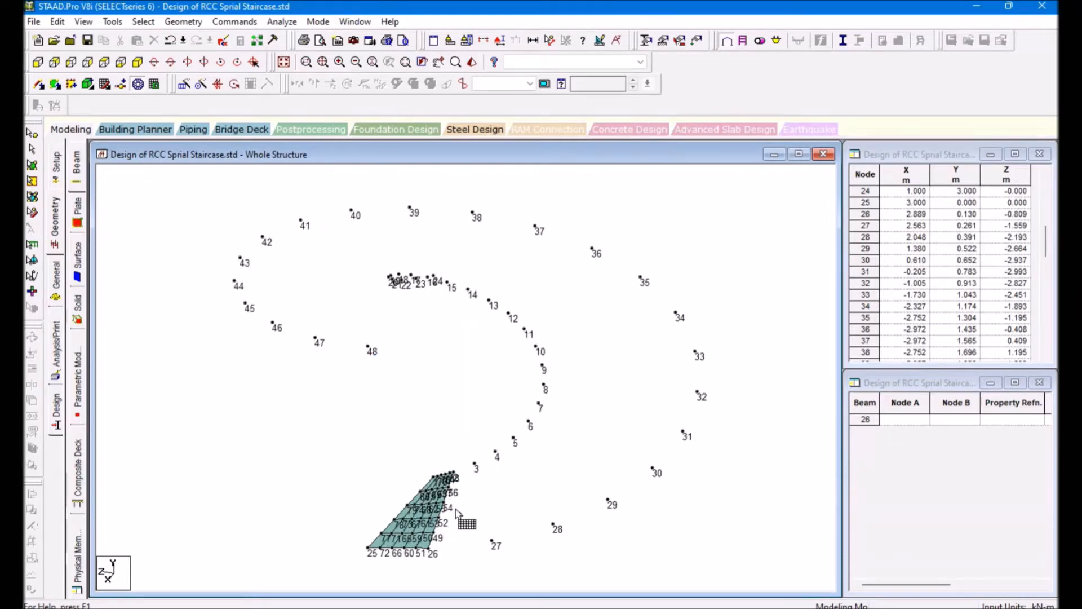
left_click(492, 541)
left_click(476, 465)
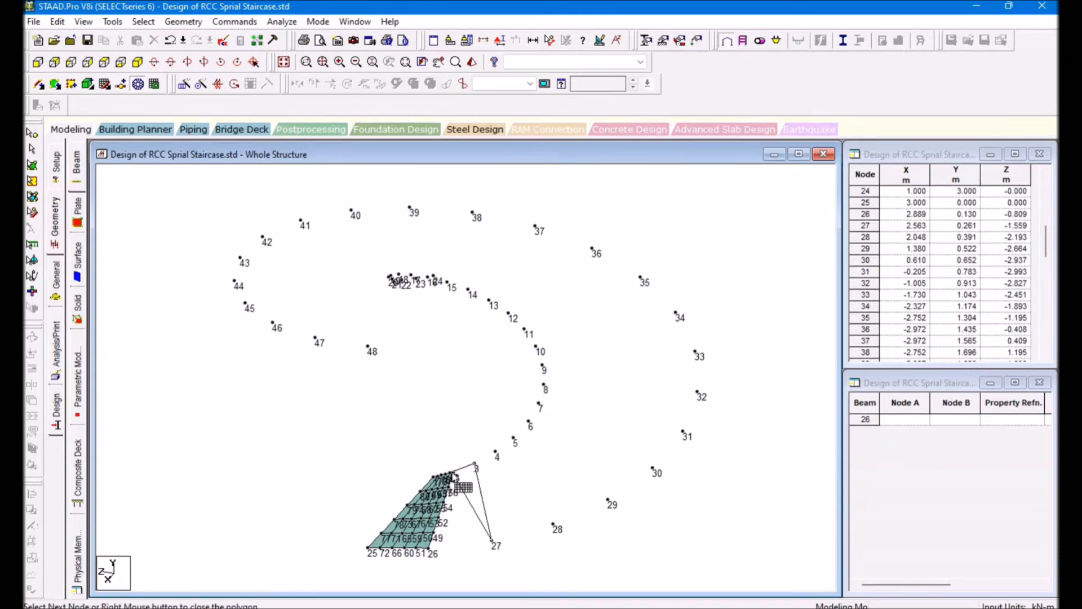
left_click(435, 554)
left_click(493, 542)
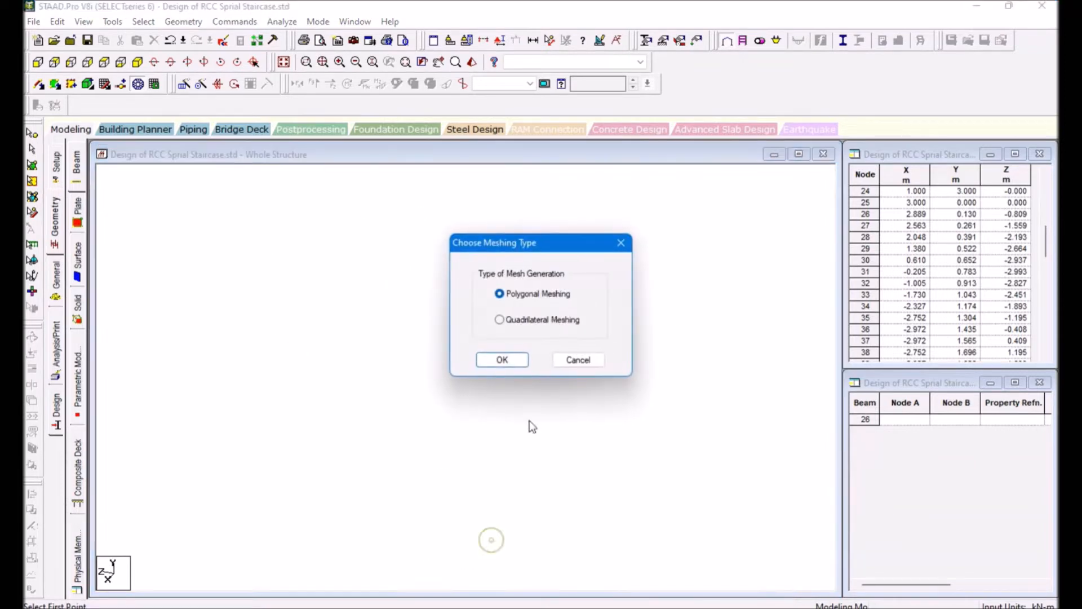
left_click(520, 324)
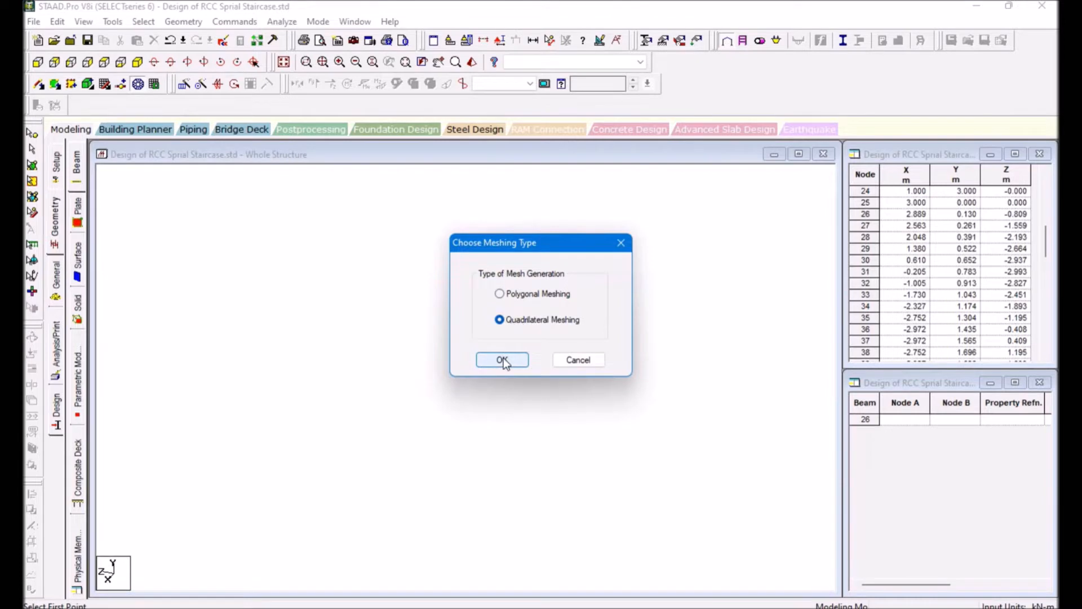
left_click(502, 360)
Generate the second panel's mesh with quadrilateral elements and 5 divisions on all four sides
double_click(618, 292)
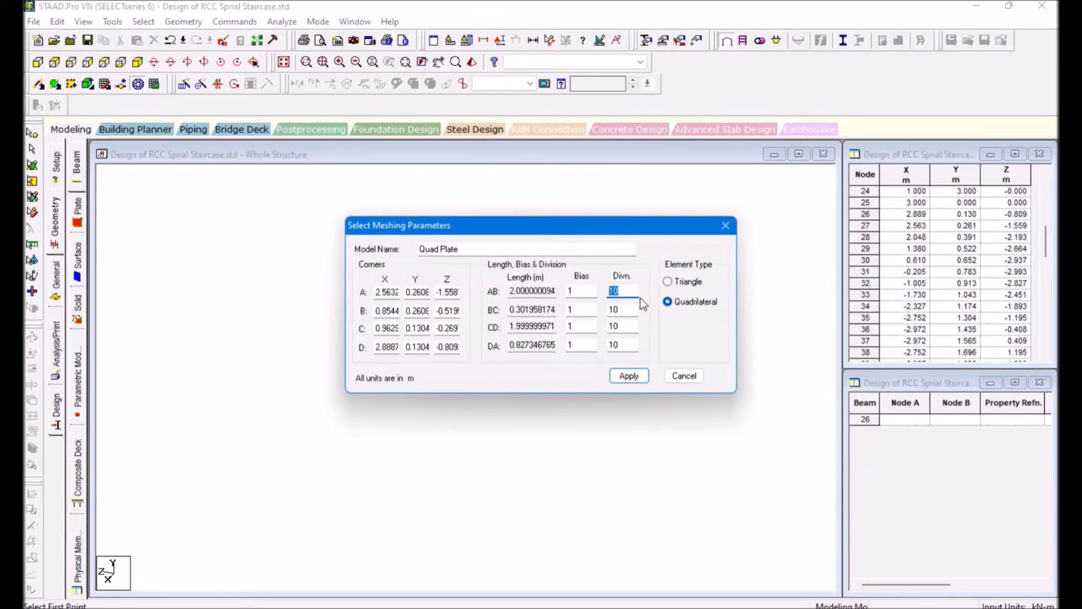
double_click(631, 310)
type("5")
double_click(620, 345)
type("5")
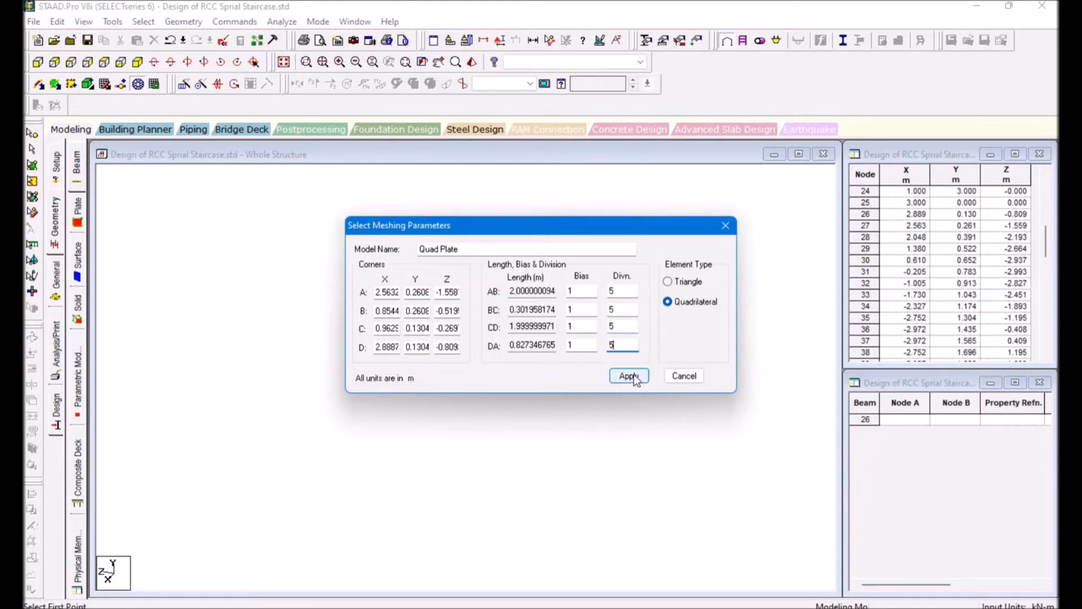
left_click(629, 376)
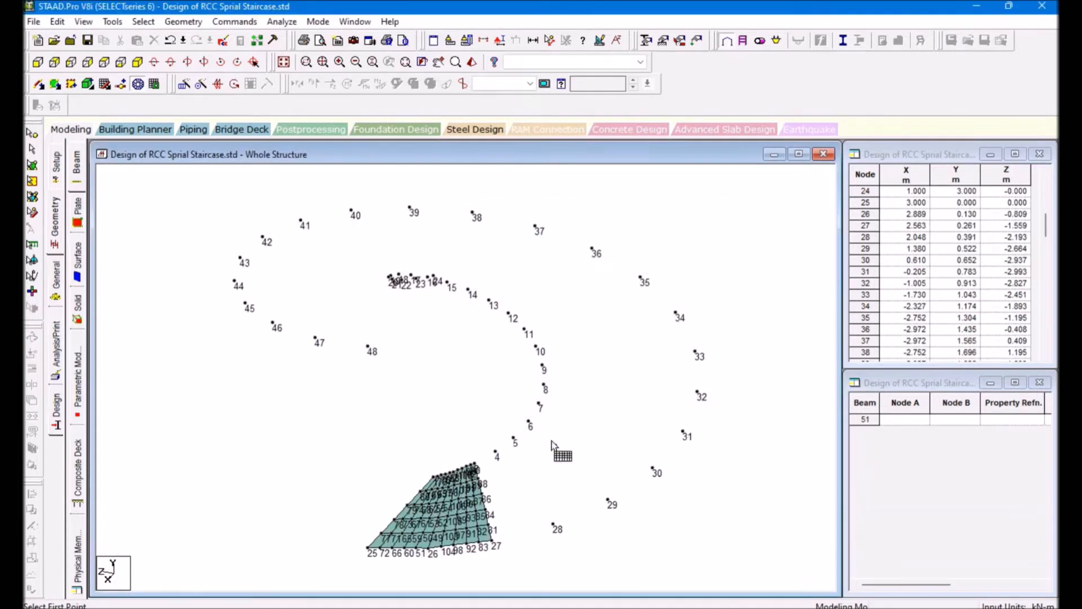
Hide the node numbers and outline the panel through nodes 28, 4, 3 and 27 for quadrilateral meshing
key("shift+n")
left_click(553, 525)
left_click(495, 451)
left_click(475, 464)
left_click(492, 540)
left_click(553, 524)
left_click(518, 319)
left_click(502, 360)
Generate the third panel's mesh with 5 divisions on every side
type("5")
key("Tab")
type("5")
key("Tab")
left_click(629, 376)
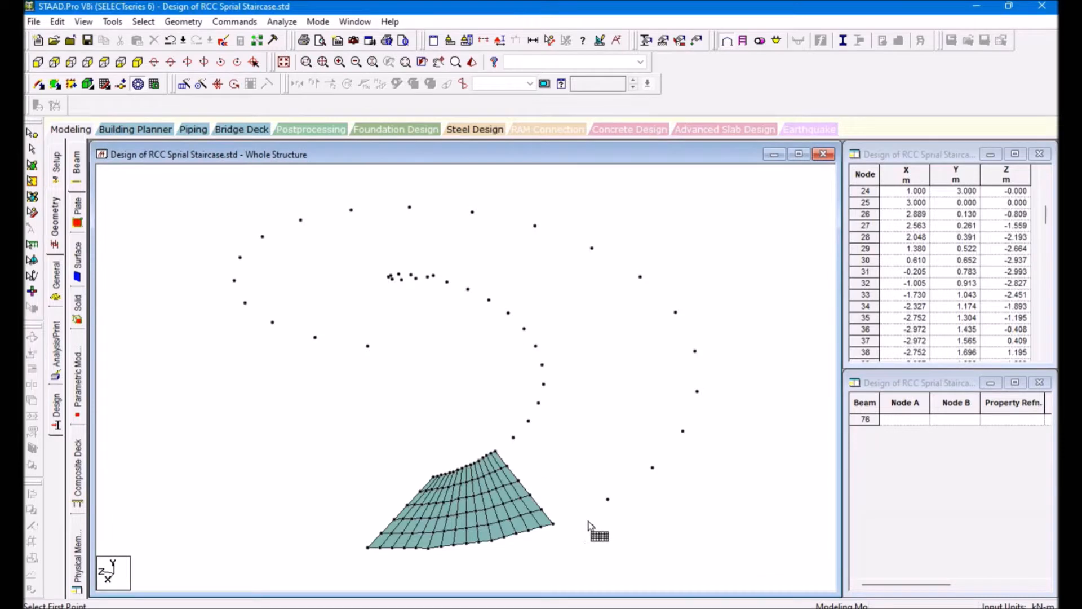
Mesh the panel bounded by nodes 29, 5, 4 and 28 with quadrilateral elements, 5 divisions per side
left_click(609, 506)
key("Return")
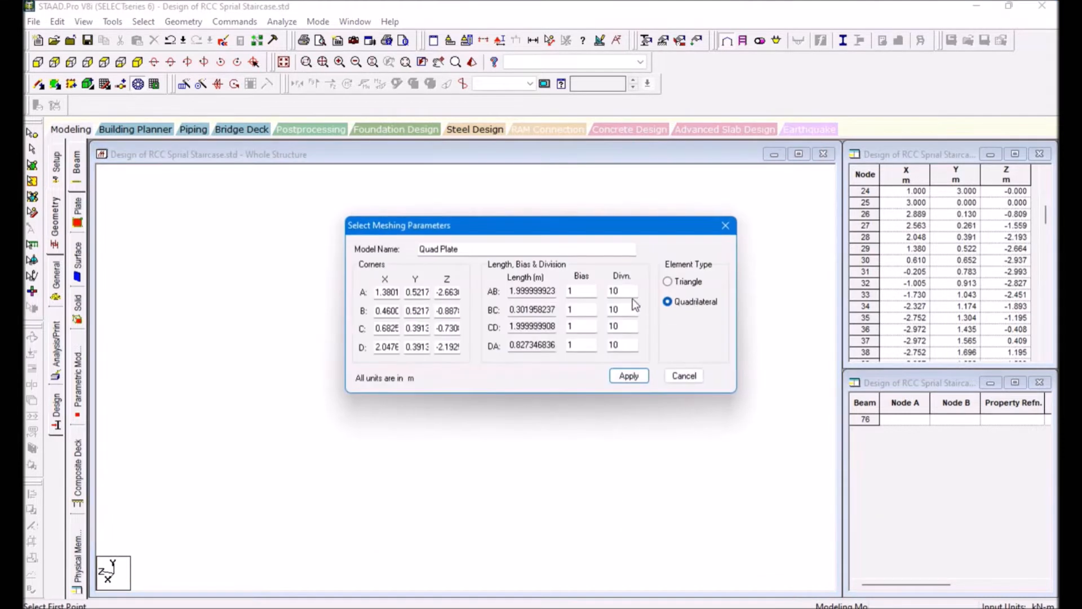
left_click(638, 376)
Mesh the panel bounded by nodes 30, 6, 5 and 29 with quadrilateral elements, 5 divisions per side
left_click(651, 467)
left_click(527, 423)
left_click(513, 438)
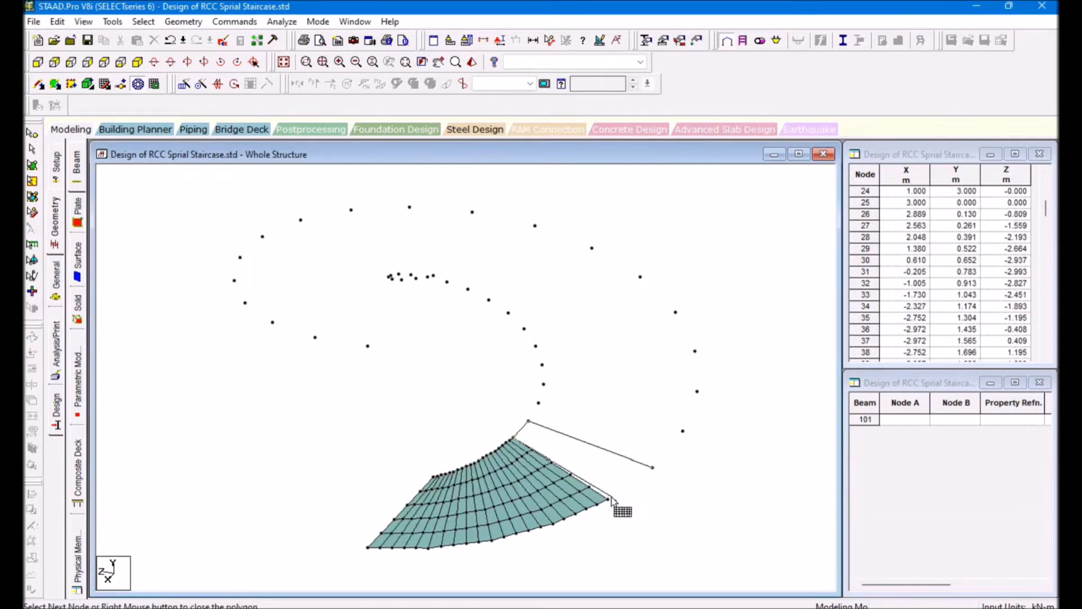
left_click(611, 499)
left_click(653, 468)
left_click(500, 318)
left_click(503, 360)
left_click_drag(612, 330, 606, 331)
type("5")
left_click_drag(621, 345, 607, 347)
type("5")
left_click(629, 376)
Mesh the panel bounded by nodes 31, 7, 6 and 30 with quadrilateral elements, 5 divisions per side
left_click(683, 431)
left_click(539, 402)
left_click(528, 422)
left_click(683, 431)
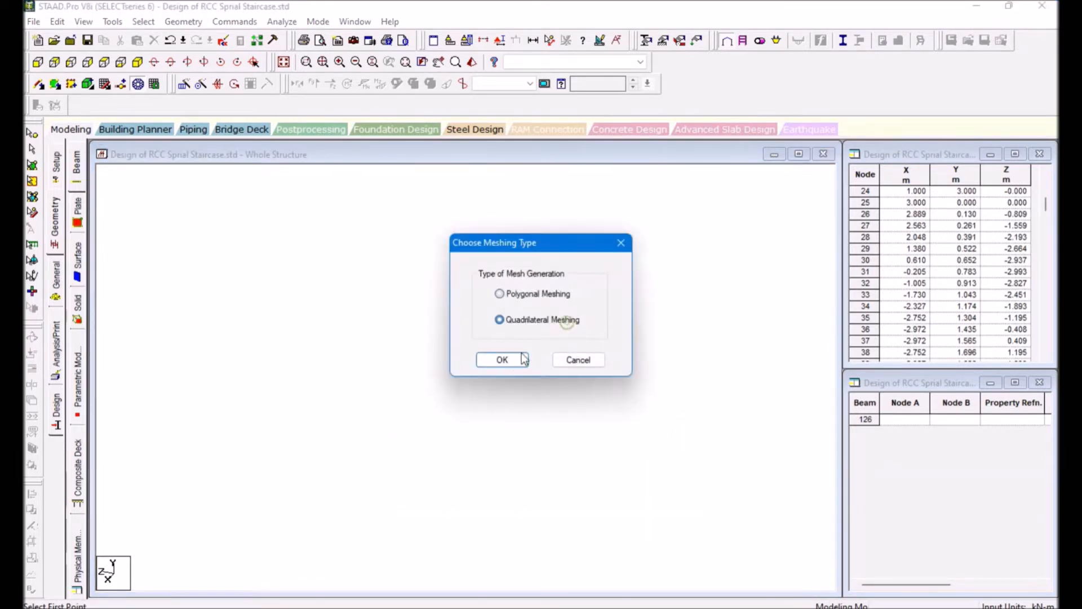
left_click(508, 319)
left_click(502, 360)
left_click_drag(619, 294, 607, 295)
type("5")
left_click_drag(619, 311, 606, 311)
type("5")
left_click_drag(619, 328, 607, 329)
Mesh the panel bounded by nodes 32, 8, 7 and 31 with quadrilateral elements, 5 divisions per side
left_click(697, 390)
left_click(543, 385)
left_click(539, 402)
left_click(683, 432)
left_click(697, 391)
left_click(501, 320)
left_click(503, 359)
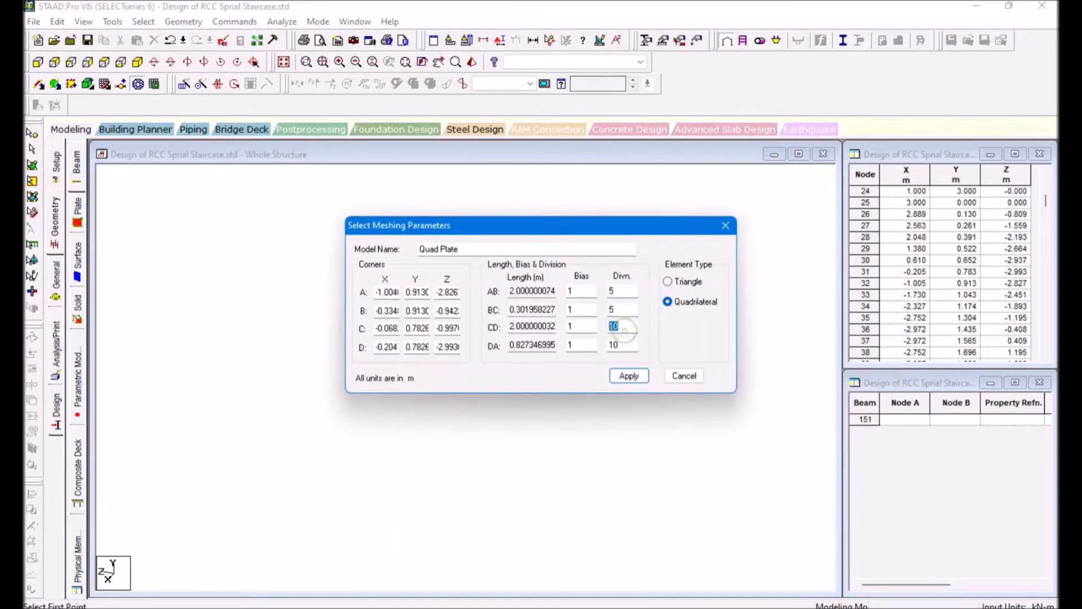
left_click(634, 376)
Mesh the panel bounded by nodes 33, 9, 8 and 32 with quadrilateral elements, 5 divisions per side
left_click(695, 351)
left_click(543, 365)
left_click(543, 384)
left_click(697, 391)
left_click(695, 351)
left_click(501, 319)
left_click(512, 362)
left_click_drag(619, 293, 607, 294)
type("5")
mouse_move(619, 311)
left_mouse_down()
mouse_move(607, 312)
mouse_move(607, 327)
left_mouse_up()
type("5")
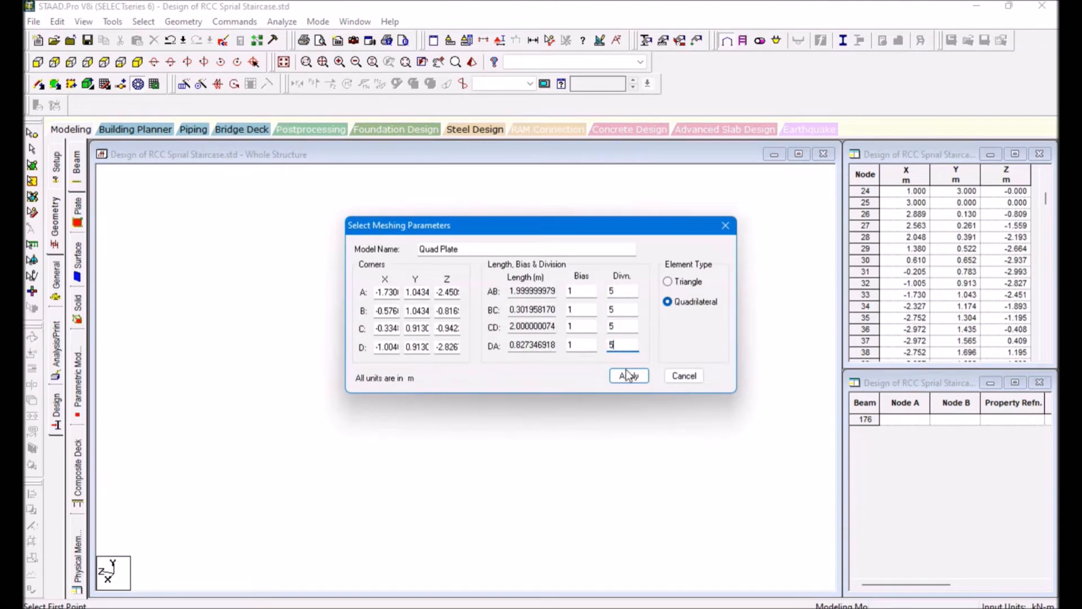
Mesh the panel bounded by nodes 34, 10, 9 and 33 with quadrilateral elements, 5 divisions per side
left_click(676, 312)
left_click(536, 346)
left_click(542, 365)
left_click(695, 351)
left_click(675, 312)
left_click(519, 319)
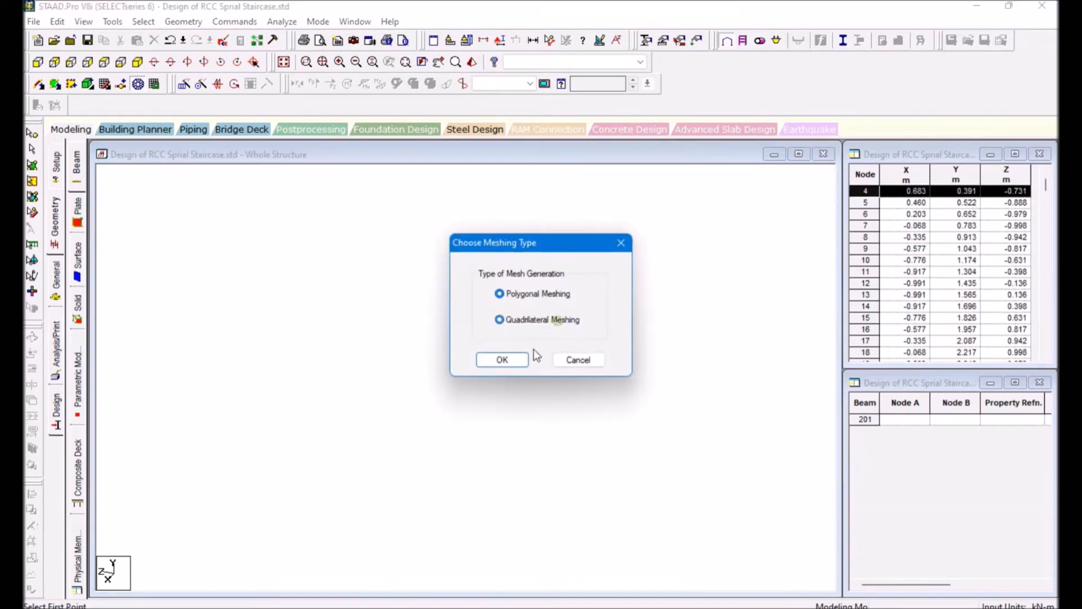
left_click(510, 360)
left_click_drag(627, 293, 597, 295)
left_click_drag(624, 345, 604, 345)
type("5")
left_click(629, 376)
Mesh the panel bounded by nodes 35, 11, 10 and 34 with quadrilateral elements, 5 divisions per side
left_click(640, 276)
left_click(525, 329)
left_click(535, 346)
left_click(676, 312)
left_click(641, 279)
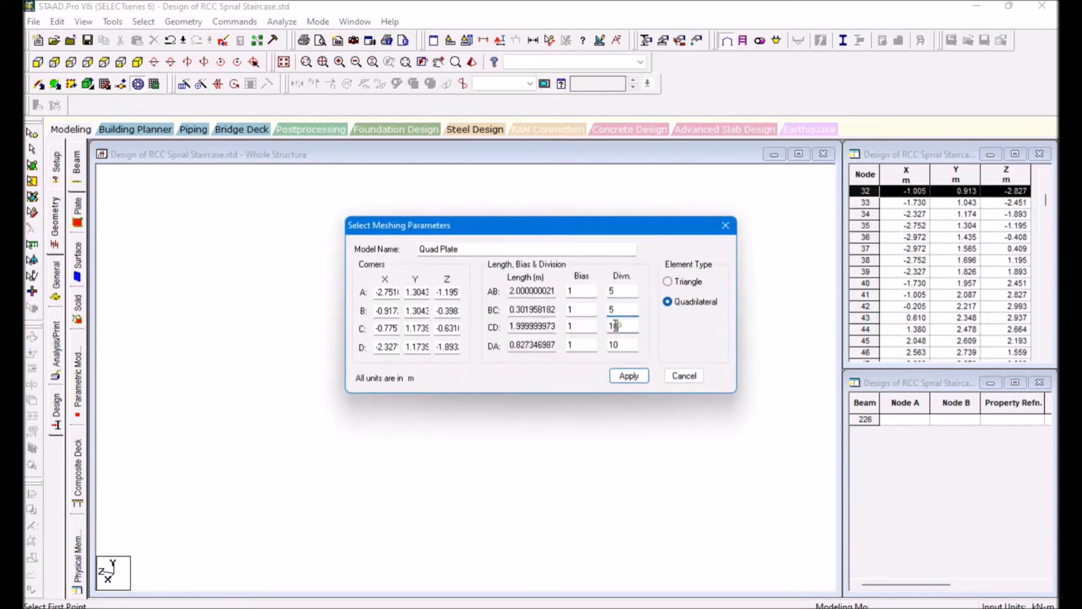
left_click_drag(620, 326, 604, 327)
type("5")
left_click_drag(623, 344, 603, 345)
type("5")
left_click(629, 377)
Mesh the panel bounded by nodes 36, 12, 11 and 35 with quadrilateral elements, 5 divisions per side
left_click(592, 249)
left_click(508, 313)
left_click(525, 328)
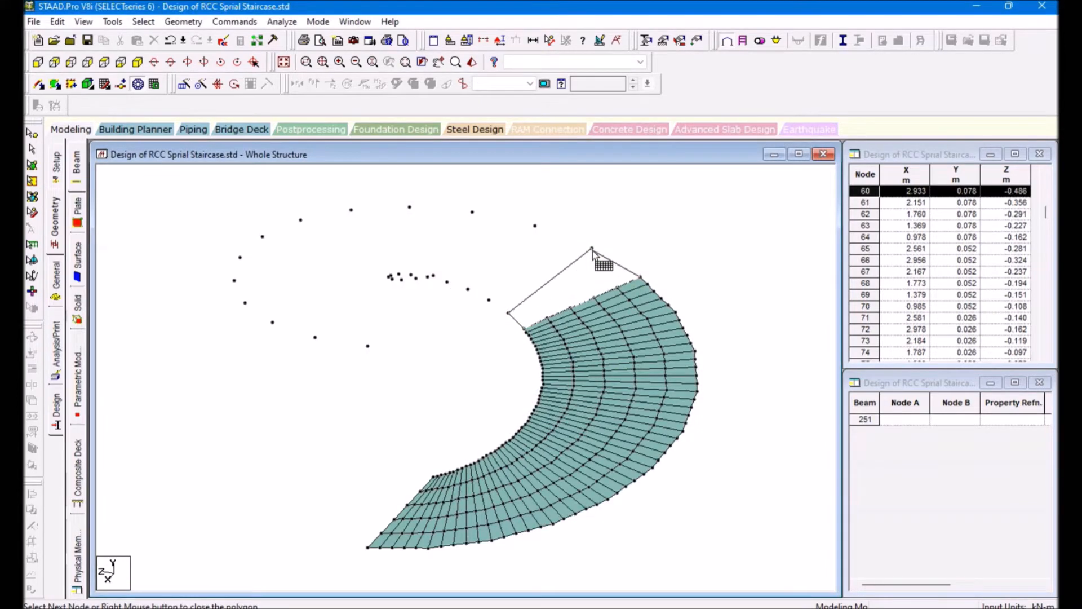
left_click(592, 250)
left_click(510, 365)
type("5")
left_click_drag(620, 326, 604, 345)
type("5")
left_click(630, 375)
Mesh the panel bounded by nodes 37, 13, 12 and 36 with quadrilateral elements, 5 divisions per side
left_click(535, 226)
left_click(489, 300)
left_click(509, 313)
left_click(592, 248)
left_click(535, 227)
left_click(501, 319)
left_click(504, 359)
left_click_drag(621, 292, 606, 292)
type("5")
type("5")
left_click_drag(621, 309, 605, 326)
type("5")
left_click_drag(622, 345, 605, 345)
type("5")
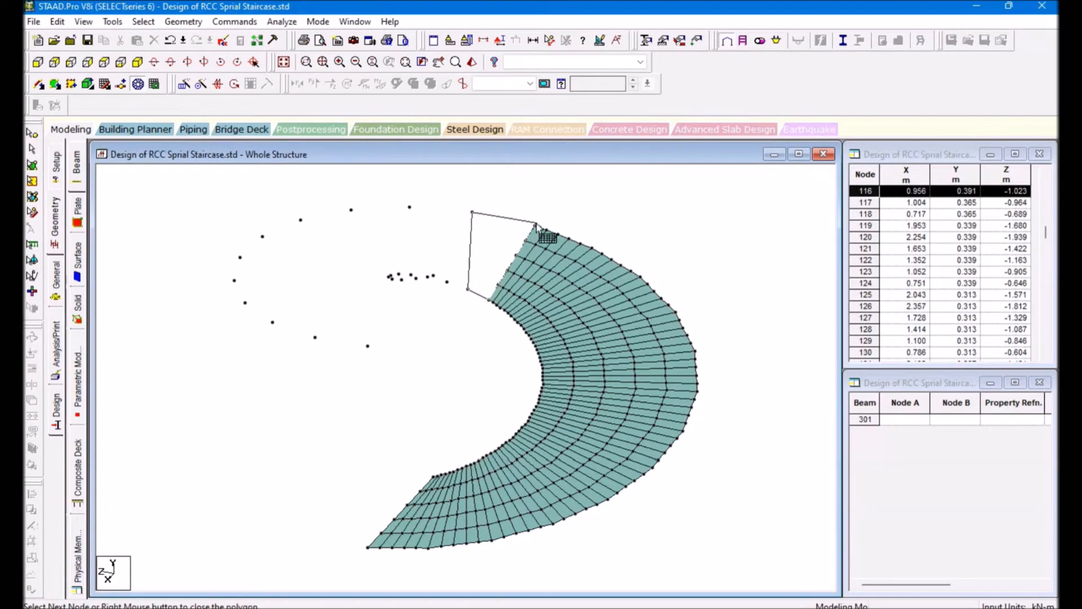
Mesh the spiral panel between elevations 1.5652 m and 1.6956 m with quadrilateral elements, 5 divisions per side
left_click(472, 213)
left_click(499, 317)
left_click(511, 361)
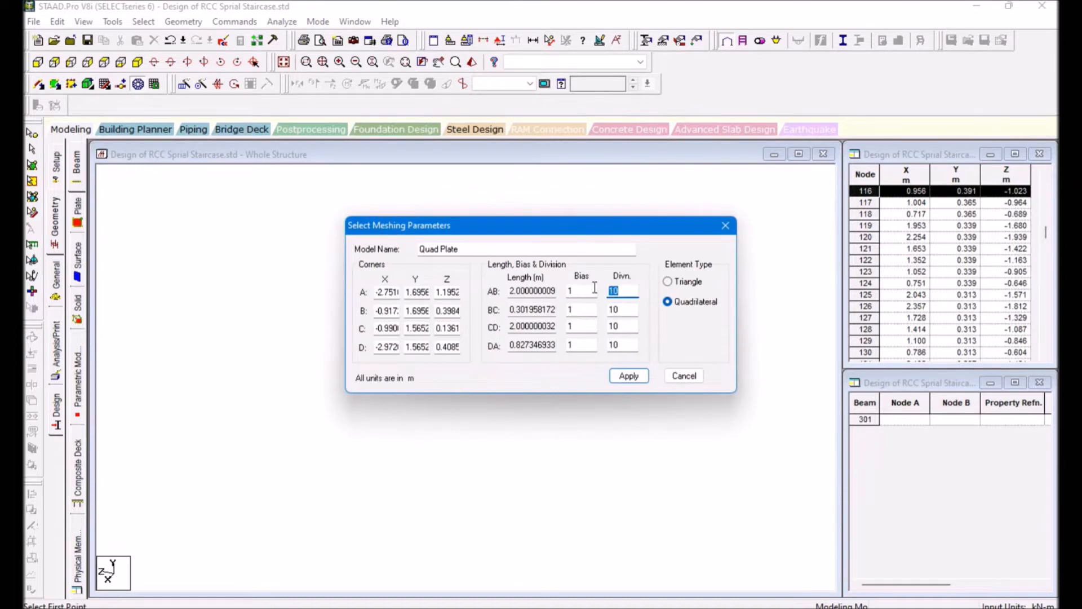
left_click_drag(622, 310, 606, 309)
type("5")
left_click_drag(622, 326, 605, 326)
type("5")
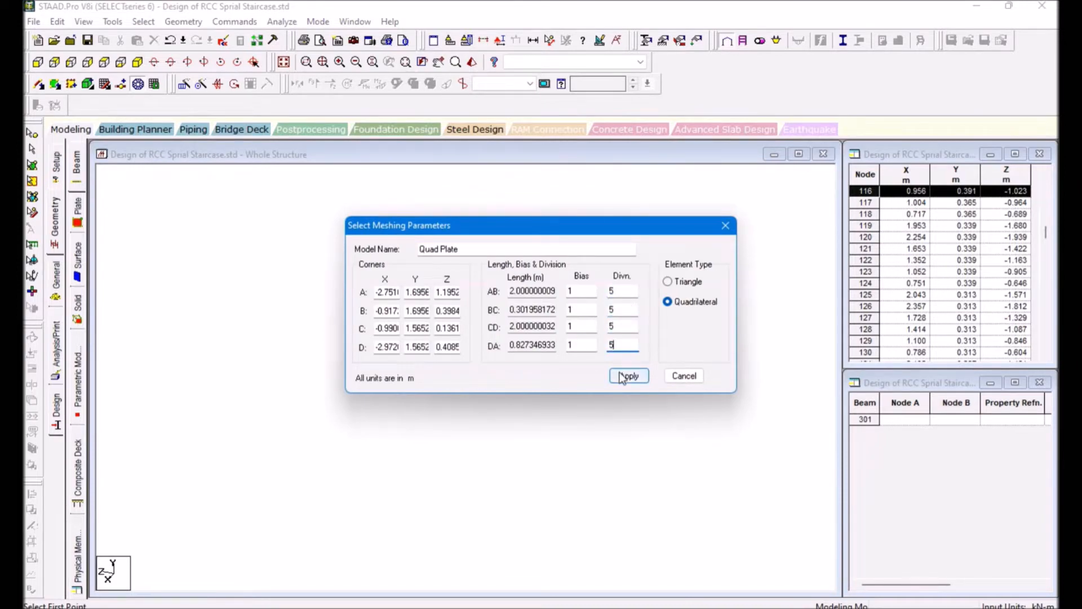
left_click(625, 376)
Mesh the spiral panel between elevations 1.6956 m and 1.8260 m with quadrilateral elements, 5 divisions per side
key("Left")
key("Left")
key("Left")
key("Left")
key("Left")
key("Left")
key("Left")
key("Left")
key("Left")
key("Left")
key("Left")
key("Left")
key("Left")
key("Left")
key("Left")
key("Left")
key("Left")
key("Left")
key("Left")
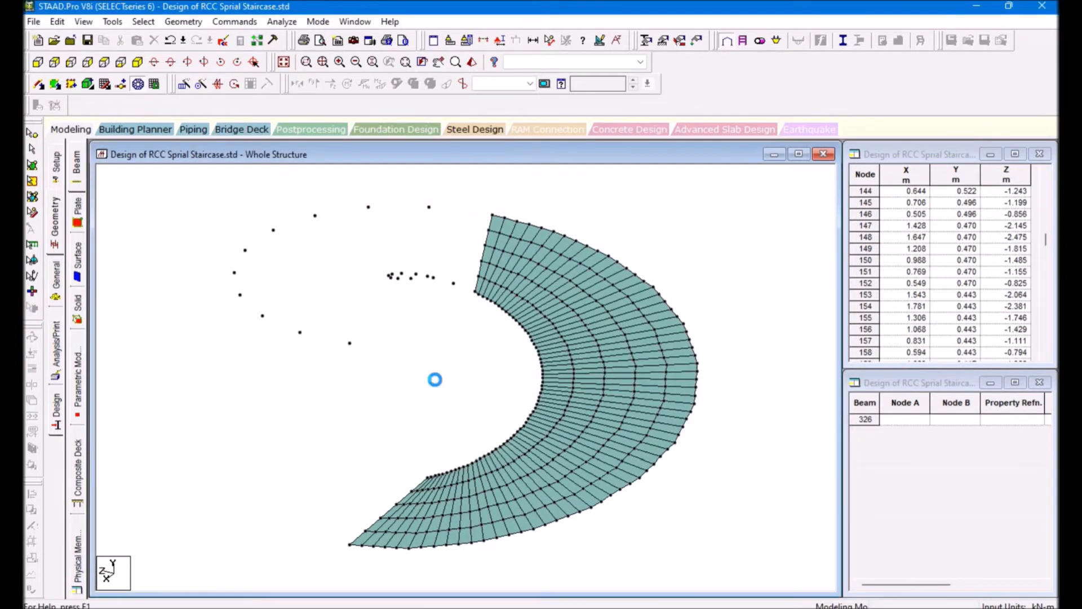
left_click(696, 354)
left_click(543, 366)
left_click(544, 385)
left_click(698, 394)
left_click(696, 354)
key("Tab")
type("5")
key("Tab")
type("5")
key("Tab")
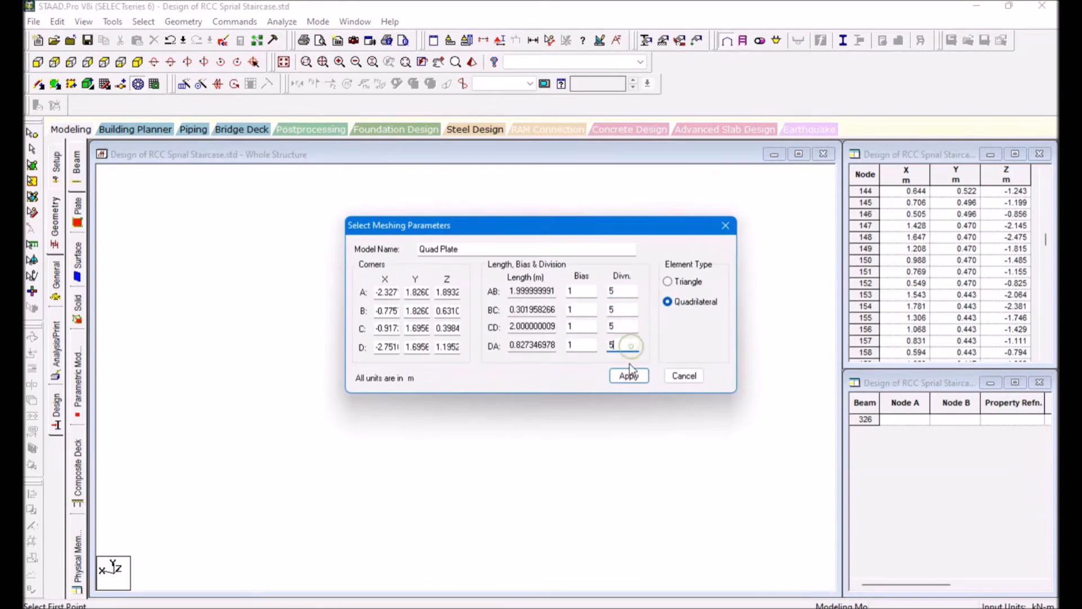
type("5")
left_click(626, 376)
Mesh the spiral panel between elevations 1.8260 m and 1.9565 m with quadrilateral elements, 5 divisions per side
left_click(677, 316)
left_click(697, 355)
left_click(677, 315)
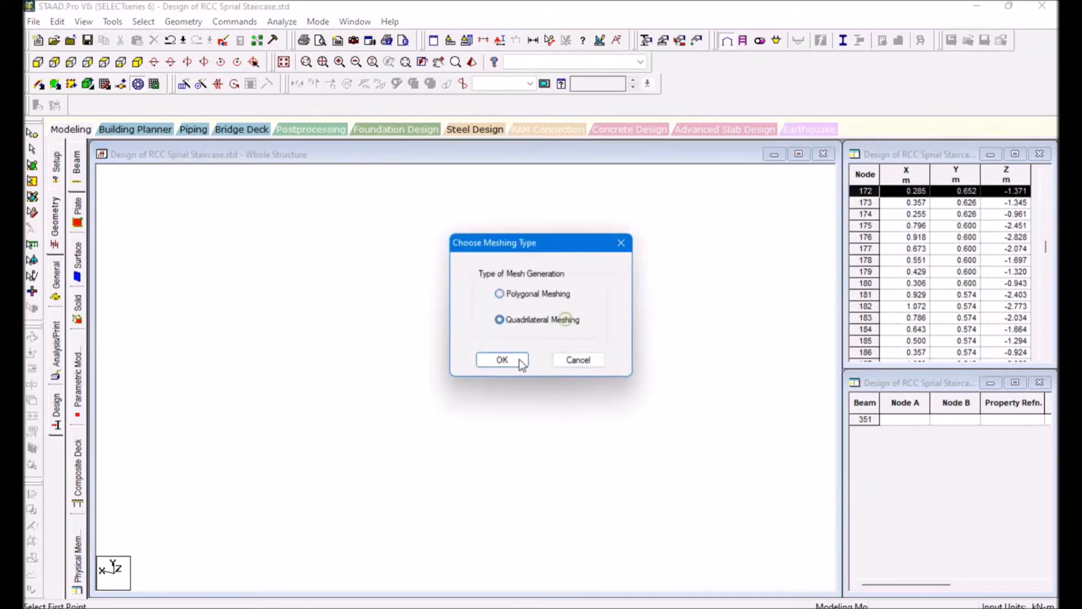
left_click(499, 319)
left_click(502, 359)
type("55")
left_click_drag(627, 327, 580, 327)
left_click(627, 375)
Mesh the spiral panel between elevations 1.9565 m and 2.0869 m with quadrilateral elements, 5 divisions per side
left_click(643, 280)
left_click(525, 330)
left_click(536, 348)
left_click(677, 316)
left_click(643, 279)
left_click(500, 319)
left_click(503, 359)
double_click(624, 294)
type("5")
double_click(620, 309)
type("5")
double_click(623, 327)
type("5")
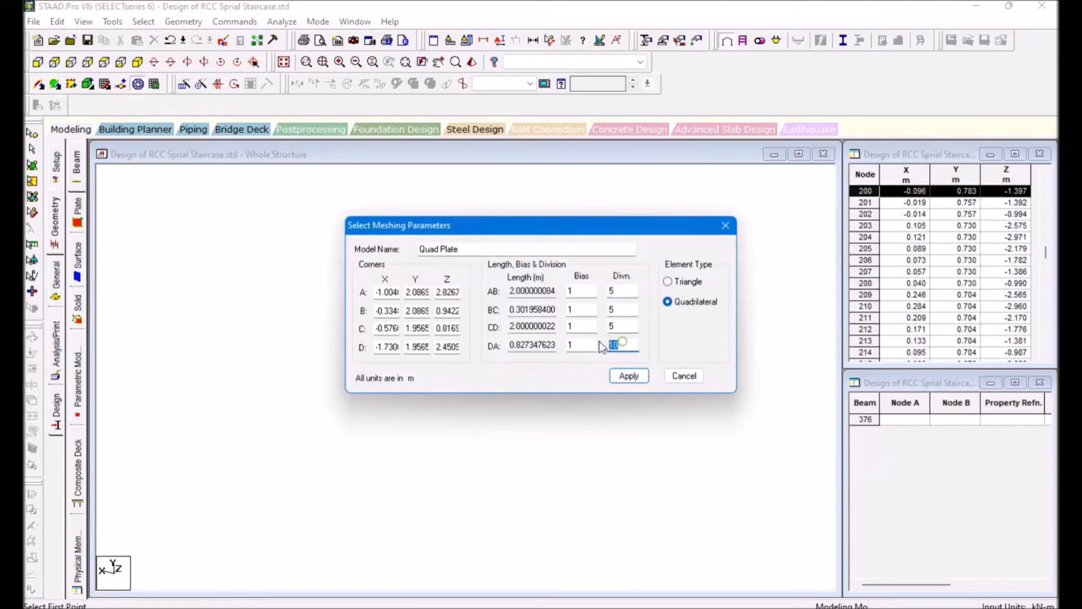
double_click(624, 344)
type("5")
left_click(628, 376)
Mesh the spiral panel directly above elevation 2.0869 m with quadrilateral elements, 5 divisions per side
left_click(596, 250)
left_click(500, 319)
left_click(502, 360)
double_click(623, 293)
type("5")
left_click(628, 375)
Mesh the second spiral panel above elevation 2.0869 m with quadrilateral elements, 5 divisions per side
left_click(540, 228)
left_click(492, 300)
left_click(510, 313)
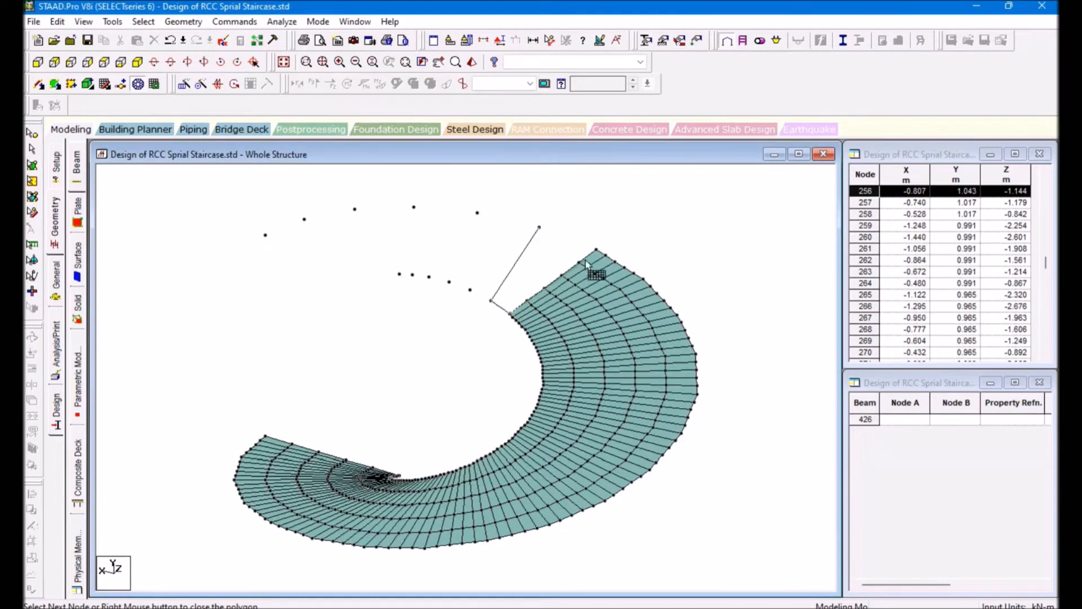
left_click(597, 249)
left_click(539, 227)
left_click(500, 319)
left_click(505, 359)
left_click_drag(627, 287, 578, 287)
double_click(623, 344)
type("5")
left_click(629, 376)
Mesh the spiral panel directly below elevation 2.4782 m with quadrilateral elements, 5 divisions per side
left_click(476, 214)
left_click(471, 289)
left_click(492, 301)
left_click(539, 227)
left_click(477, 214)
double_click(622, 291)
type("5")
double_click(623, 345)
type("5")
left_click(629, 375)
Mesh the spiral panel between elevations 2.4782 m and 2.6086 m with quadrilateral elements, 5 divisions per side
left_click(415, 207)
left_click(449, 283)
left_click(471, 290)
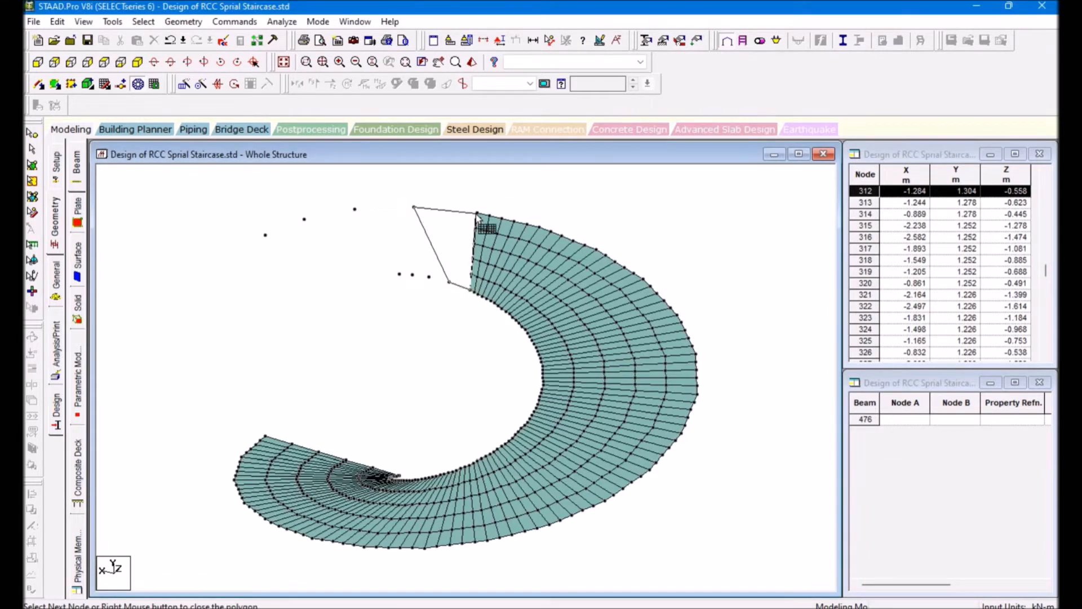
left_click(477, 214)
left_click(415, 207)
left_click(496, 358)
double_click(623, 291)
type("55")
double_click(626, 326)
type("5")
double_click(623, 345)
type("5")
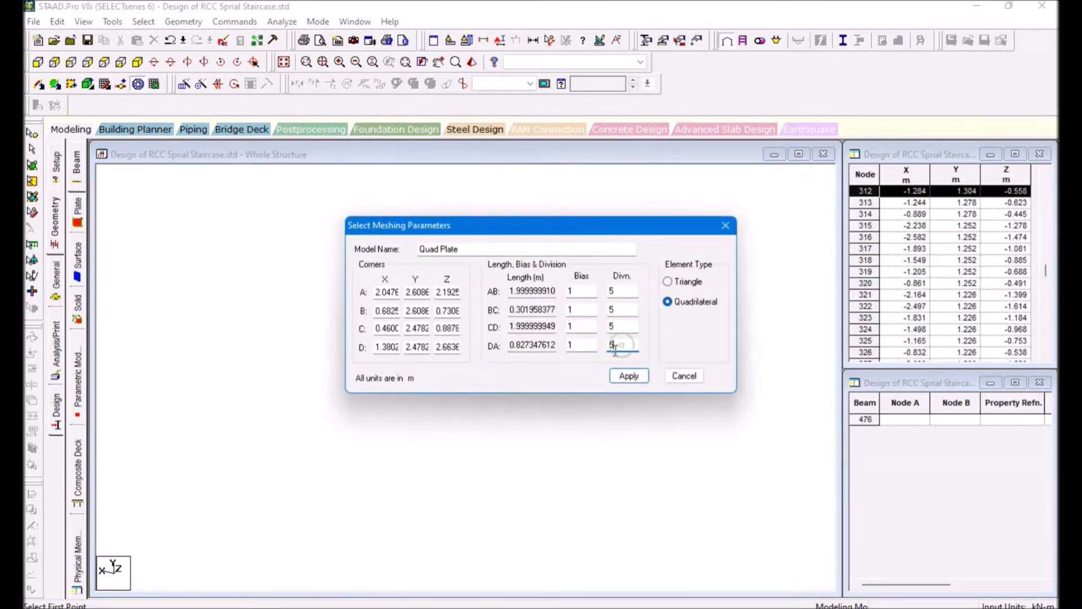
left_click(629, 376)
Mesh the spiral panel between elevations 2.6086 m and 2.7391 m with quadrilateral elements, 5 divisions per side
left_click(354, 209)
left_click(429, 277)
left_click(449, 282)
left_click(414, 207)
left_click(354, 209)
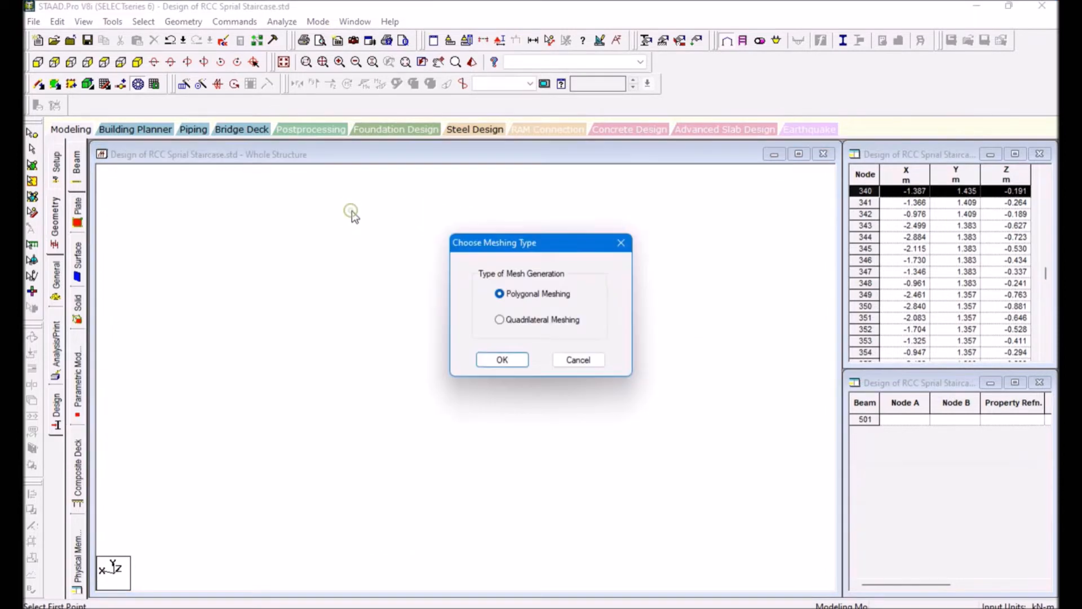
left_click(499, 319)
left_click(500, 359)
double_click(622, 291)
type("5")
double_click(623, 309)
type("5")
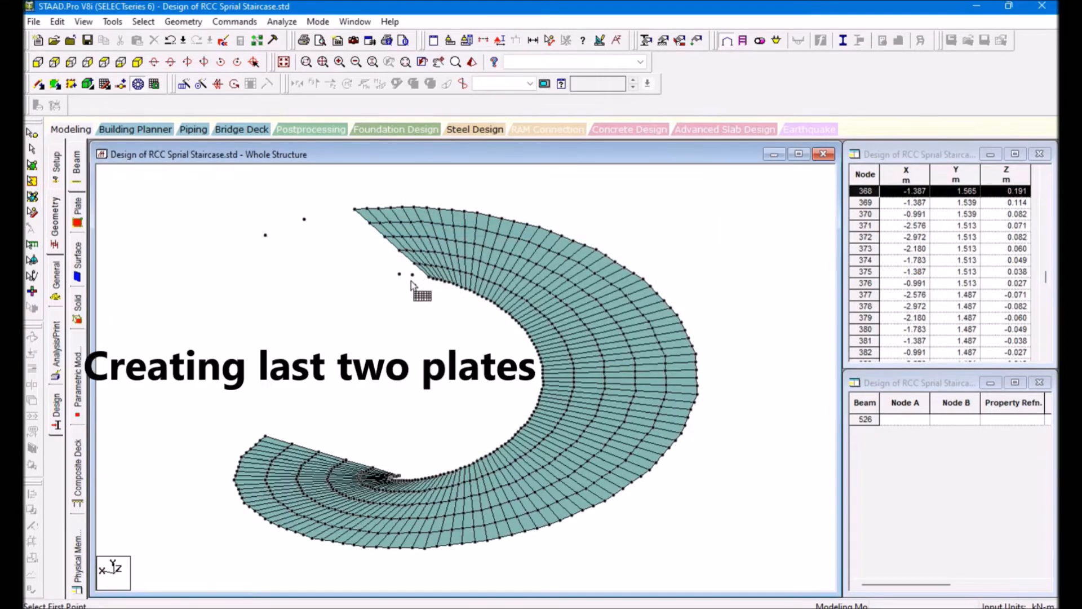
Mesh the spiral panel between elevations 2.7391 m and 2.8695 m with quadrilateral elements, 5 divisions per side
left_click(305, 220)
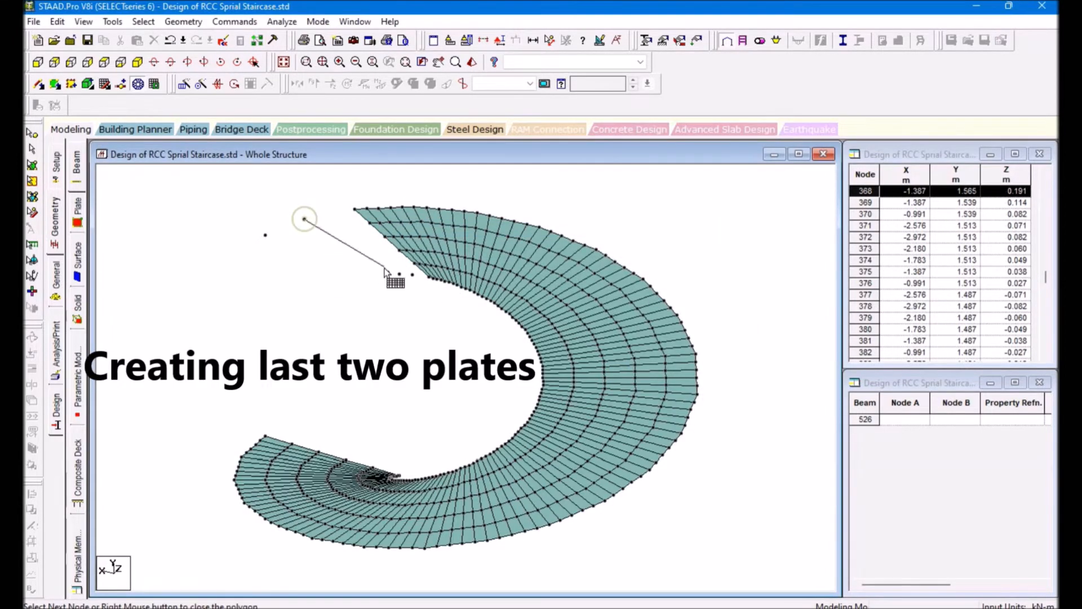
left_click(428, 278)
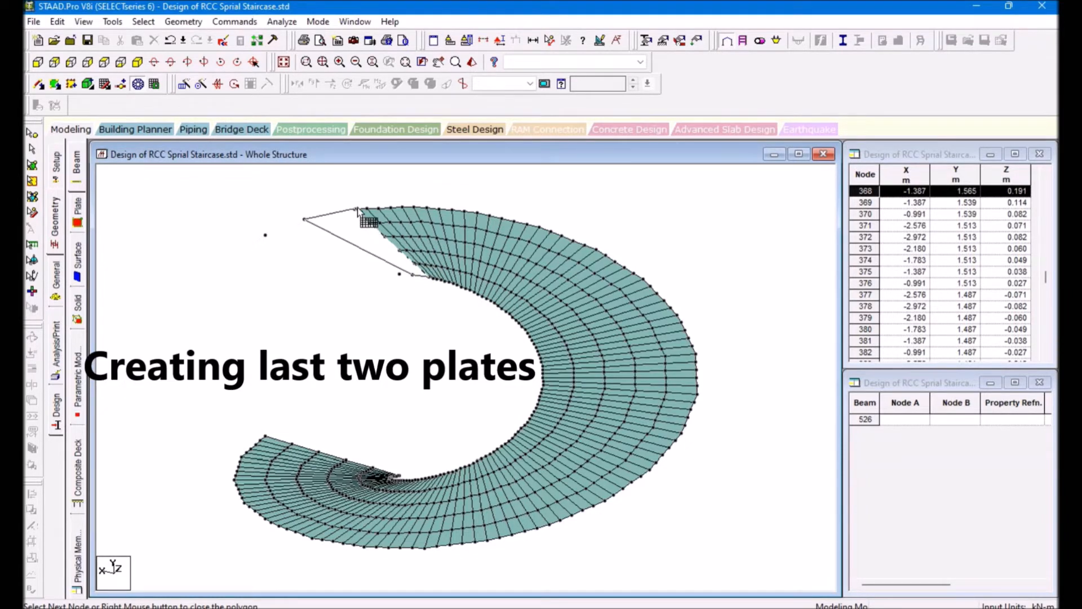
left_click(304, 220)
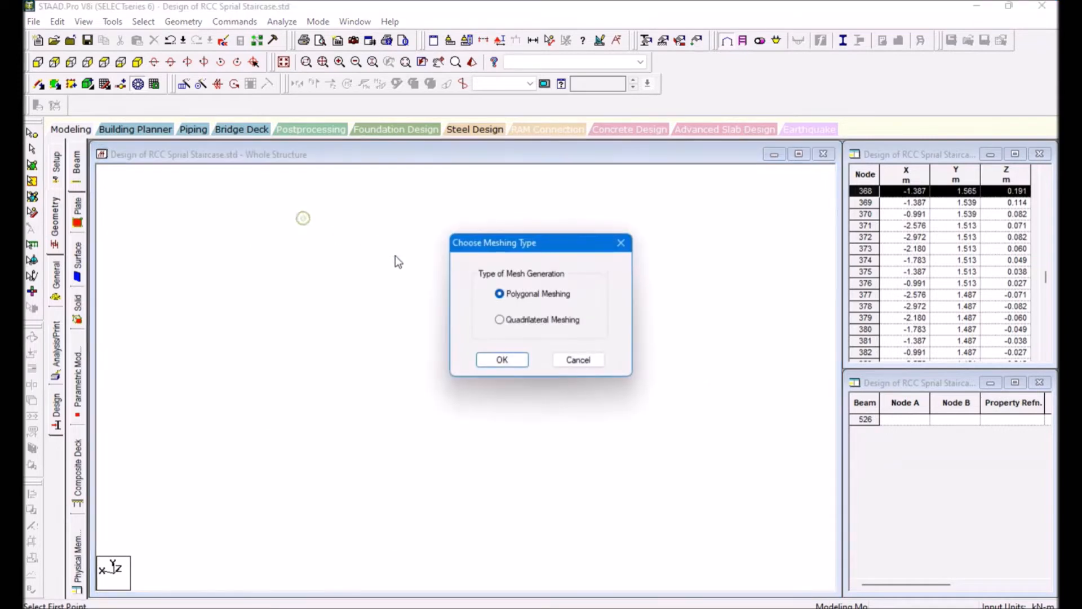
left_click(501, 362)
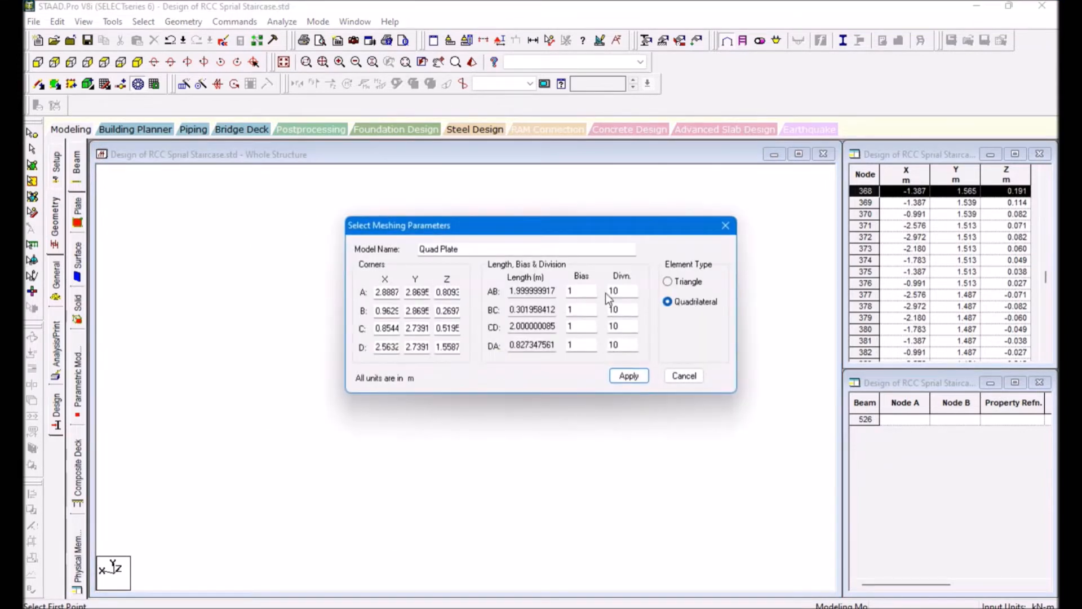
type("5")
double_click(622, 326)
type("5")
left_click(629, 377)
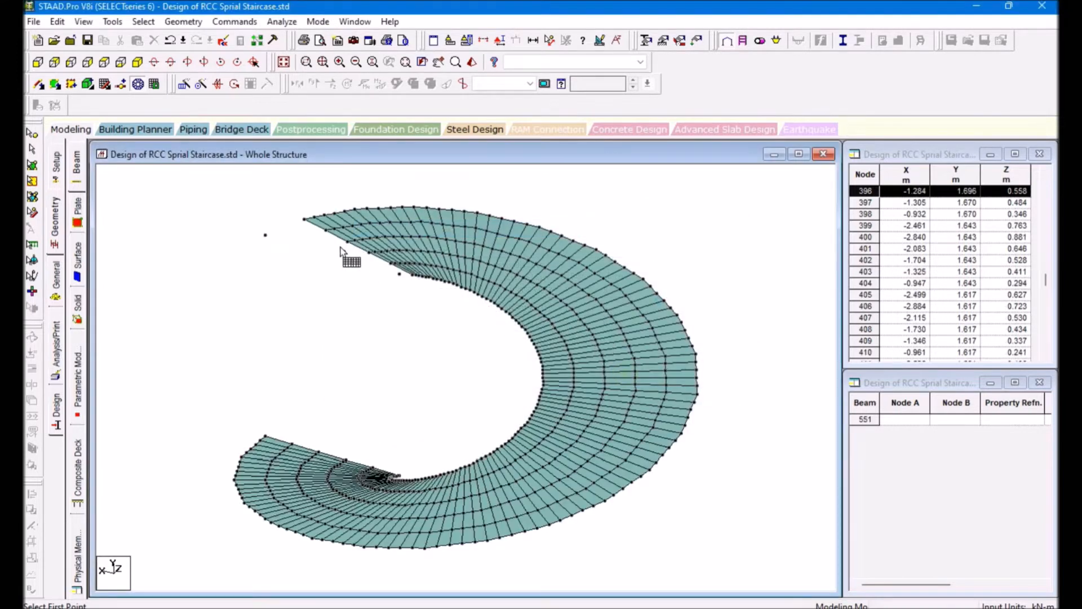
Mesh the topmost spiral panel, between elevations 2.8695 m and 3 m, with quadrilateral elements, 5 divisions per side
left_click(265, 235)
left_click(399, 275)
left_click(305, 220)
left_click(265, 235)
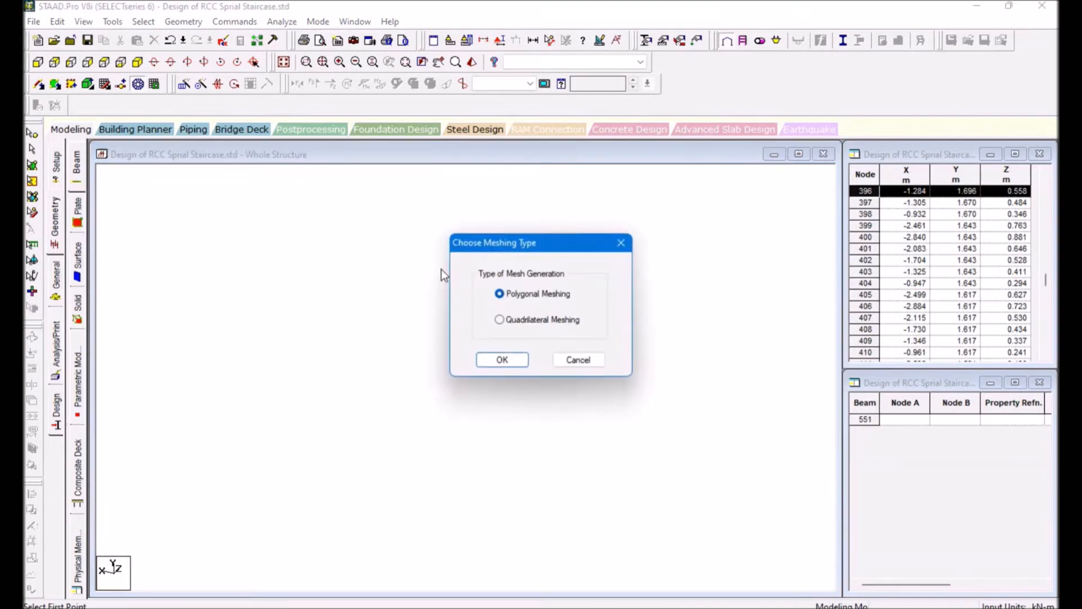
left_click(500, 319)
left_click(510, 361)
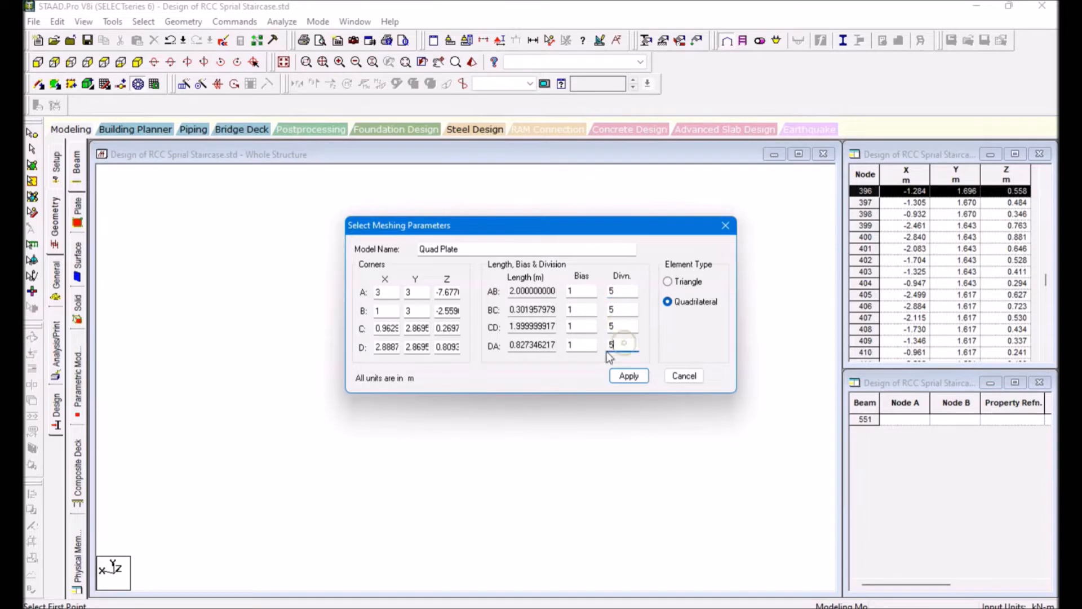
left_click(624, 377)
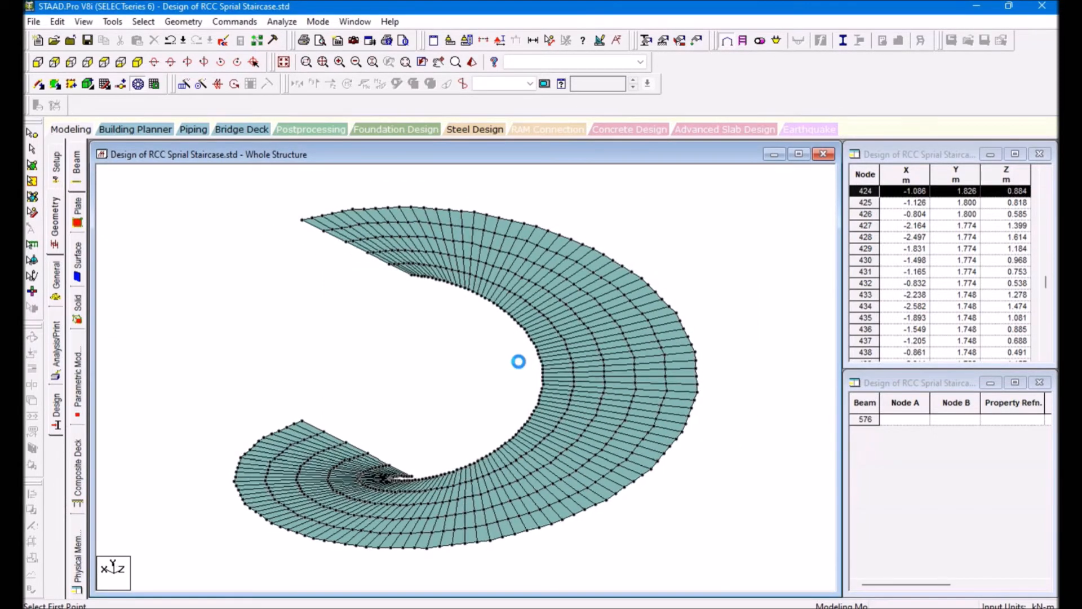
Examine the fully meshed spiral staircase from several viewing angles around the vertical axis
key("Right")
key("Right")
key("Right")
key("Right")
key("Right")
key("Right")
key("Right")
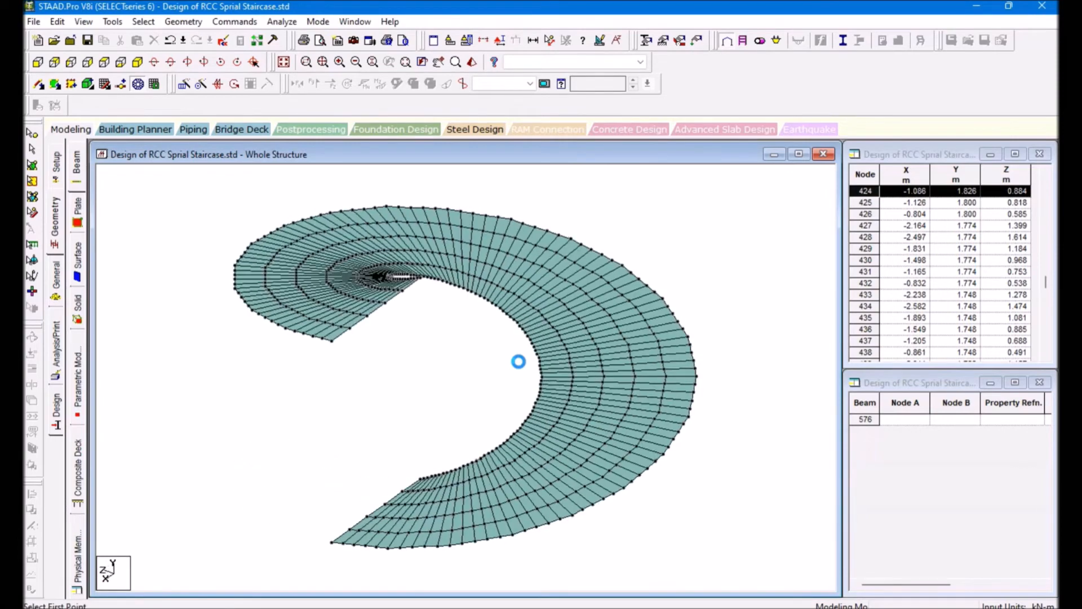
key("Right")
key("Right")
key("Right")
key("Right")
key("Right")
key("Right")
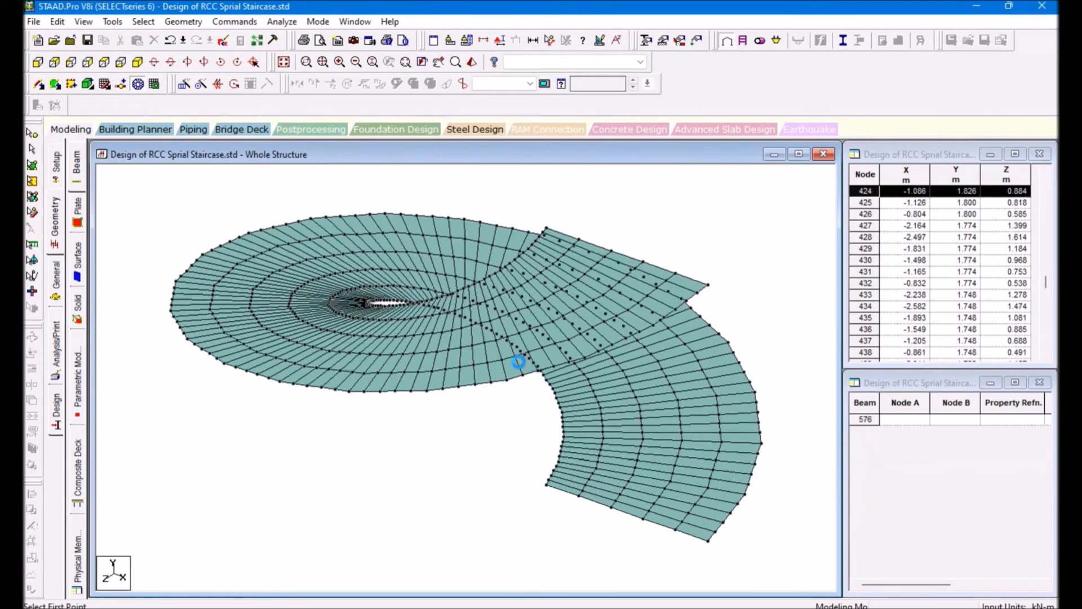
key("Right")
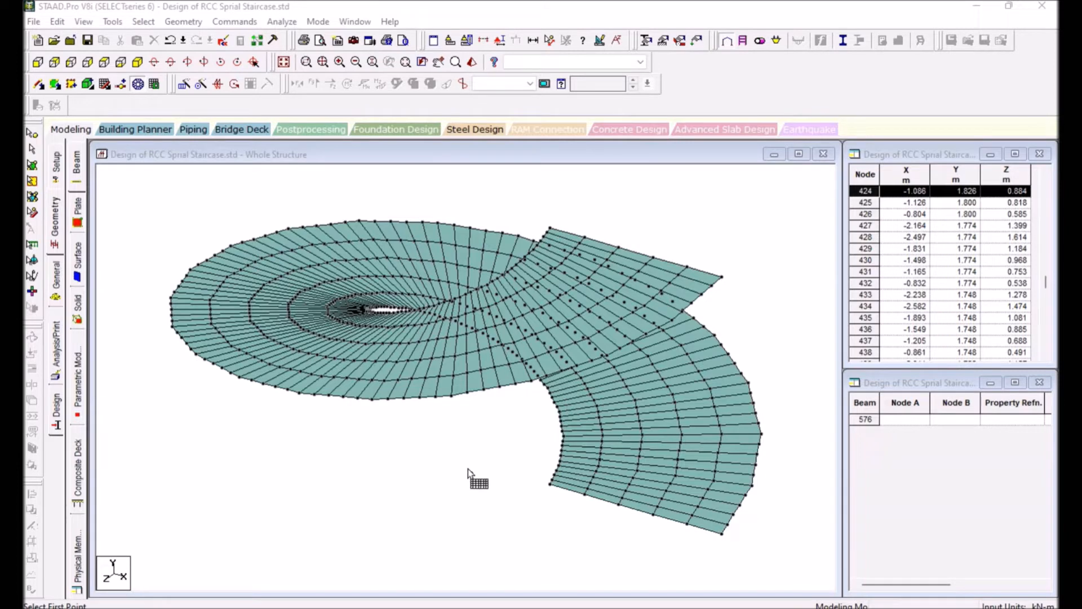
left_click(492, 451)
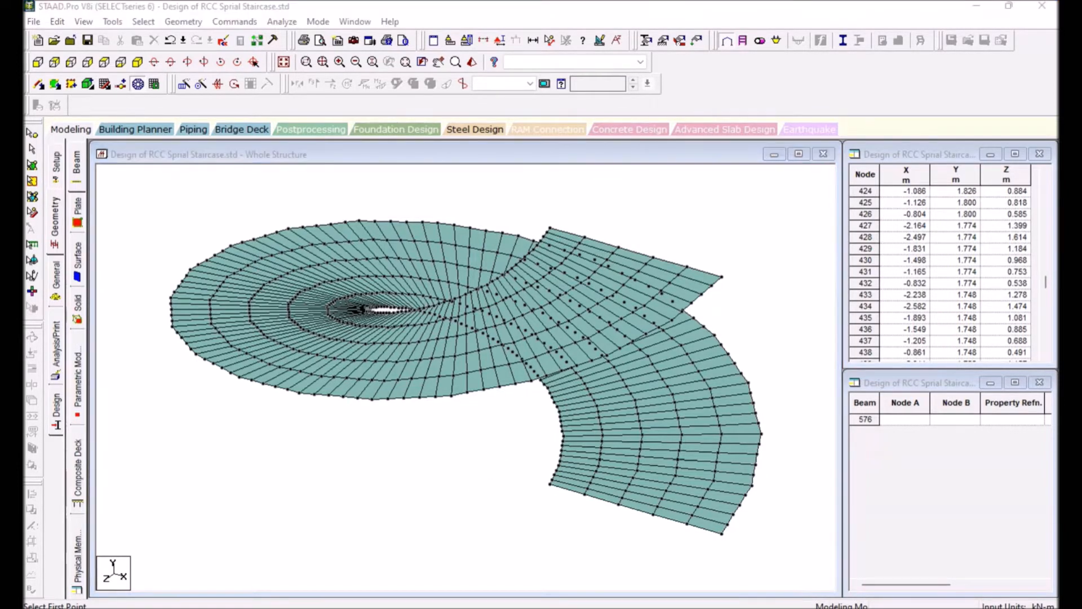
left_click(455, 449)
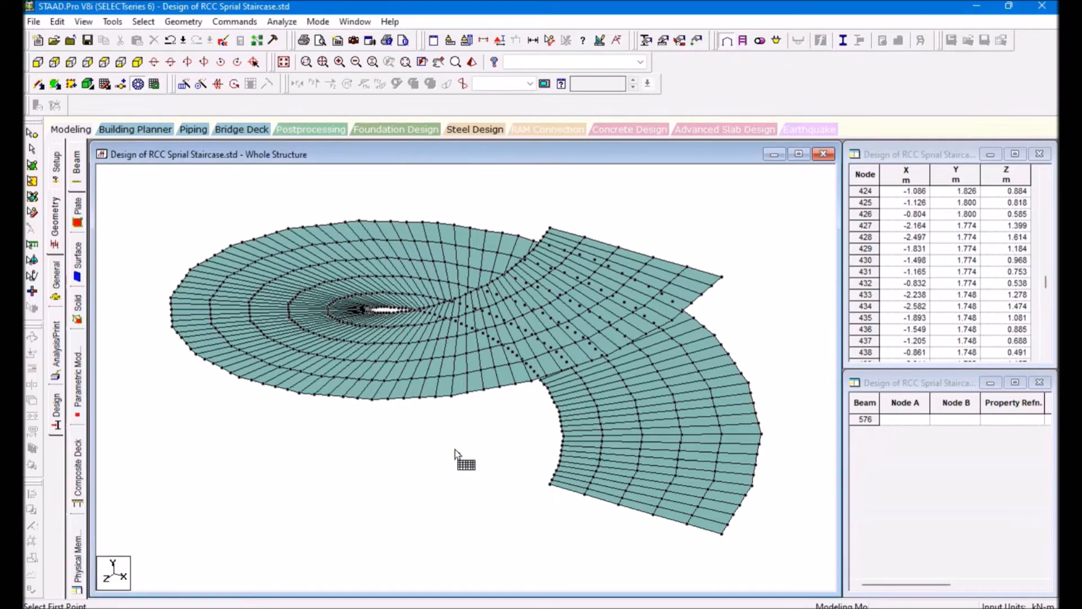
key("Left")
key("Left")
key("Left")
key("Left")
key("Left")
key("Left")
key("Left")
key("Left")
key("Left")
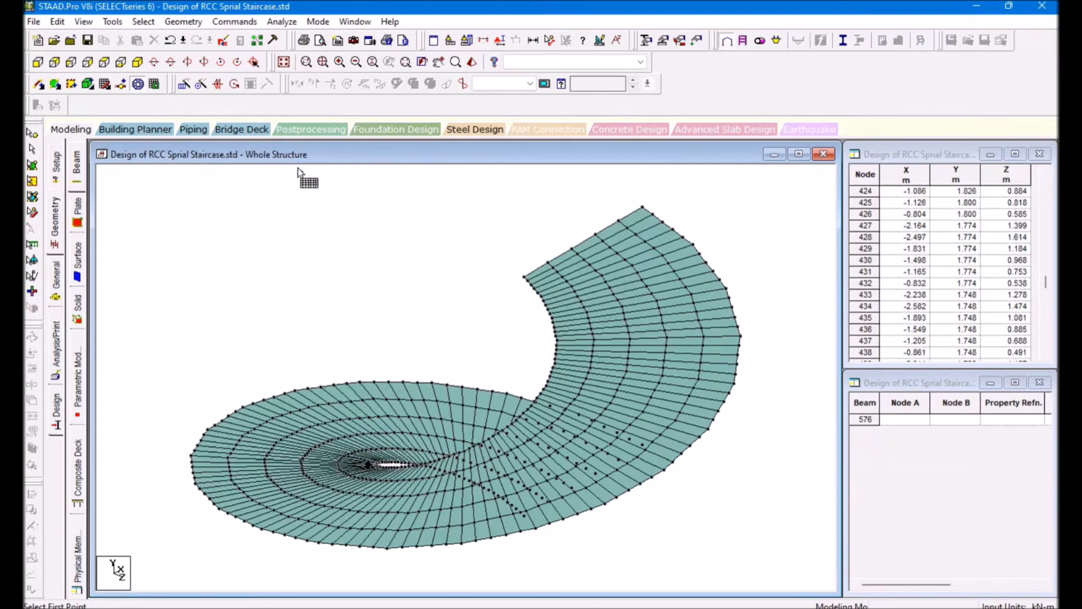
key("Left")
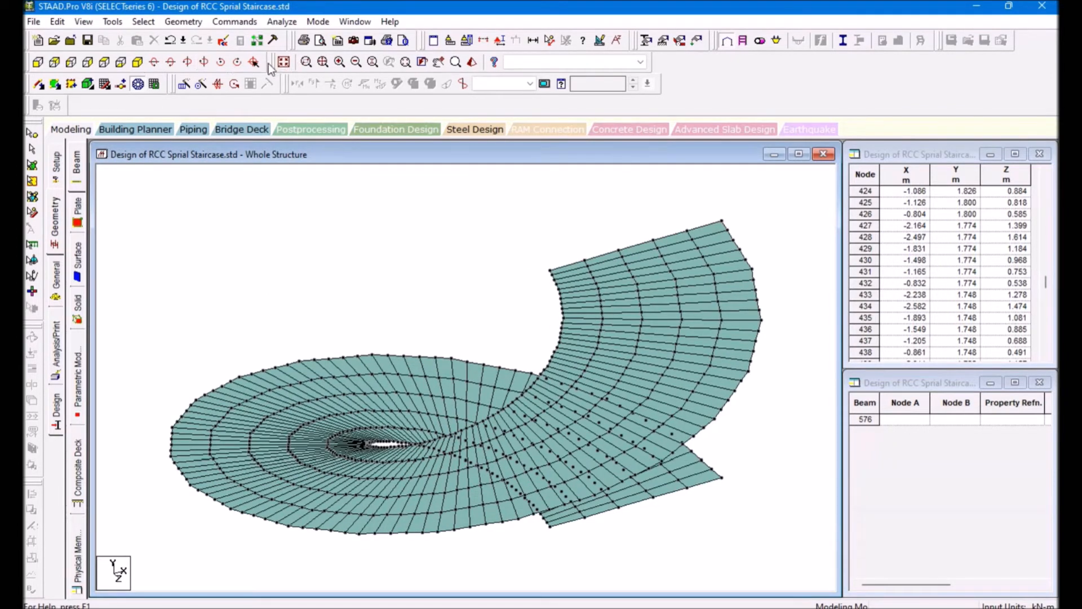
Inspect the staircase in the 3D rendered view from a different angle and close the rendered view
left_click(459, 62)
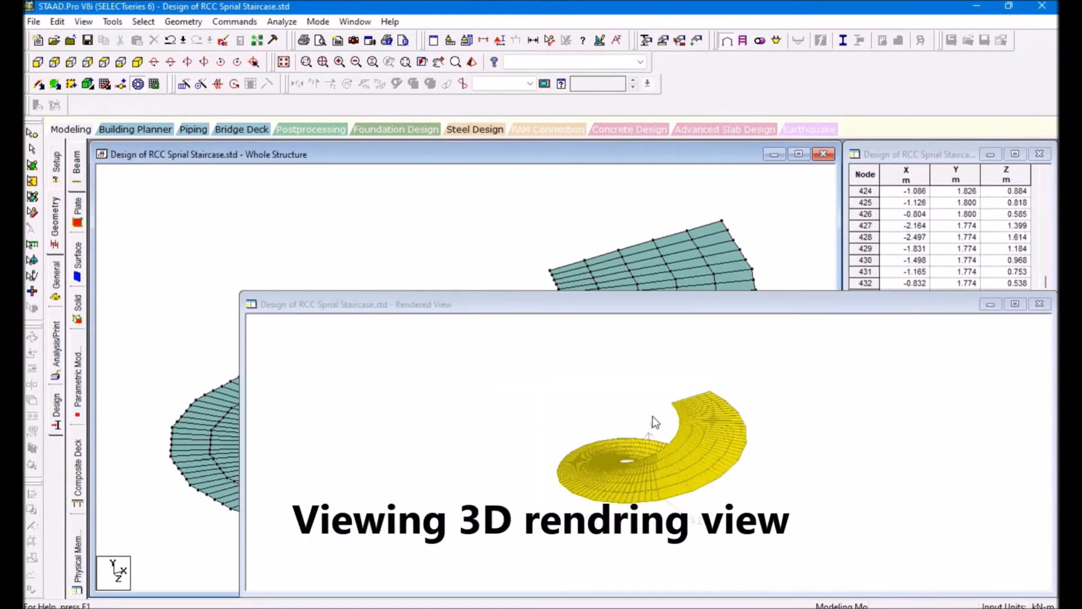
left_click_drag(728, 467, 747, 424)
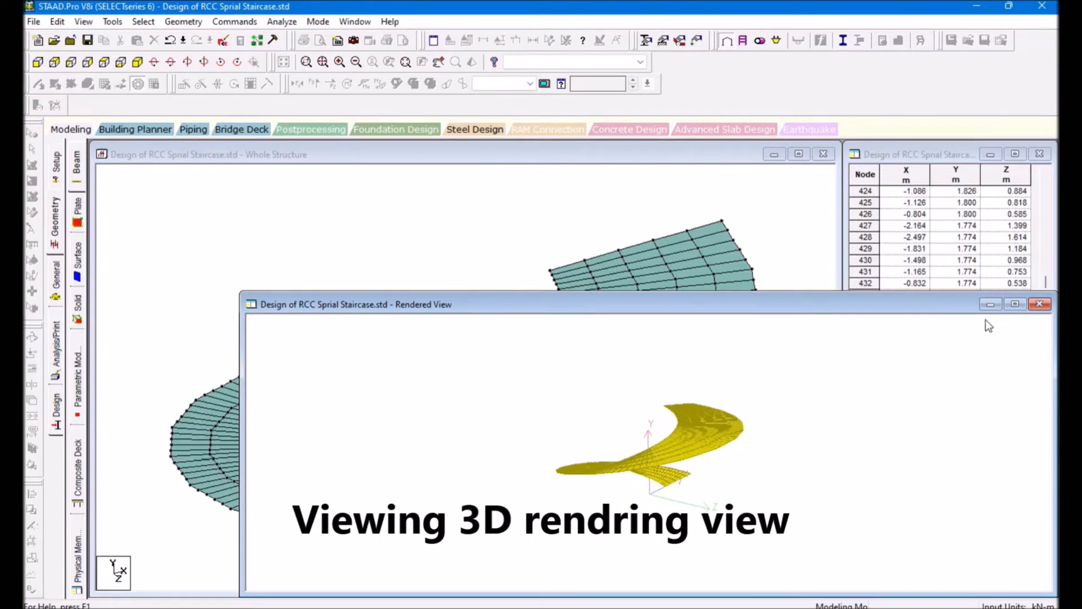
left_click(1036, 305)
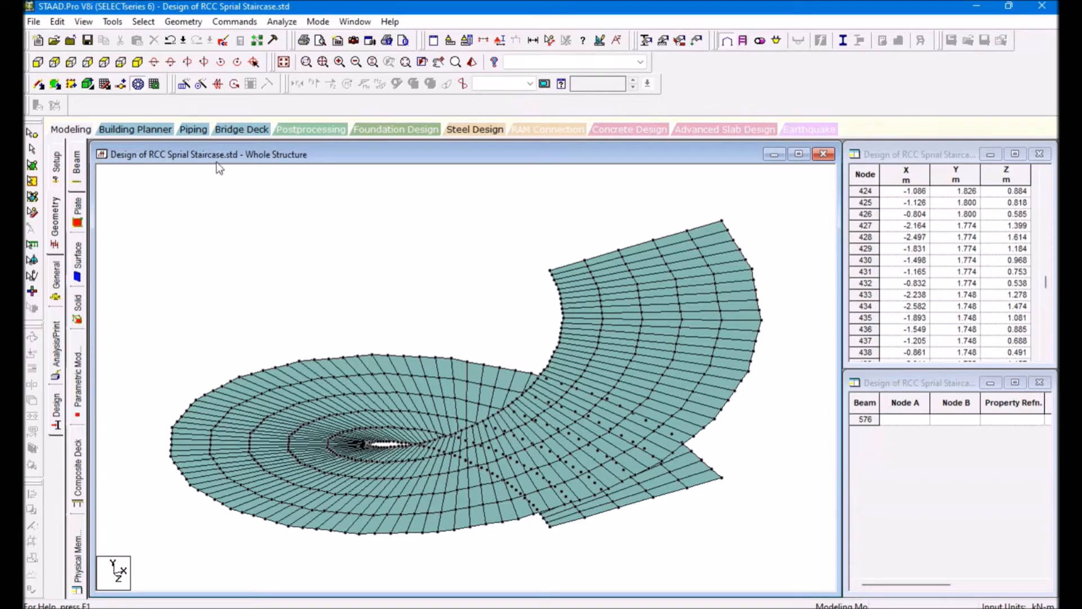
Examine the meshed staircase all around its vertical axis, from below and in the default isometric view
key("Left")
key("Left")
key("Left")
key("Left")
key("Left")
key("Left")
key("Right")
key("Right")
key("Right")
key("Right")
key("Right")
key("Right")
key("Right")
key("Right")
key("Right")
key("Right")
key("Right")
key("Right")
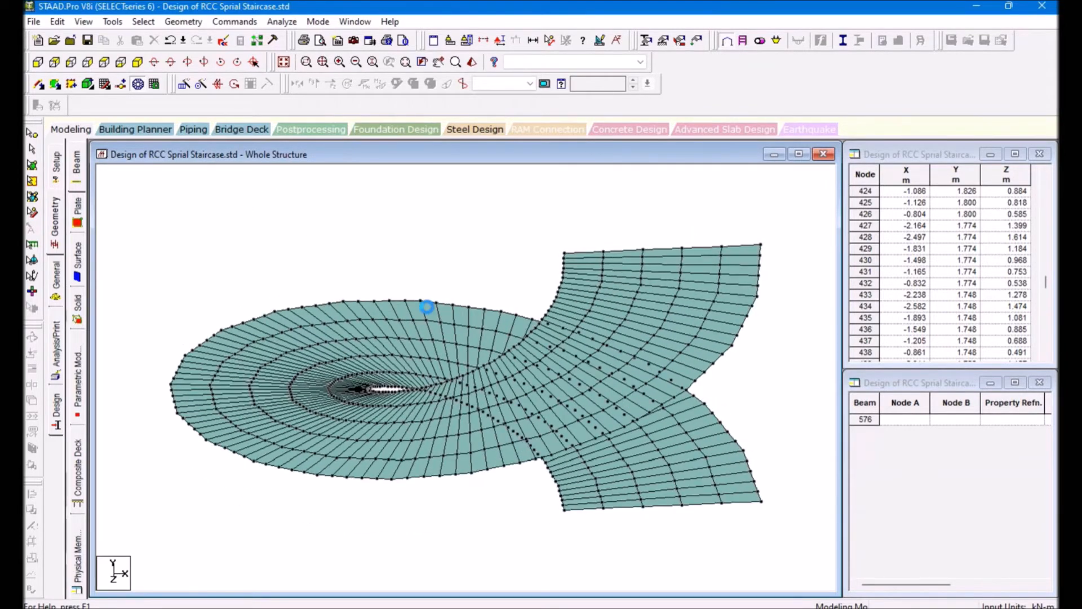
key("Right")
key("Right")
key("Right")
key("Right")
key("Right")
key("Right")
key("Right")
key("Right")
key("Right")
key("Right")
key("Right")
key("Right")
key("Right")
key("Right")
key("Right")
key("Right")
key("Right")
key("Right")
key("Right")
key("Right")
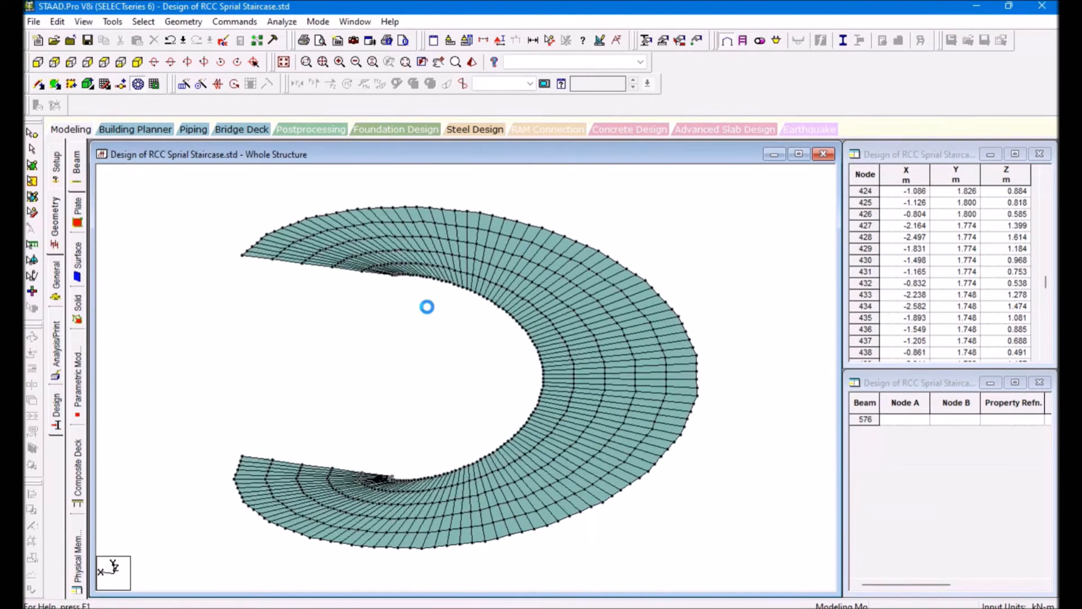
key("Right")
key("Right")
key("Right")
key("Right")
key("Right")
key("Right")
key("Right")
key("Right")
key("Right")
key("Right")
key("Right")
key("Right")
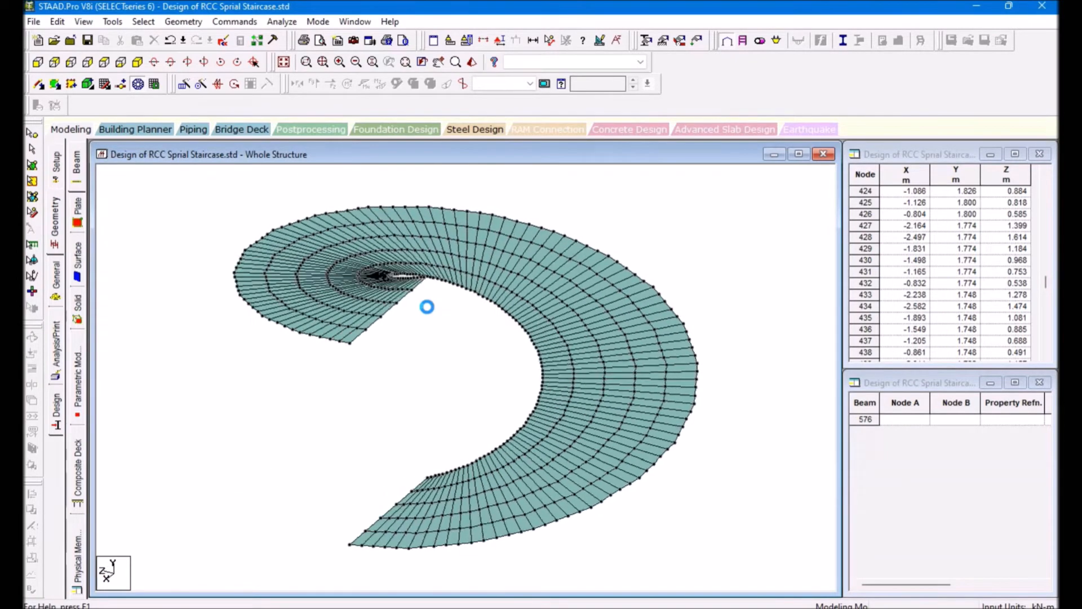
key("Right")
key("Right")
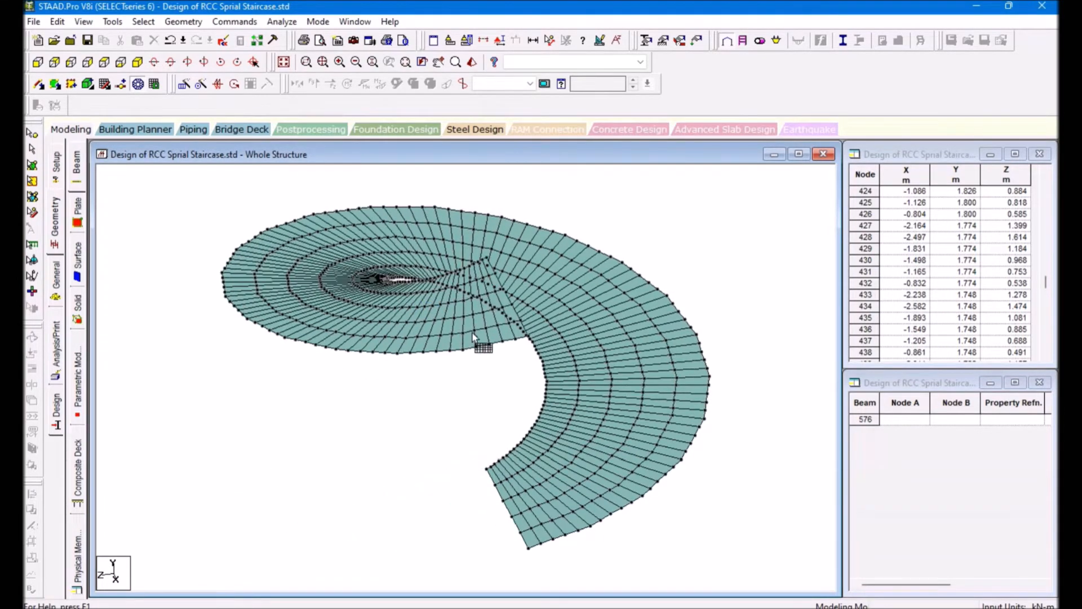
key("Right")
key("Right")
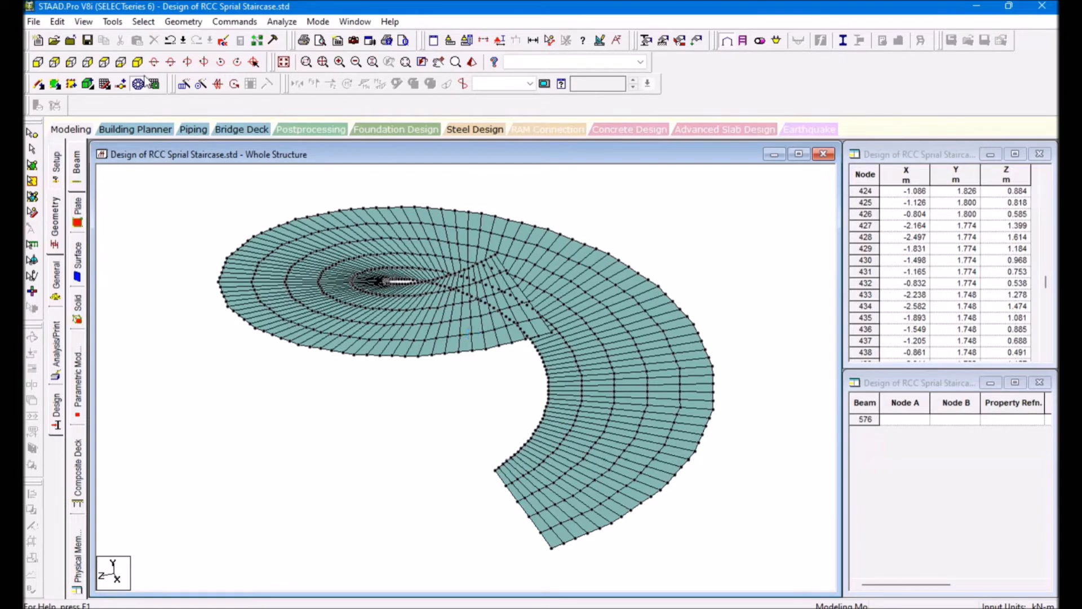
left_click(121, 63)
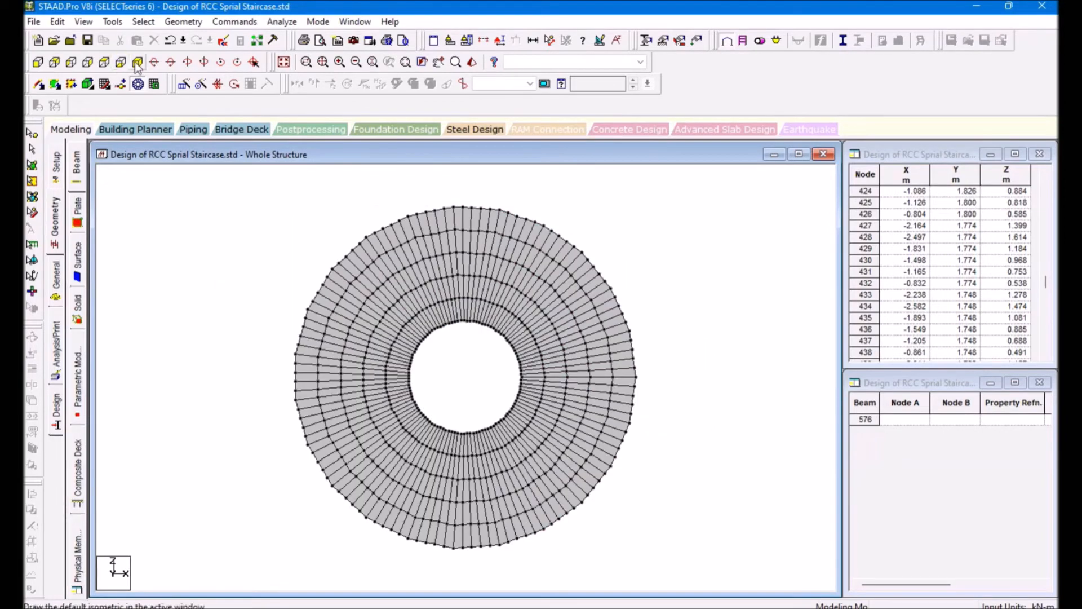
left_click(137, 62)
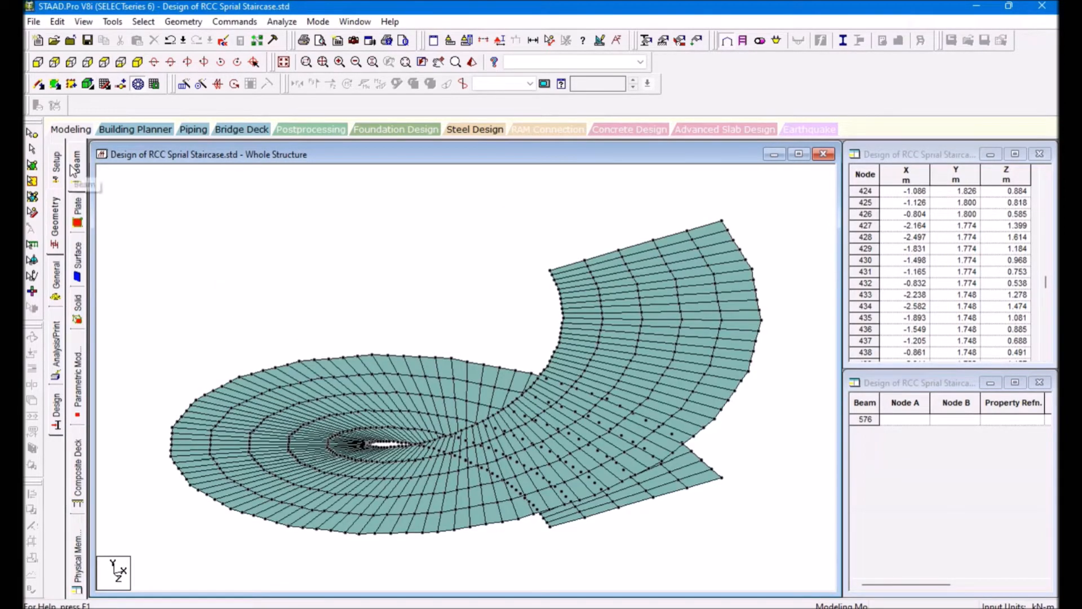
Turn off the fill of plates, solids and surfaces in the structure's display options
left_click(646, 41)
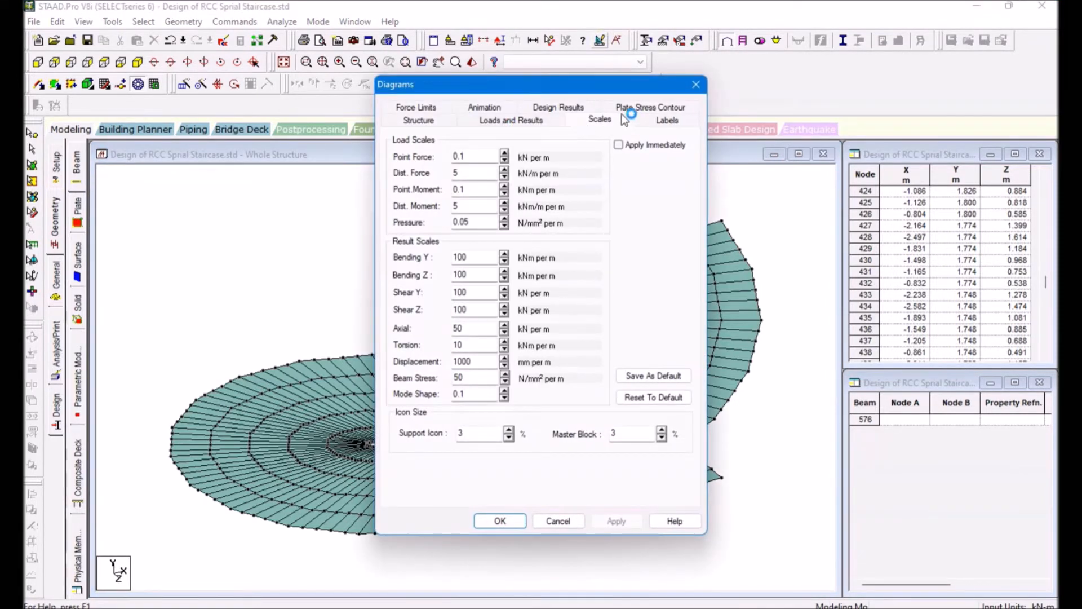
left_click(419, 120)
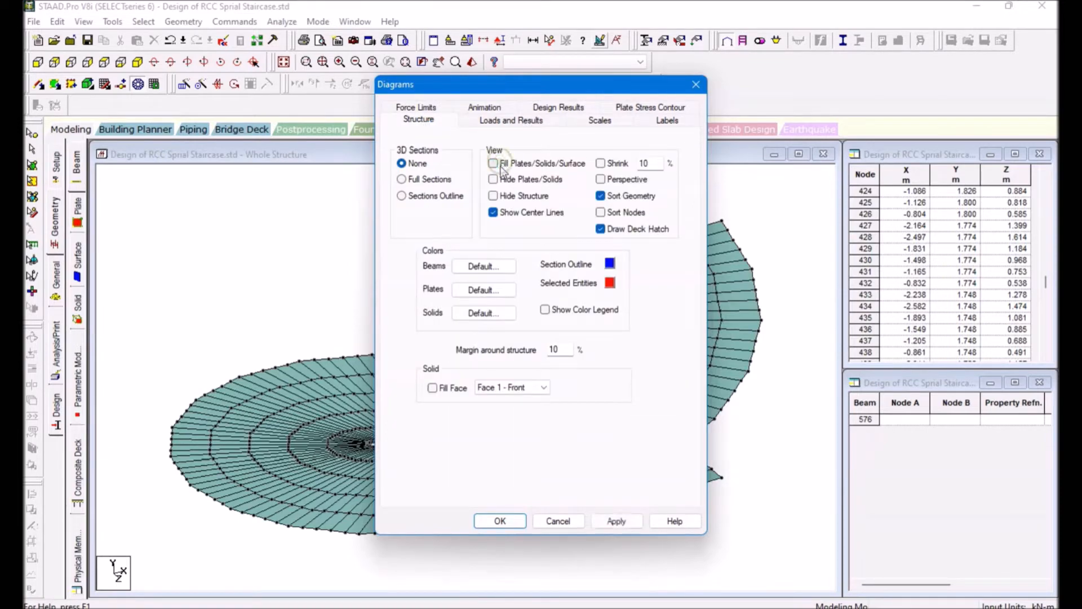
left_click(616, 521)
left_click(501, 521)
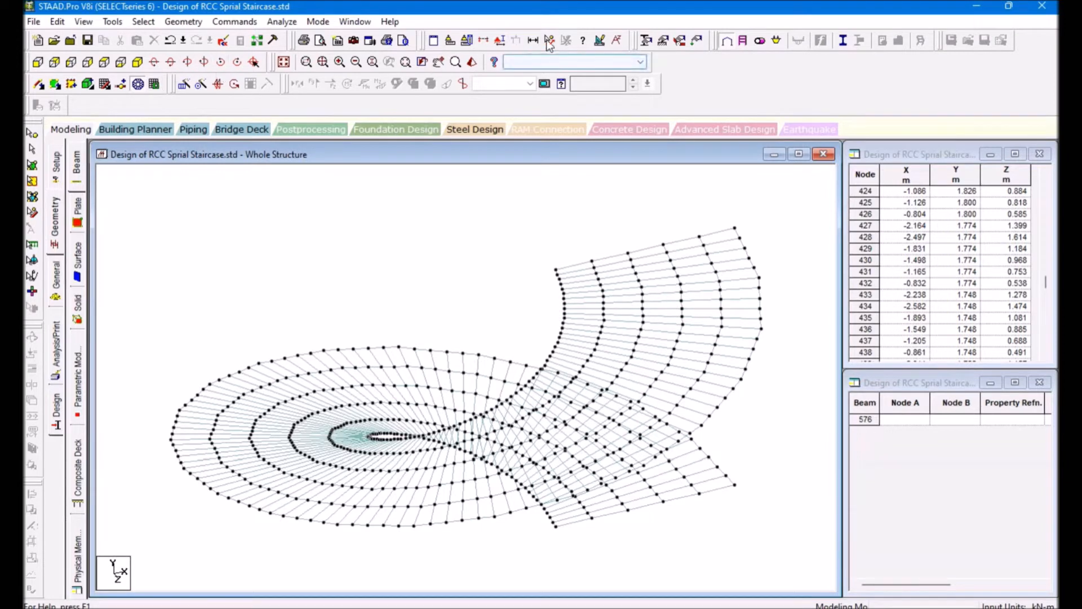
Turn the fill of plates, solids and surfaces back on in the structure's display options
left_click(598, 42)
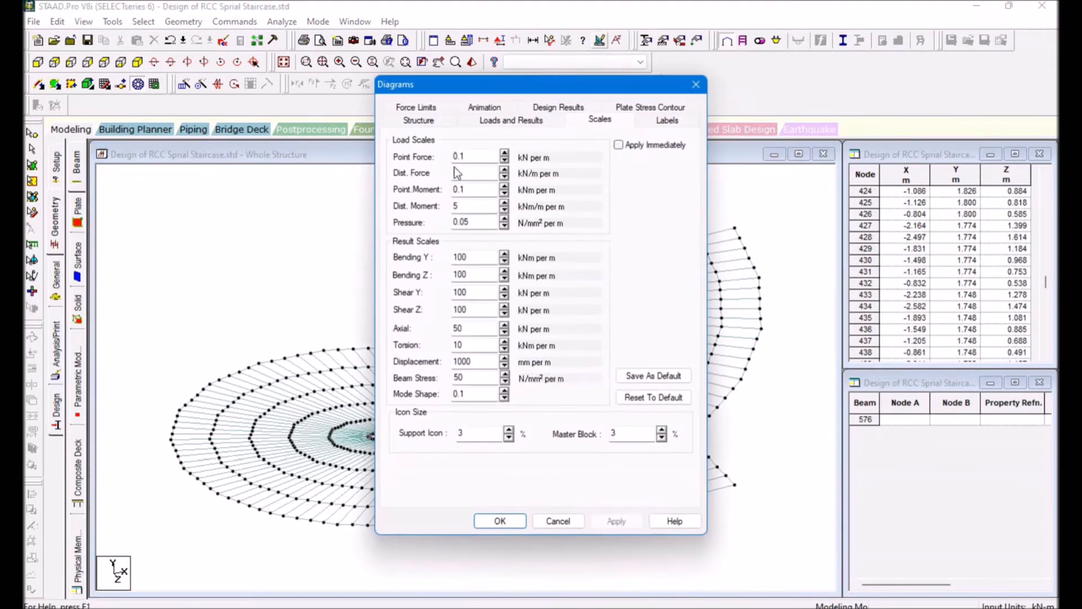
left_click(437, 117)
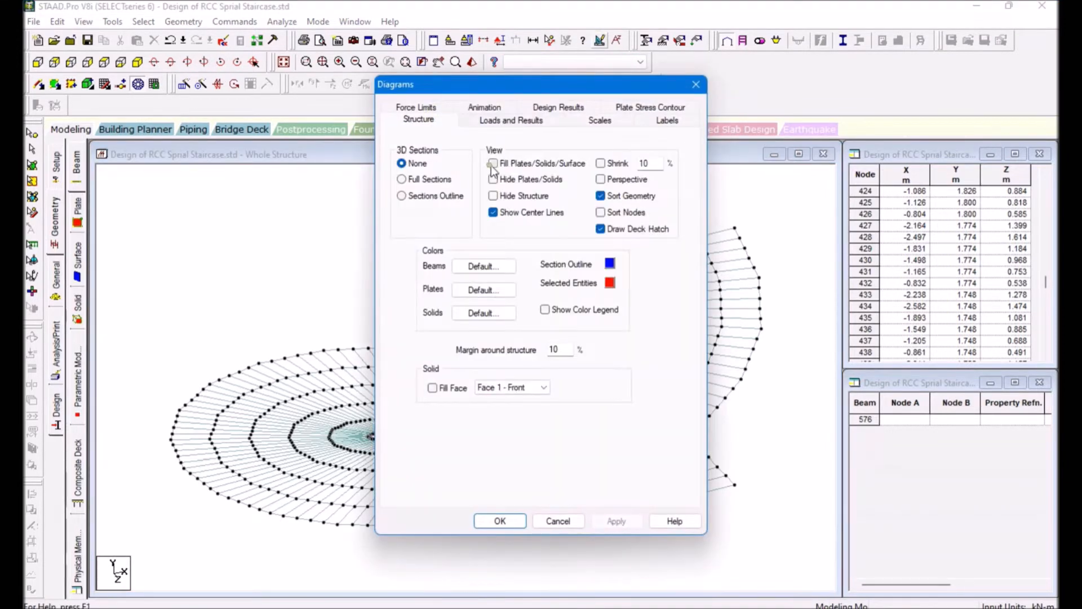
left_click(616, 522)
left_click(506, 520)
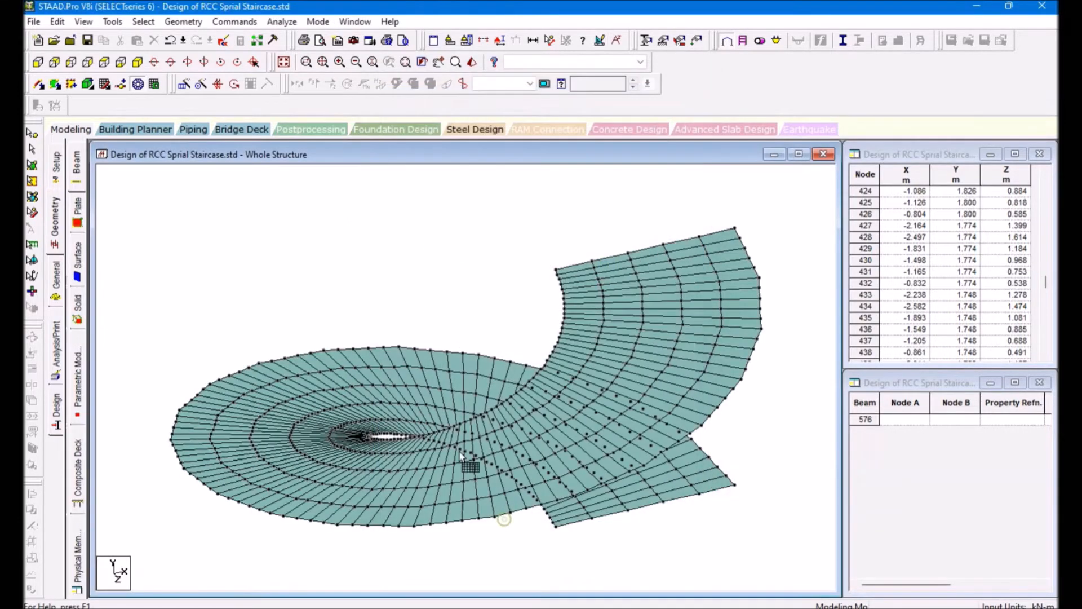
Examine the filled staircase in plan and isometric views and rotate it so both end edges are exposed
left_click(116, 63)
left_click(104, 64)
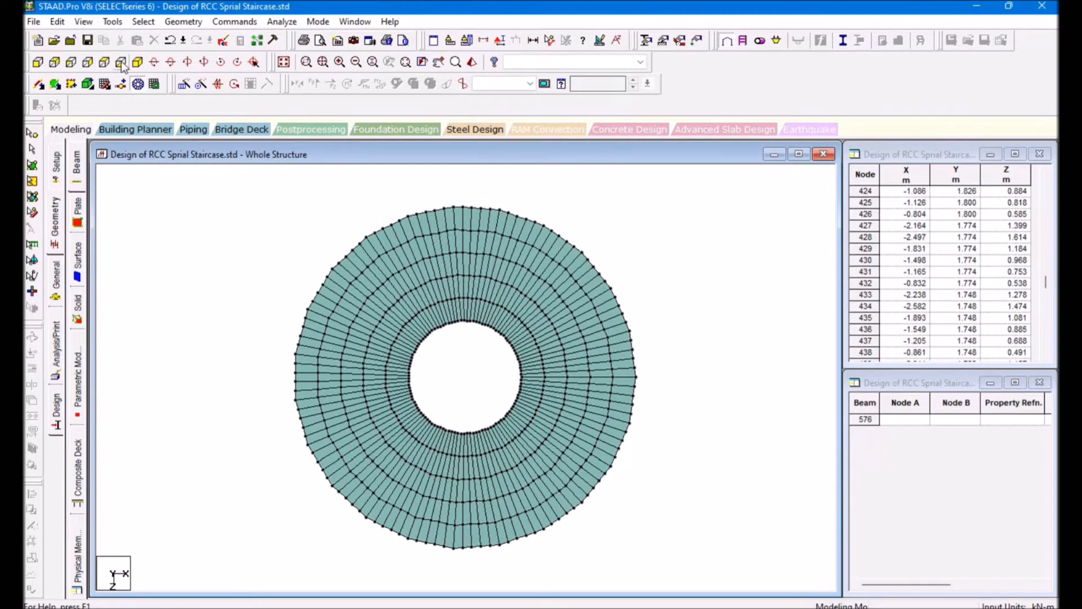
left_click(137, 61)
left_click(387, 287)
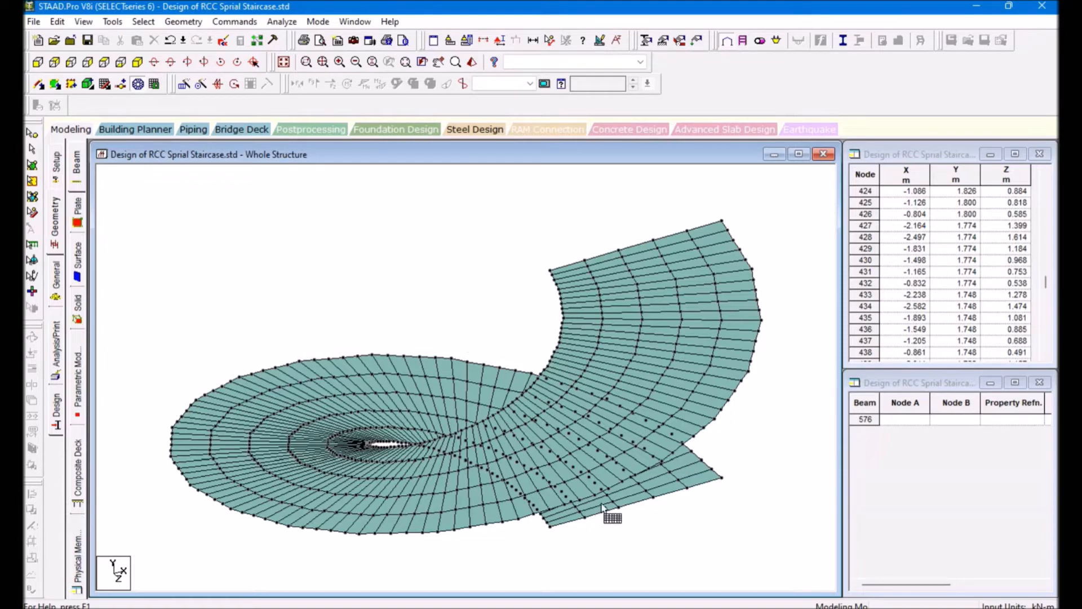
key("Left")
key("Left")
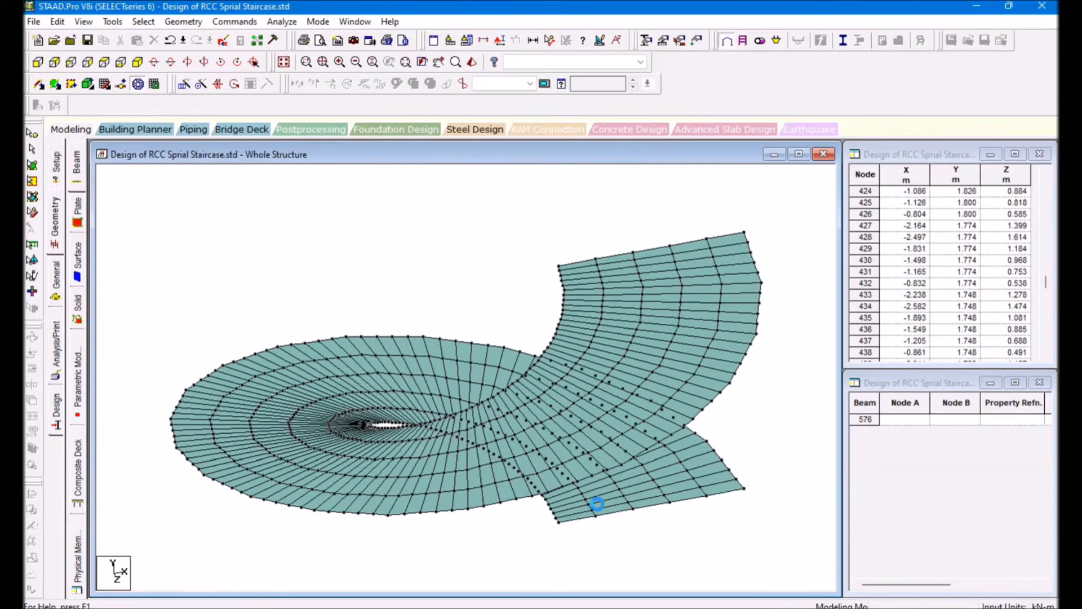
key("Left")
key("Left")
key("Left")
key("Left")
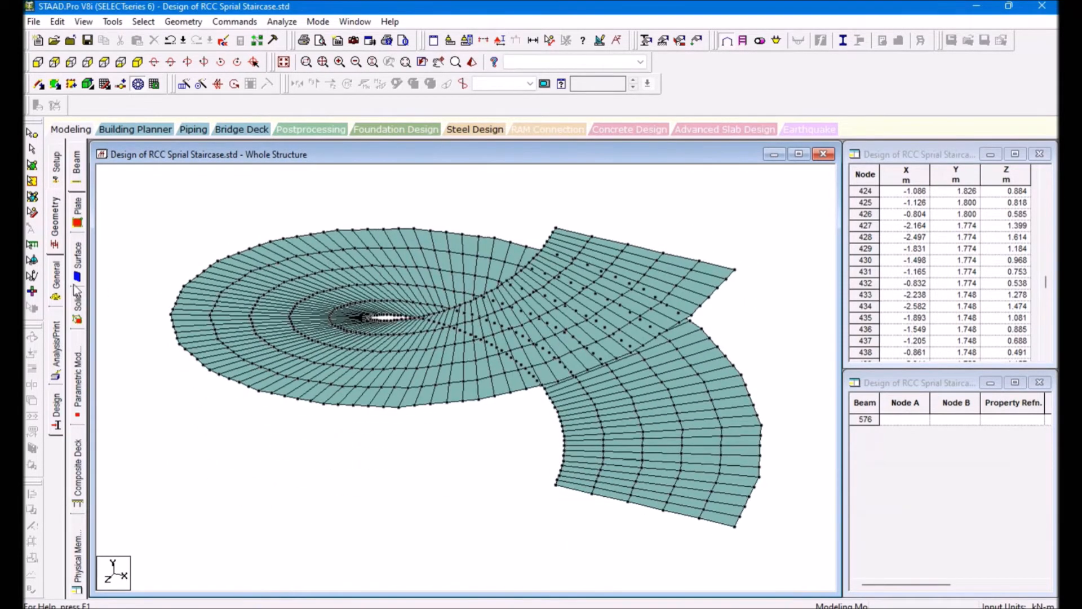
Create a fixed support definition for the staircase
left_click(58, 219)
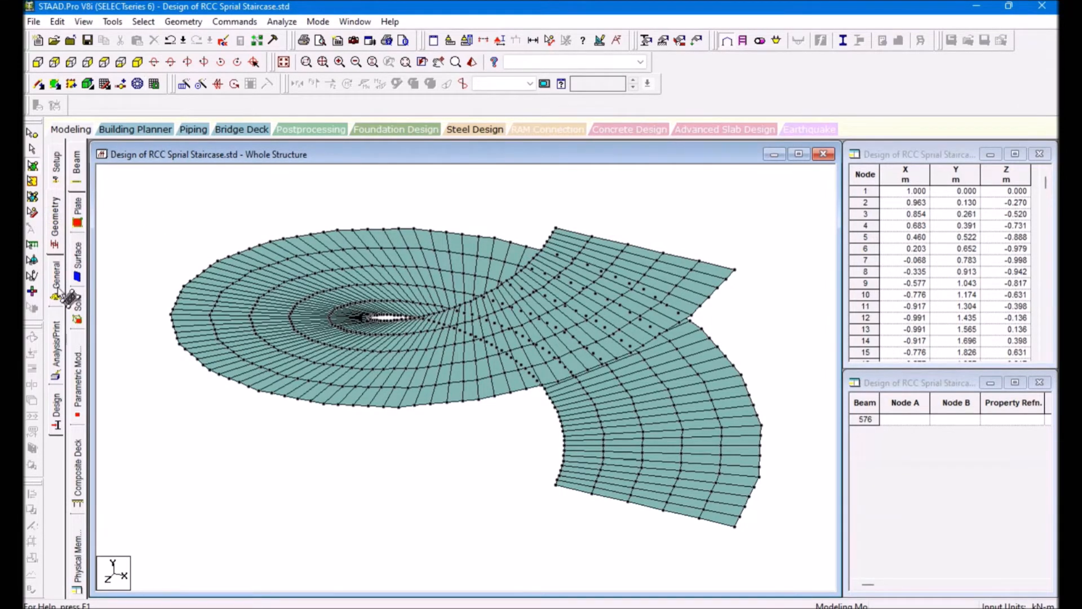
left_click(56, 276)
left_click(76, 273)
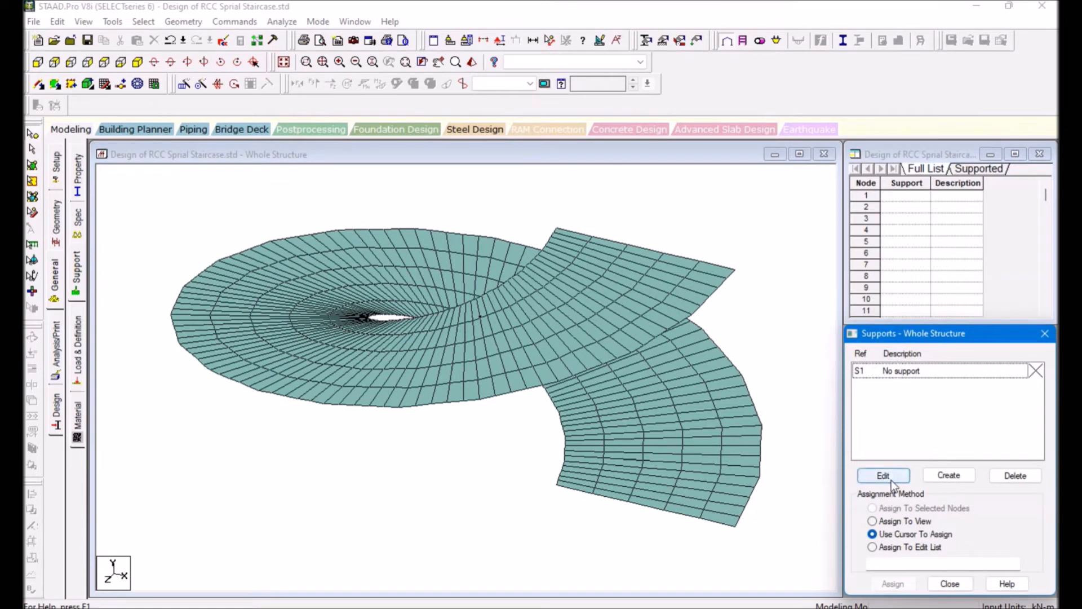
left_click(948, 476)
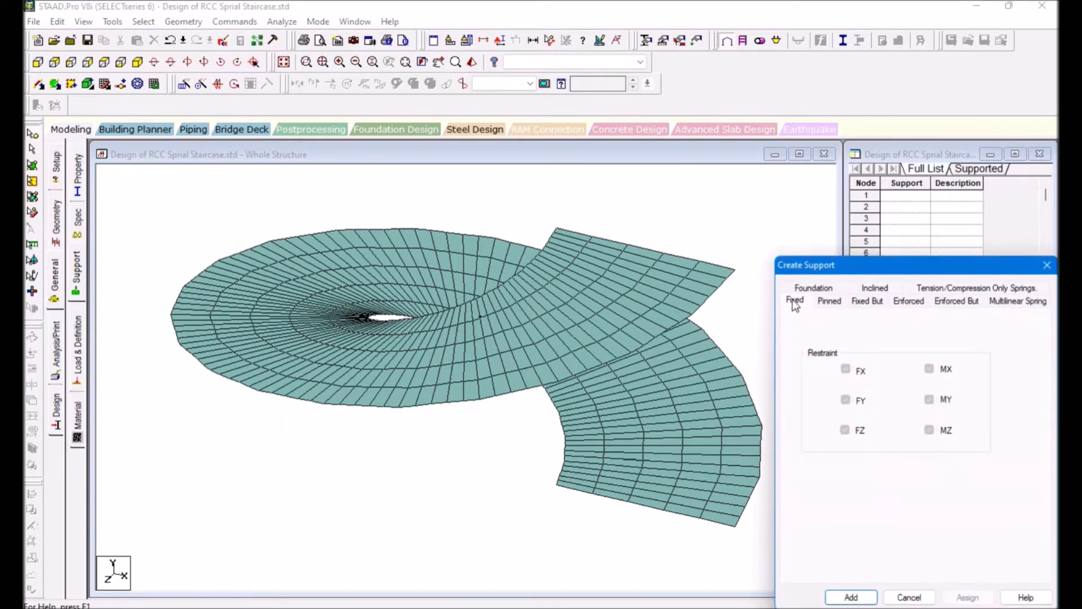
left_click(867, 598)
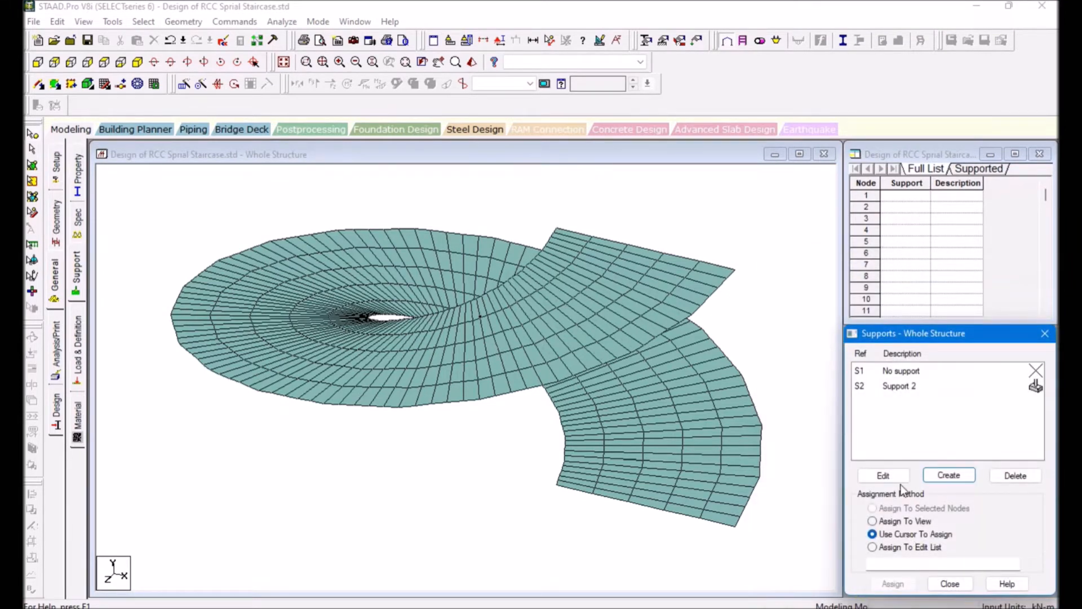
Assign the fixed support to all six nodes along the staircase's lowest edge and all six along its topmost edge
left_click(899, 389)
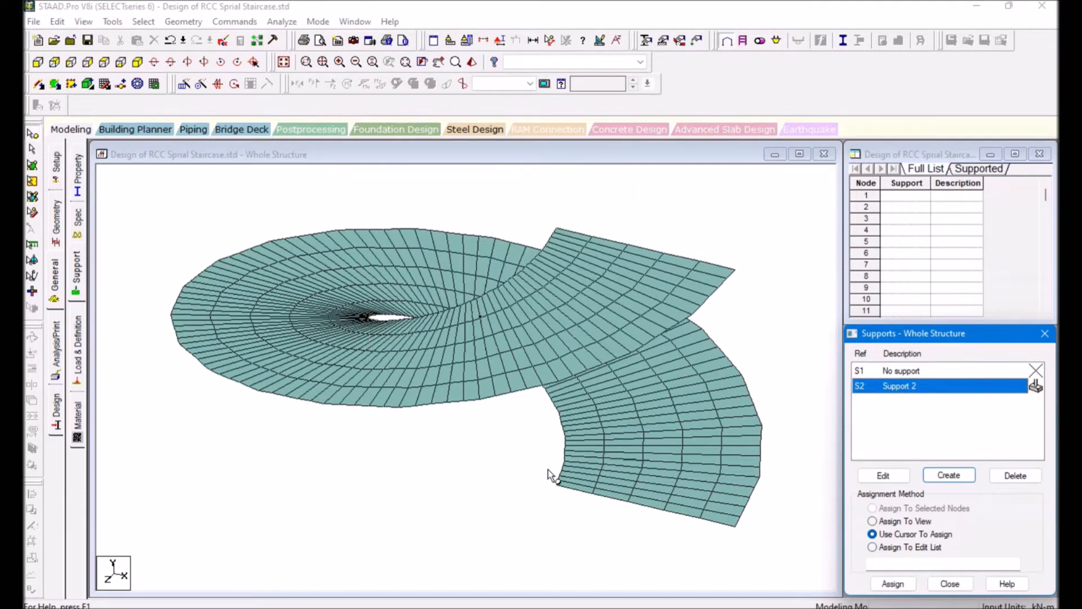
left_click(507, 453)
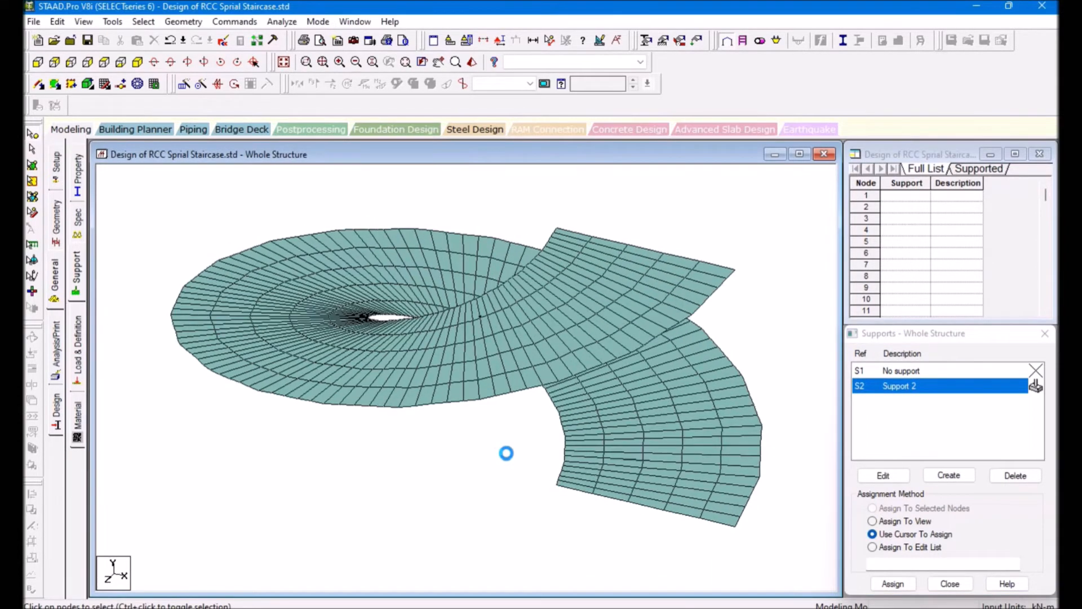
key("Left")
key("Left")
key("Left")
key("Left")
key("Left")
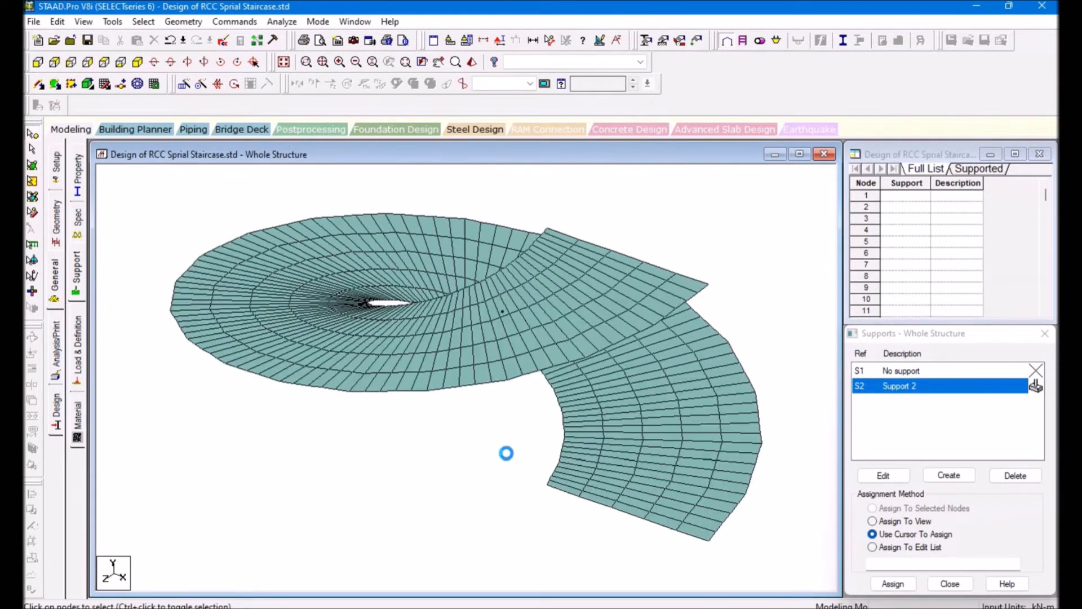
key("Left")
key("Left")
key("Left")
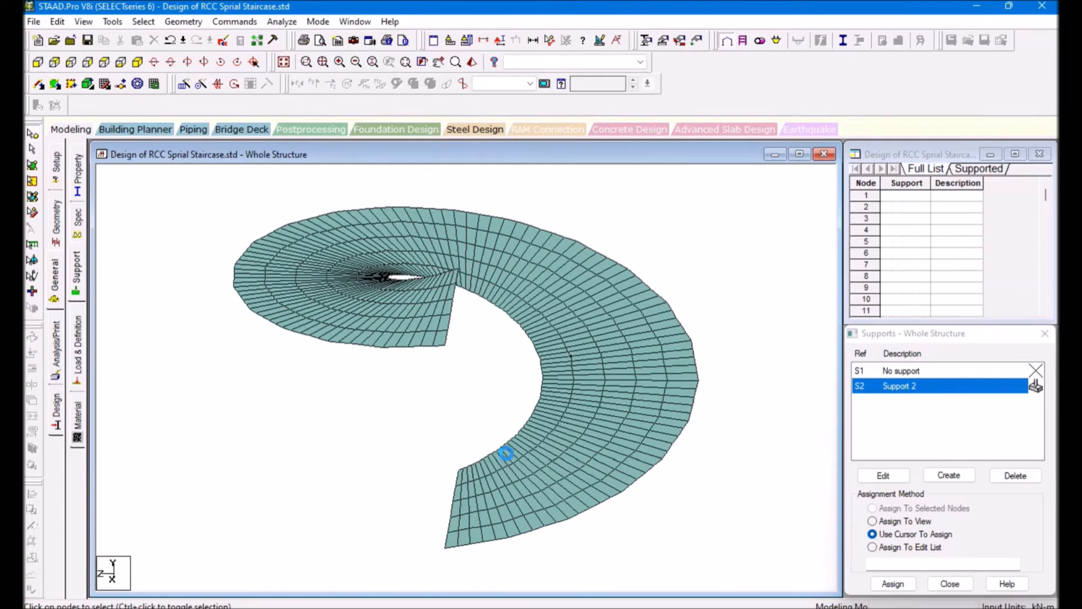
left_click(459, 472)
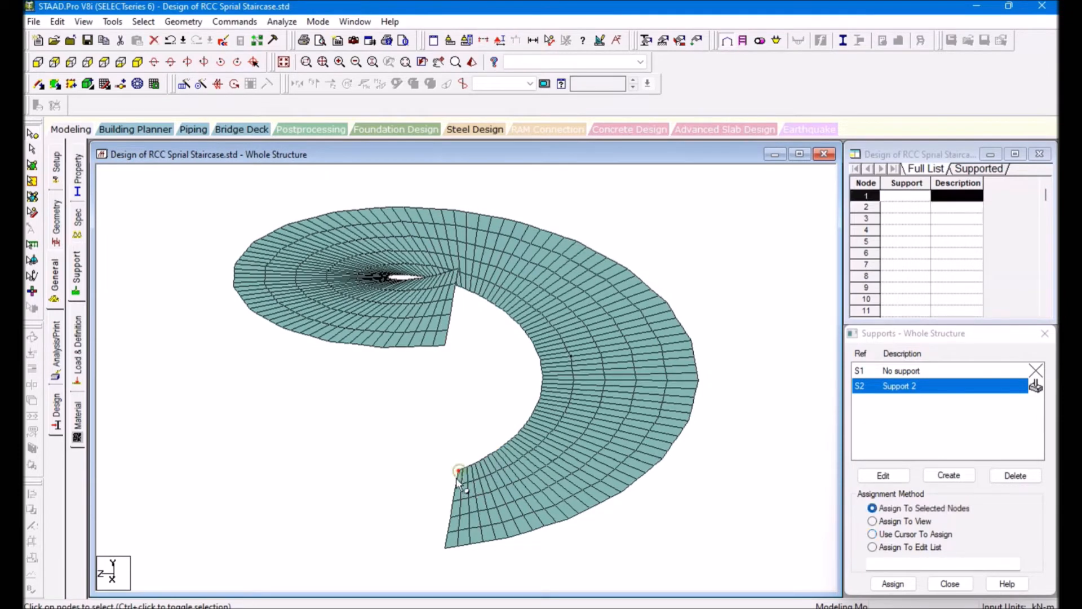
left_click(456, 485, "ctrl")
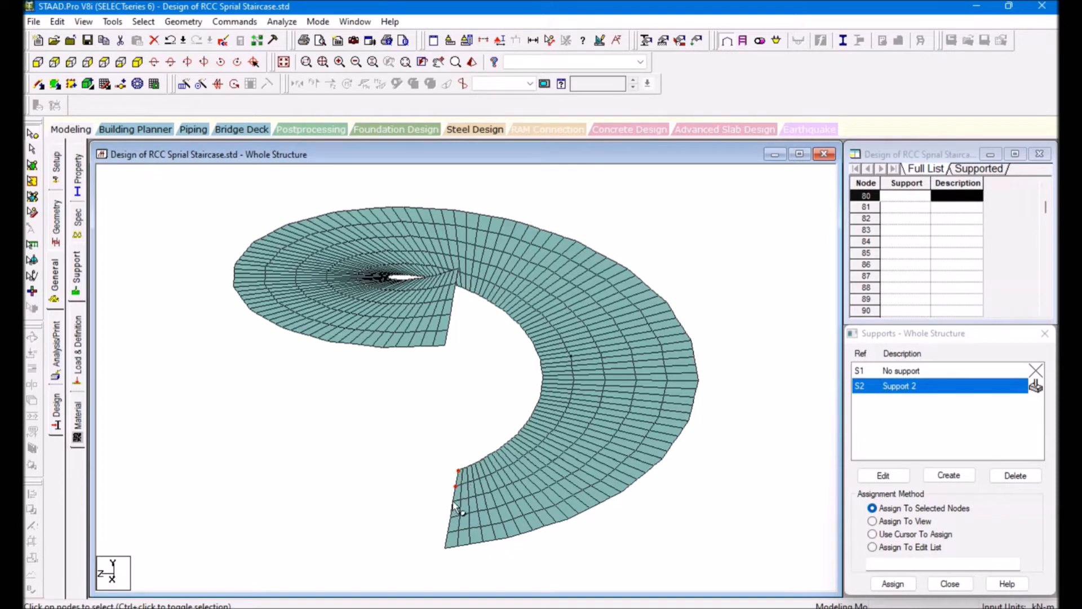
left_click(450, 517, "ctrl")
left_click(445, 547, "ctrl")
key("Left")
key("Left")
key("Left")
key("Left")
key("Left")
key("Left")
key("Left")
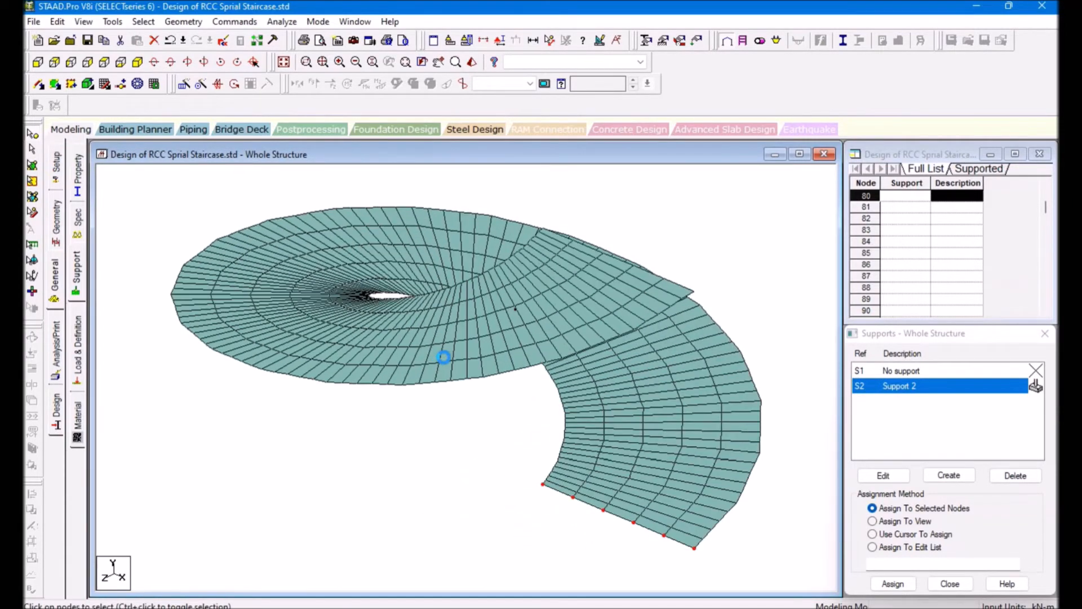
key("Left")
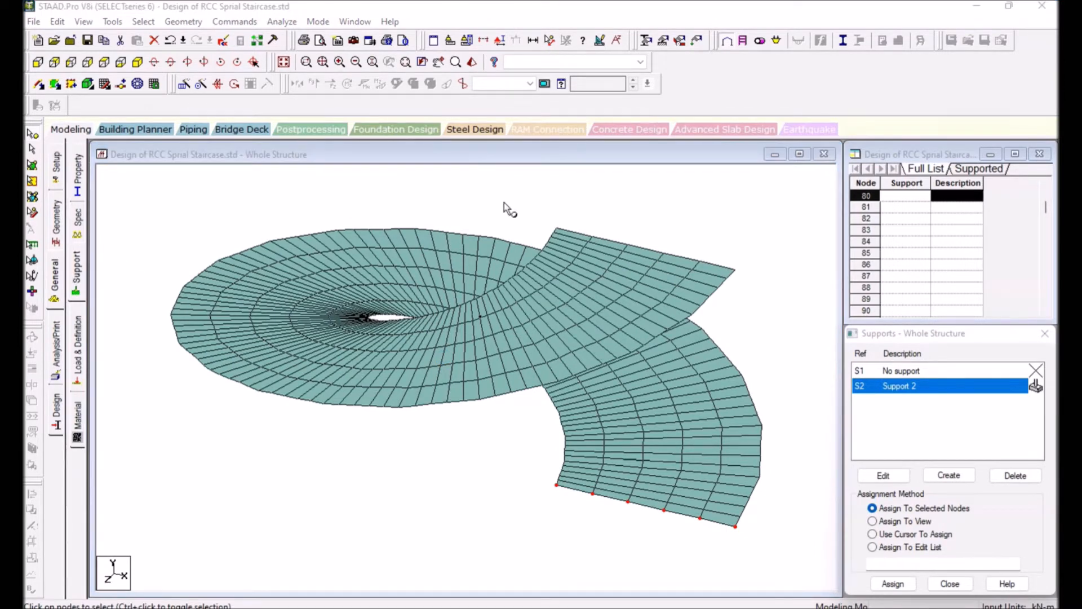
left_click(557, 229)
left_click(592, 237, "ctrl")
left_click(628, 246, "ctrl")
left_click(700, 261, "ctrl")
left_click(734, 270, "ctrl")
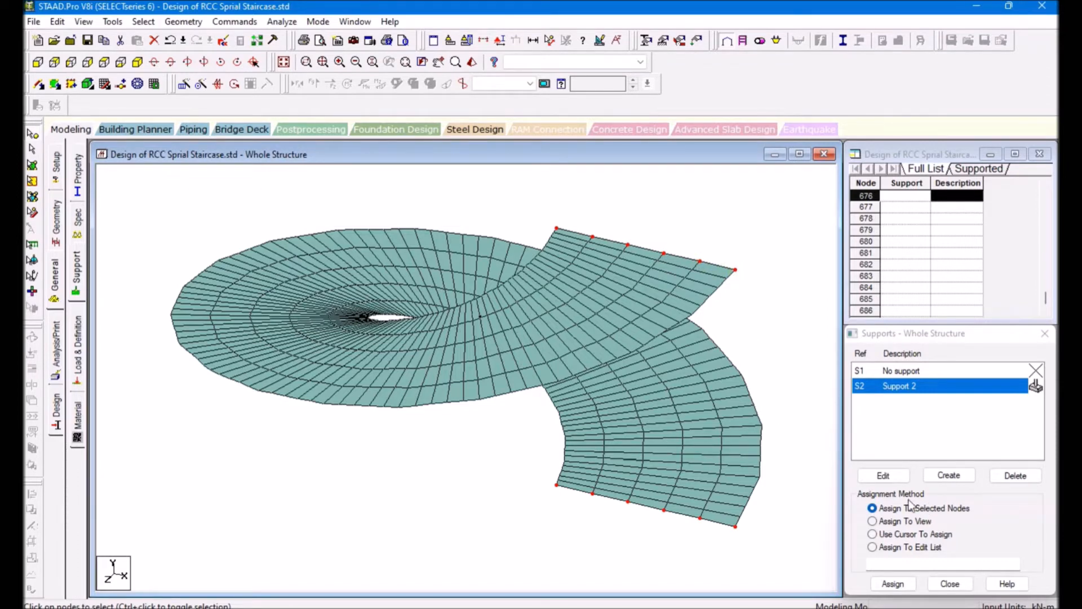
left_click(893, 584)
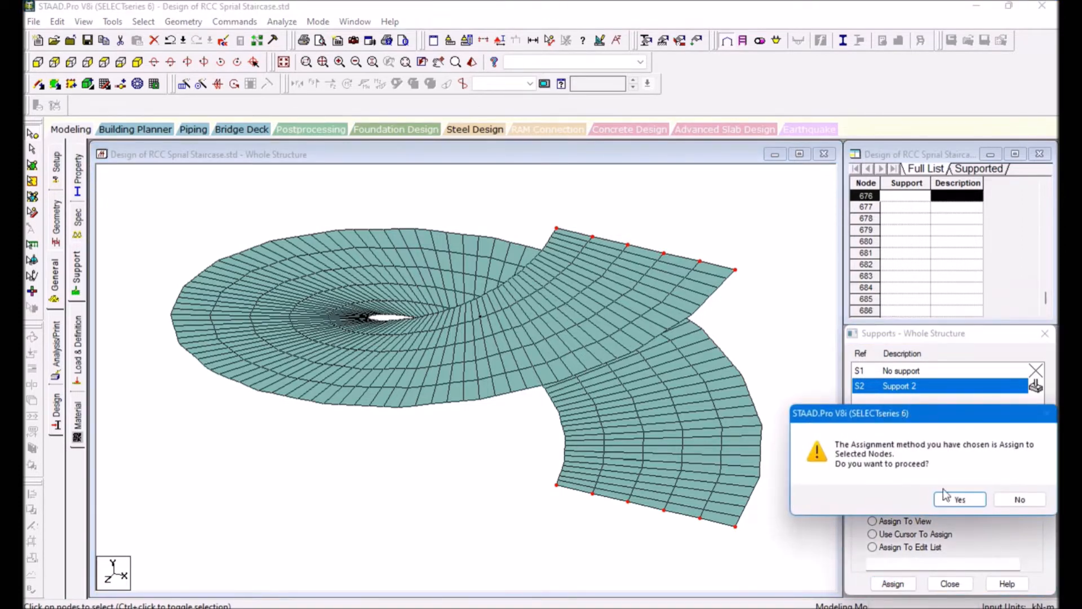
left_click(960, 499)
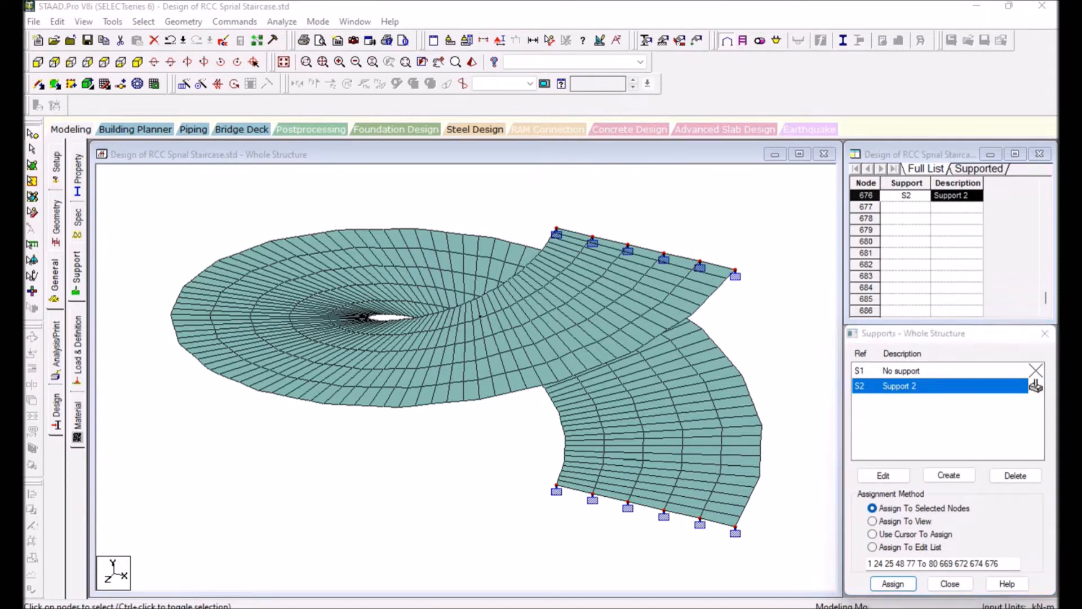
left_click(492, 504)
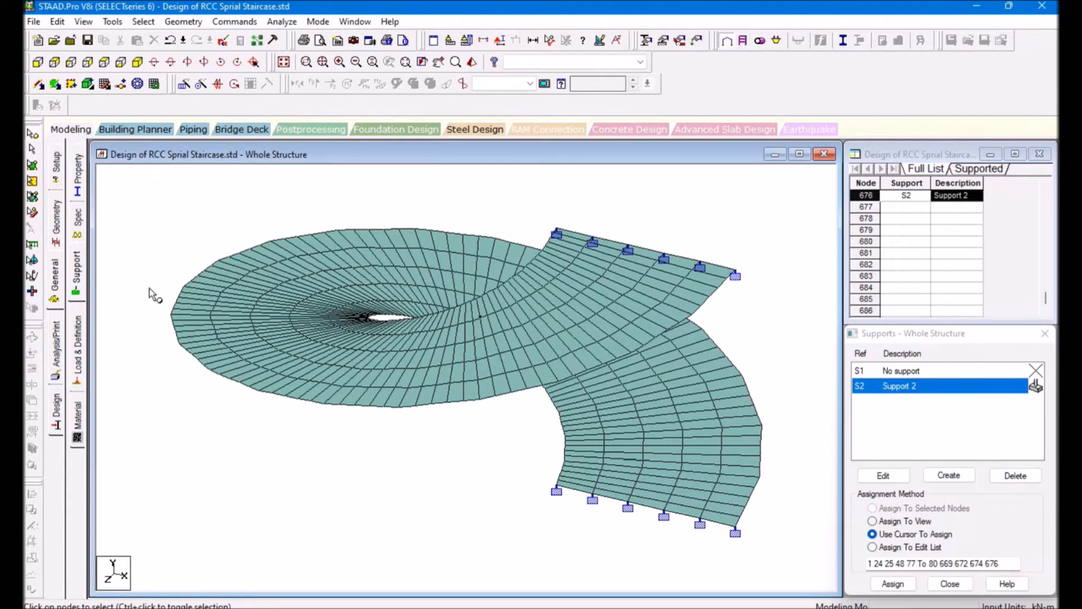
Define a concrete plate thickness property of 0.25 m at all four nodes
left_click(647, 40)
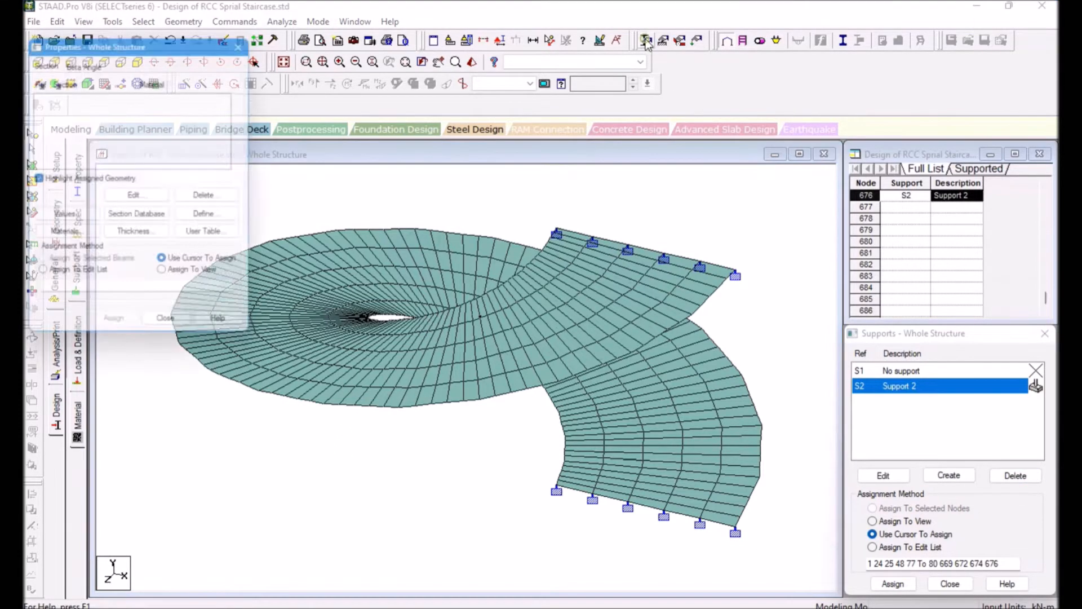
left_click_drag(219, 40, 968, 121)
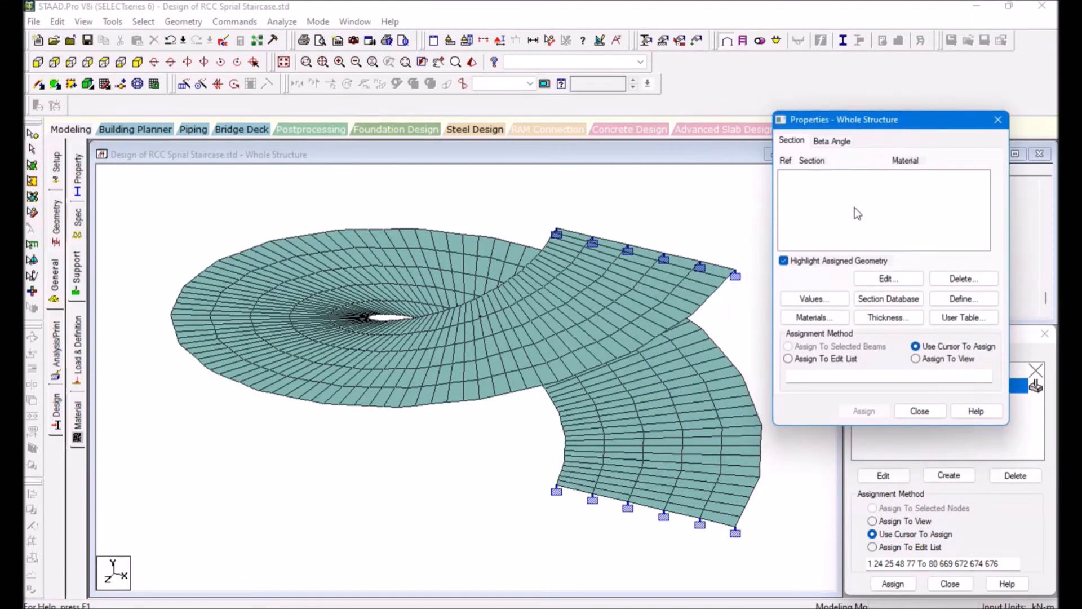
left_click(884, 316)
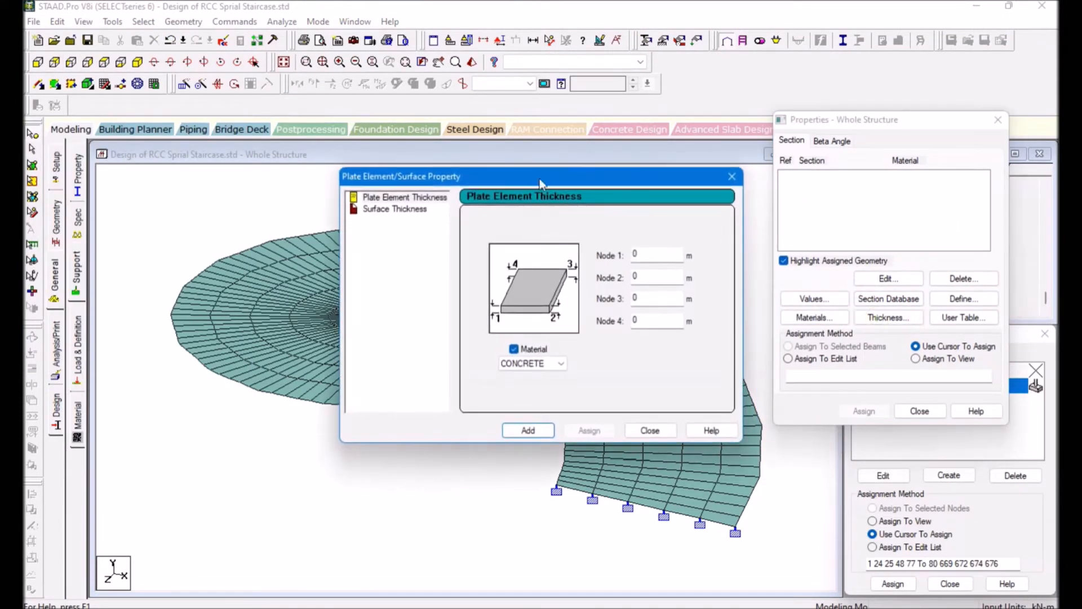
left_click_drag(541, 182, 780, 177)
left_click(893, 250)
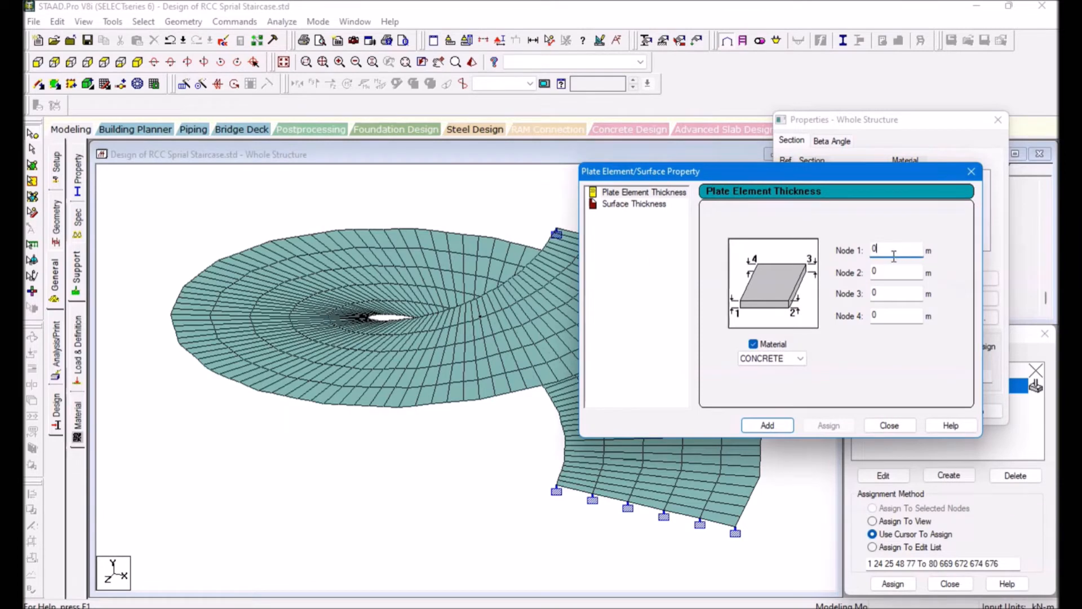
type(".2")
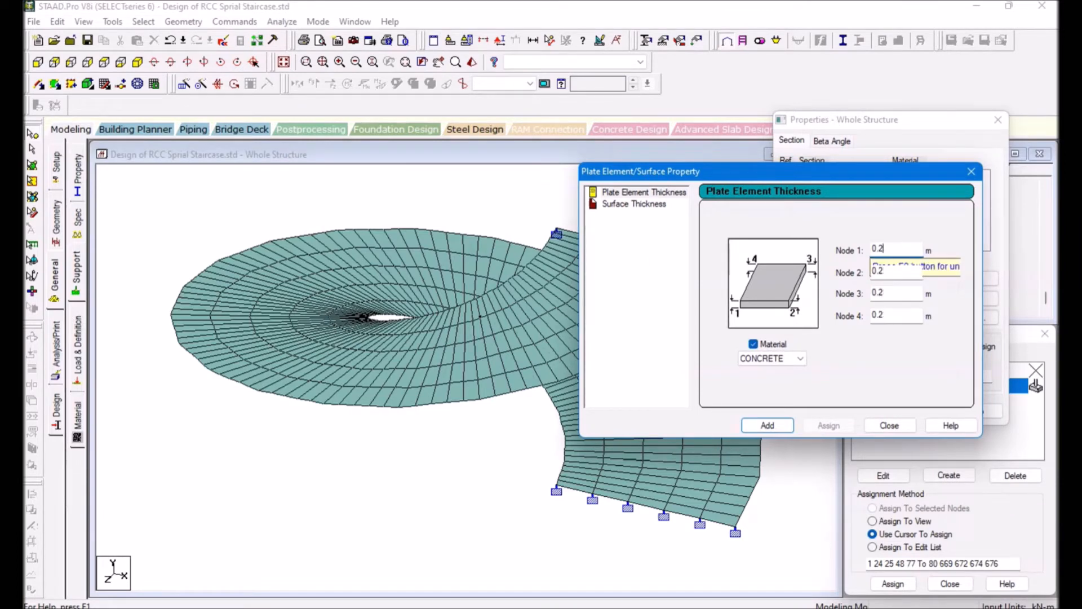
left_click(767, 425)
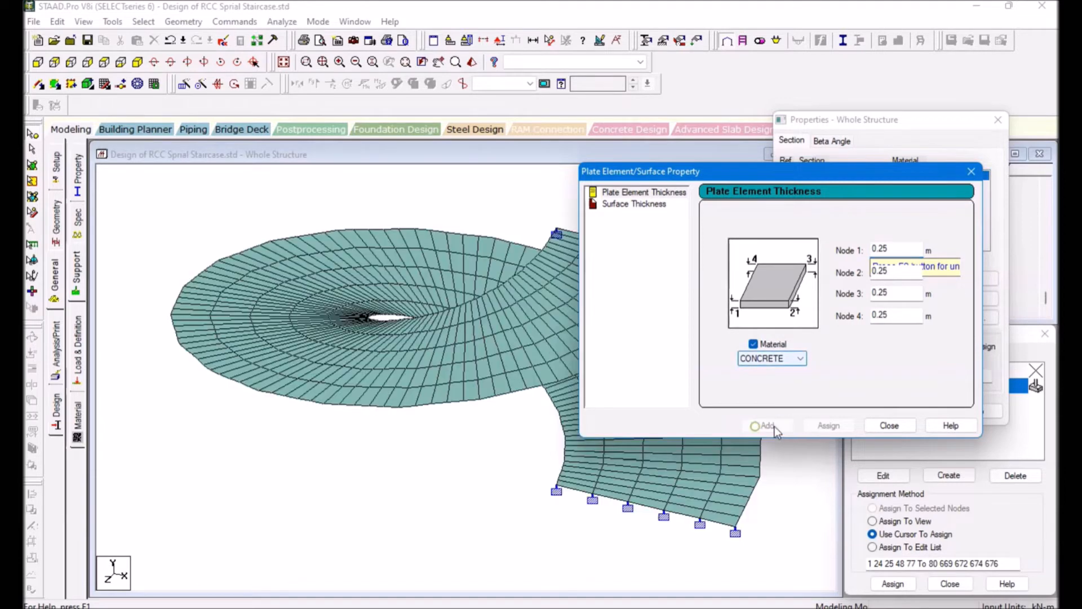
left_click(889, 425)
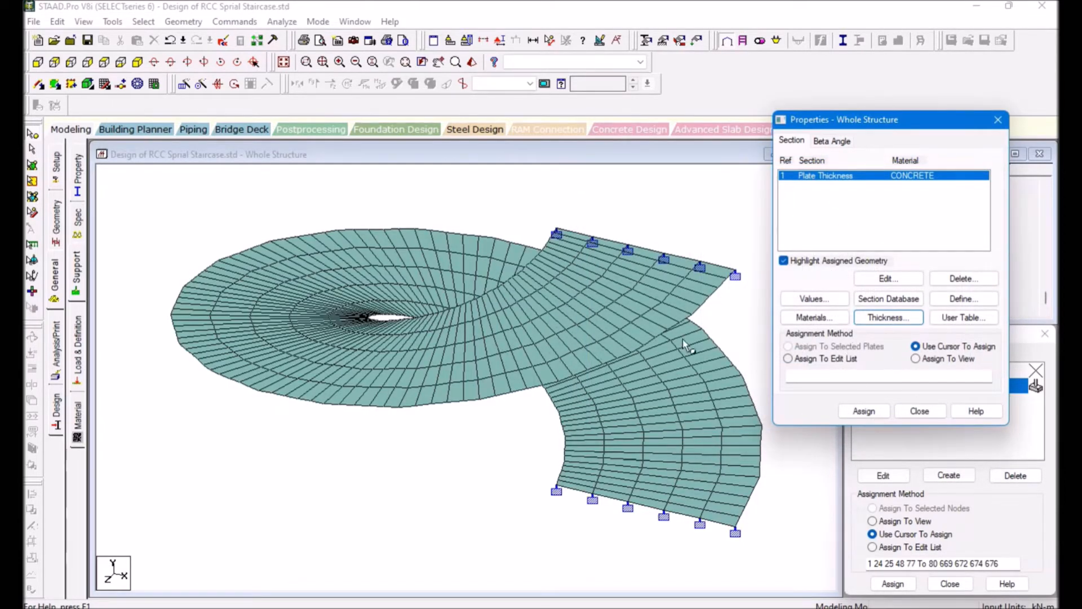
Select all plates of the staircase and assign the concrete plate thickness property to them
left_click(32, 180)
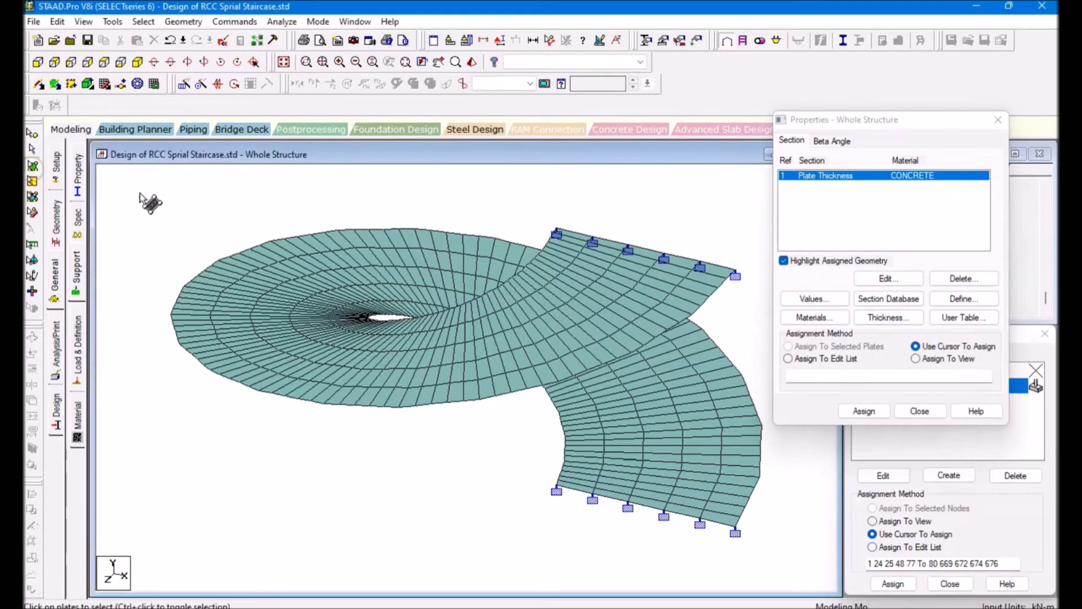
left_click_drag(140, 187, 788, 579)
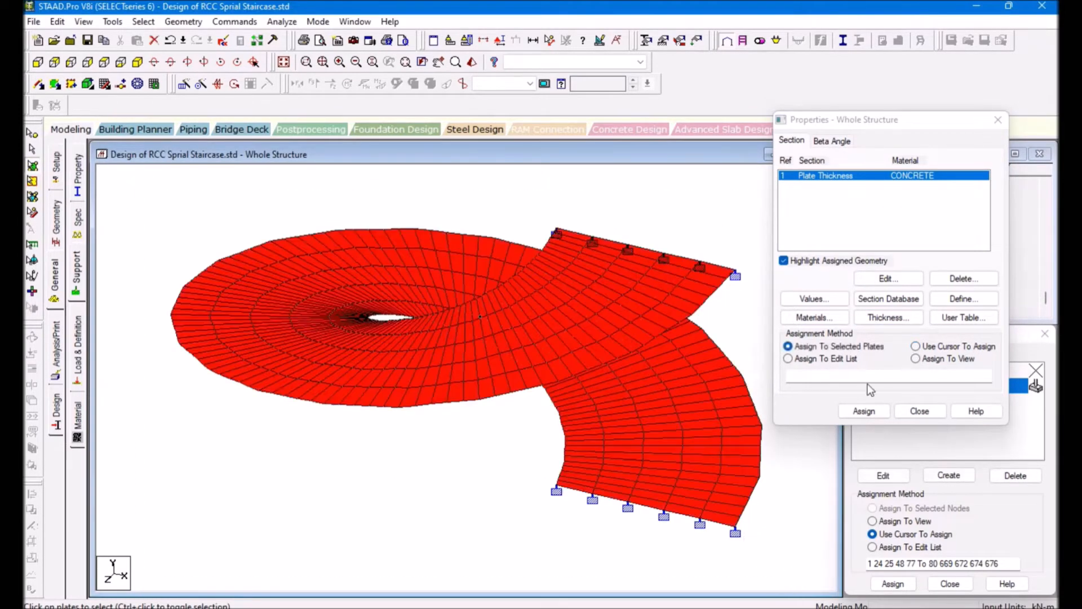
left_click(873, 416)
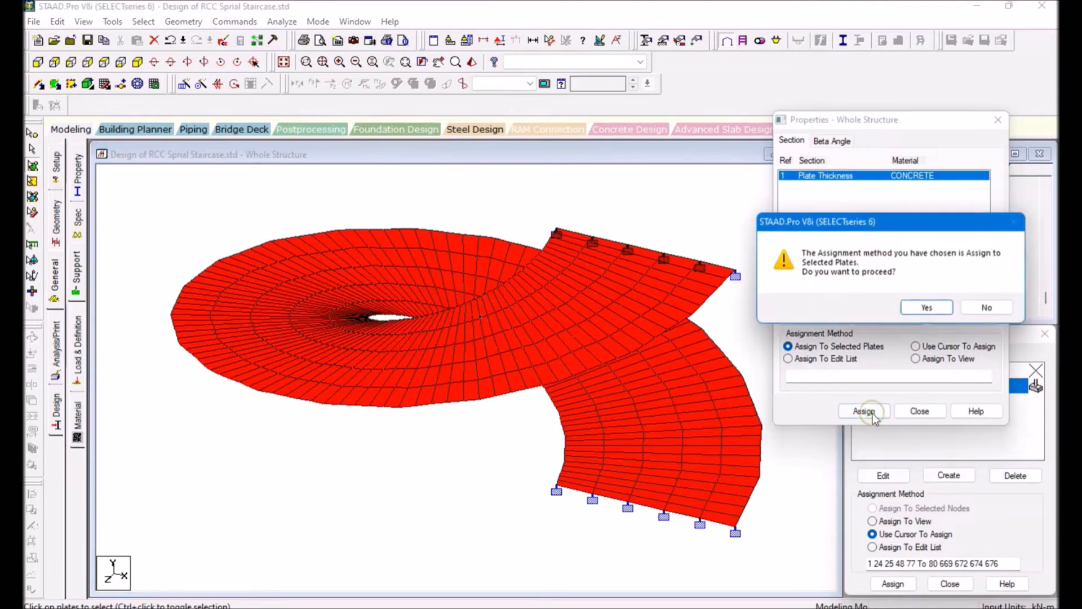
left_click(926, 308)
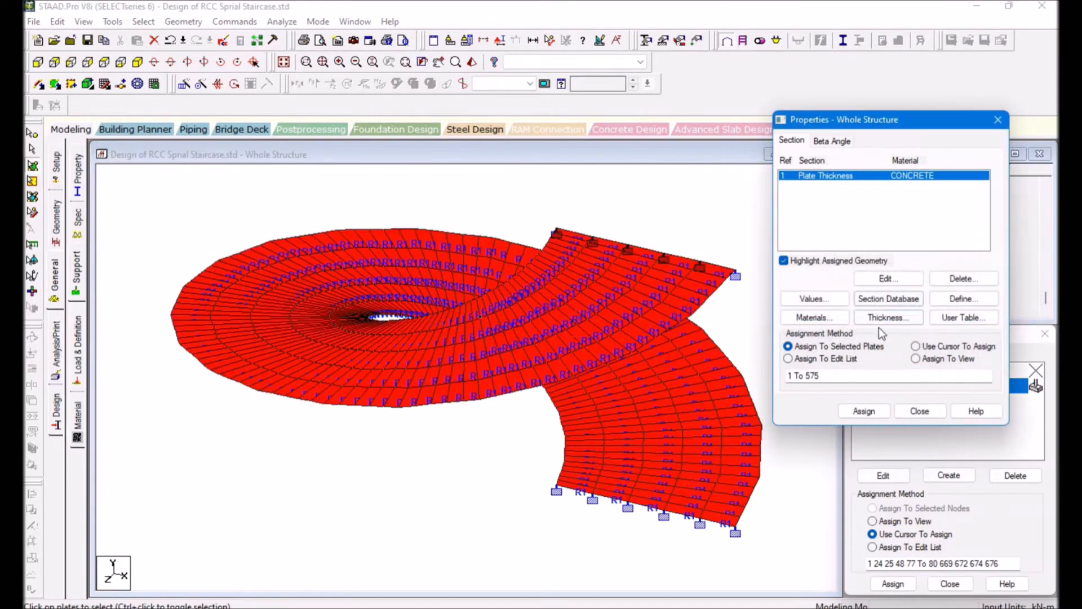
left_click(919, 411)
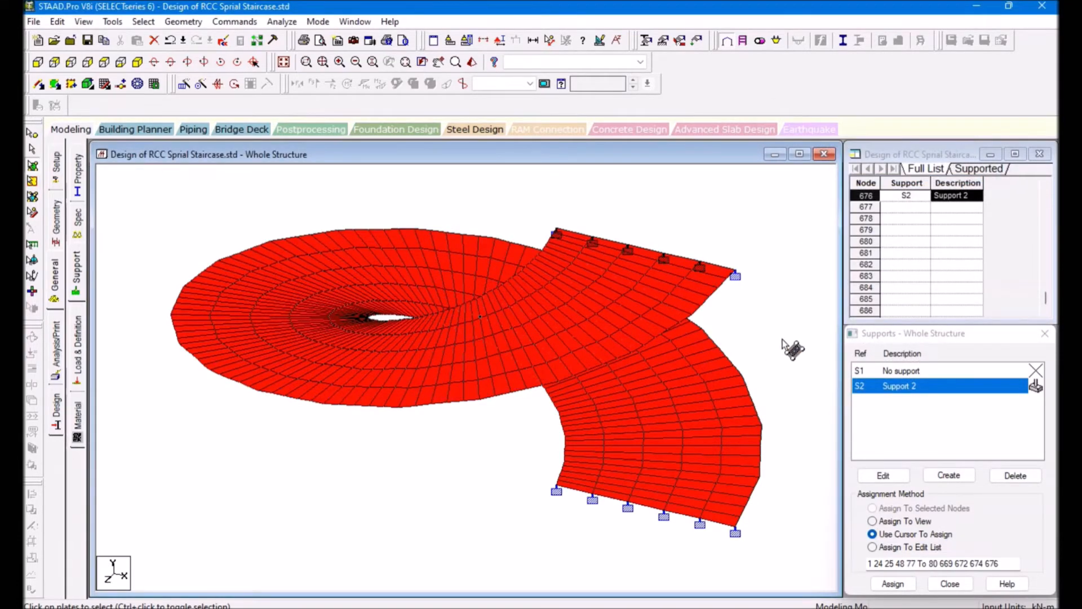
Inspect the staircase in a 3D rendered view and, with the plates deselected, rotate the model to examine it from another side
left_click(472, 62)
left_click_drag(579, 372, 567, 350)
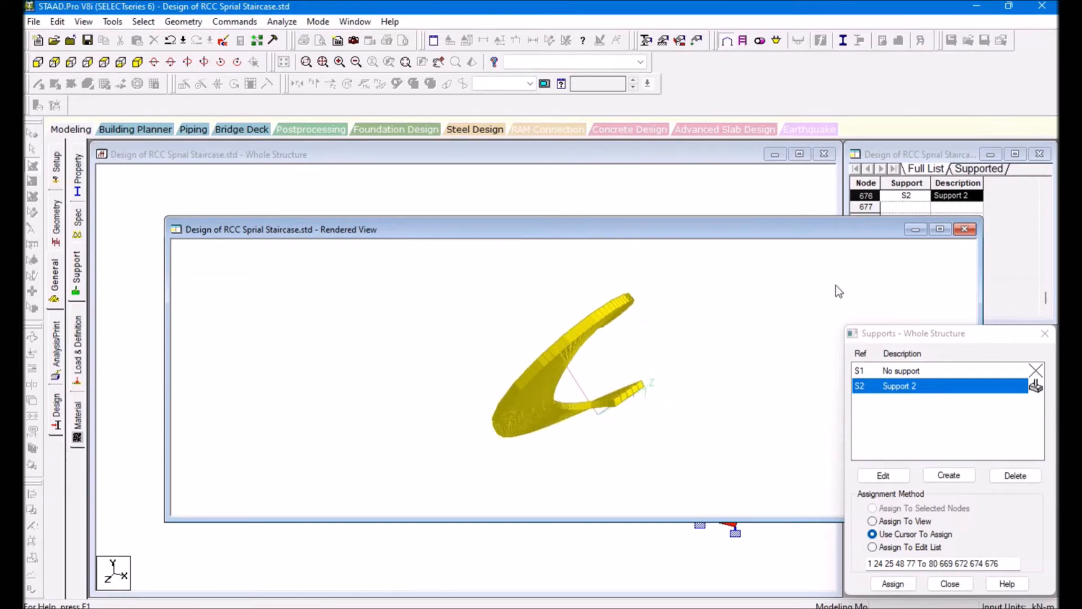
left_click(965, 229)
left_click(420, 439)
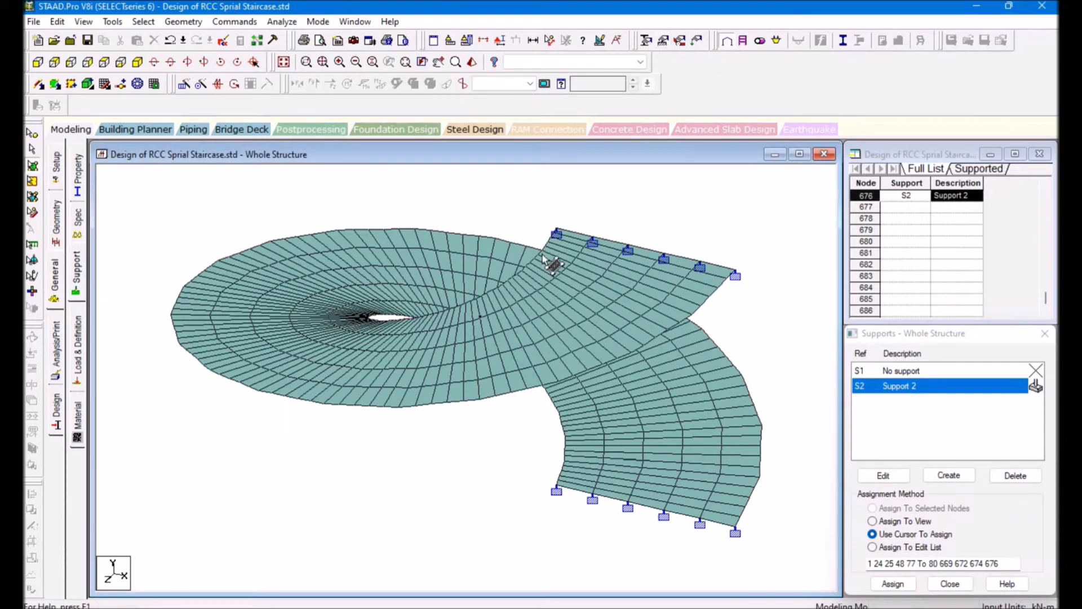
key("Right")
key("Right")
key("Right")
key("Right")
key("Right")
key("Right")
key("Right")
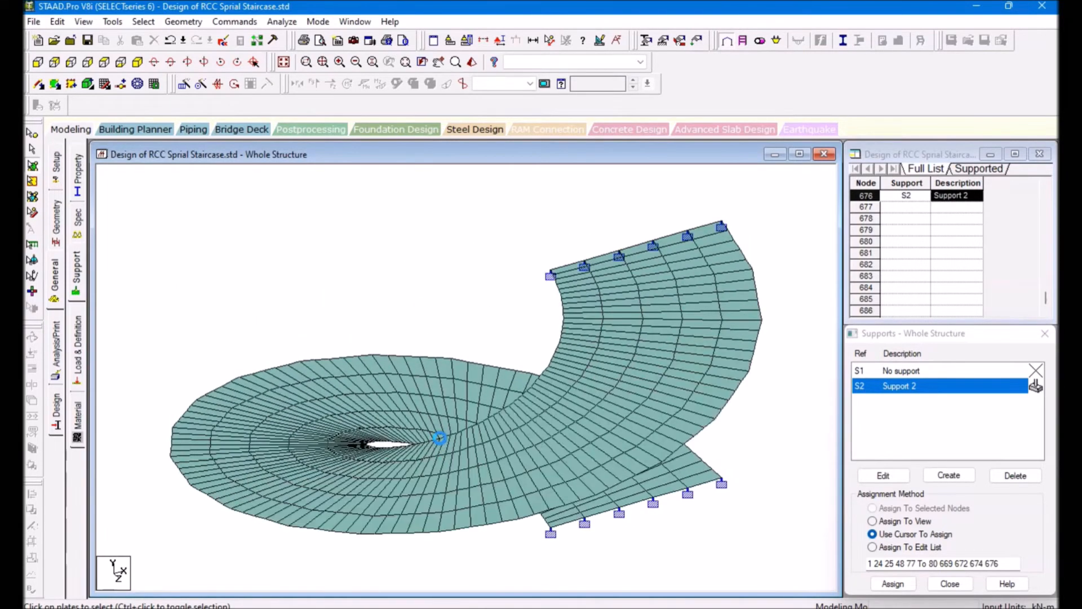
key("Right")
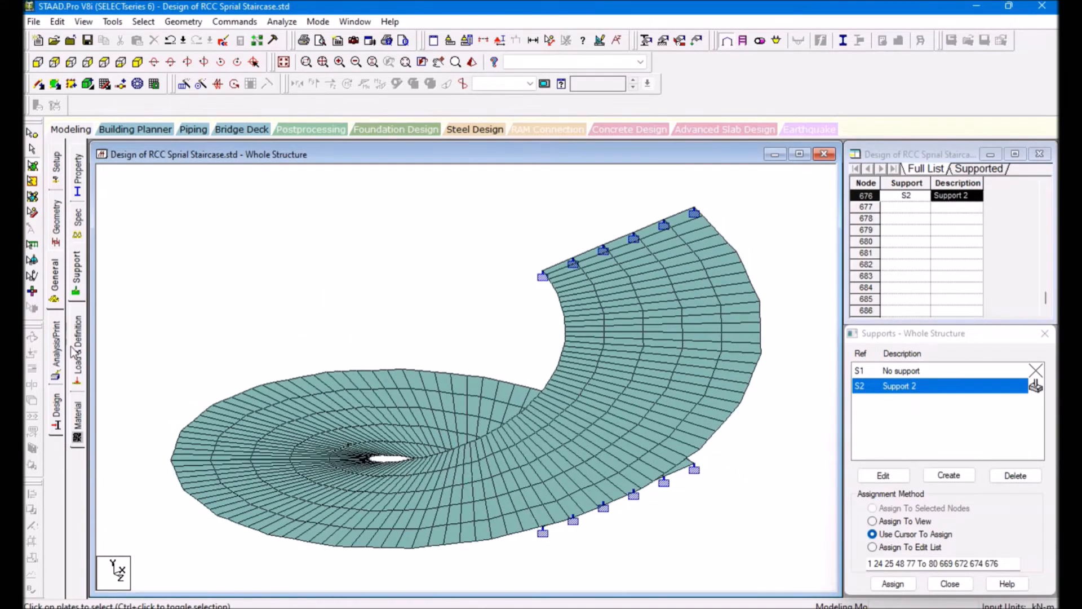
Create primary load case 1 with loading type Dead and the title "dead"
left_click(79, 350)
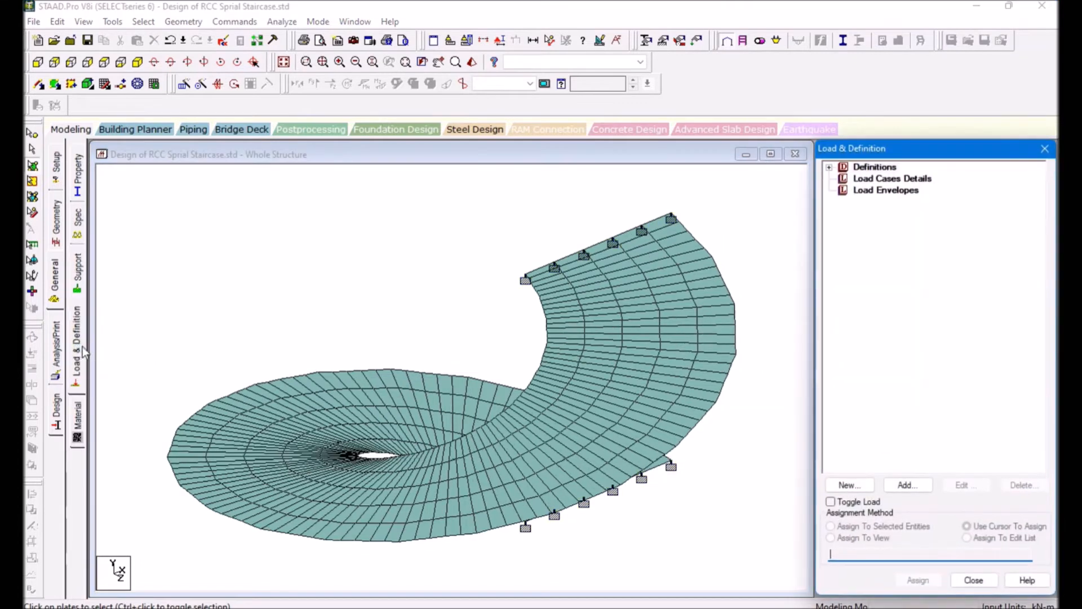
left_click(864, 178)
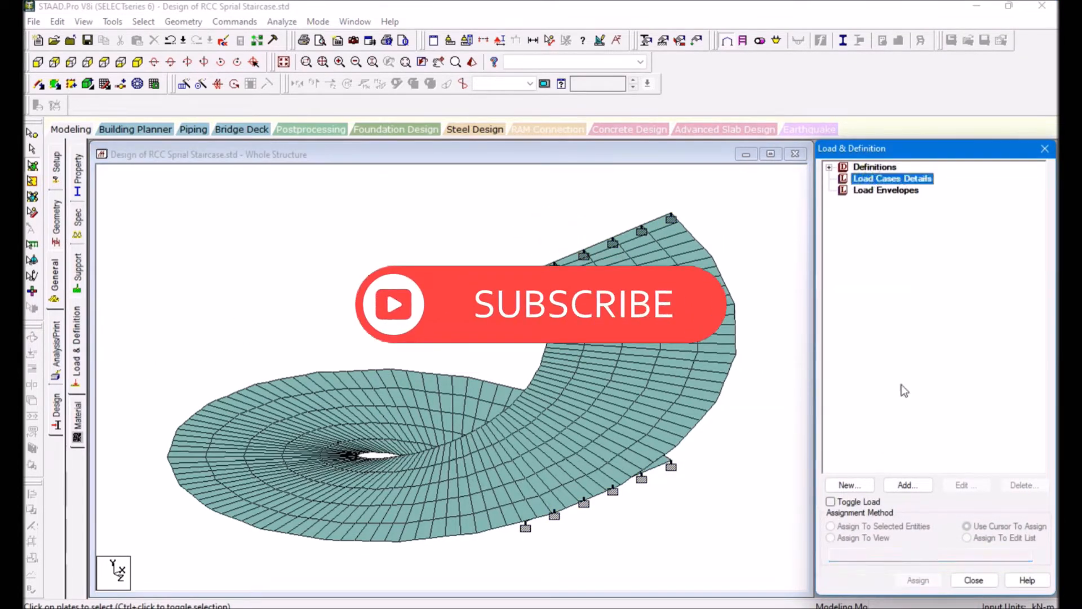
left_click(909, 486)
left_click(616, 229)
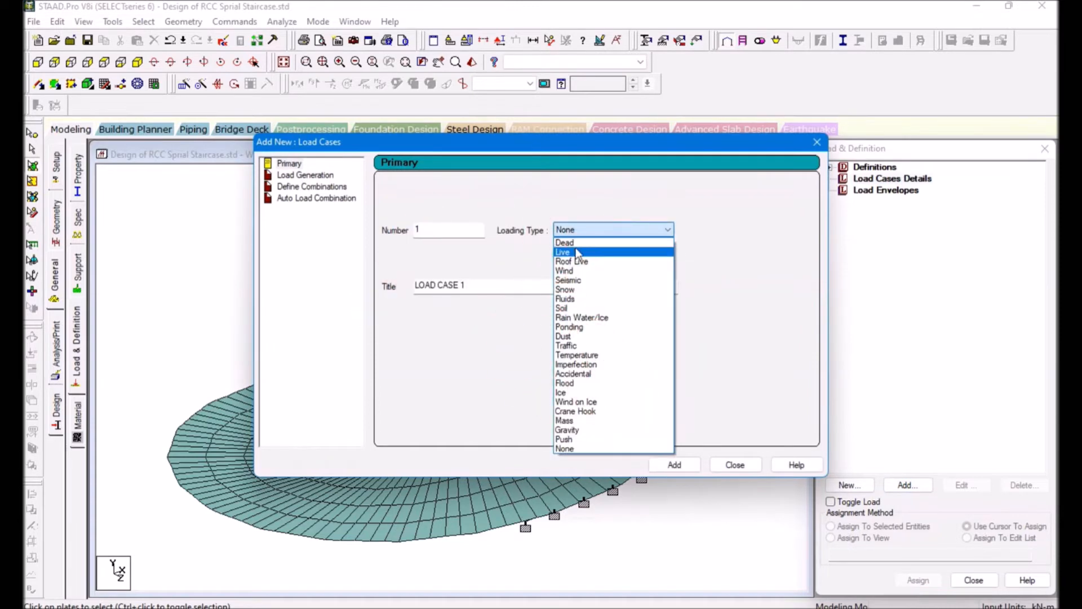
left_click(574, 242)
triple_click(477, 288)
type("dead")
left_click(675, 465)
Create primary load case 2 with loading type Live and the title "live"
left_click(632, 229)
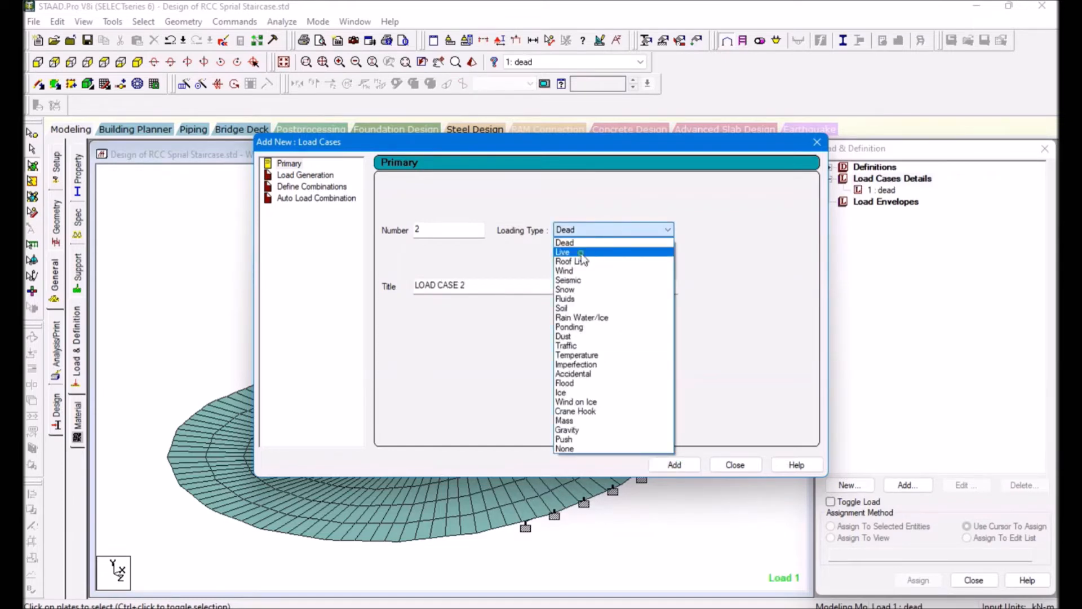
left_click(582, 254)
triple_click(489, 285)
type("live")
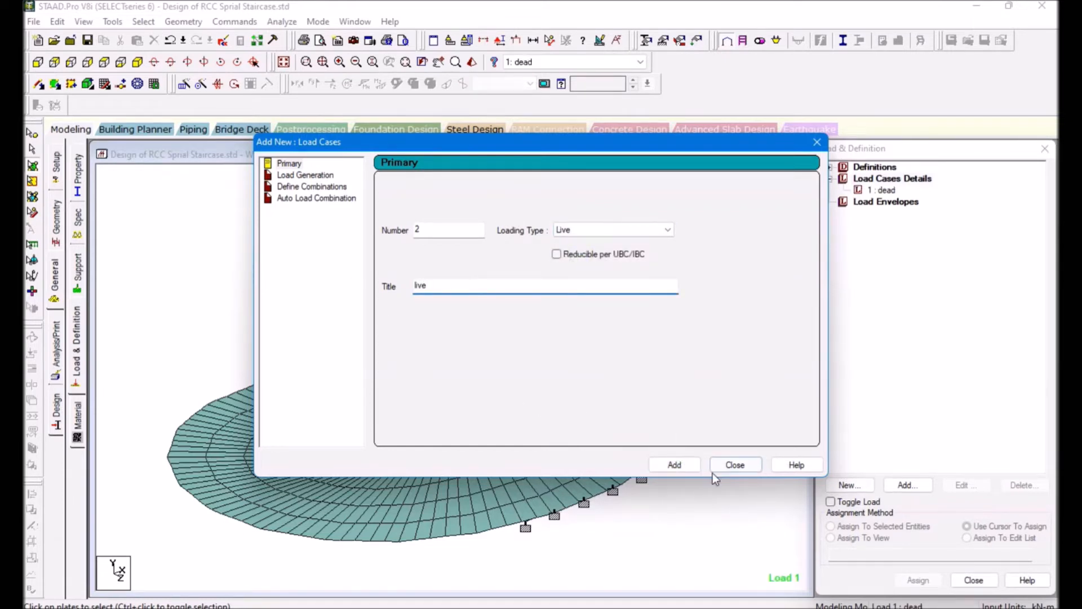
left_click(674, 464)
left_click(735, 464)
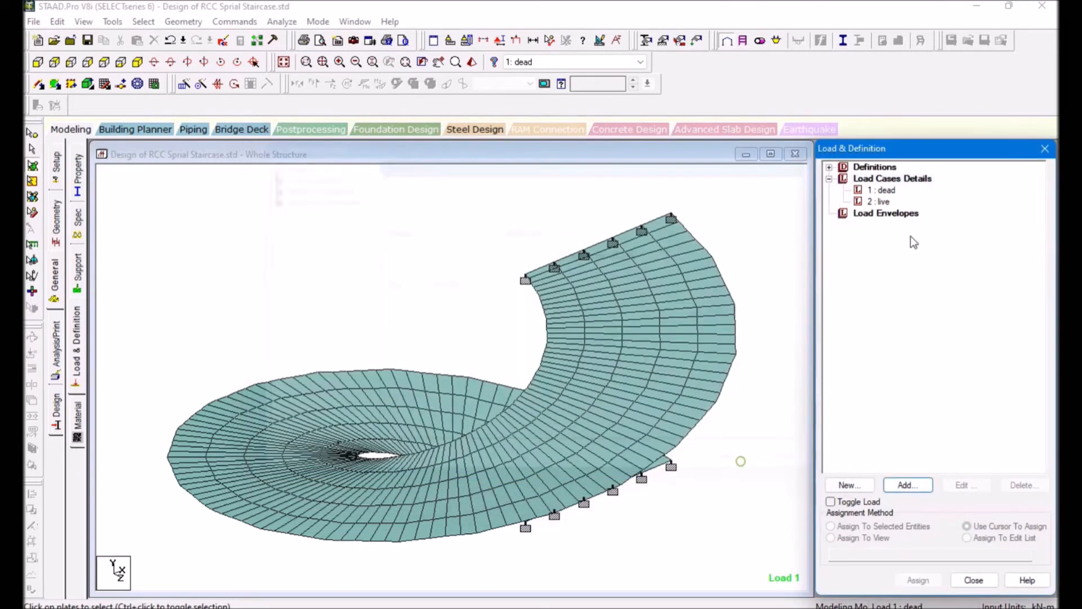
Add a selfweight load with Y factor -1 and a 1.5 kN/m2 full-plate pressure in Local Z to the dead load case
left_click(905, 484)
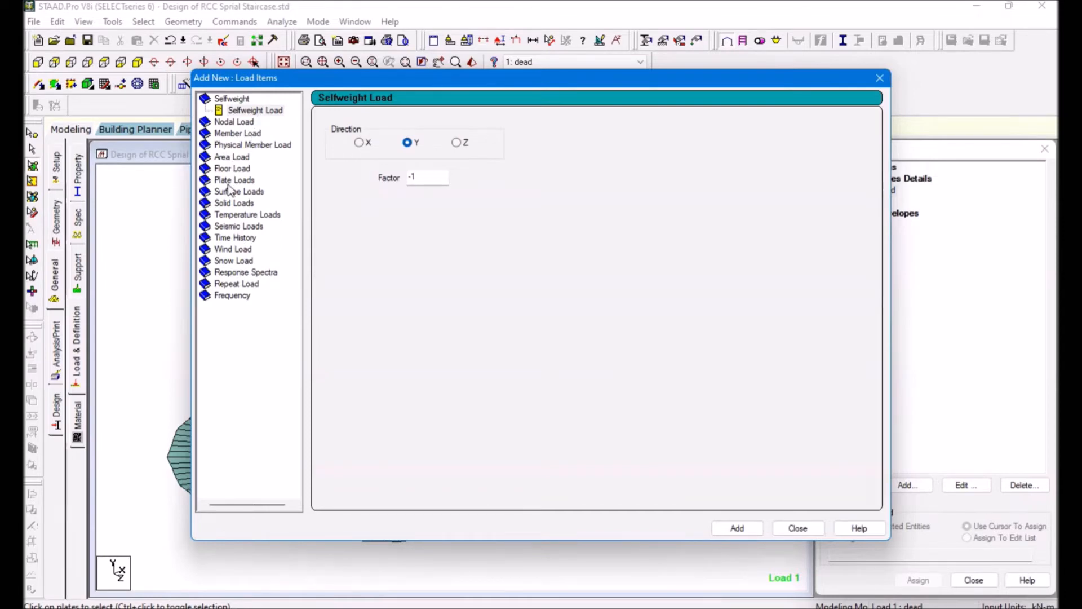
left_click(743, 529)
left_click(236, 180)
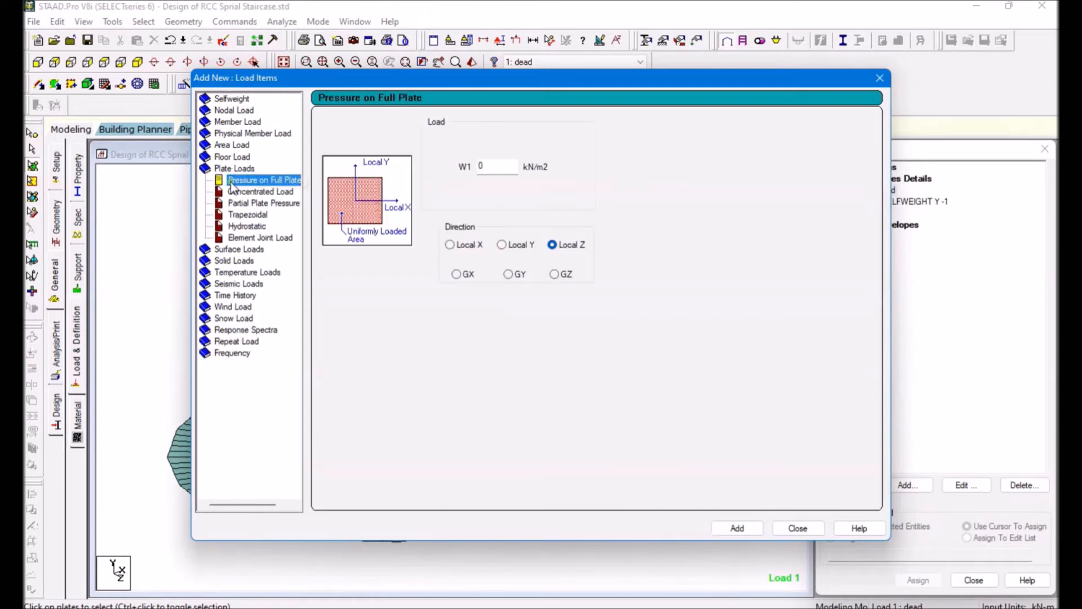
key("Tab")
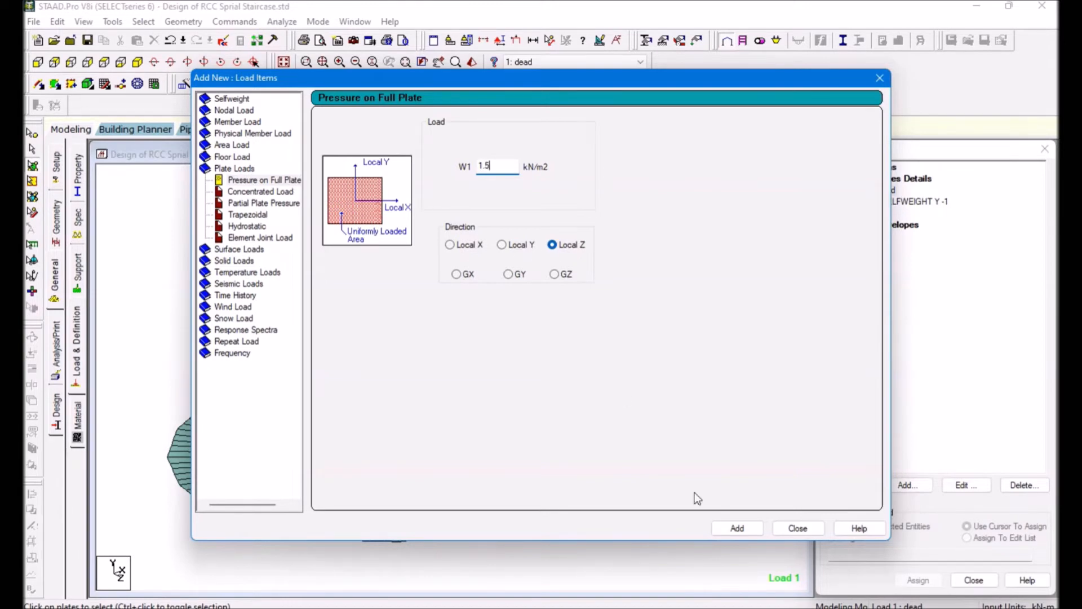
left_click(729, 527)
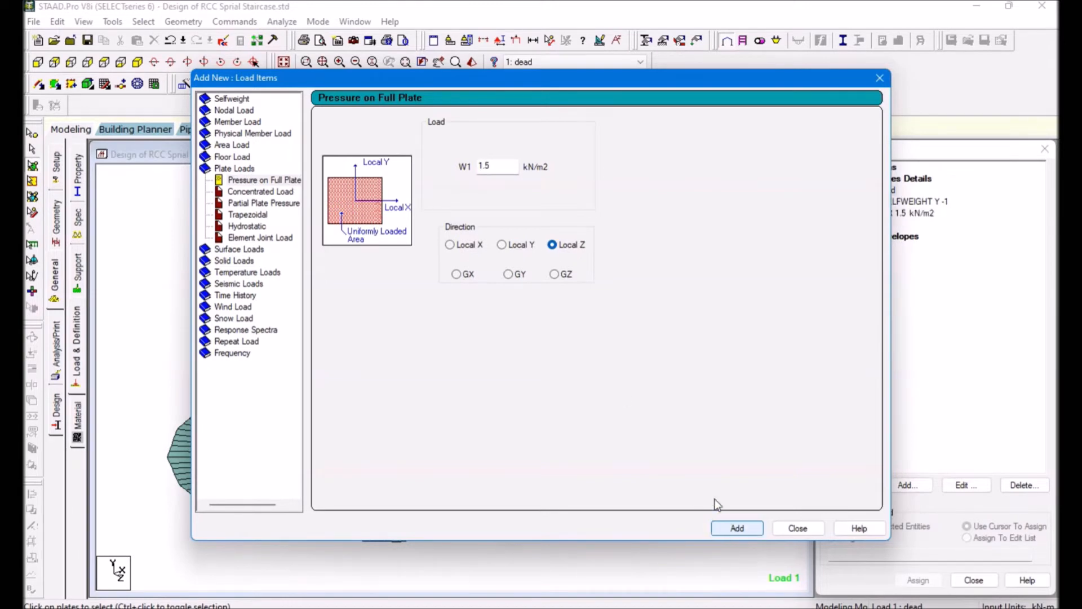
left_click(793, 528)
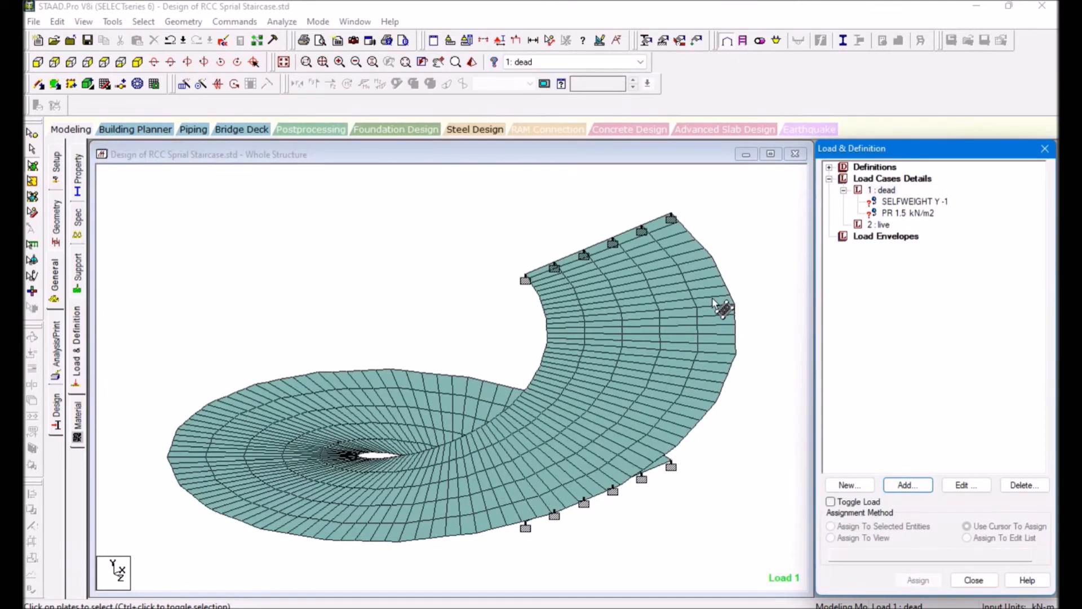
Assign the dead case's selfweight load to the whole structure using the Assign To View method
left_click(903, 201)
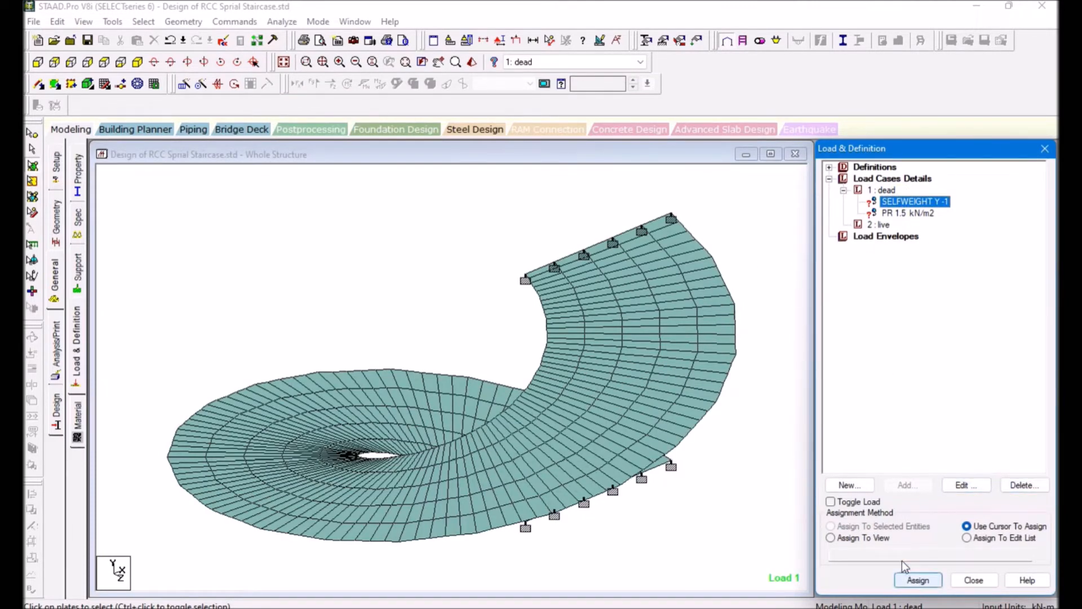
left_click(929, 581)
left_click(919, 581)
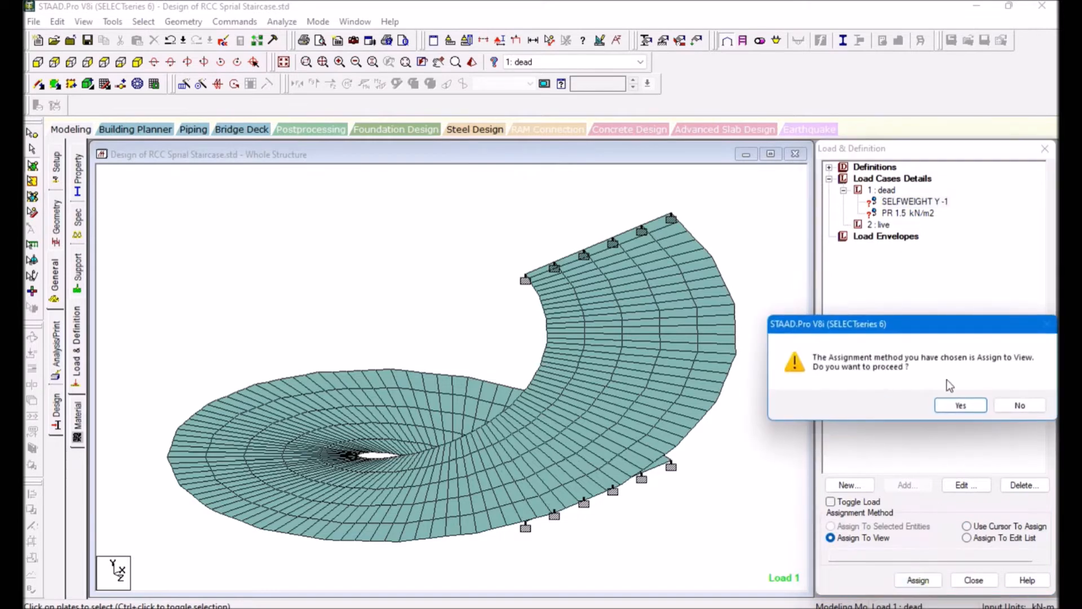
left_click(961, 406)
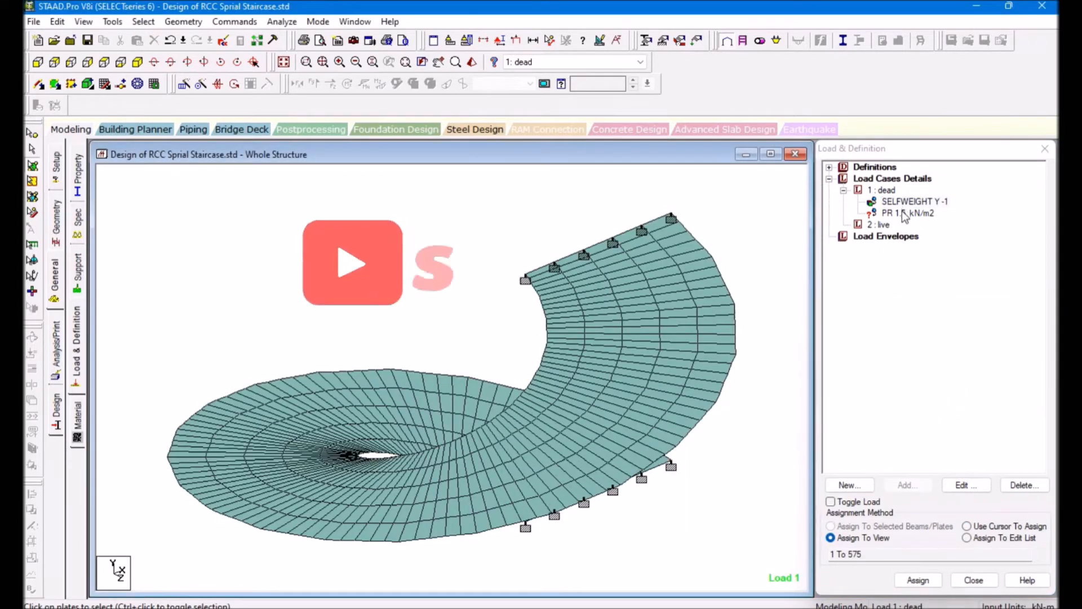
Assign the 1.5 kN/m2 plate pressure to the whole structure in view and accept the automatic file save
left_click(905, 213)
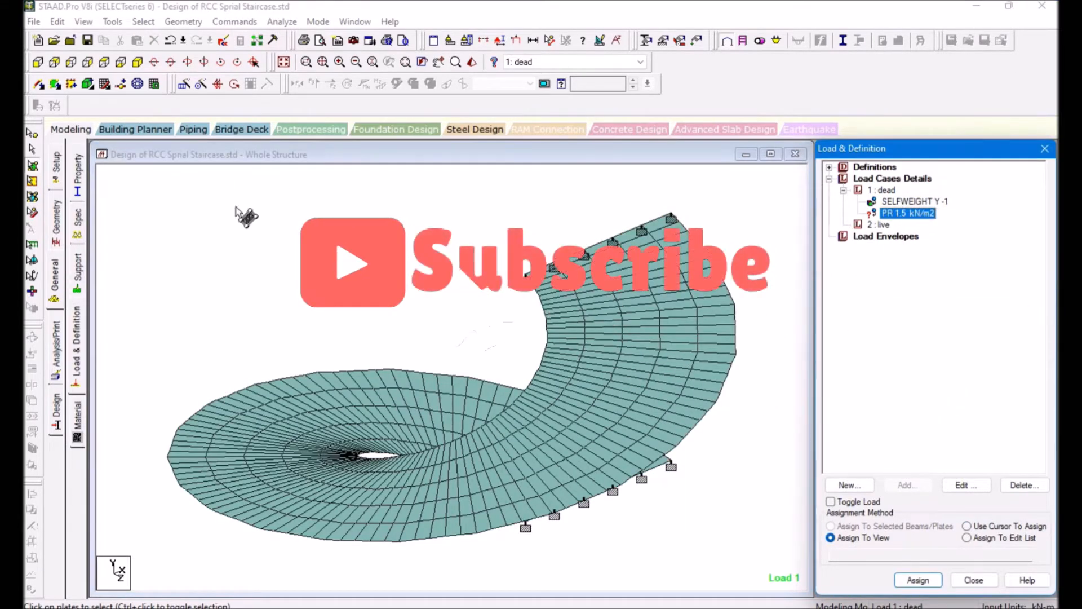
left_click(919, 581)
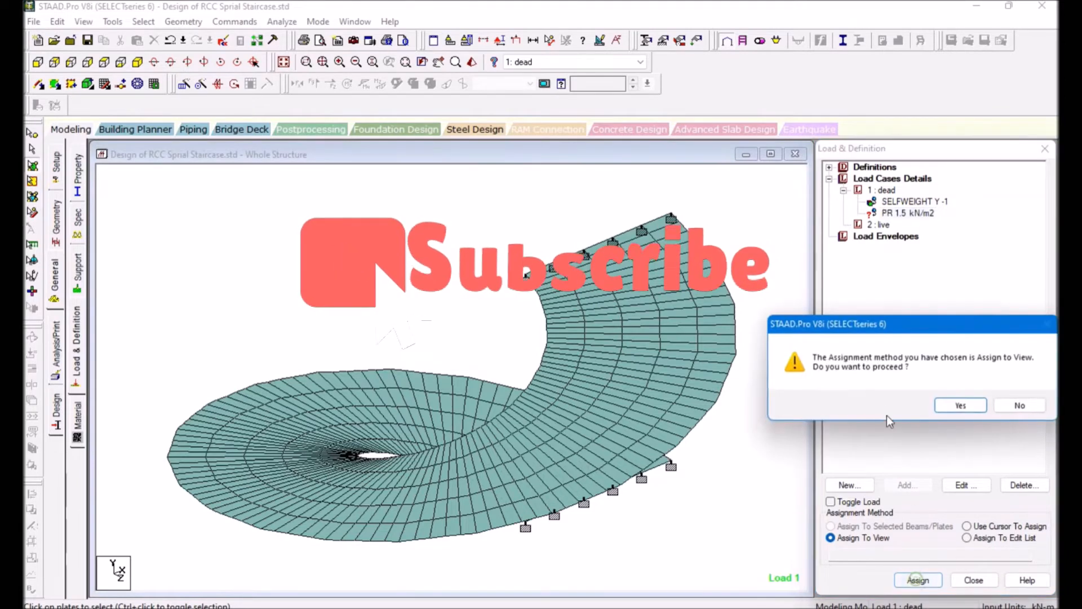
left_click(953, 407)
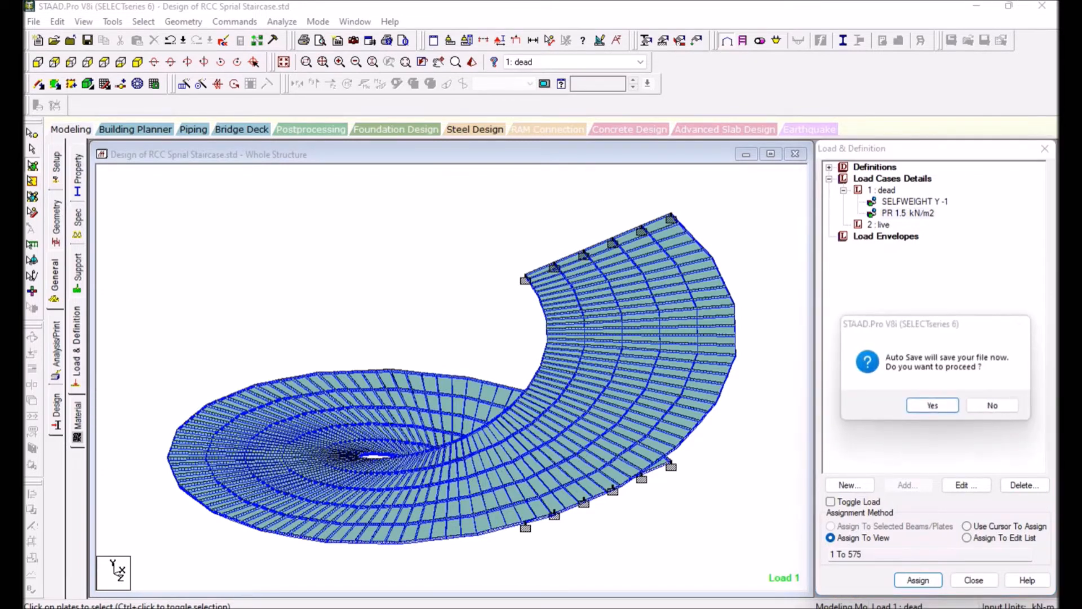
left_click(934, 406)
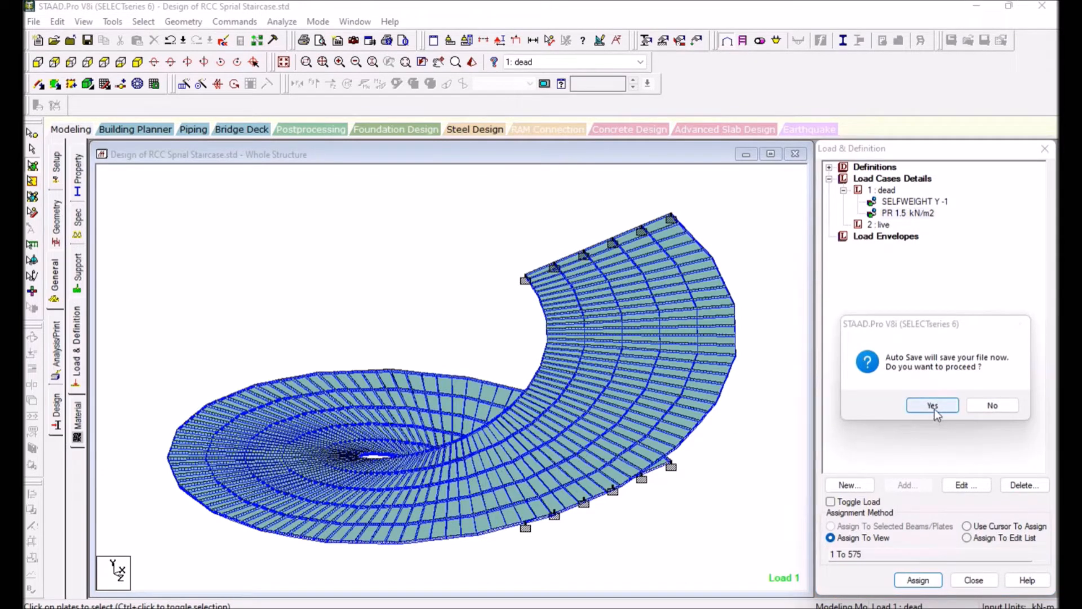
left_click(843, 395)
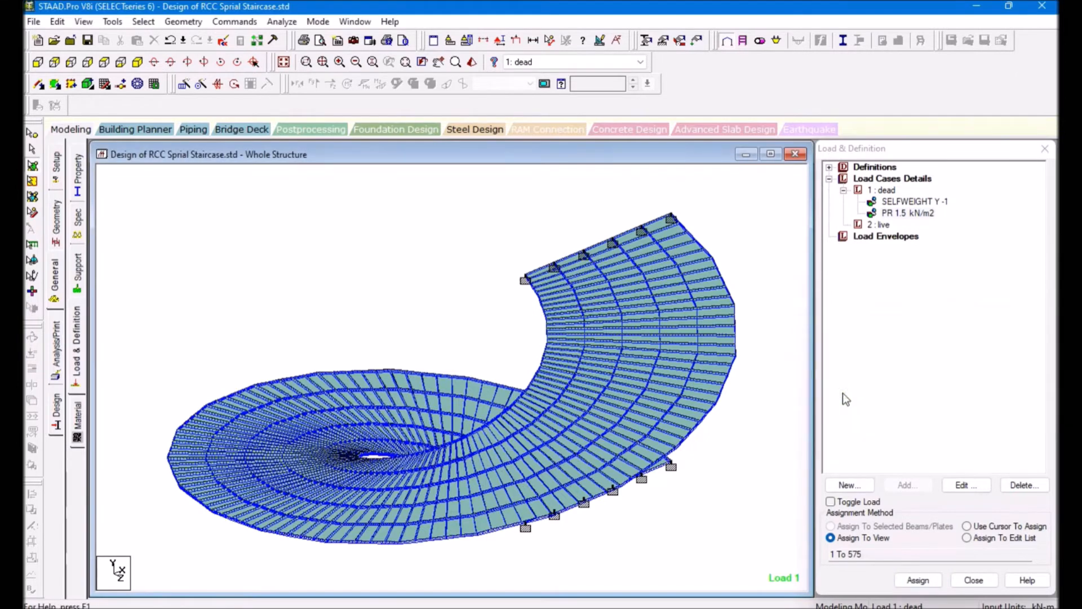
Add a full-plate pressure load of 1.25 kN/m2 in Local Z to the live load case
left_click(880, 225)
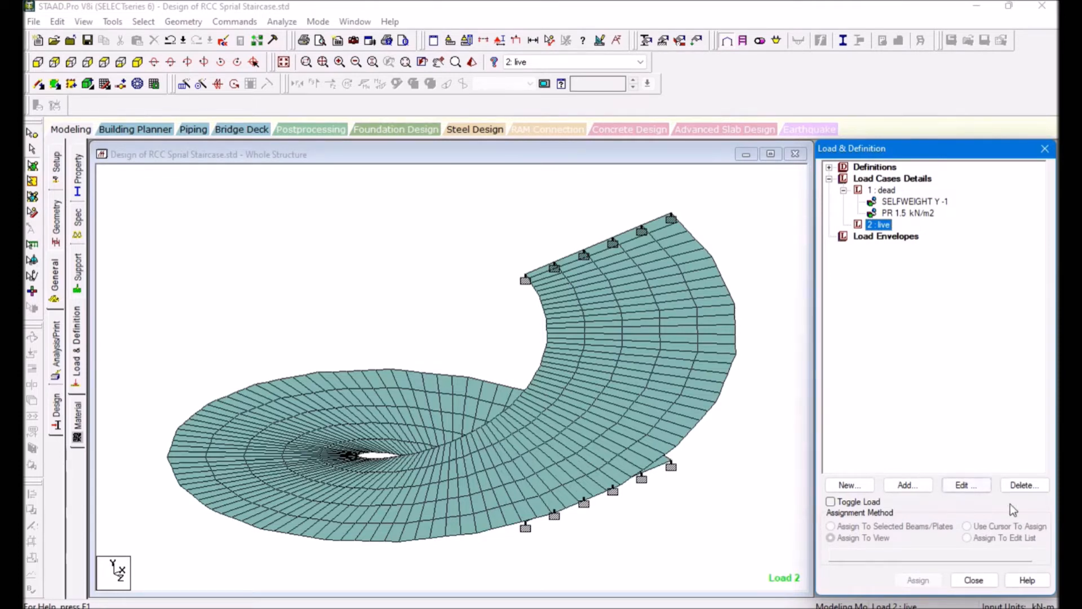
left_click(904, 487)
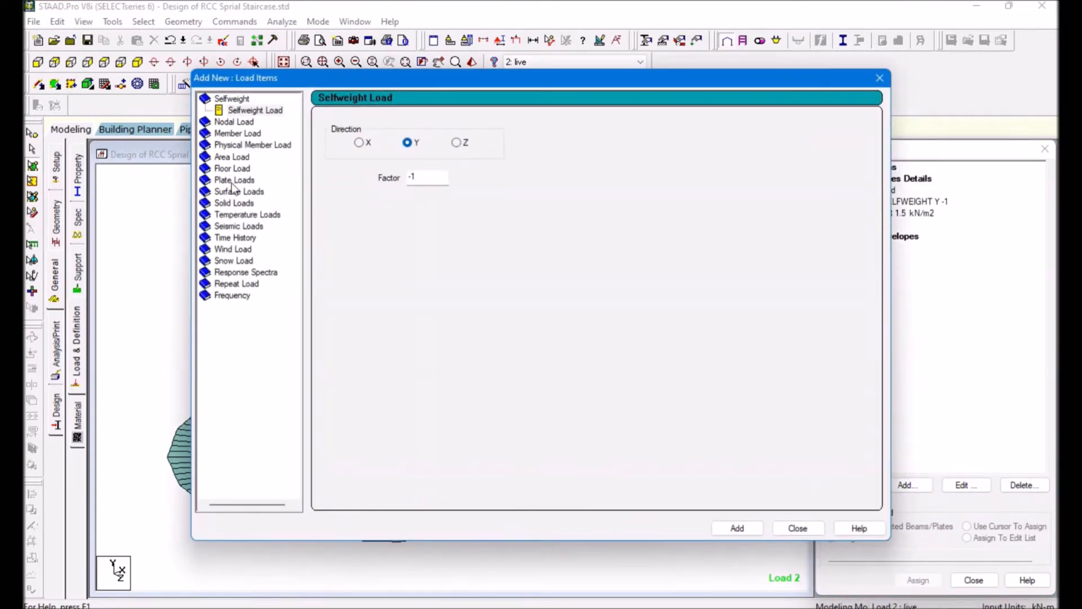
left_click(232, 181)
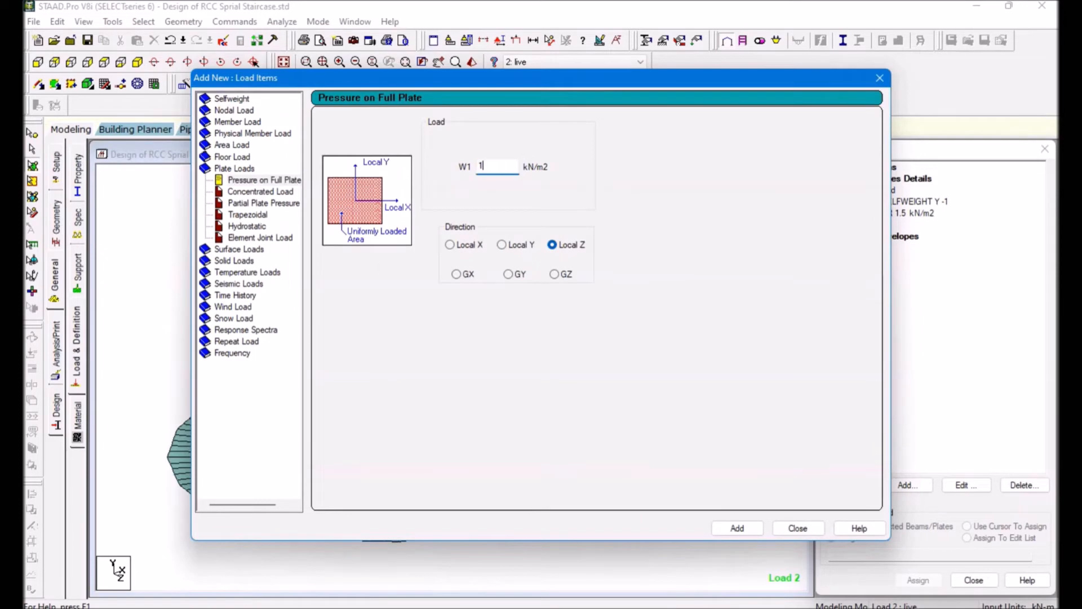
type("1.25")
left_click(753, 528)
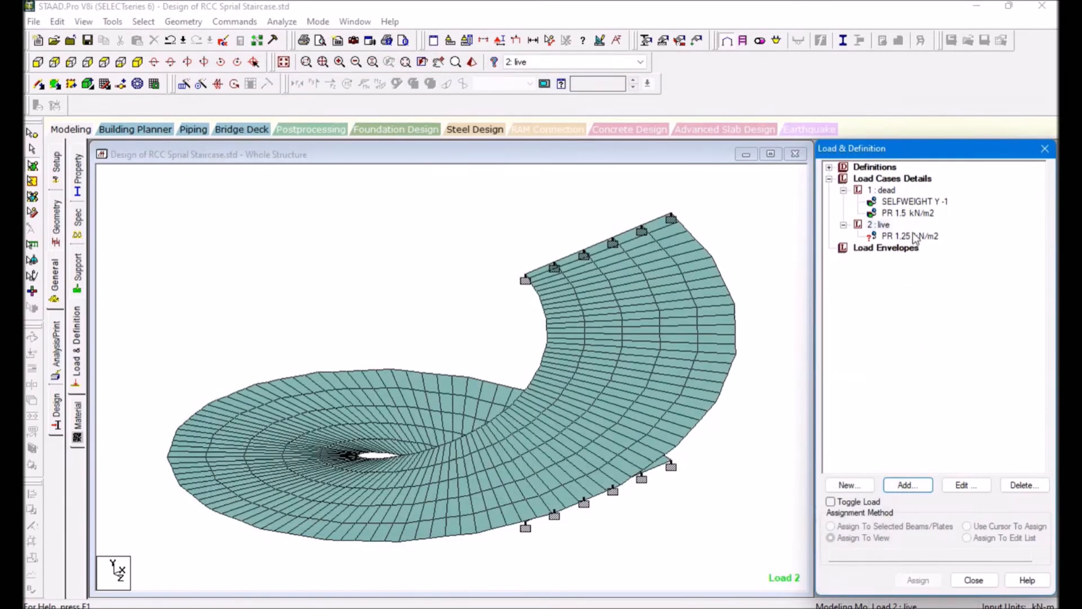
Assign the live case's 1.25 kN/m2 plate pressure to the whole structure using the Assign To View method
left_click(910, 236)
left_click(910, 580)
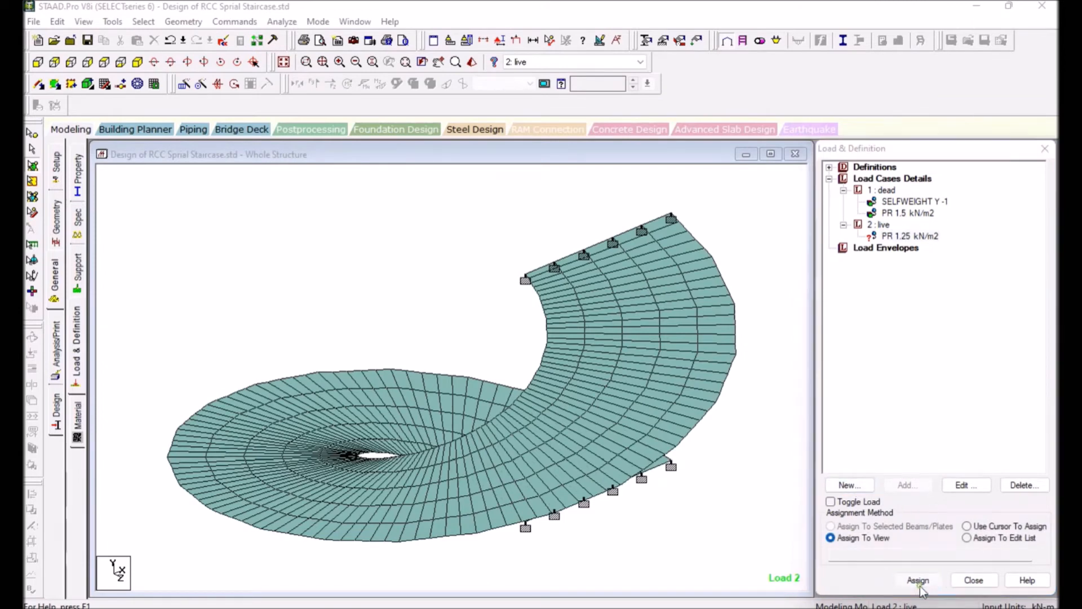
left_click(960, 406)
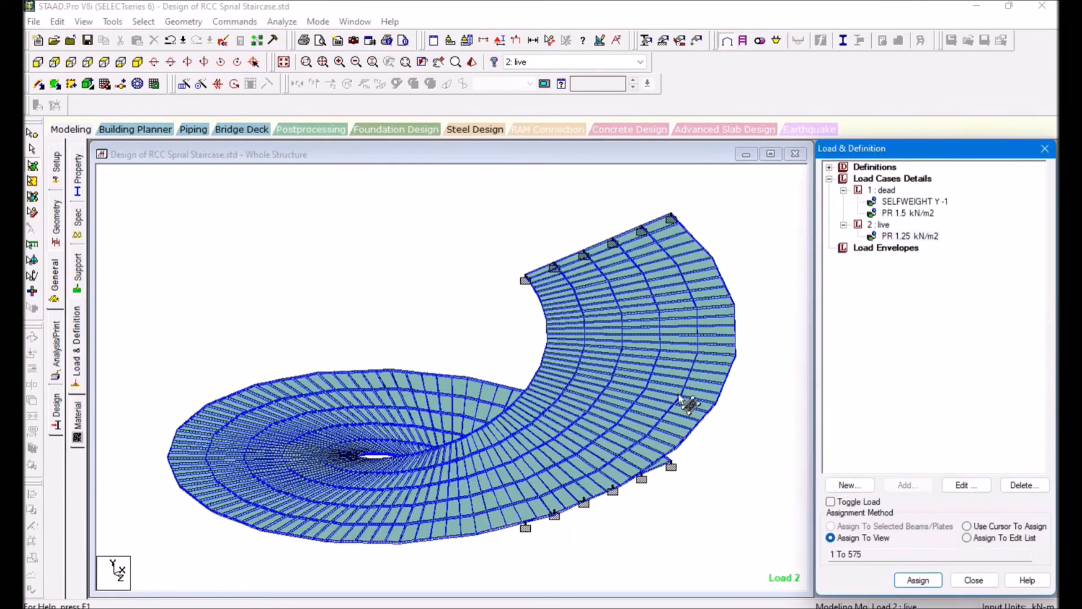
left_click(56, 327)
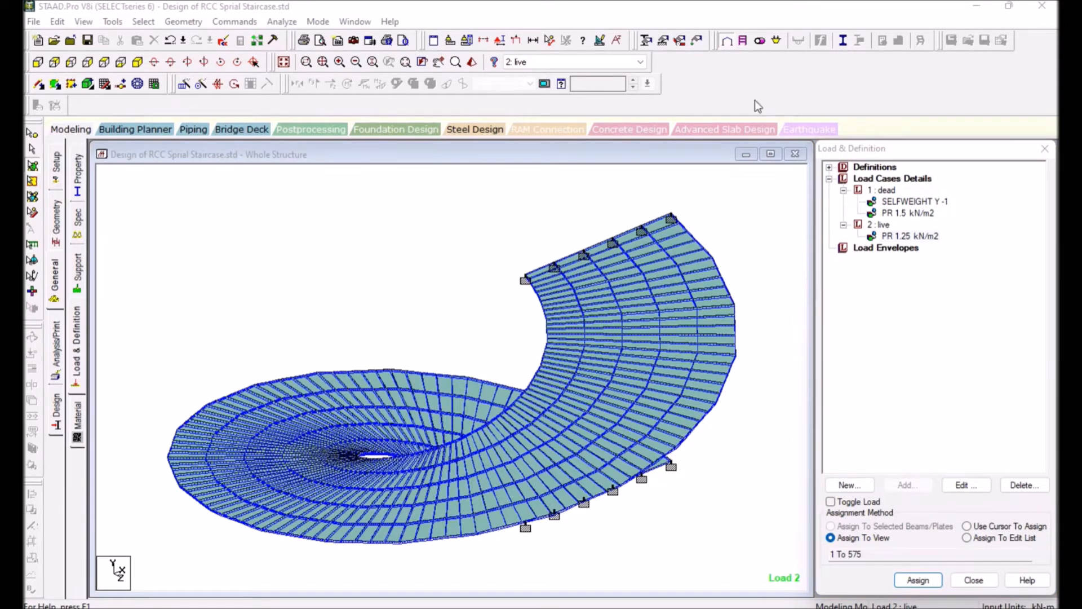
left_click(598, 42)
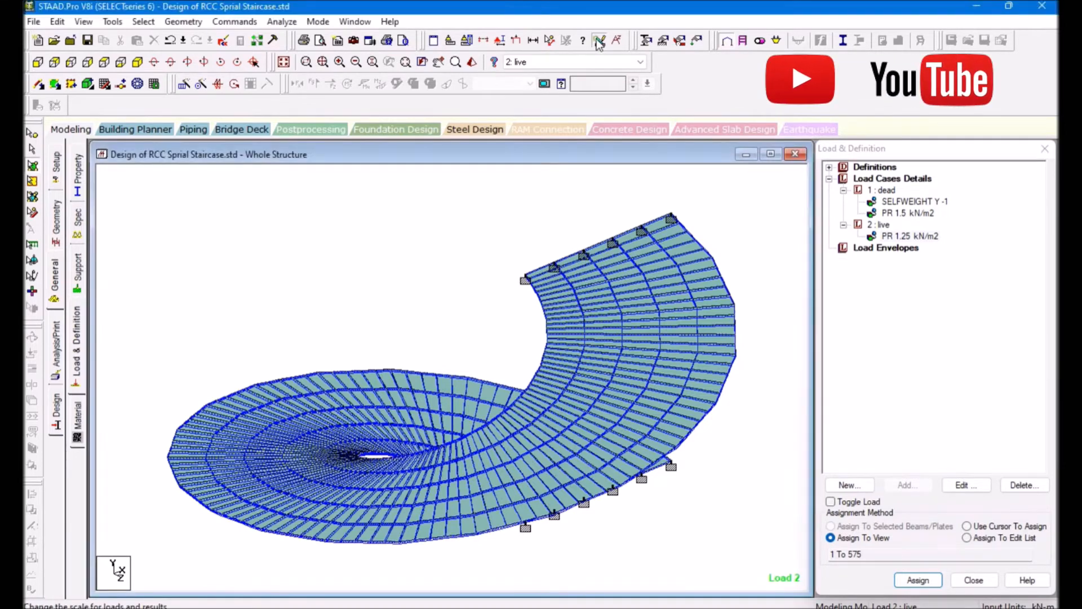
left_click(618, 145)
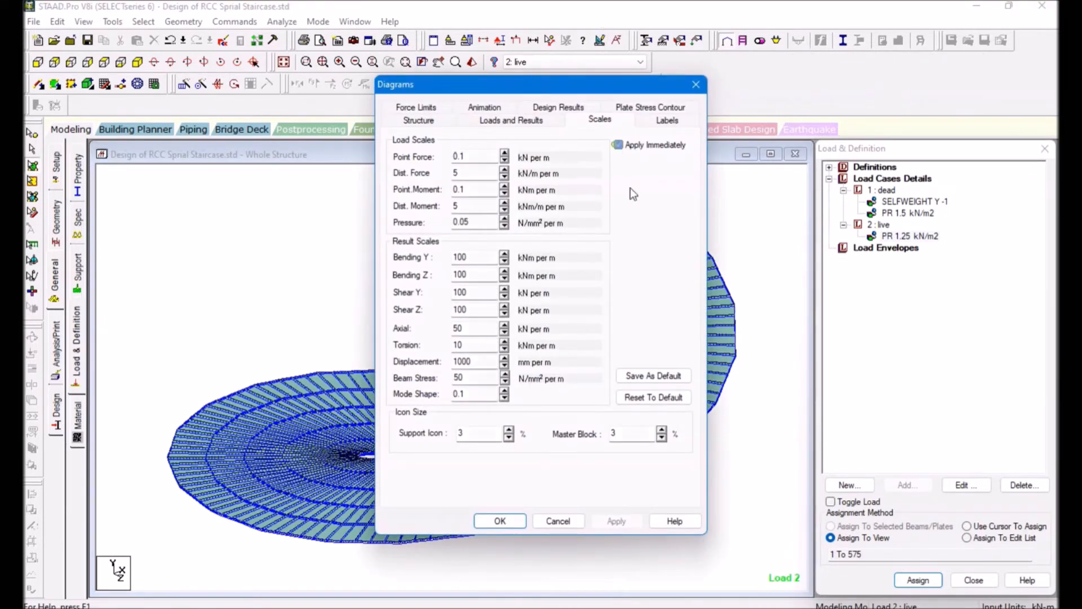
left_click(500, 521)
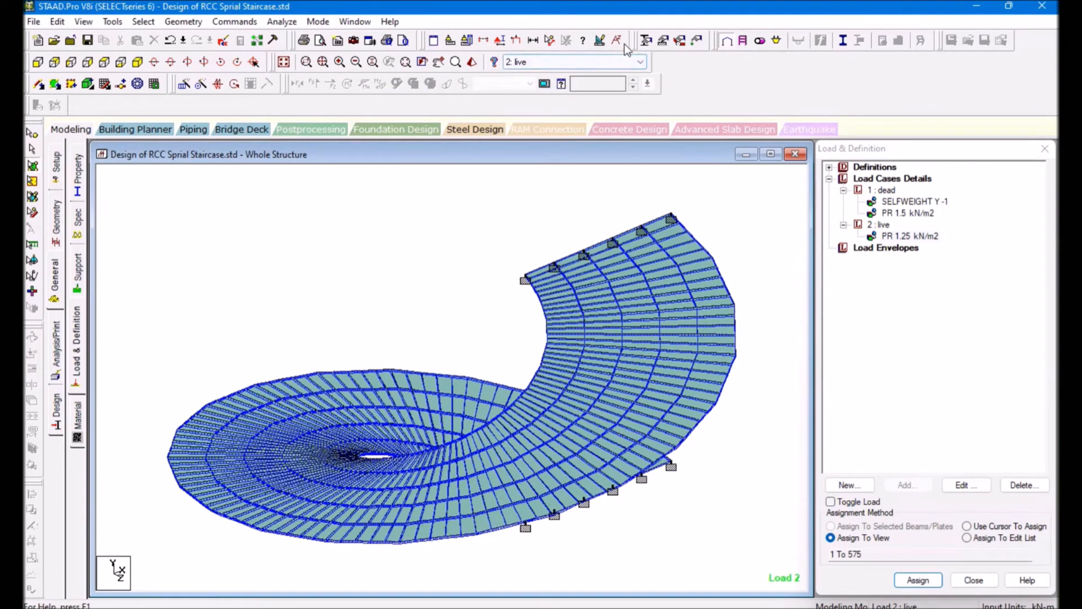
left_click(599, 40)
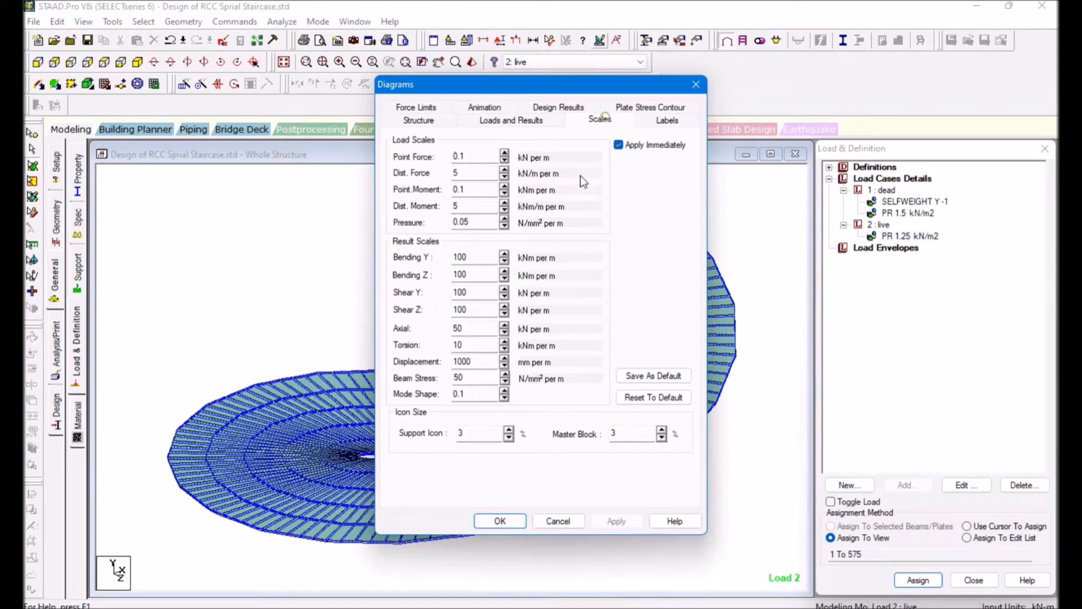
left_click(500, 520)
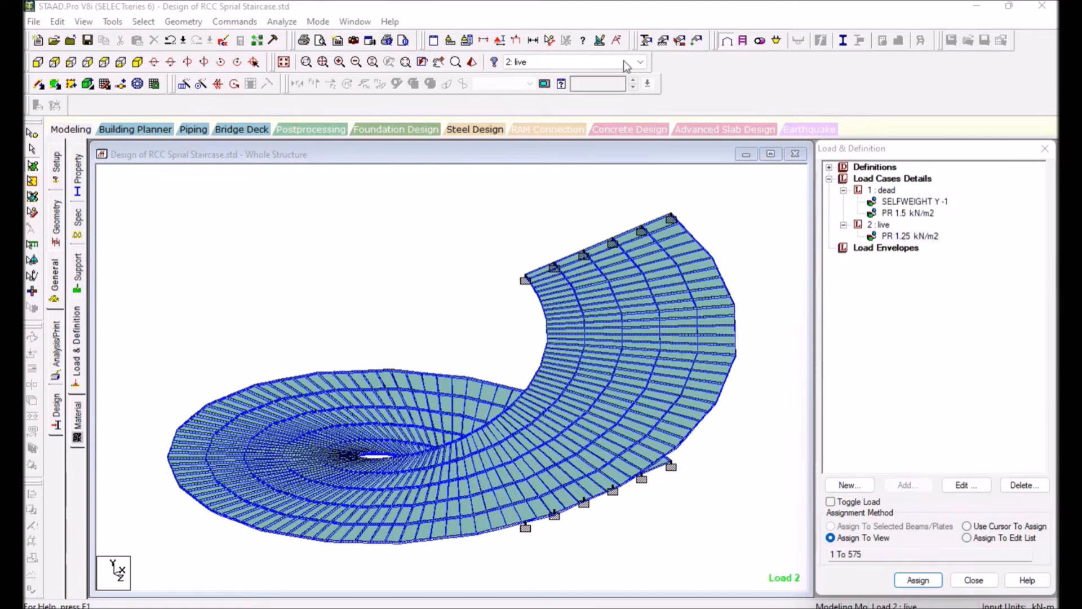
Set the pressure load display scale to 0.006 N/mm2 per m with immediate application enabled, and accept the diagram settings
left_click(599, 40)
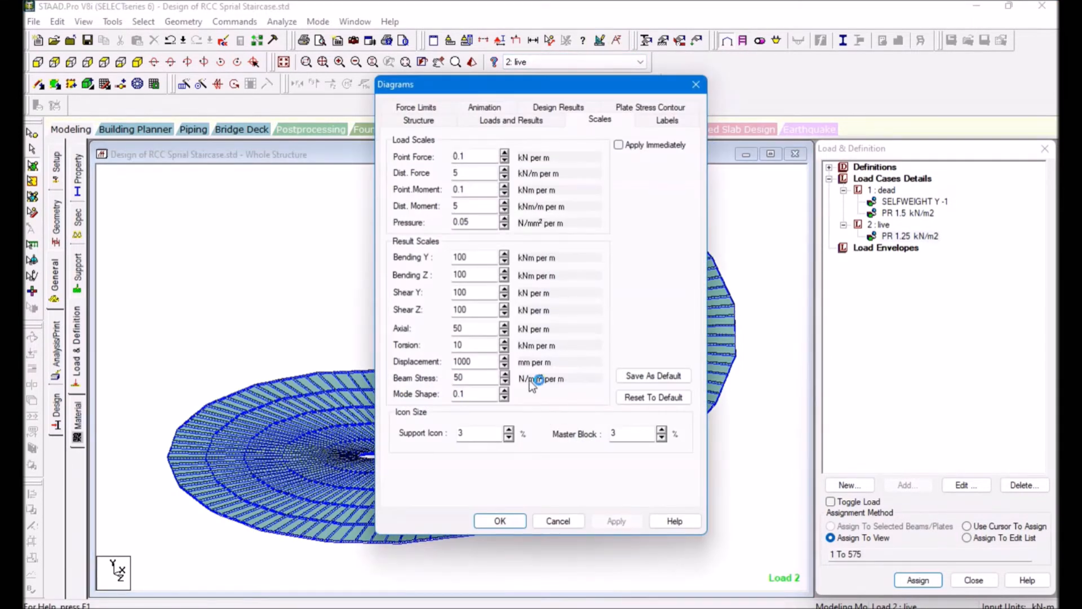
left_click(505, 221)
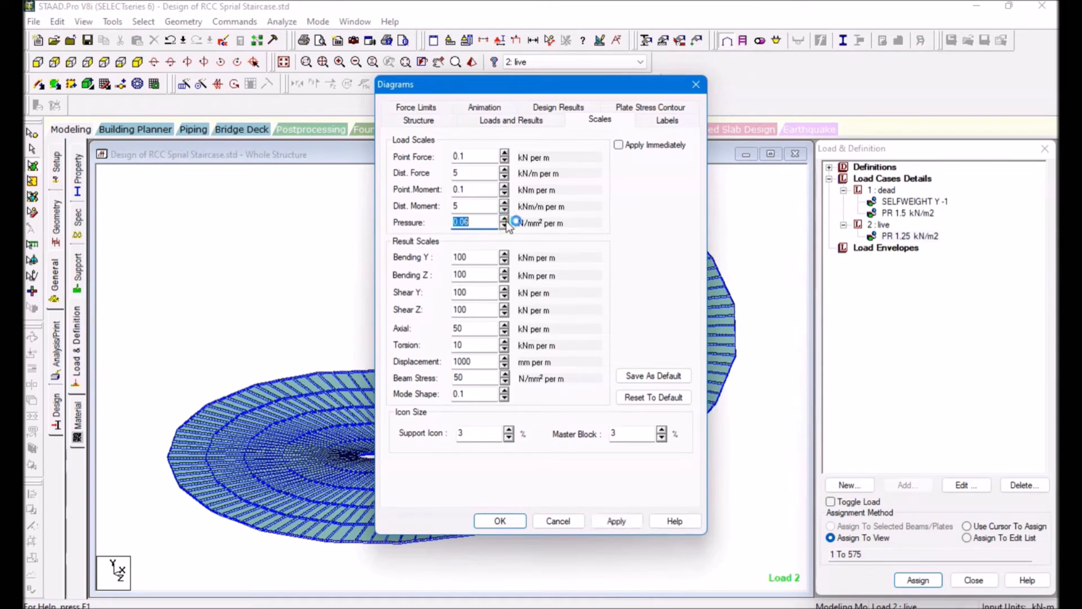
left_click(620, 146)
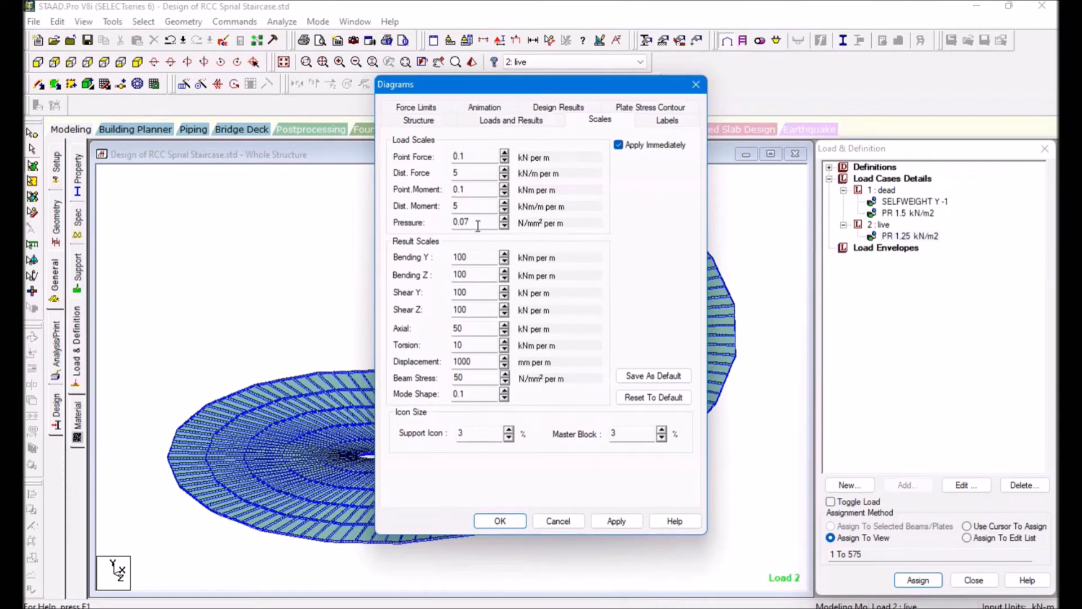
left_click(506, 227)
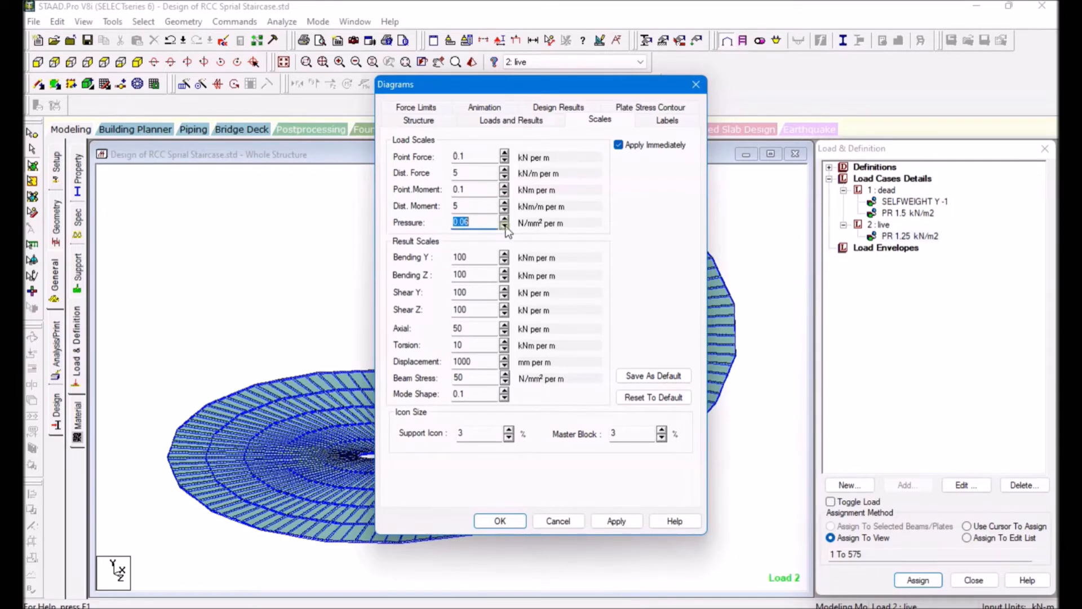
left_click(505, 226)
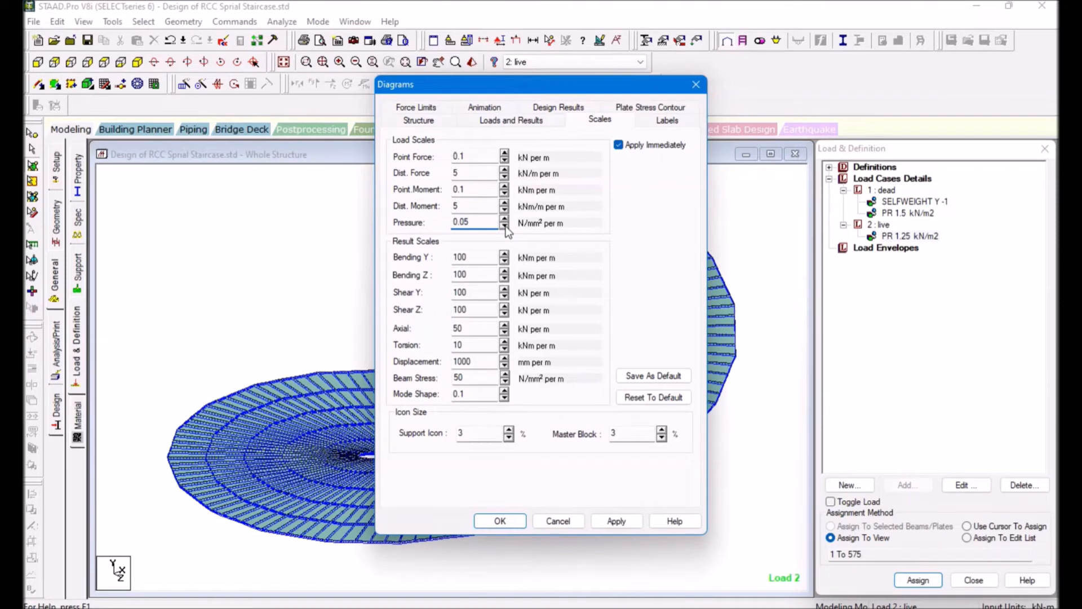
left_click(505, 226)
left_click(506, 226)
left_click(506, 226)
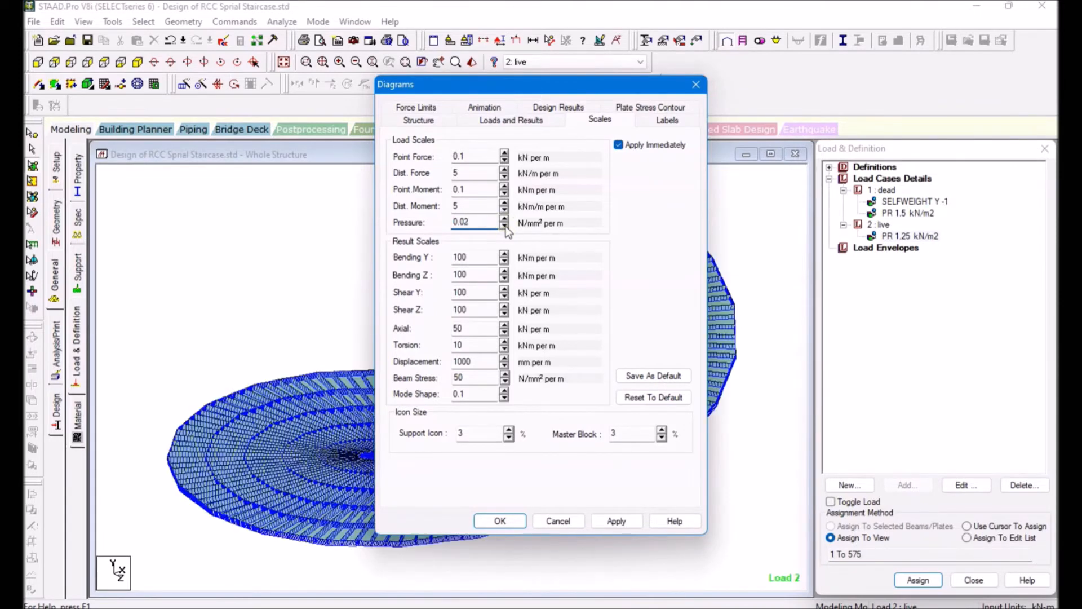
left_click(505, 228)
left_click(505, 227)
left_click(505, 227)
left_click(505, 227)
left_click(504, 227)
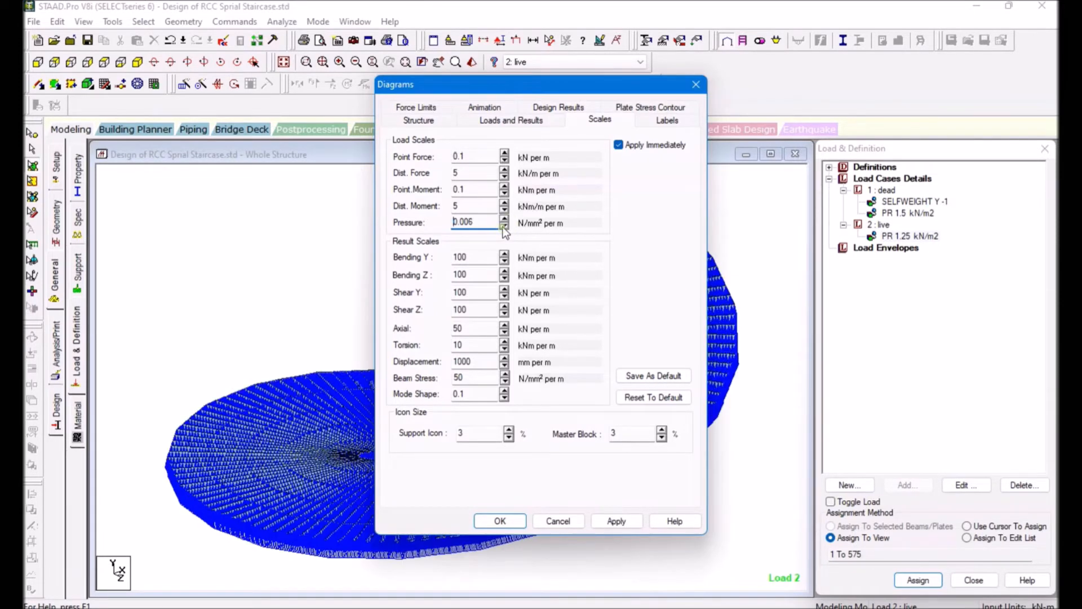
left_click(621, 528)
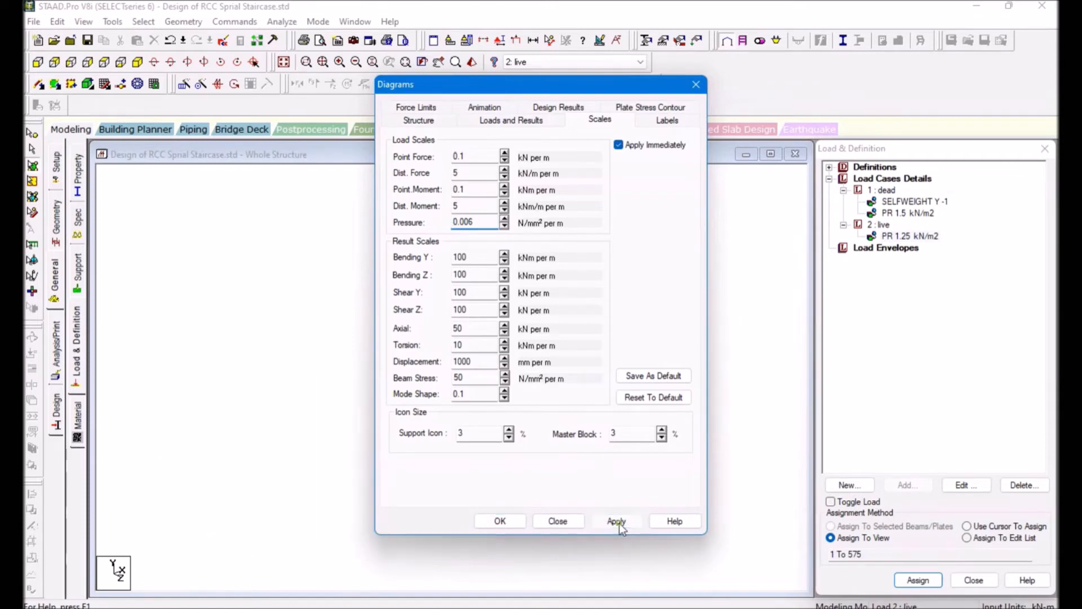
left_click(505, 521)
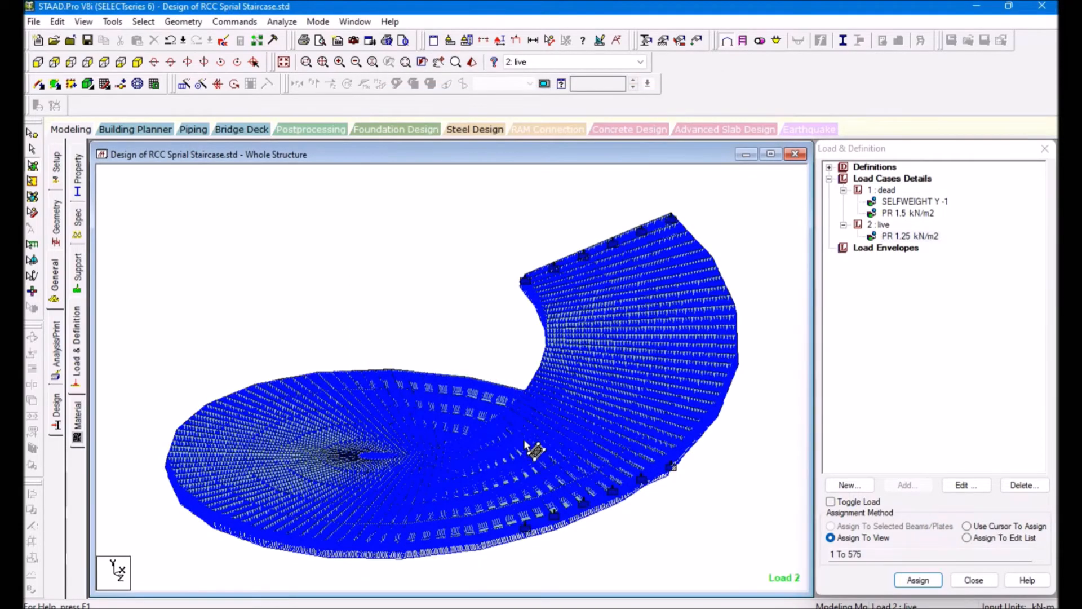
Examine the direction of the live pressure arrows on the plates around the staircase's lower outer edge
scroll(529, 444, "up", 1)
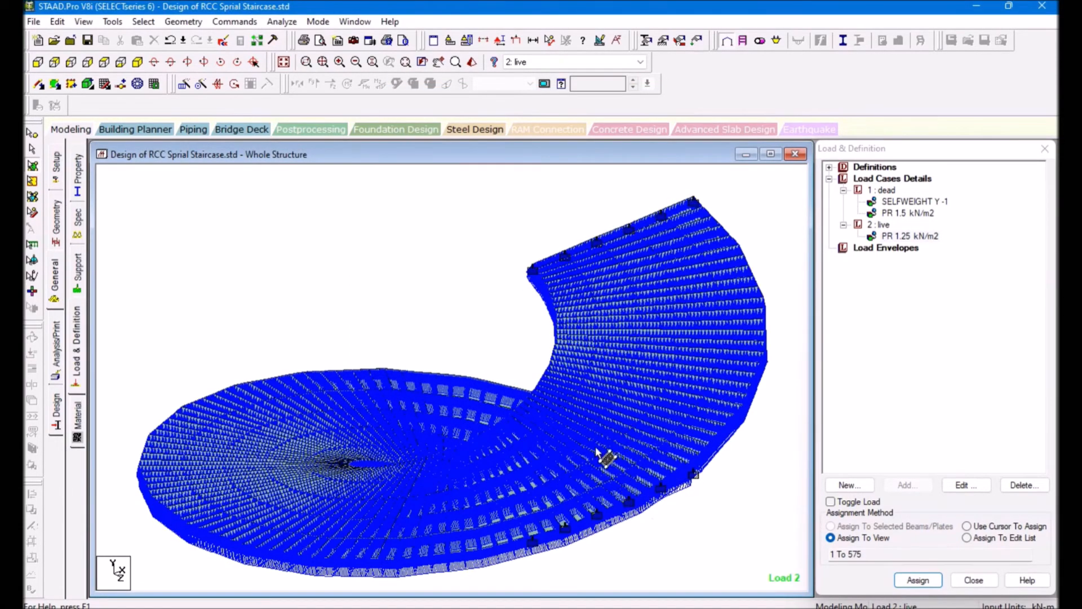
scroll(603, 454, "up", 1)
scroll(633, 473, "up", 2)
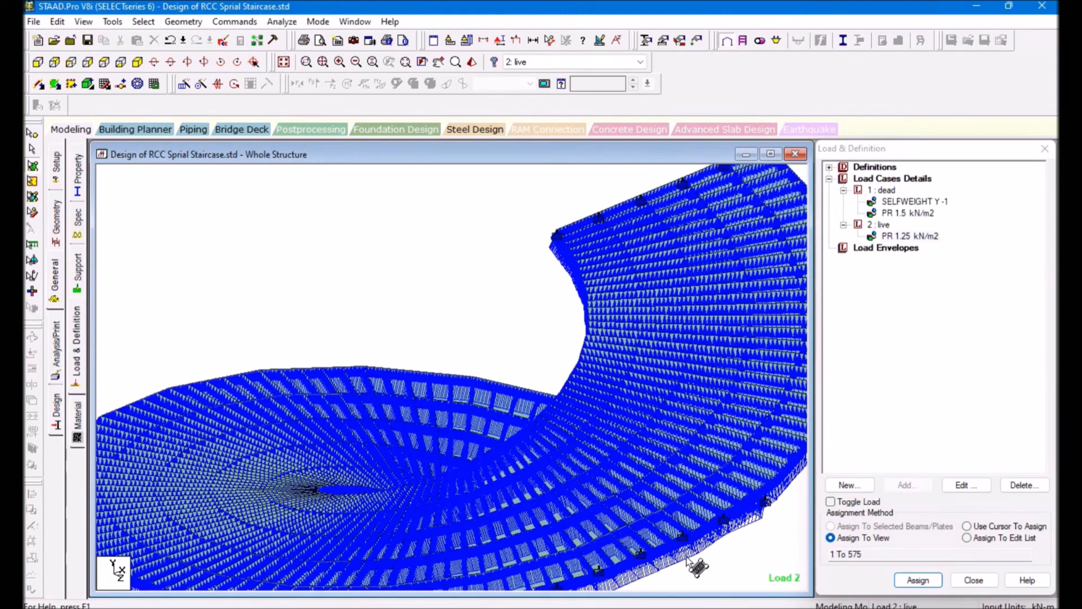
scroll(507, 387, "up", 1)
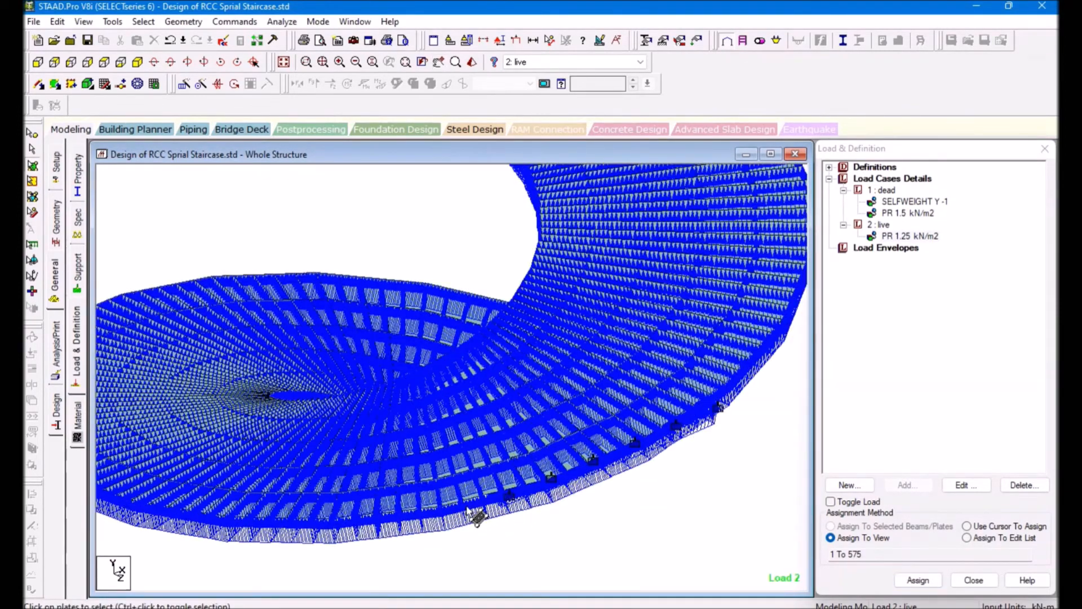
scroll(449, 514, "up", 2)
scroll(458, 522, "up", 2)
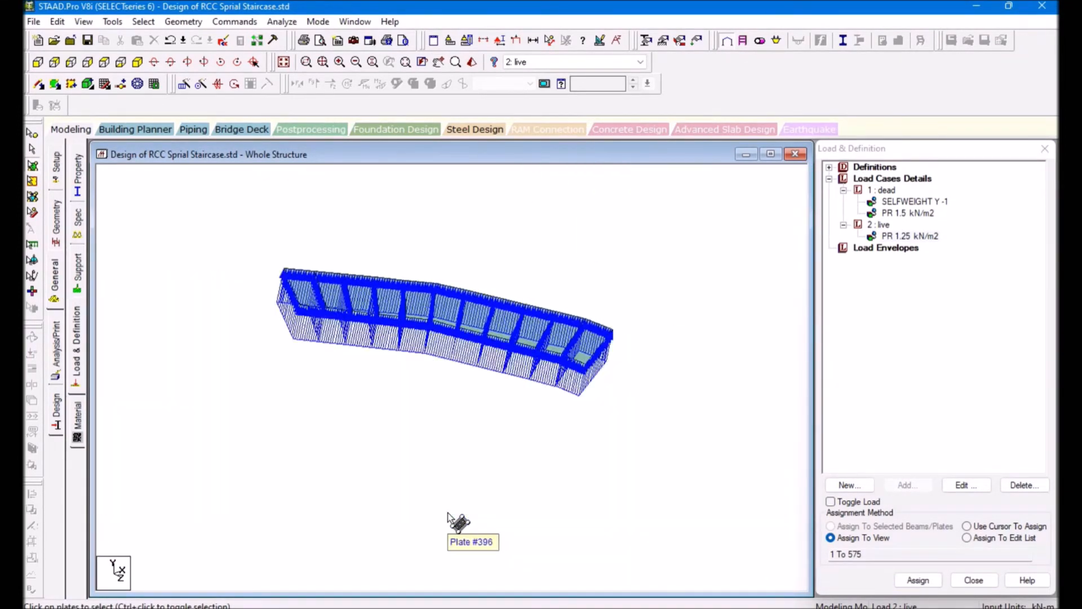
scroll(458, 522, "up", 1)
scroll(450, 516, "up", 1)
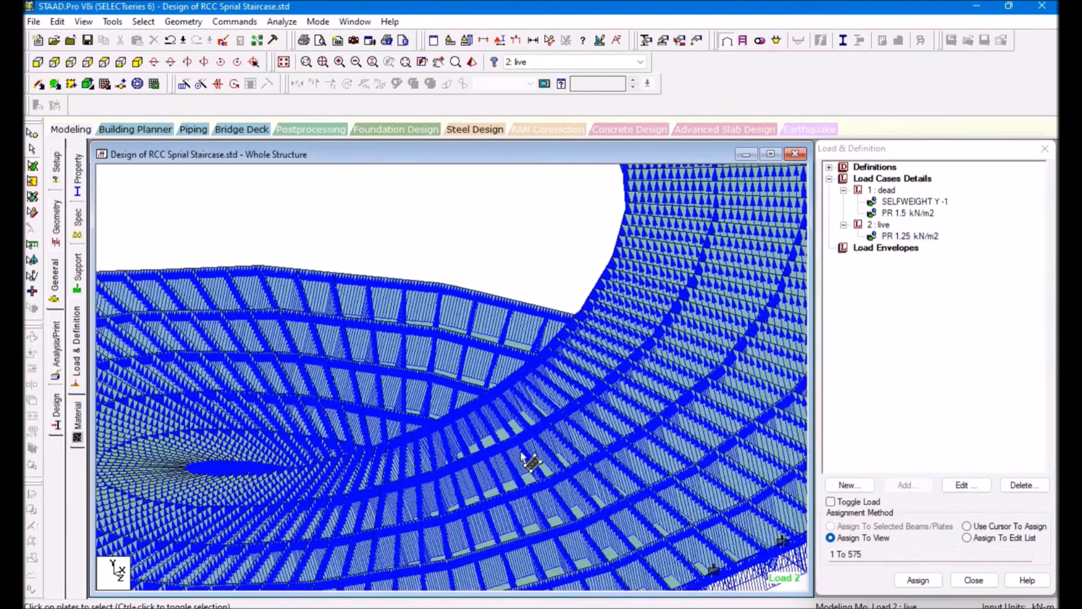
middle_click_drag(729, 579, 683, 522)
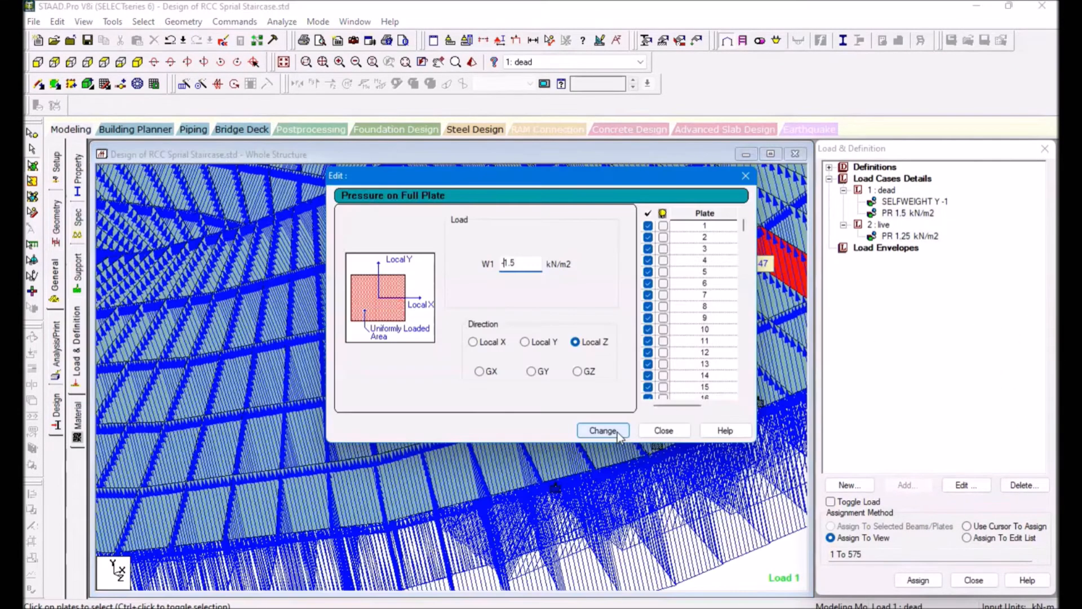
Change the full-plate pressure to -1.5 kN/m2 in the dead case and to -1.25 kN/m2 in the live case
left_click(614, 431)
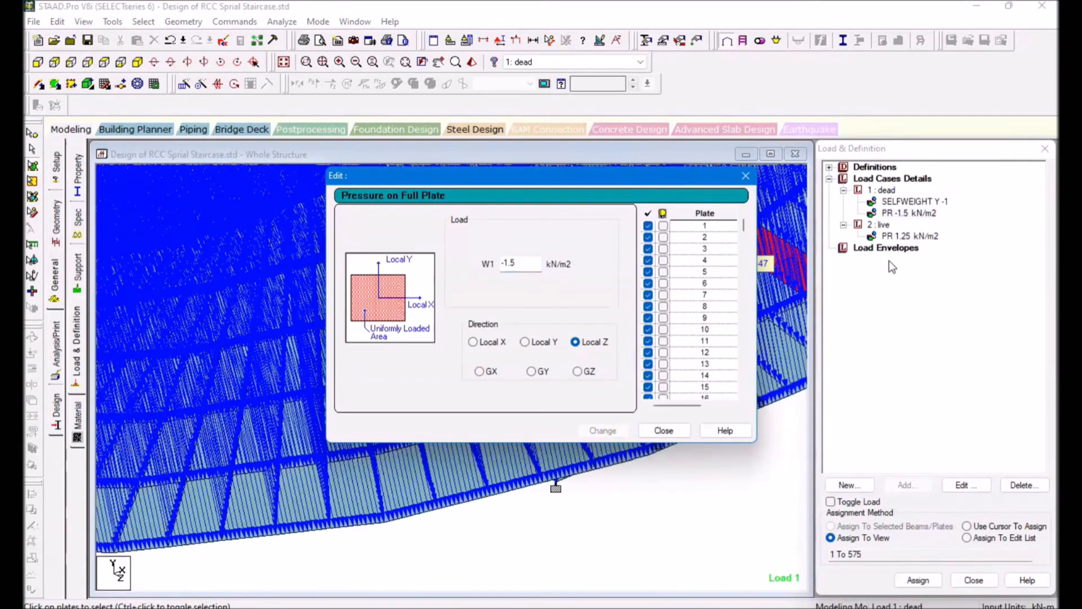
left_click(665, 430)
left_click(904, 237)
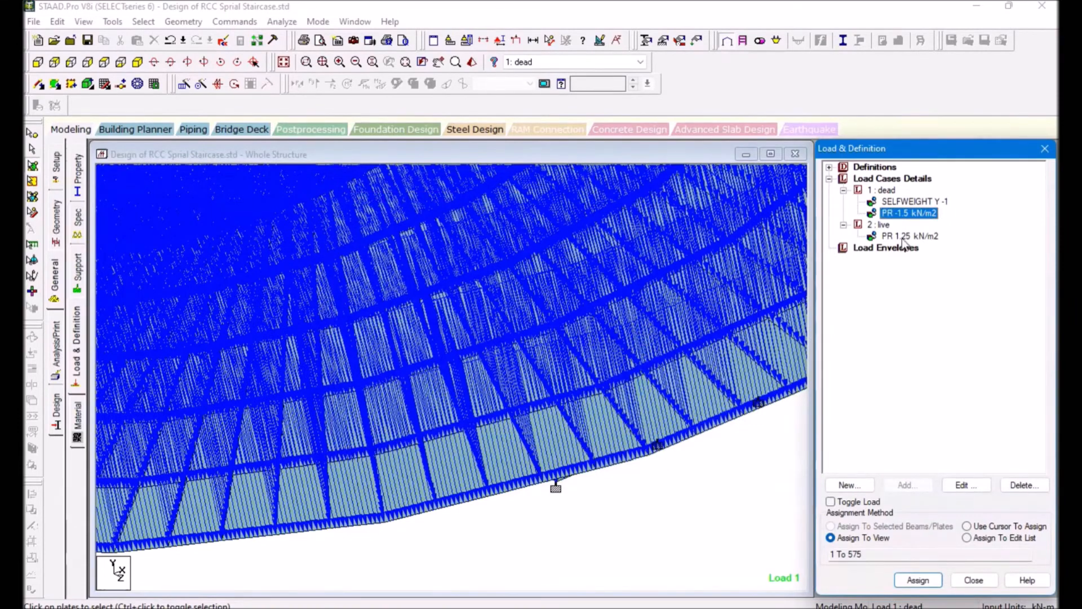
double_click(905, 237)
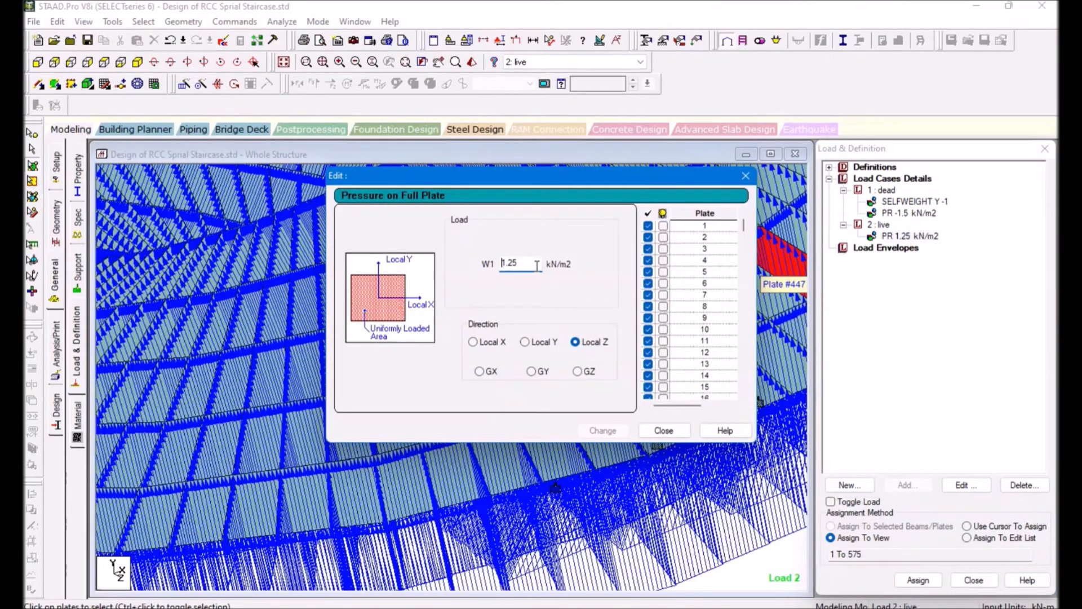
left_click(620, 429)
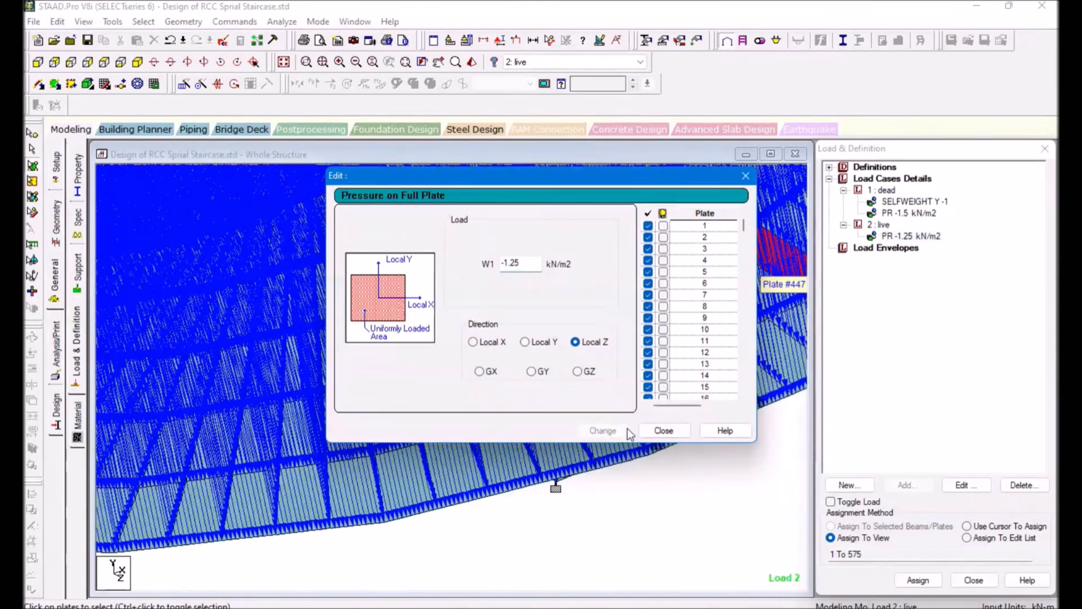
left_click(673, 432)
left_click(519, 521)
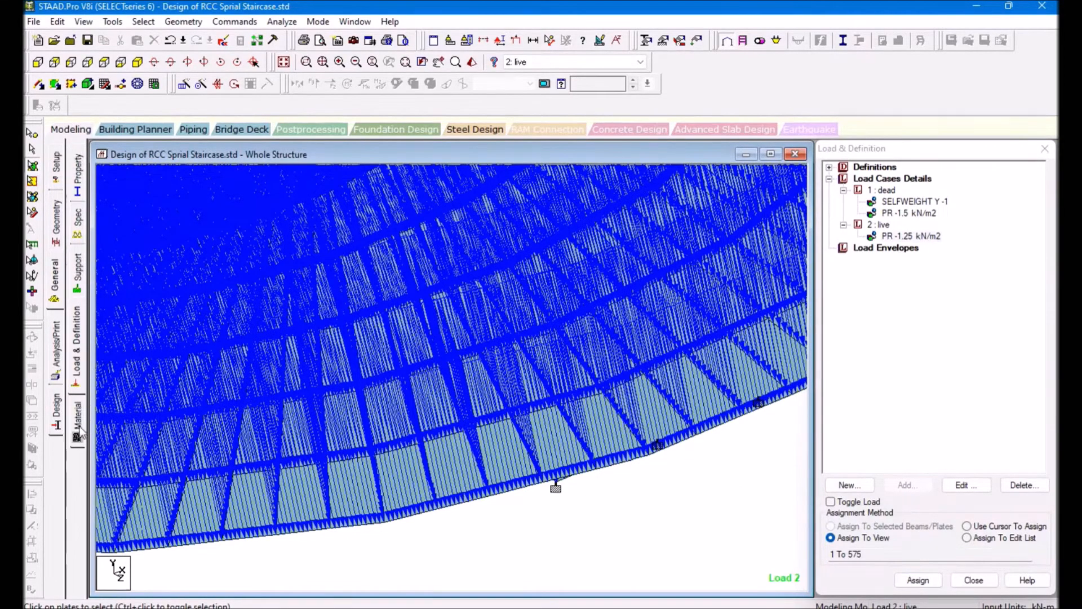
Add a Perform Analysis command with the No Print option to the model
left_click(56, 370)
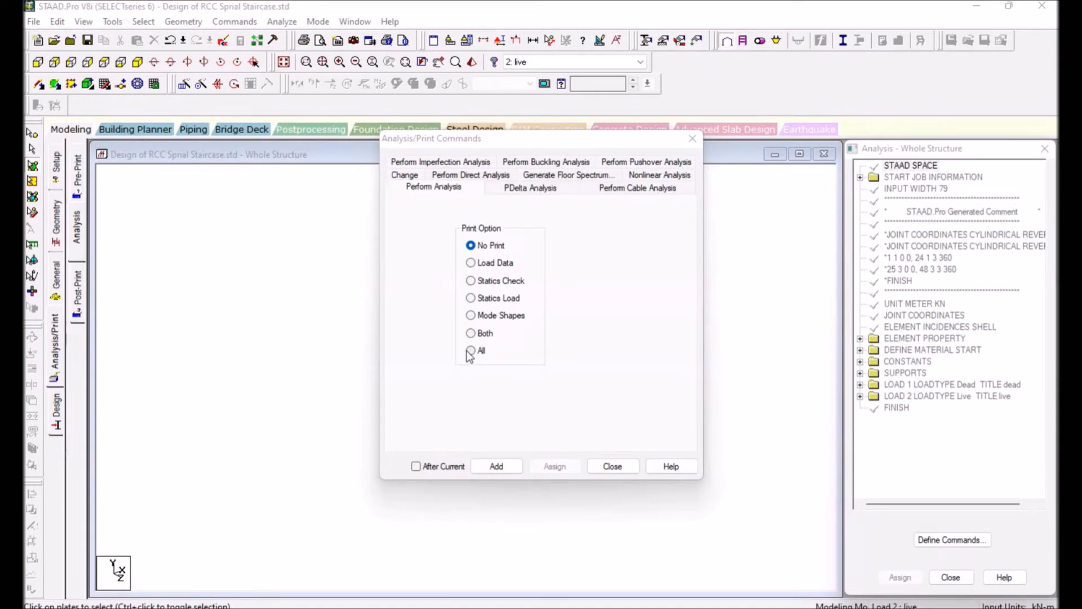
left_click(502, 467)
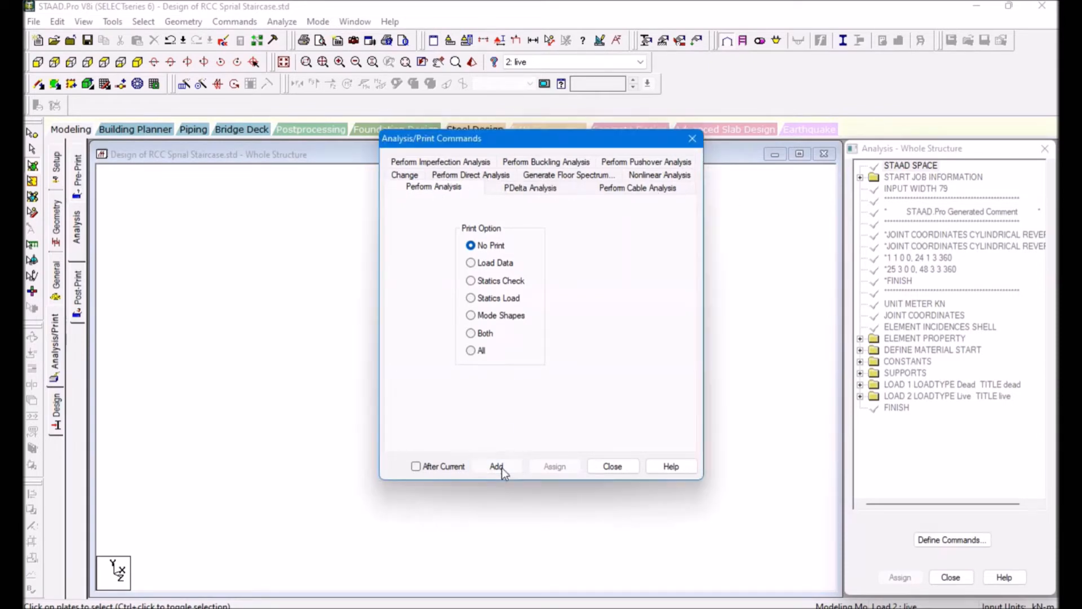
left_click(612, 467)
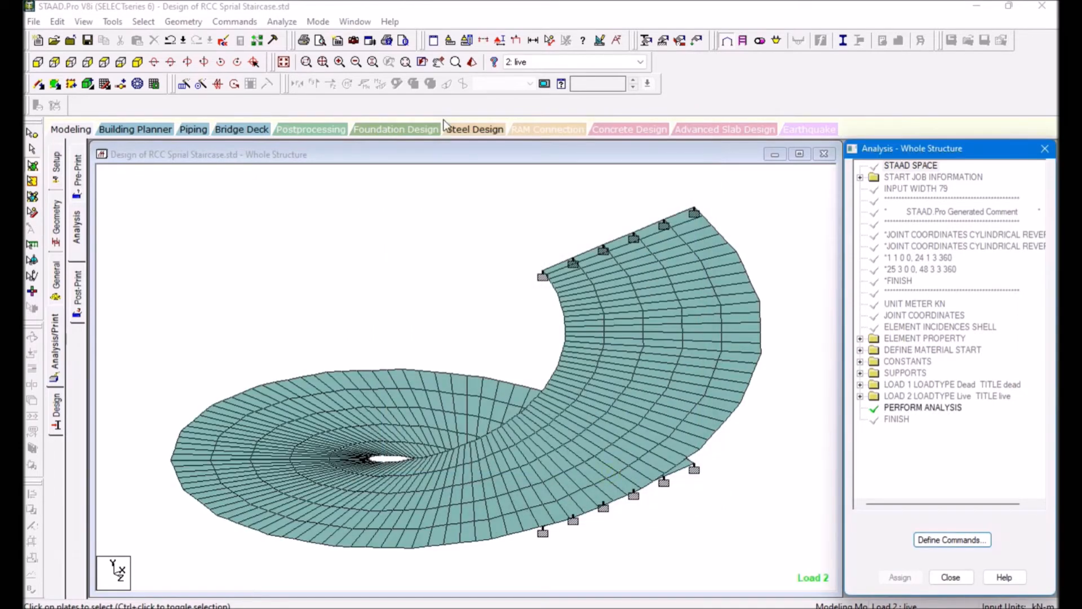
Save the modified structure, run the analysis, check its error and warning summary, and open the output file
left_click(282, 23)
left_click(308, 37)
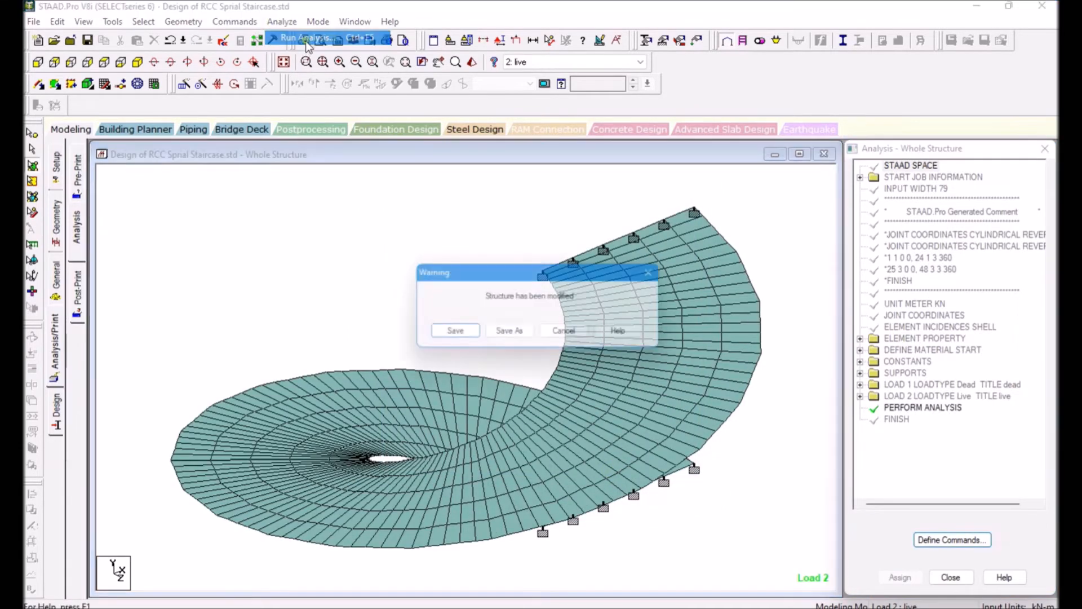
left_click(454, 334)
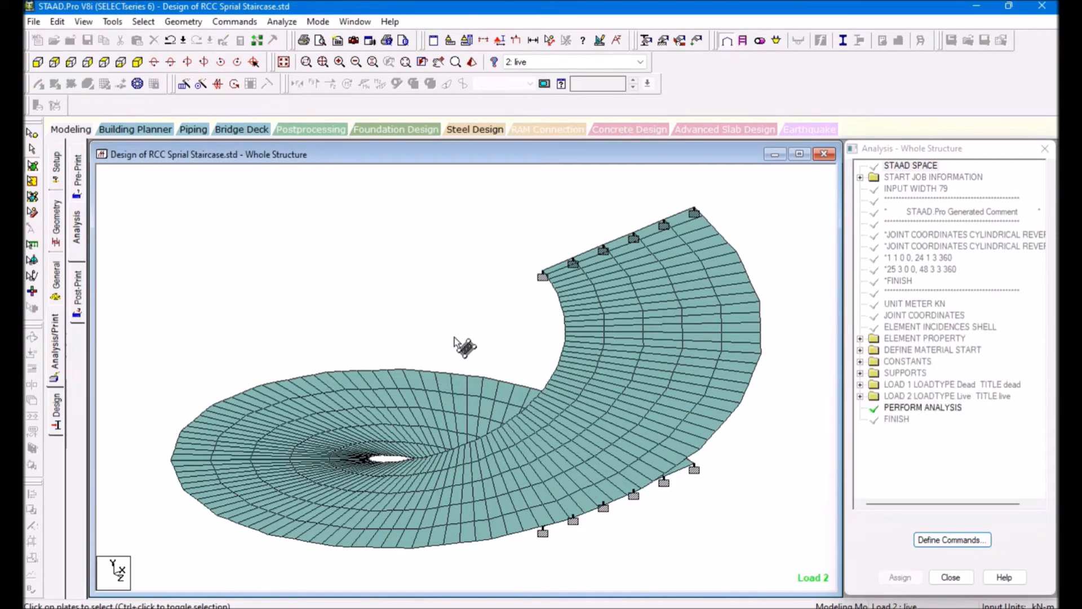
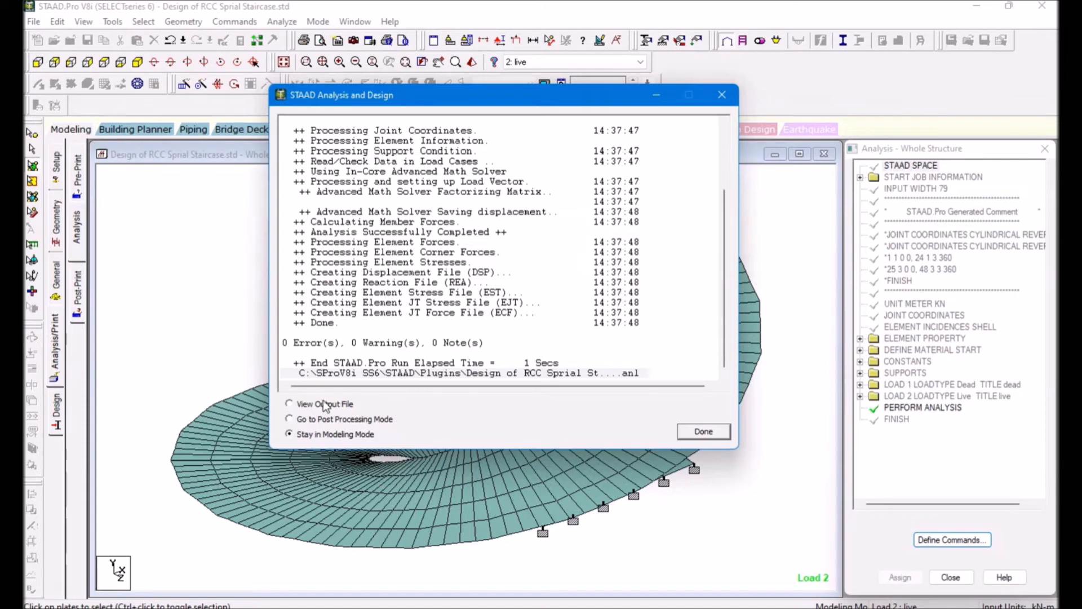
triple_click(483, 345)
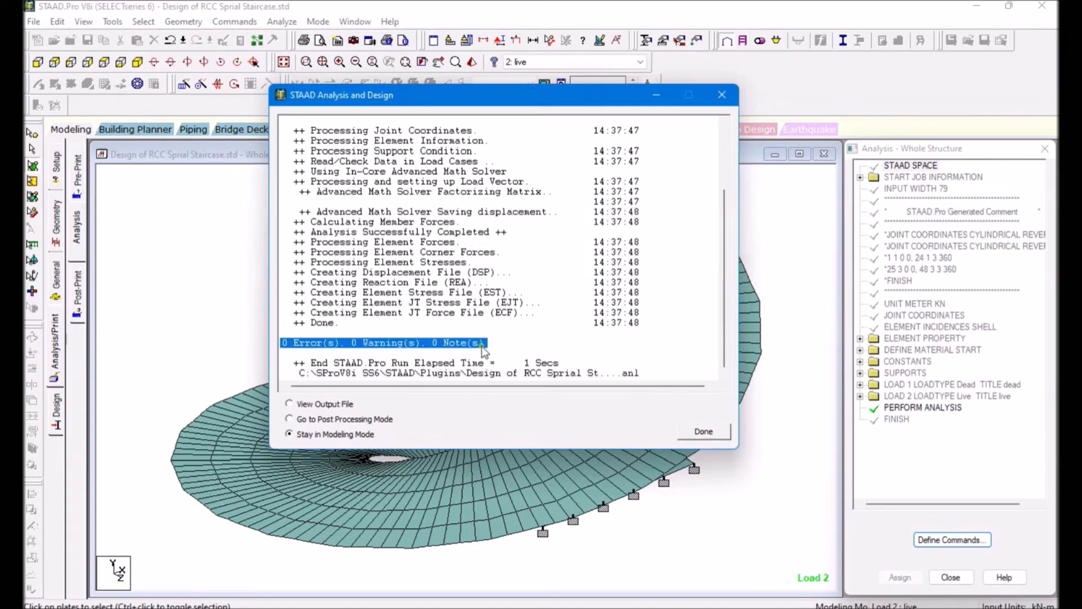
left_click(333, 405)
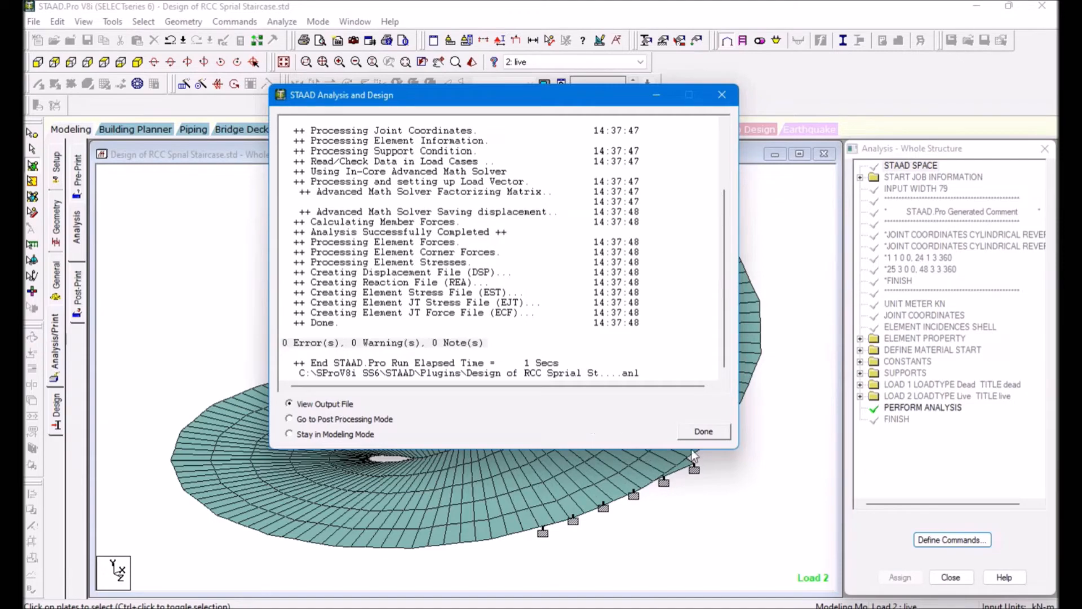
left_click(715, 437)
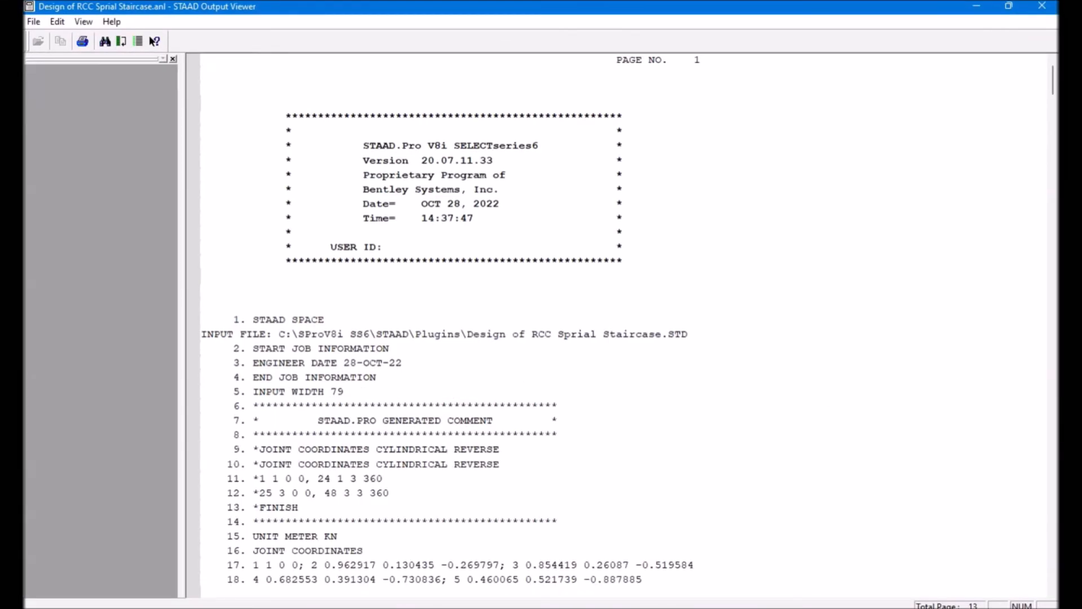
Read through the analysis output file from the joint coordinates to the problem statistics at the end, and close it
scroll(370, 328, "down", 10)
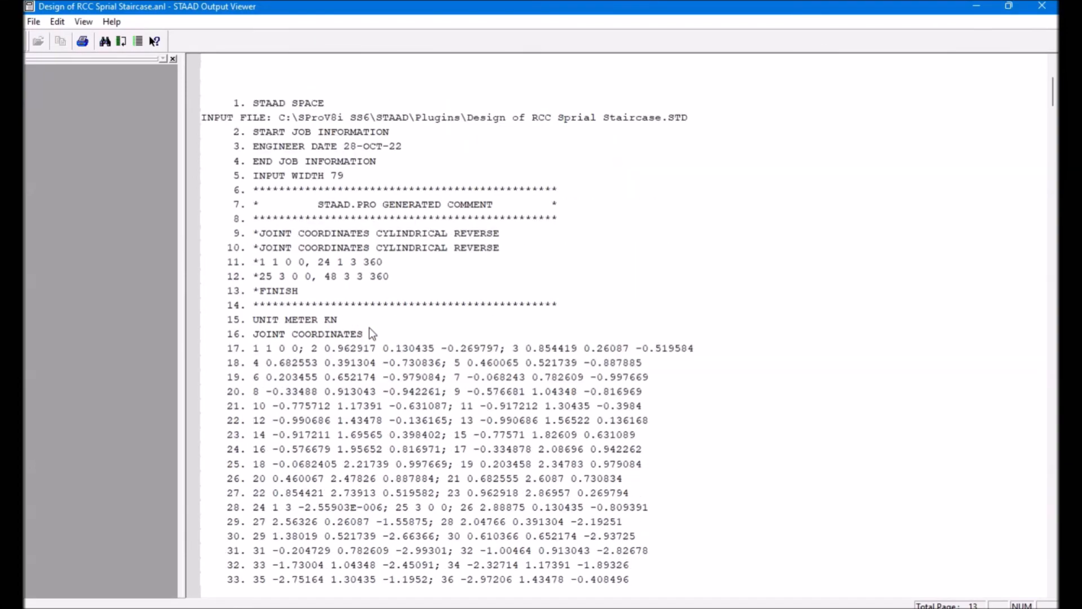
scroll(370, 328, "down", 19)
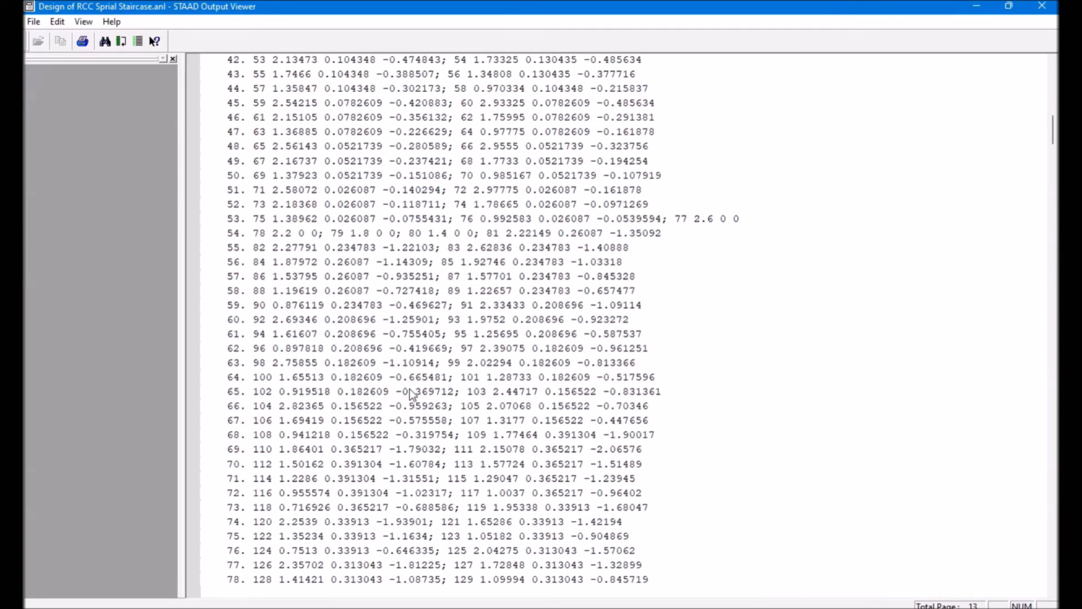
scroll(433, 389, "down", 20)
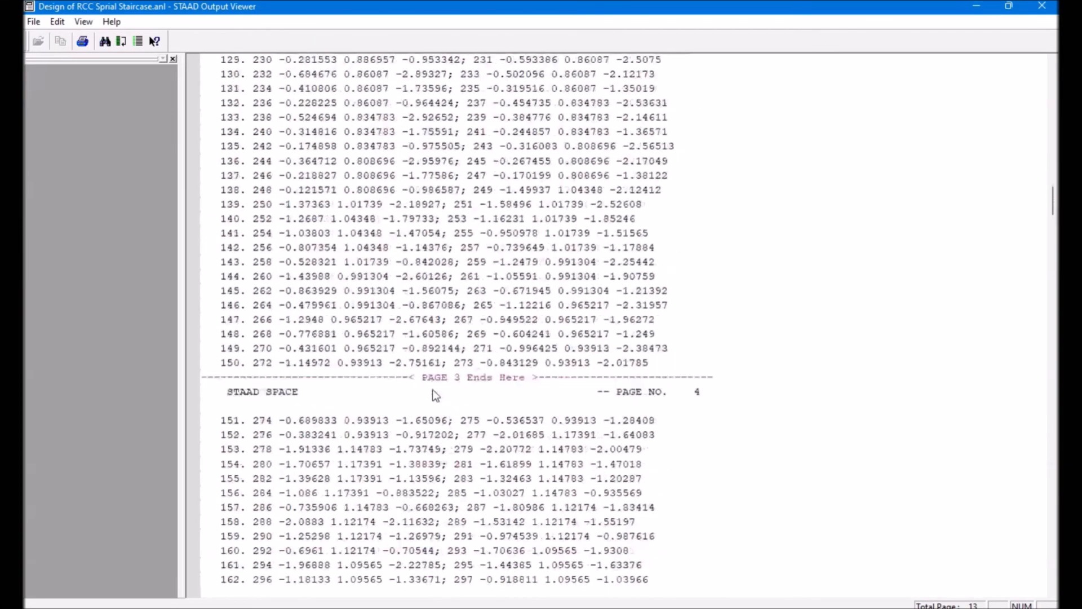
scroll(433, 389, "down", 20)
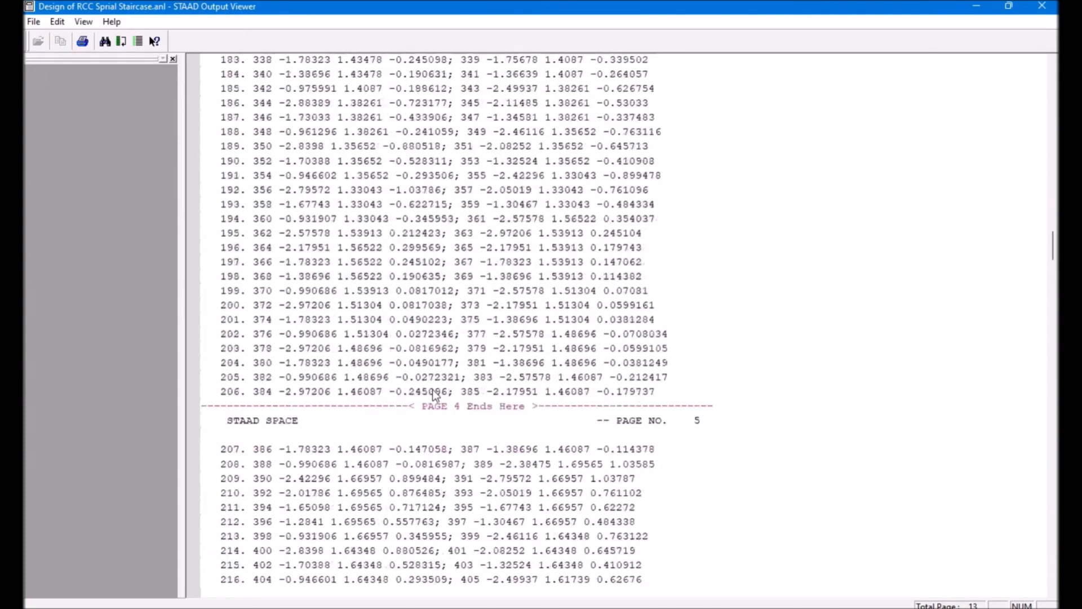
scroll(433, 389, "down", 7)
left_click_drag(1052, 296, 1051, 558)
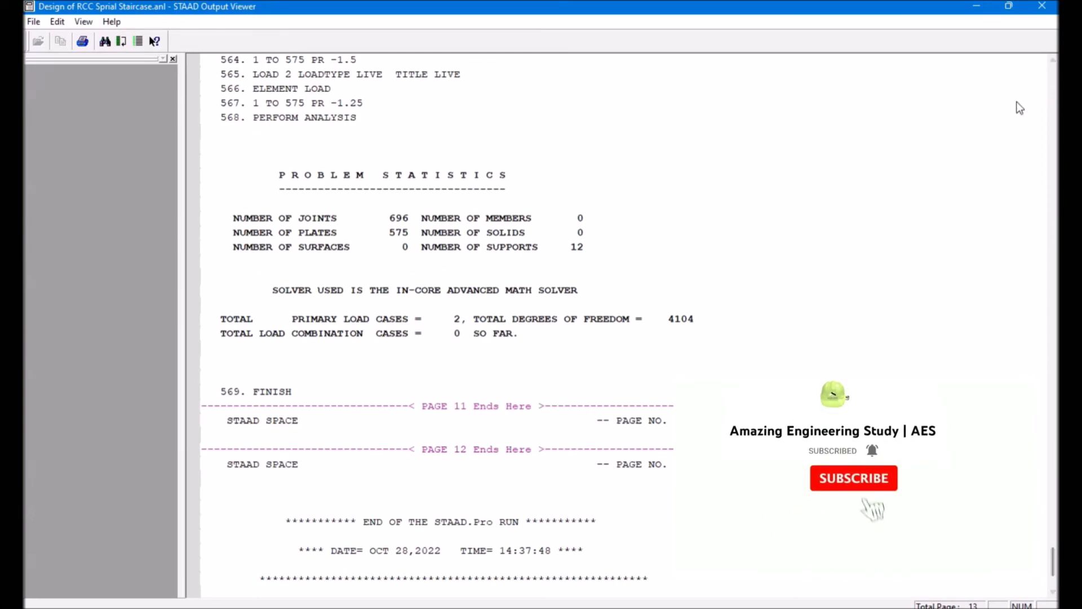
left_click(1042, 6)
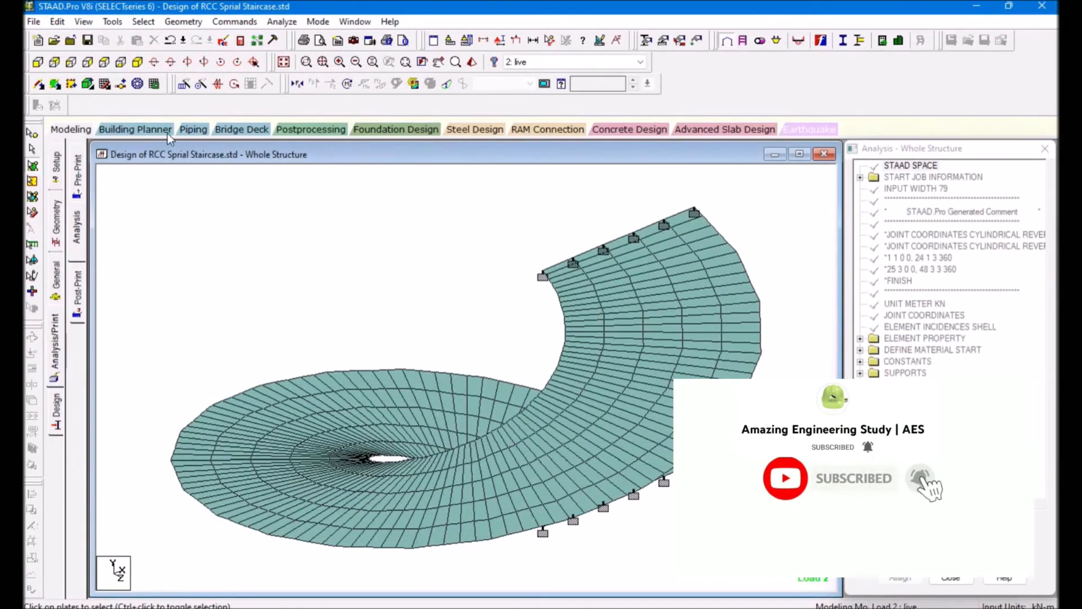
Enter postprocessing with the dead and live load cases included in the results, and maximise the displacement view
left_click(312, 131)
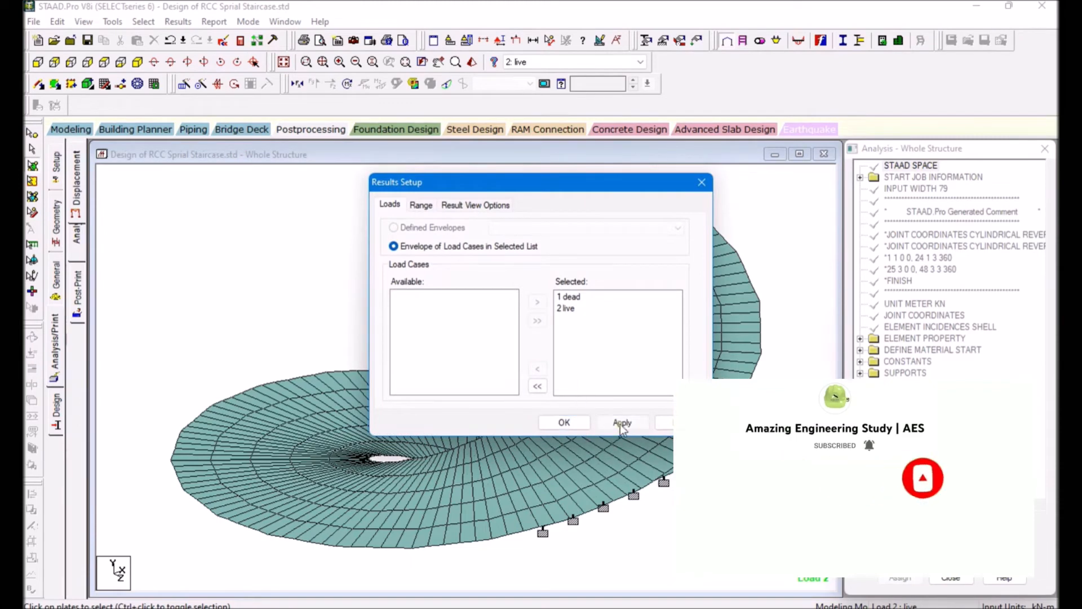
left_click(567, 422)
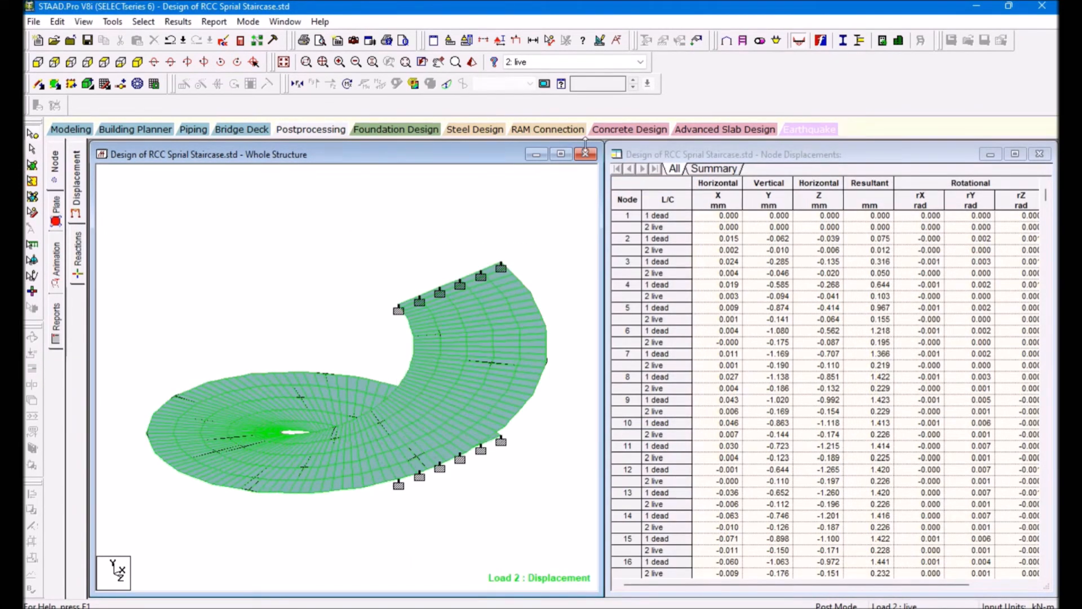
left_click(561, 154)
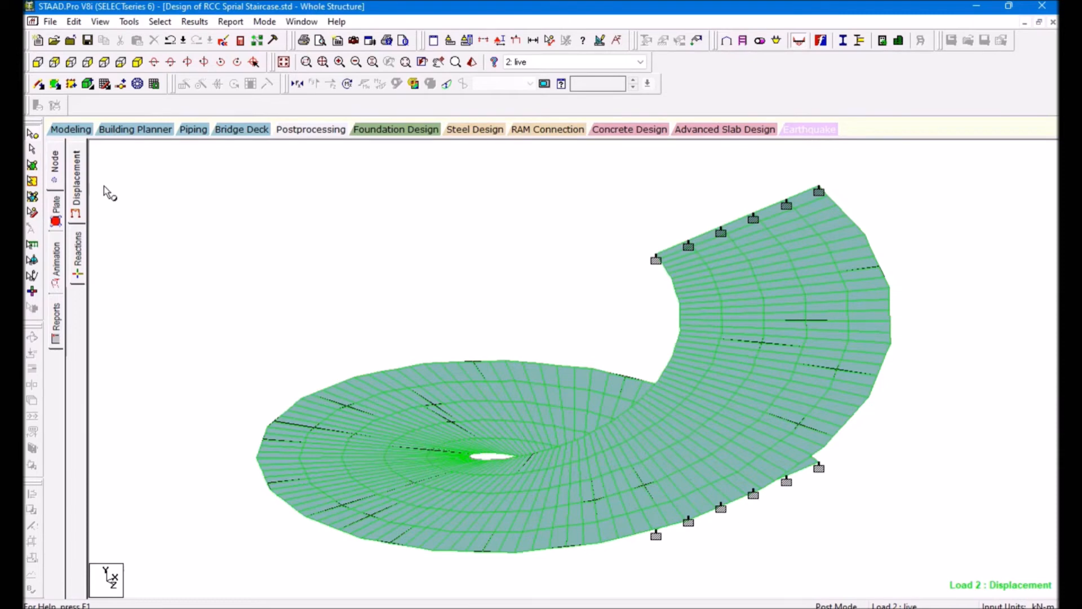
Play the deflection animation of the staircase under the live load, and stop it without changing the diagram settings
left_click(55, 257)
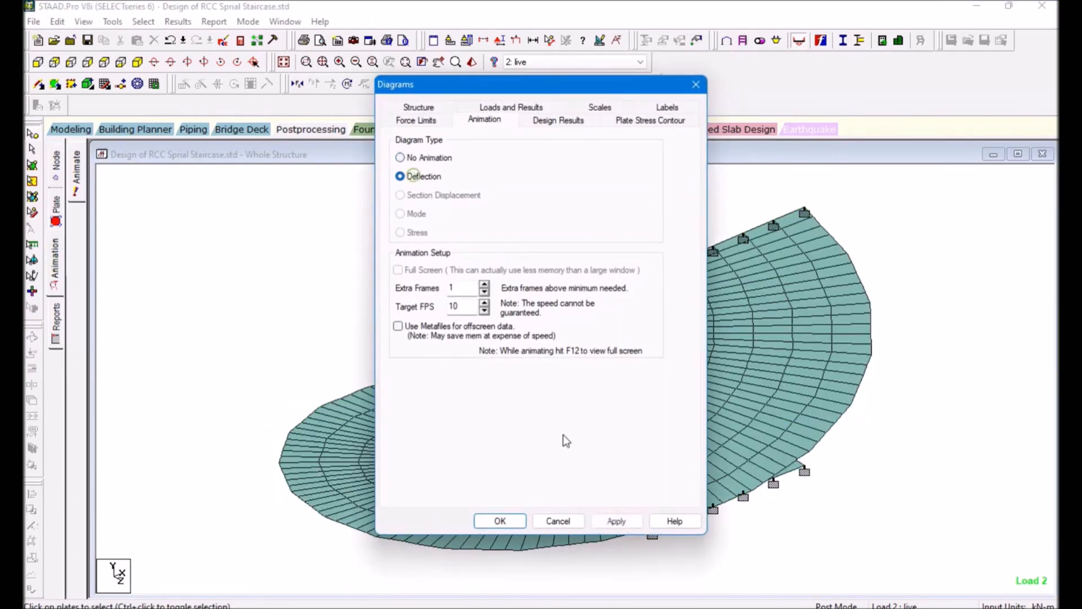
left_click(516, 521)
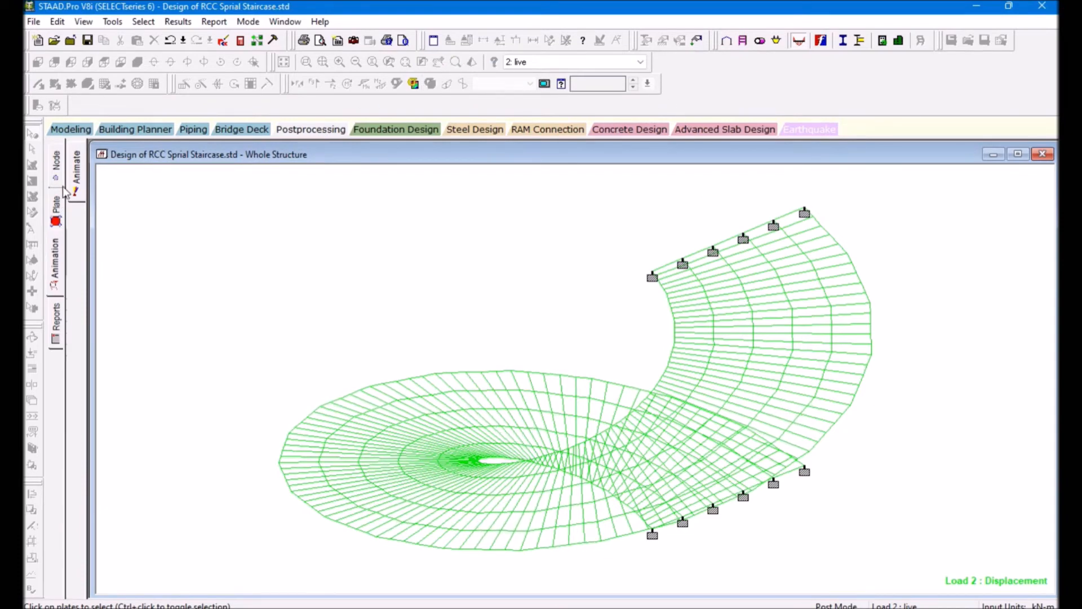
left_click(76, 169)
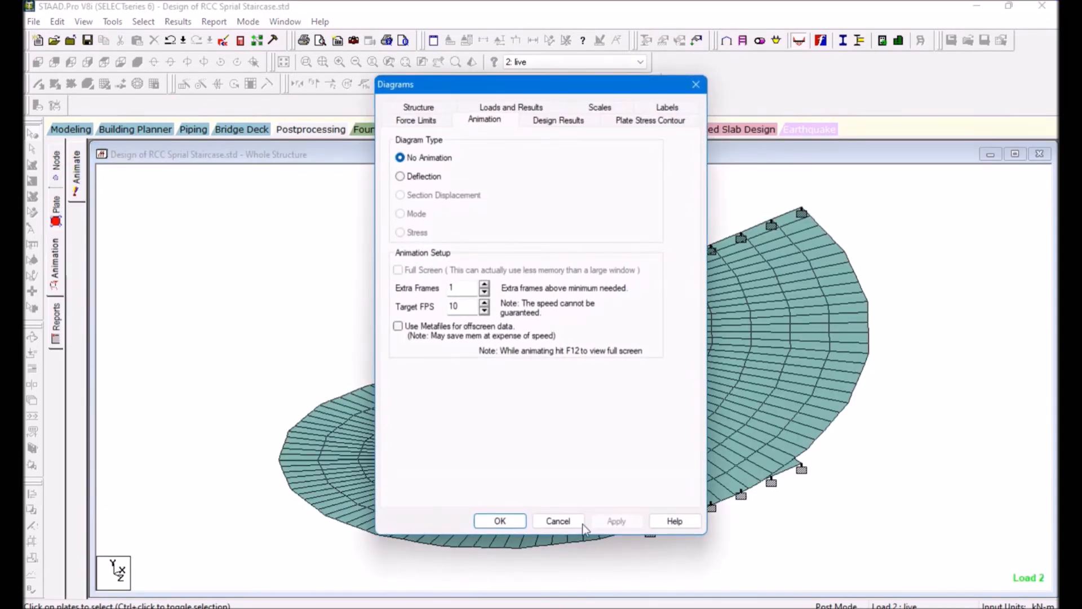
left_click(558, 522)
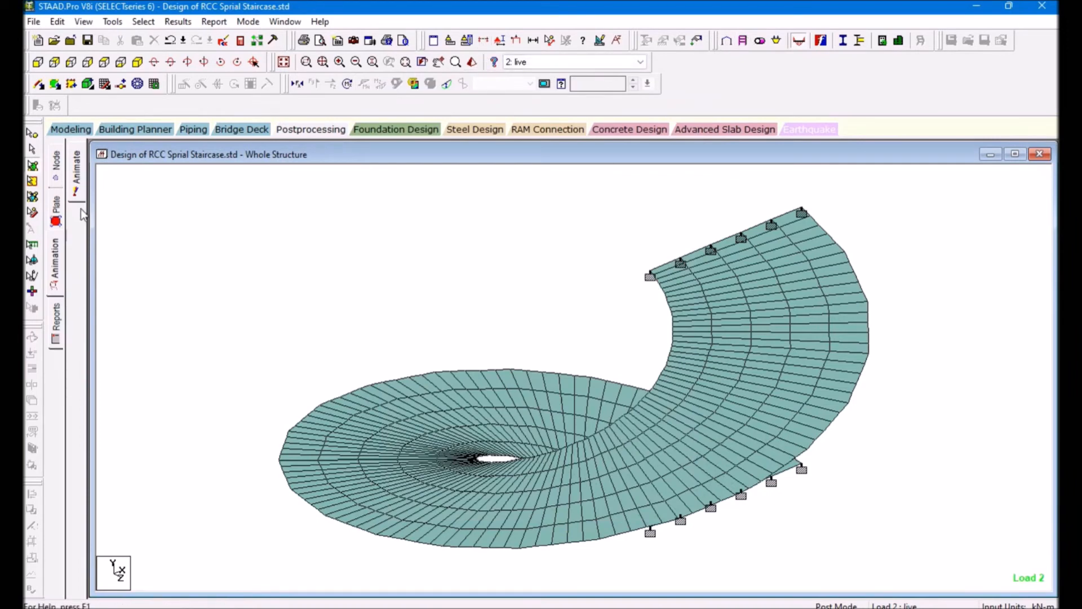
Show the Max Absolute plate stress contour with normal fill for the live load case
left_click(429, 84)
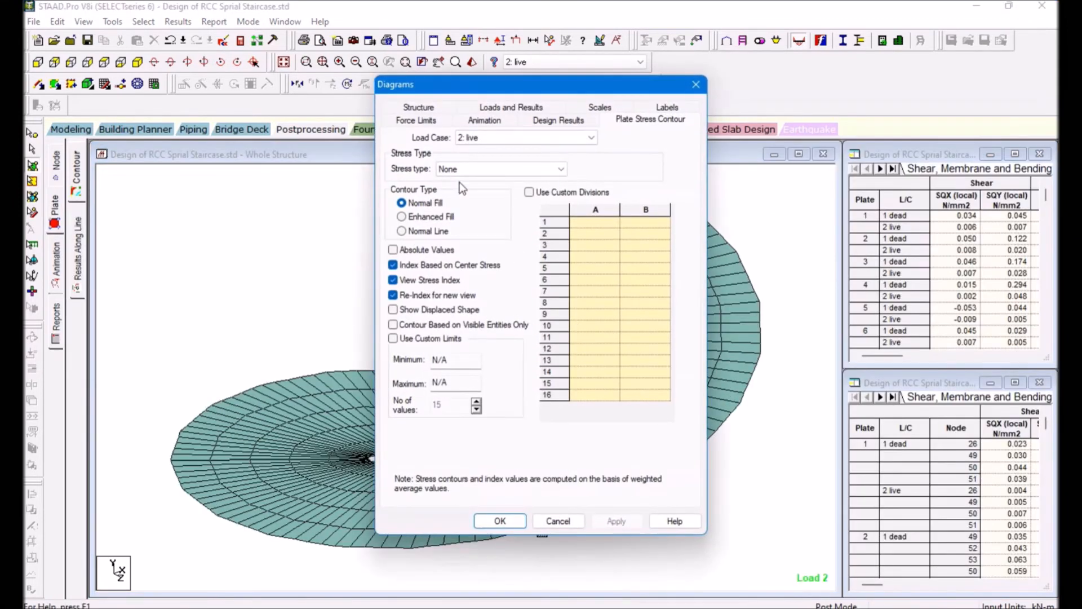
left_click(476, 168)
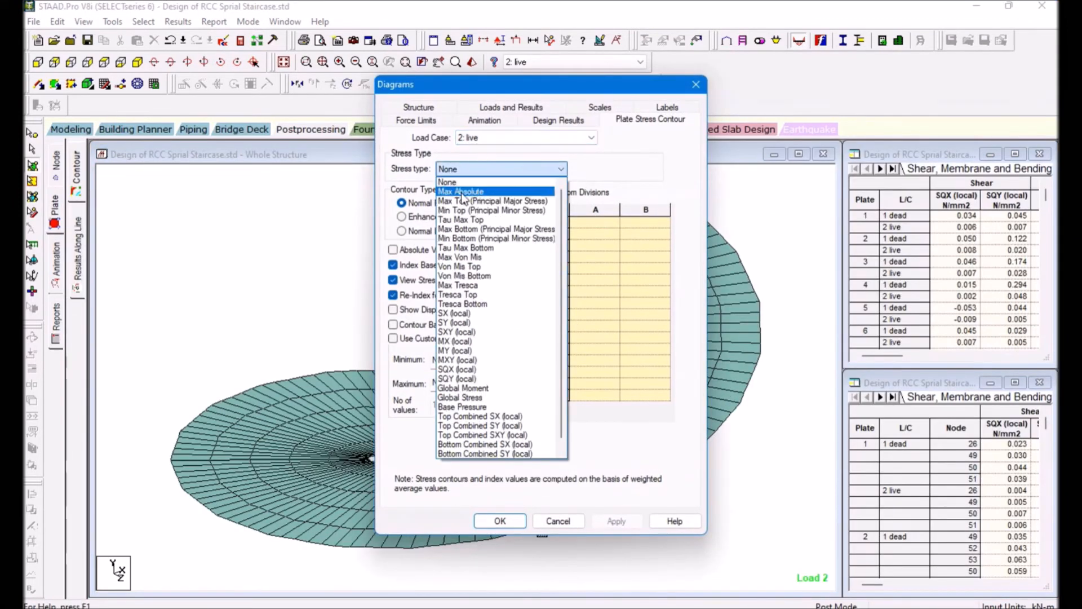
left_click(462, 193)
left_click(618, 521)
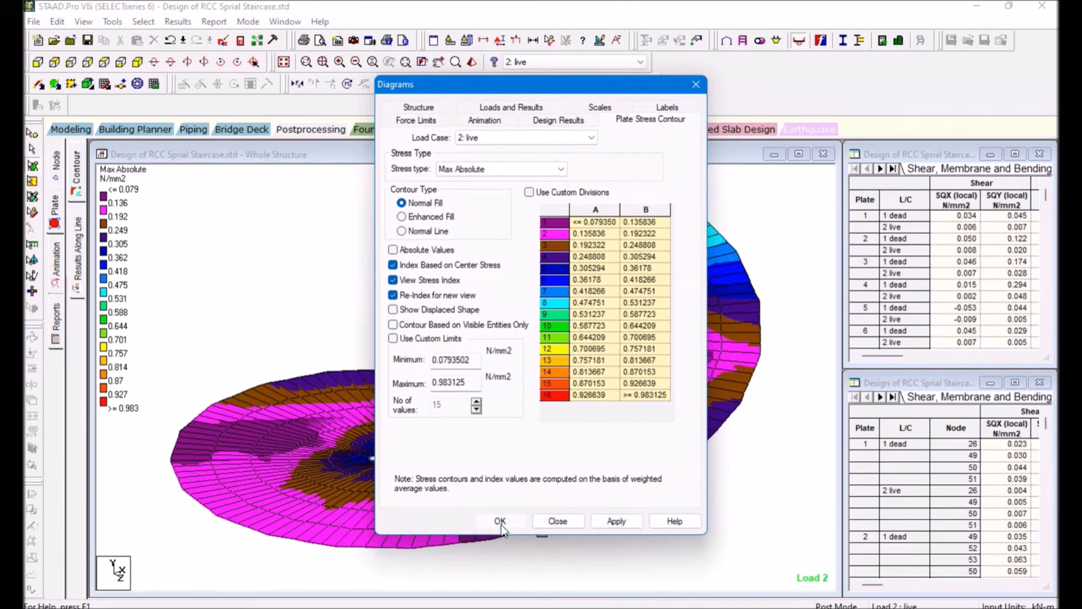
left_click(502, 524)
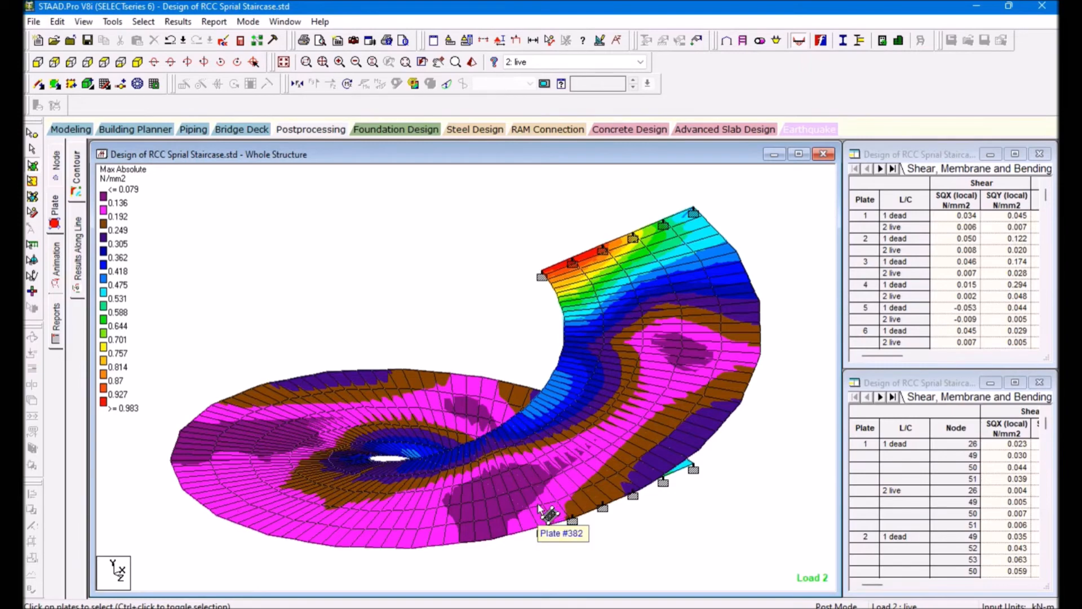
Examine the plate stress contours on the staircase from a rotated angle showing both supported end edges
key("Left")
key("Left")
key("Left")
key("Left")
key("Left")
key("Left")
key("Left")
key("Left")
key("Left")
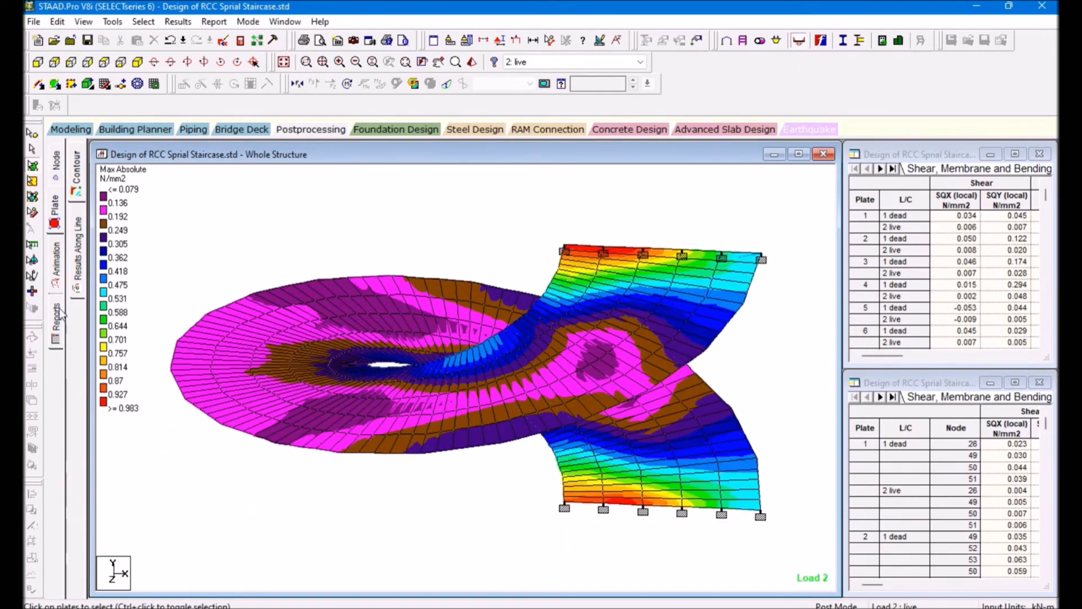
Look at the job information report page without changing the report setup, and return to the node displacement results
left_click(57, 326)
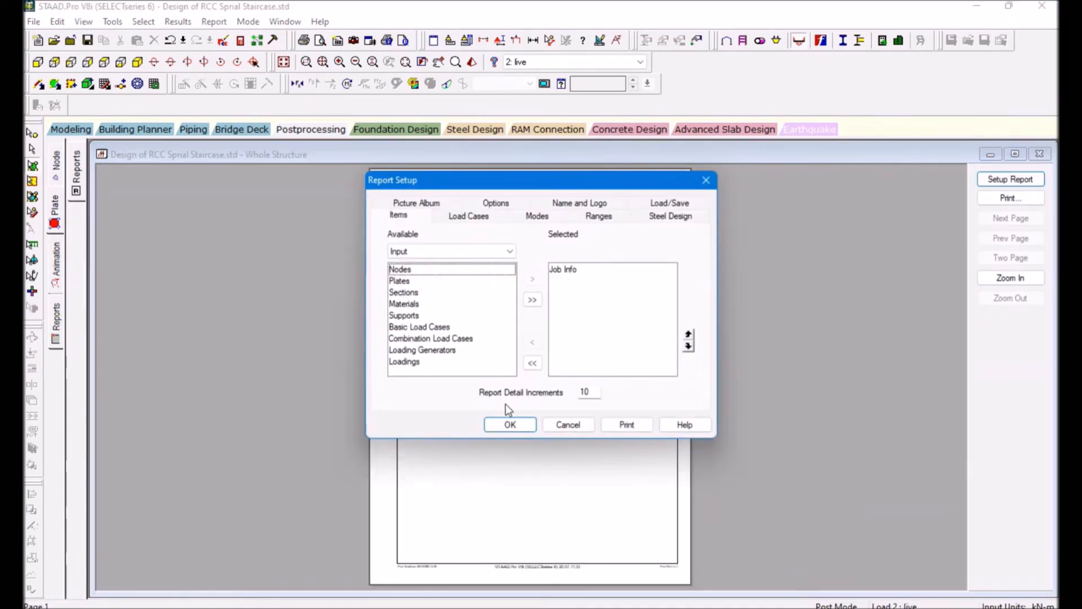
left_click(579, 427)
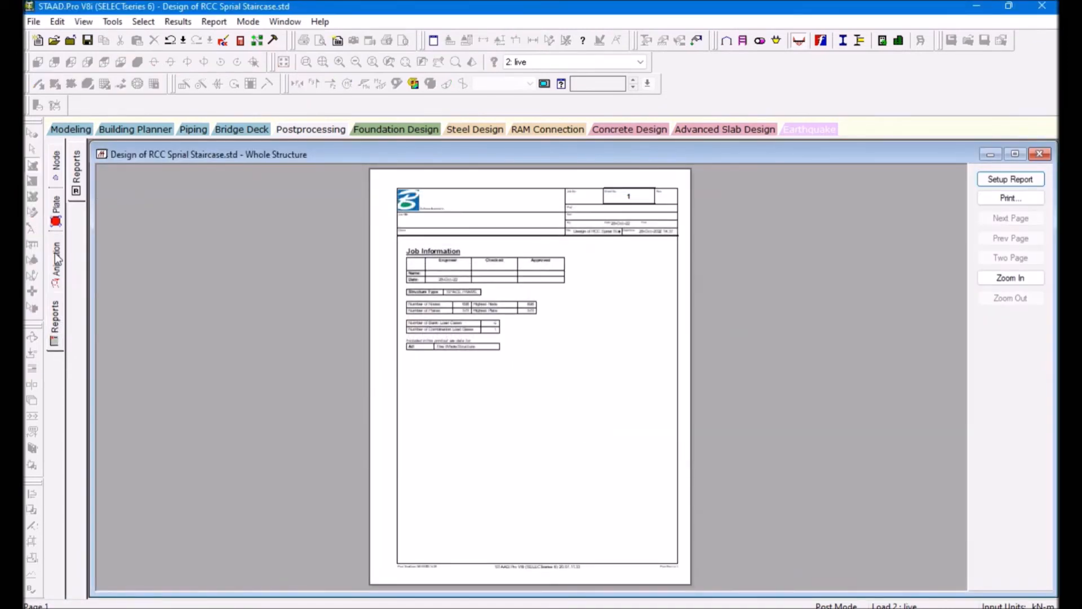
left_click(295, 130)
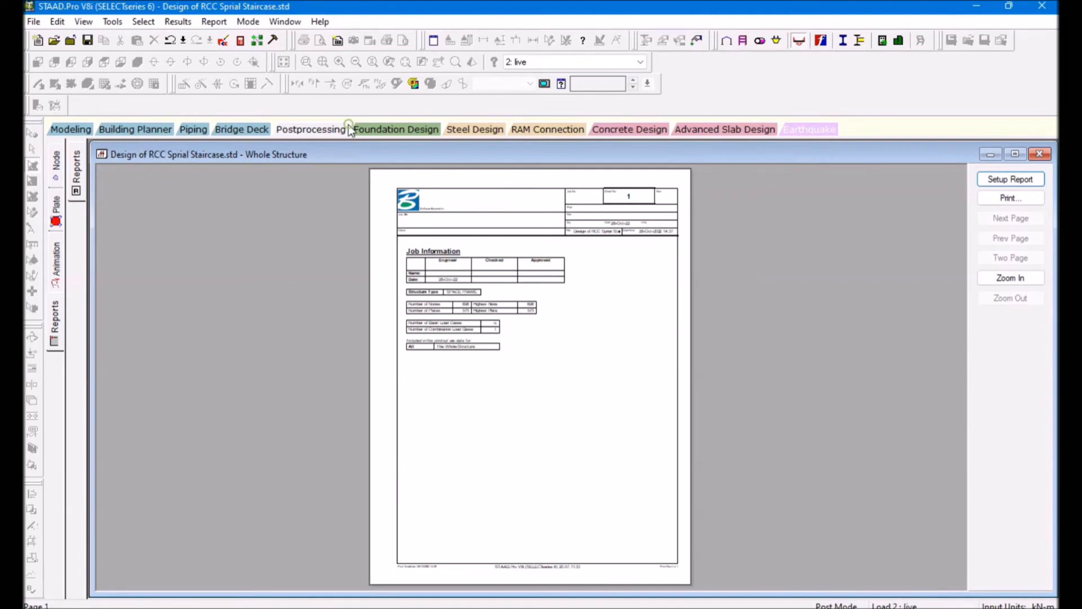
Take a picture of the staircase's live load displacement view
right_click(320, 311)
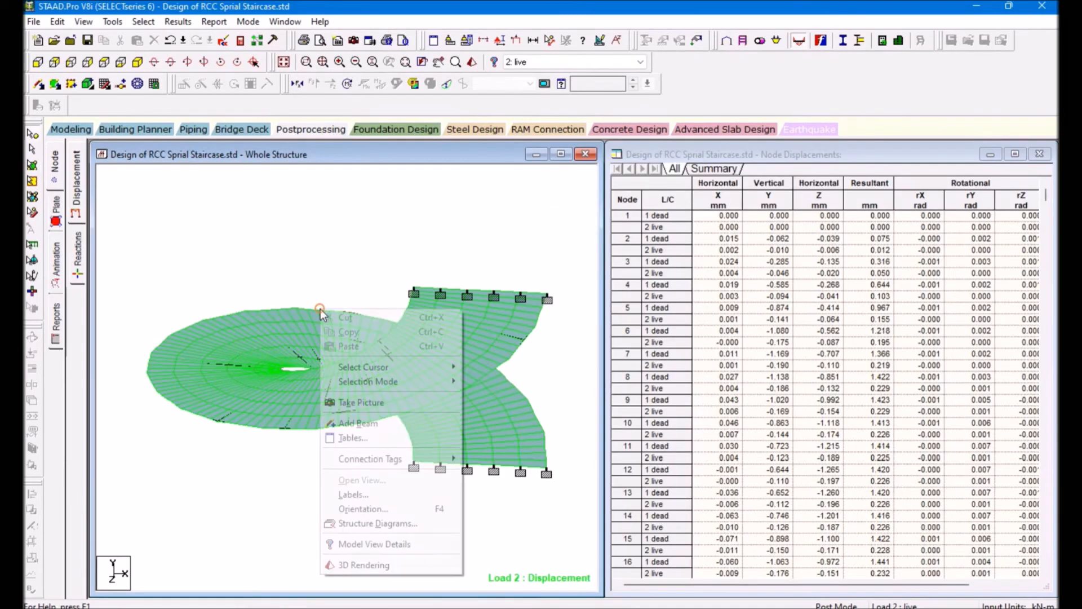
left_click(360, 402)
left_click(515, 336)
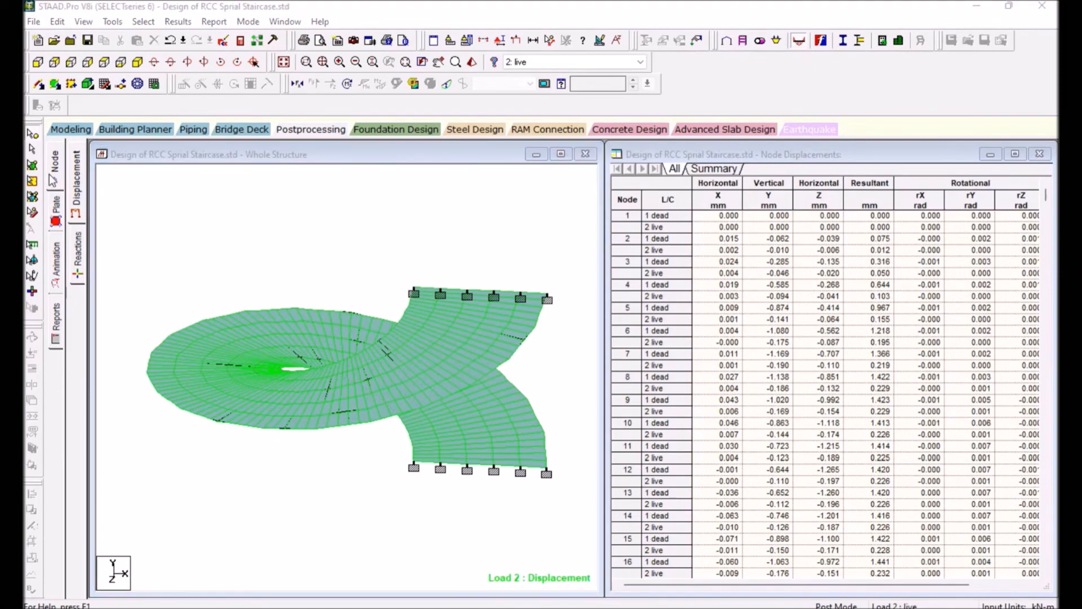
Replay the live load deflection animation from the rotated angle, and go back to modelling mode
left_click(59, 263)
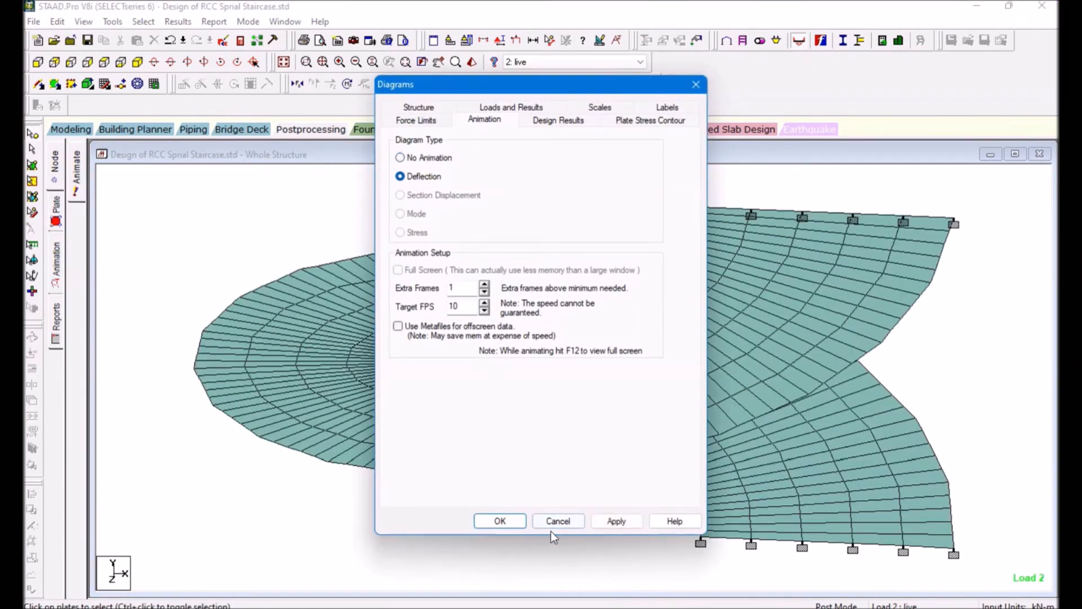
left_click(614, 521)
left_click(502, 520)
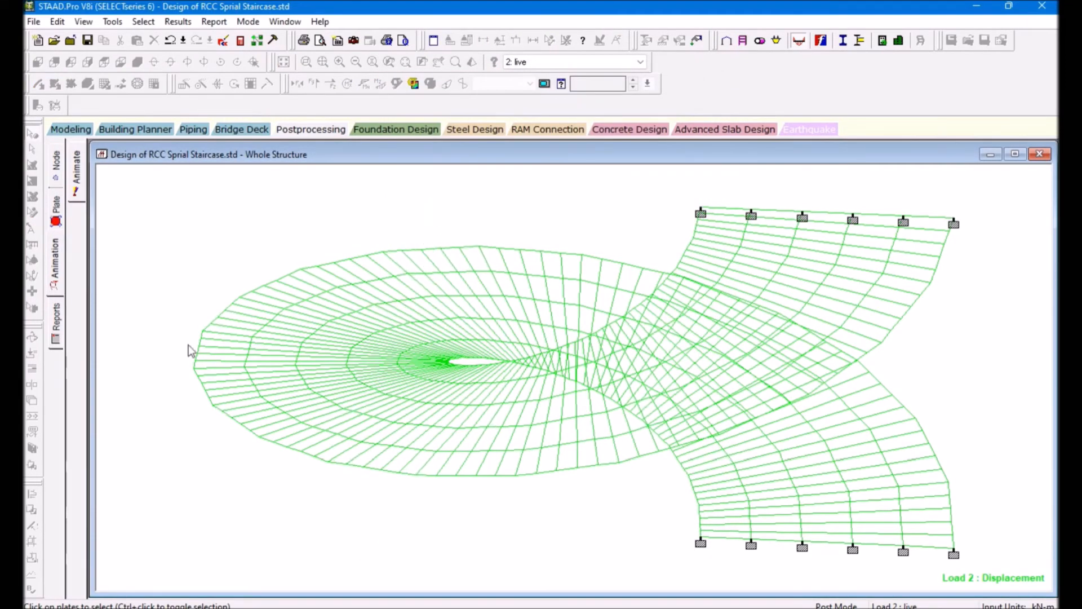
left_click(55, 163)
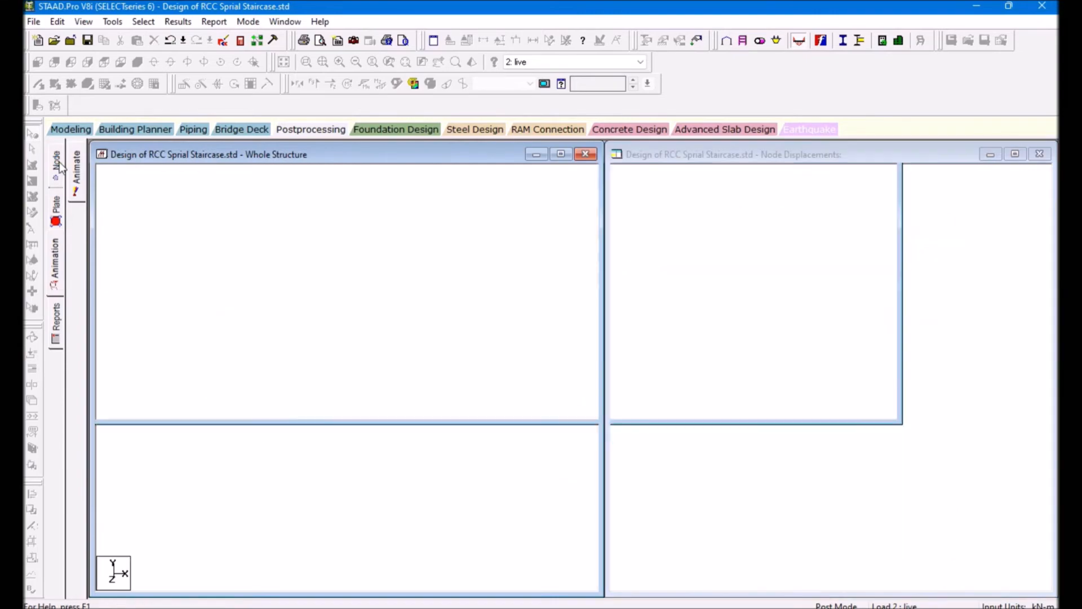
left_click(70, 129)
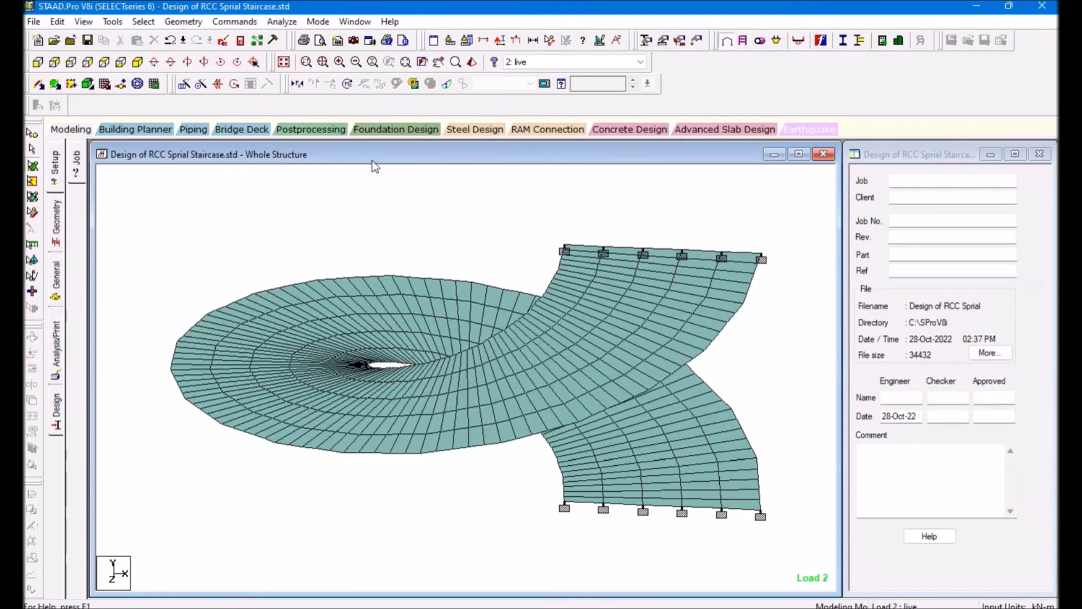
Turn off the fill of plates, solids and surfaces so the staircase displays as a wireframe mesh
left_click(601, 41)
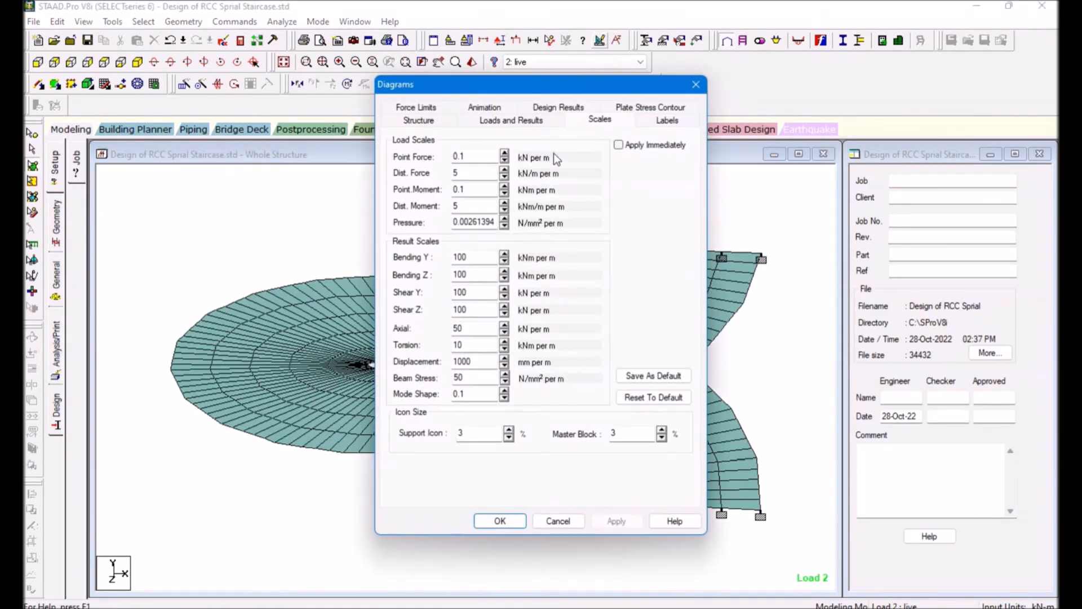
left_click(513, 121)
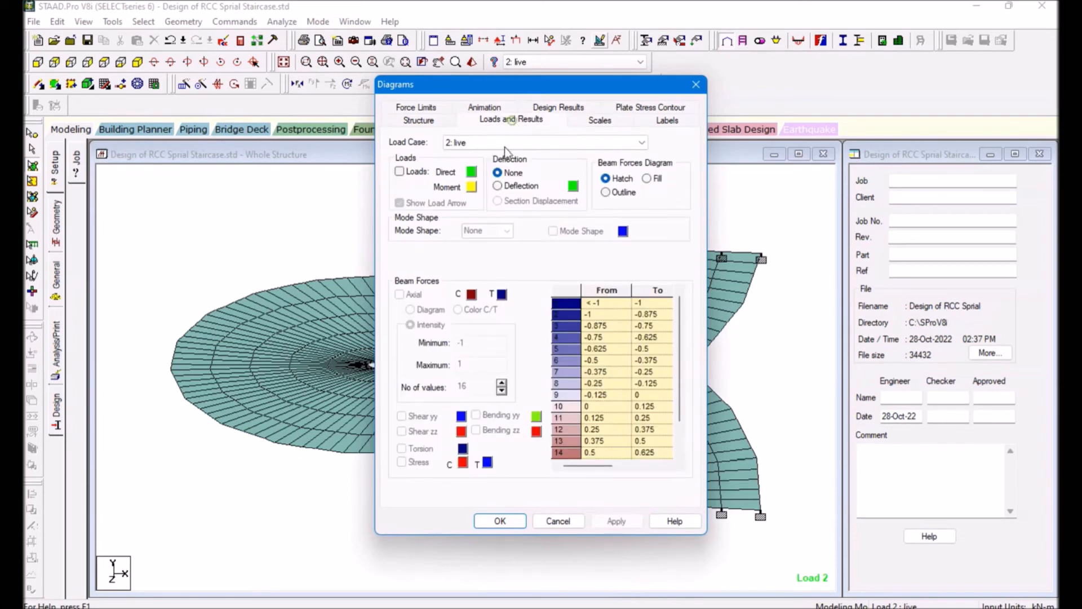
left_click(420, 121)
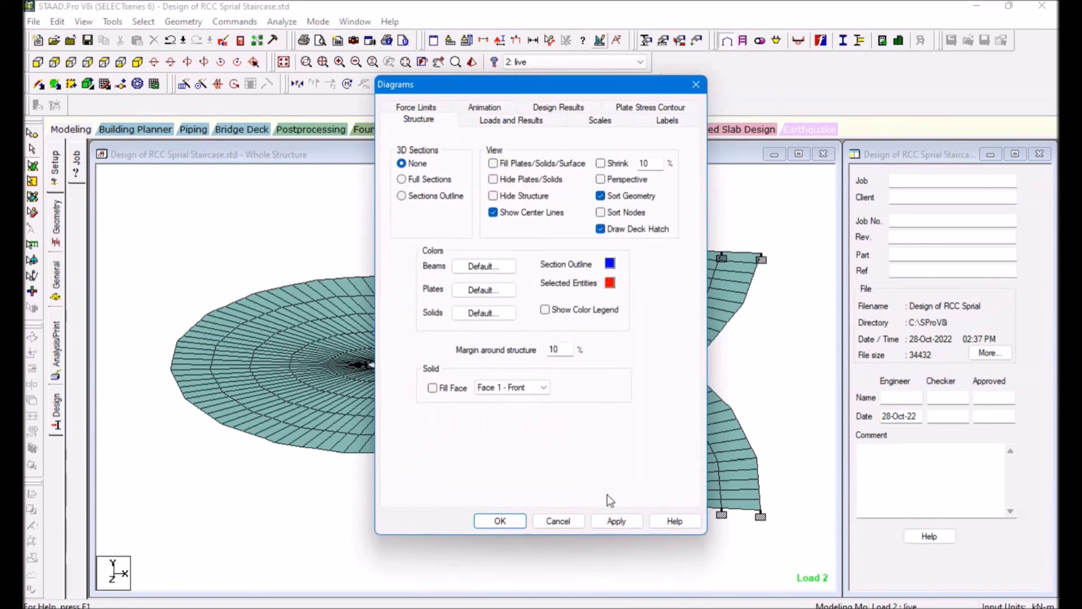
left_click(614, 524)
left_click(500, 521)
Take a picture of the wireframe staircase, keeping the ID Picture 2 and the caption Whole Structure
right_click(243, 217)
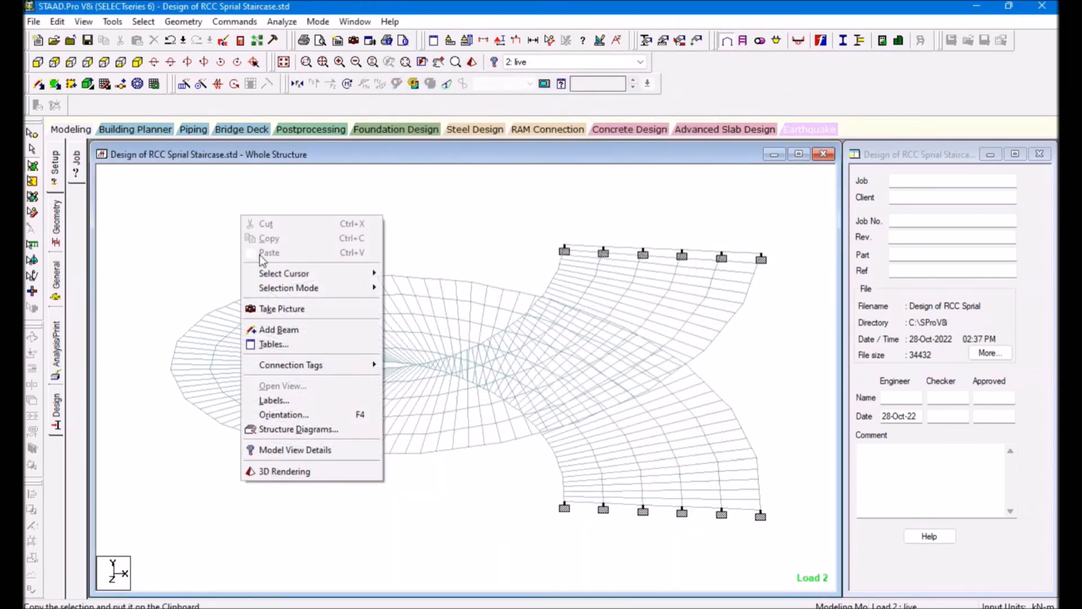
left_click(282, 308)
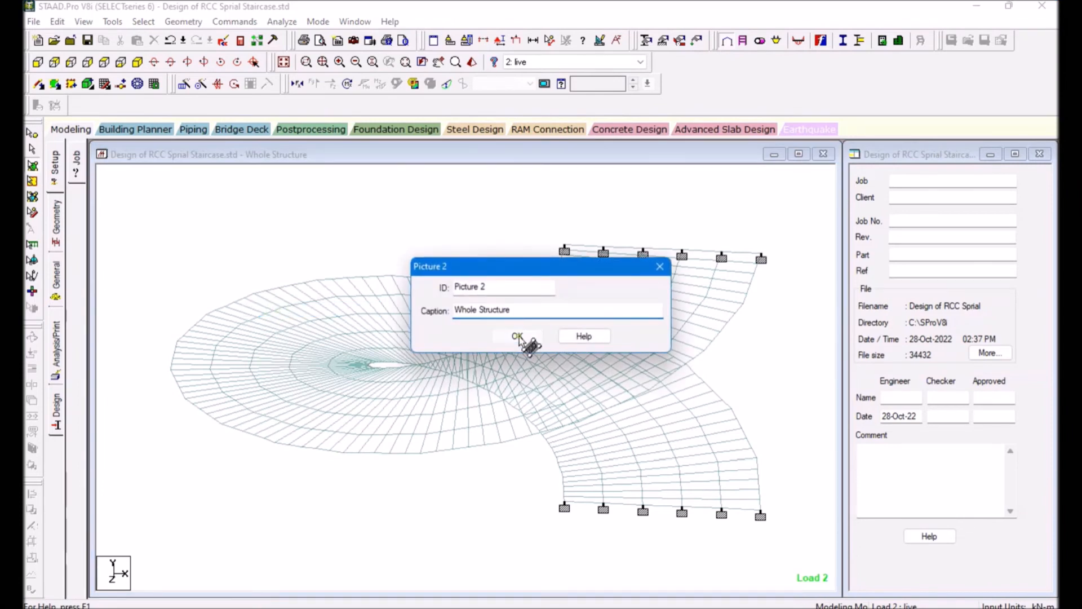
left_click(518, 336)
Turn the fill of plates, solids and surfaces back on in the structure diagram settings
left_click(599, 41)
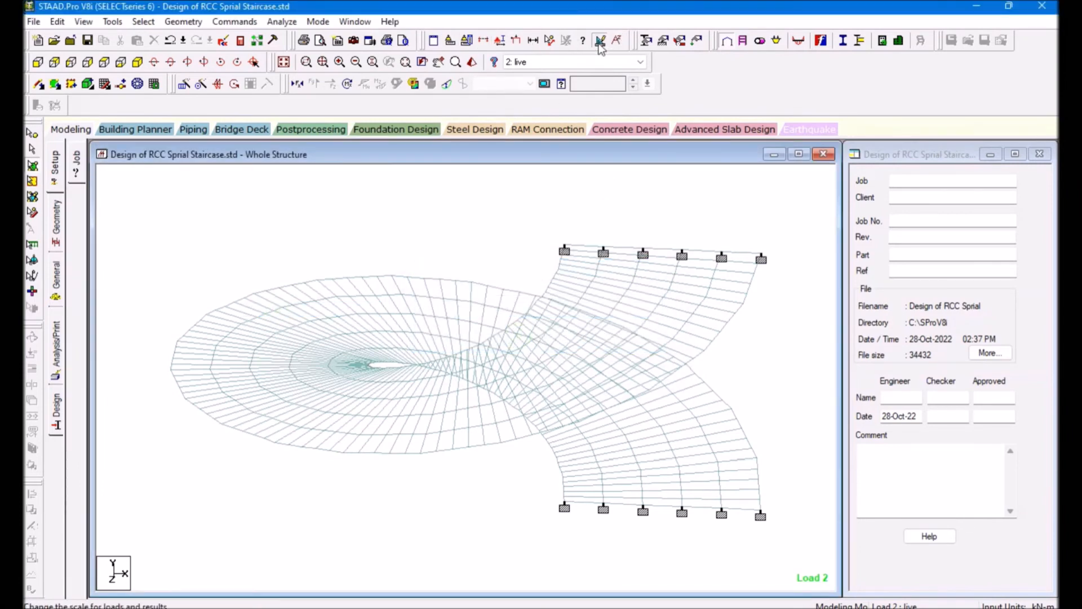
left_click(437, 119)
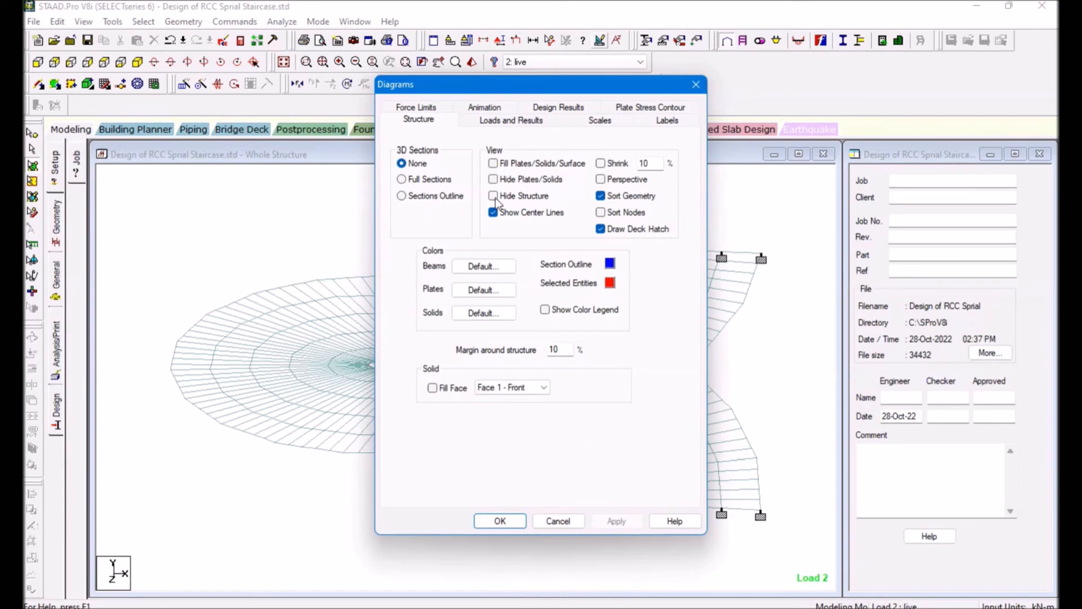
left_click(494, 163)
left_click(616, 521)
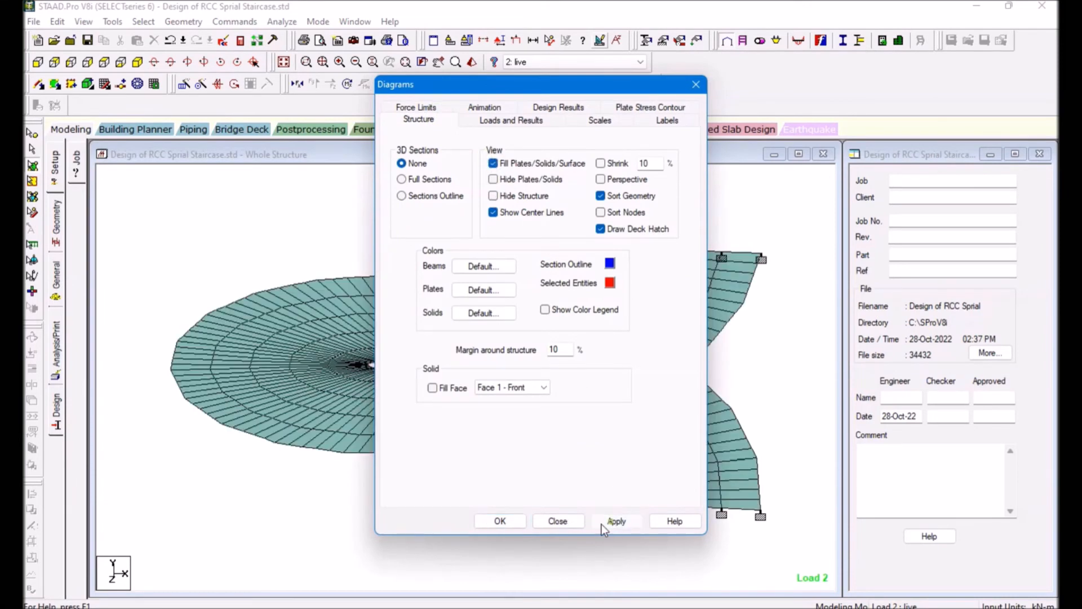
left_click(499, 521)
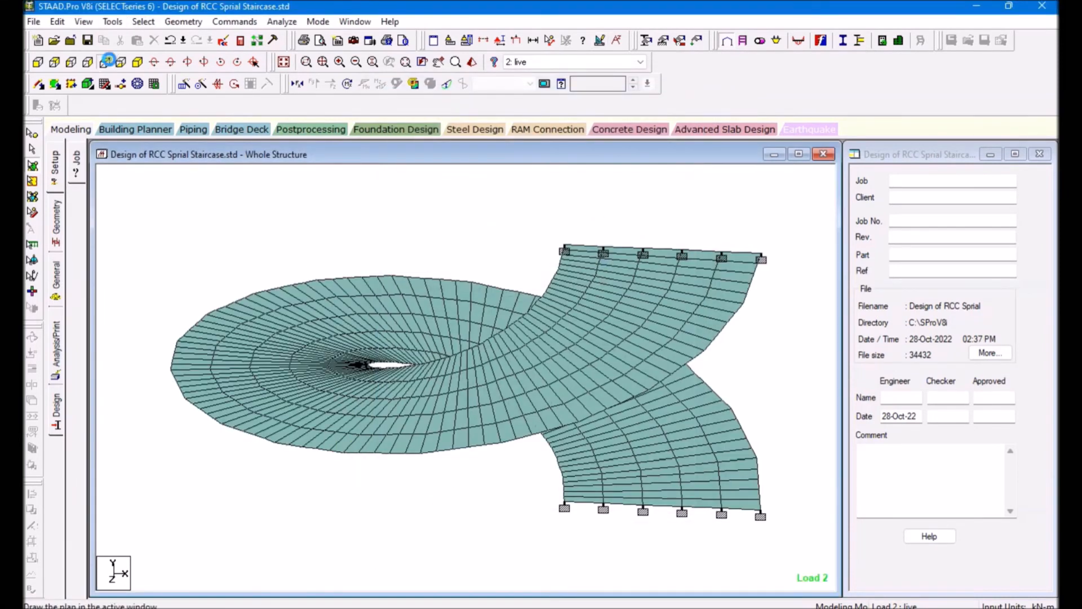
View the filled staircase from below, tilt it to show both supported edges, and take a picture
left_click(110, 63)
left_click(119, 62)
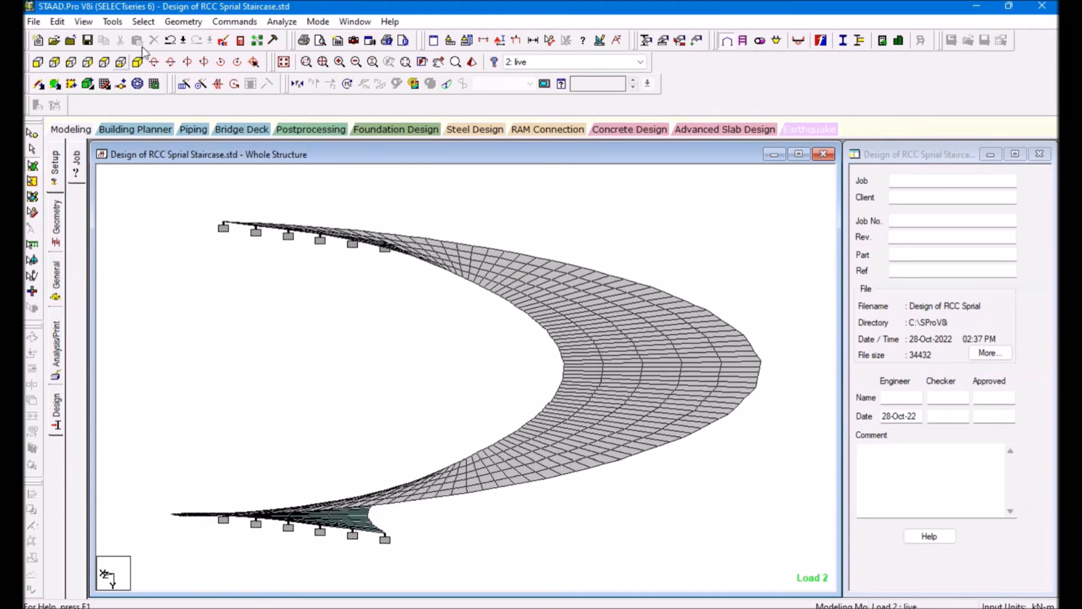
right_click(302, 279)
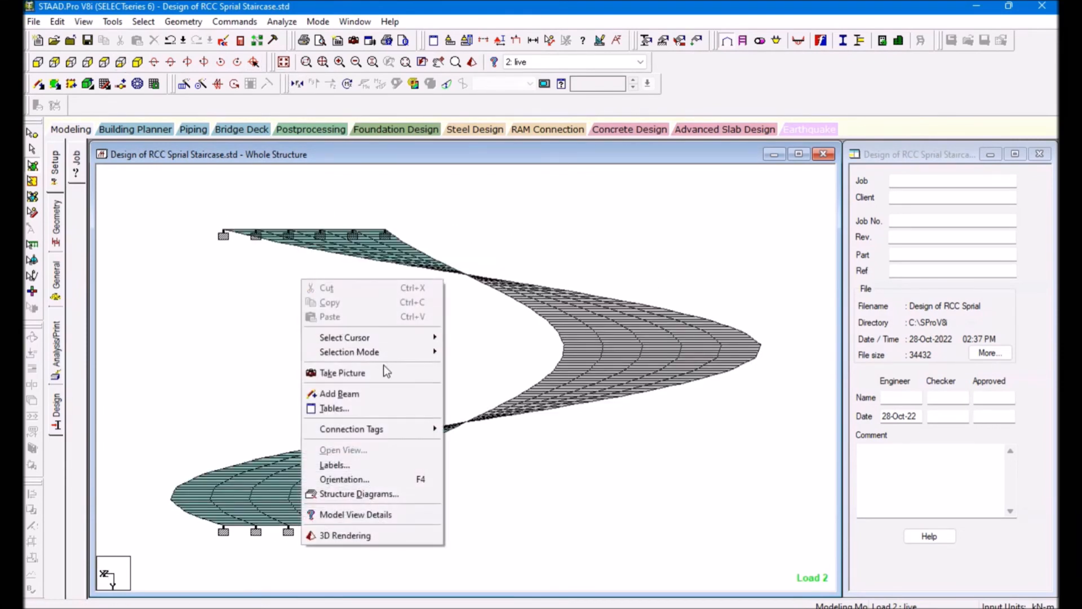
left_click(363, 373)
left_click(515, 337)
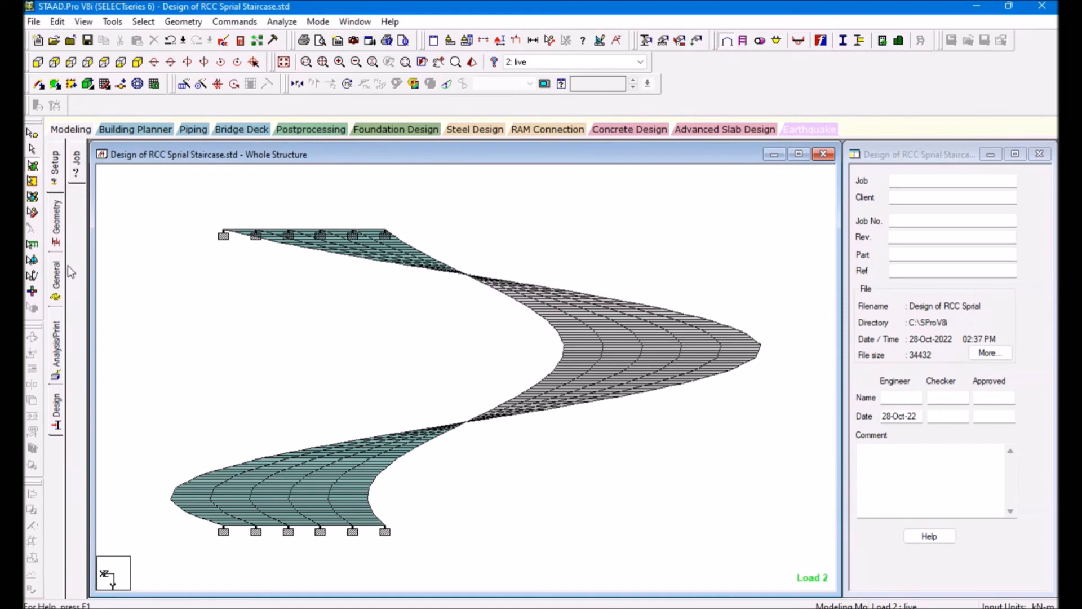
Look over the steel design and analysis command settings without adding any command
left_click(56, 412)
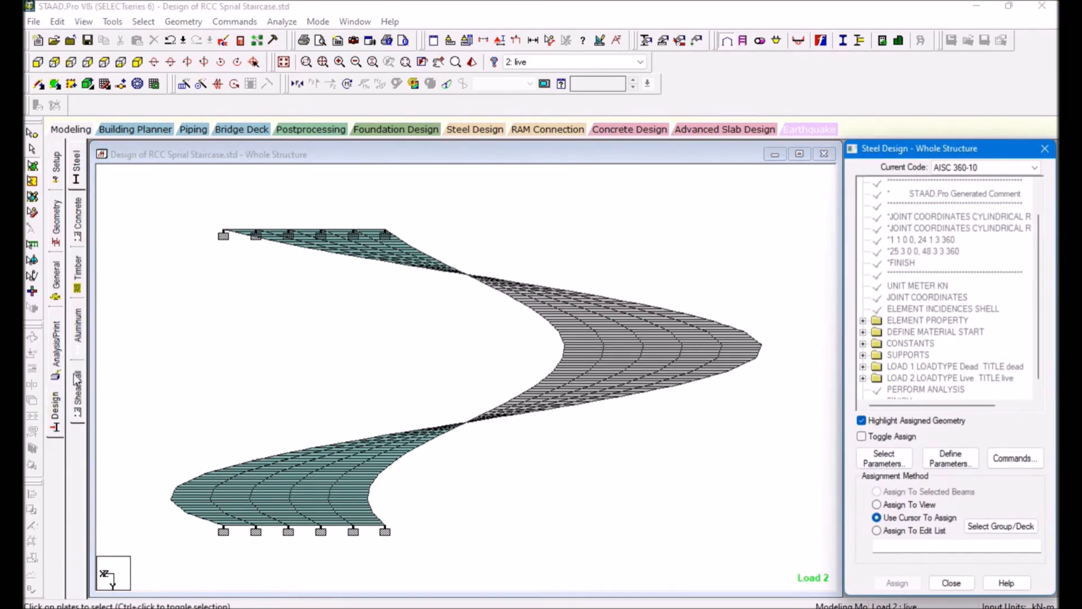
left_click(63, 346)
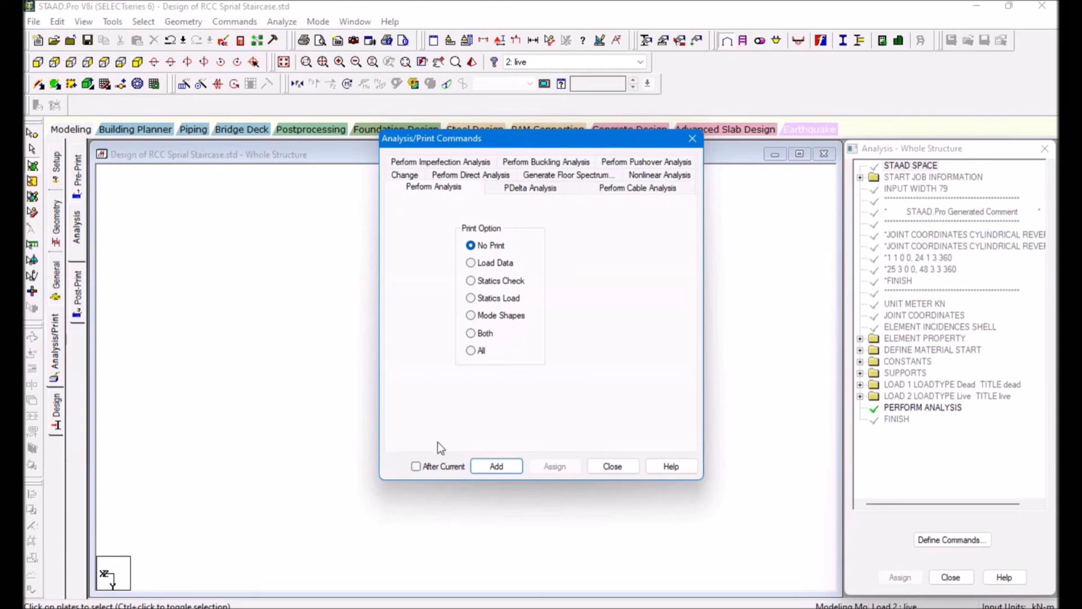
left_click(612, 466)
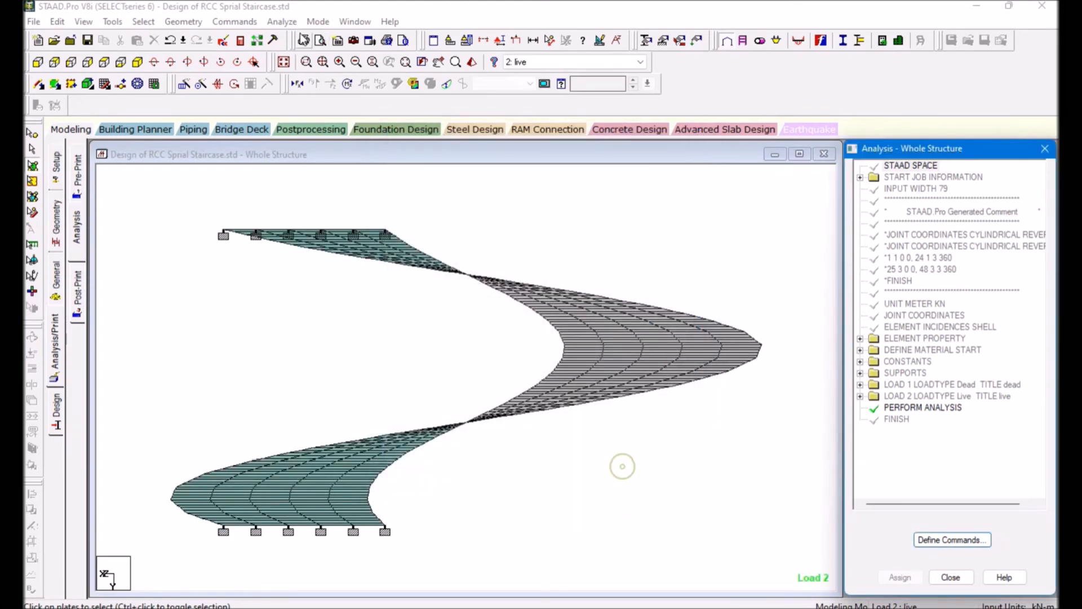
left_click_drag(26, 207, 514, 158)
left_click(647, 493)
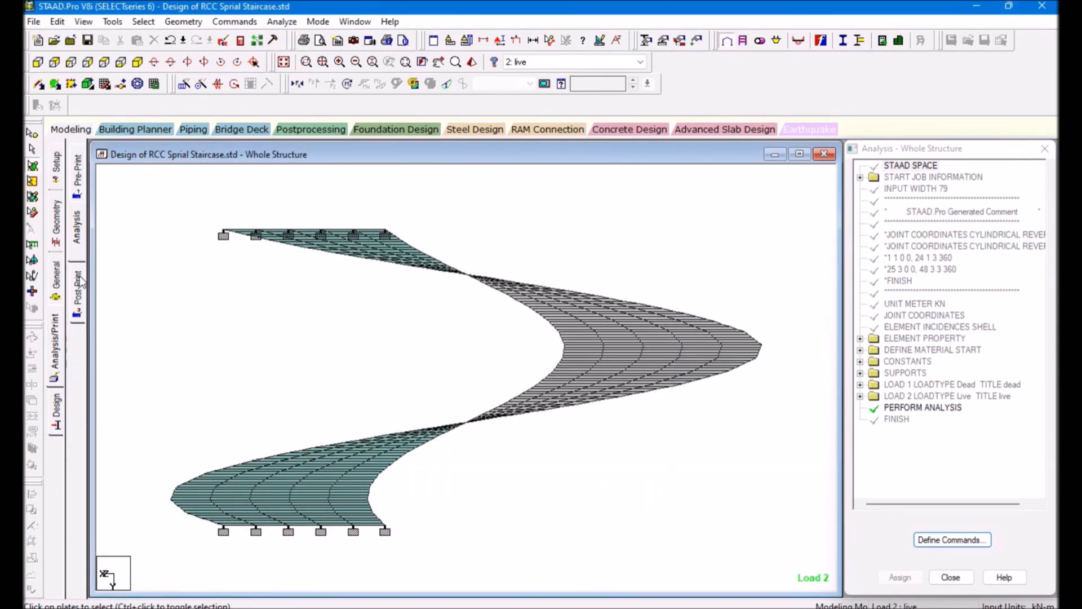
left_click(77, 231)
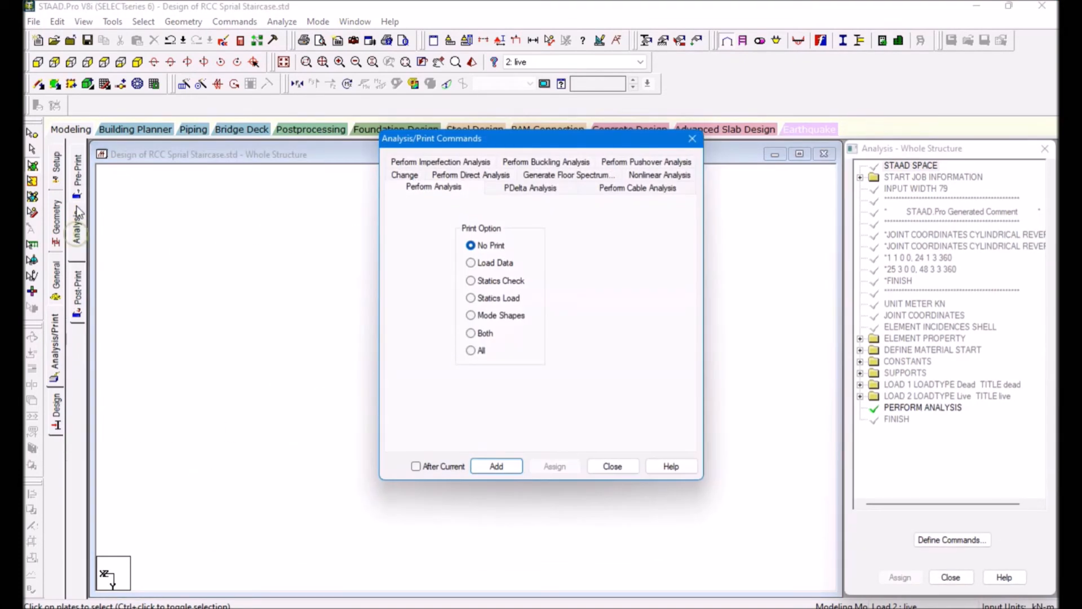
left_click(604, 469)
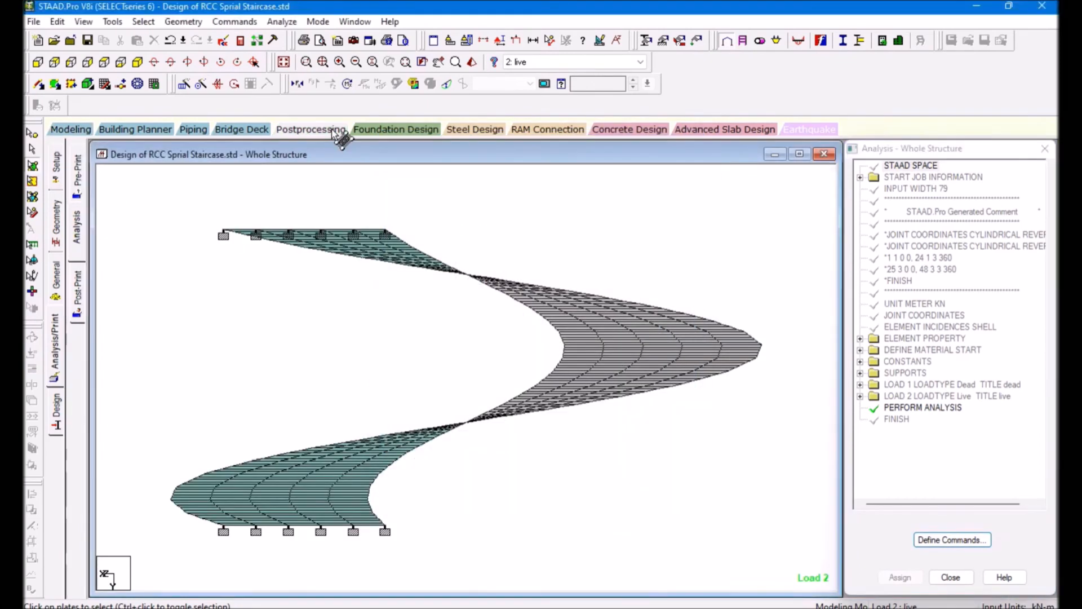
Open the postprocessing report setup and add Picture 1, Picture 2 and Picture 3 to the report
left_click(332, 130)
left_click(55, 337)
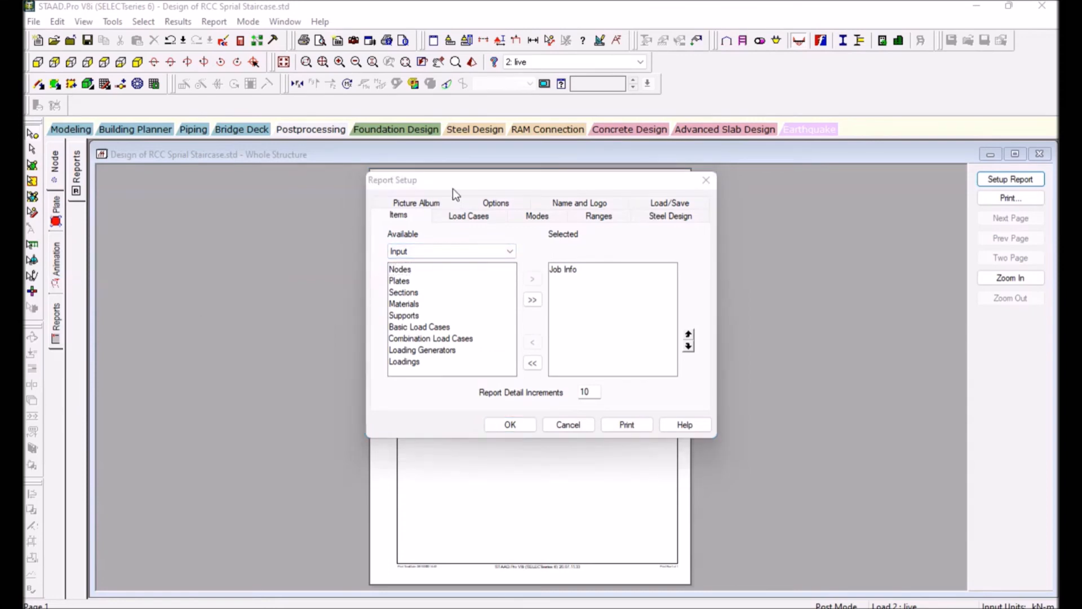
left_click(409, 282)
left_click(396, 295)
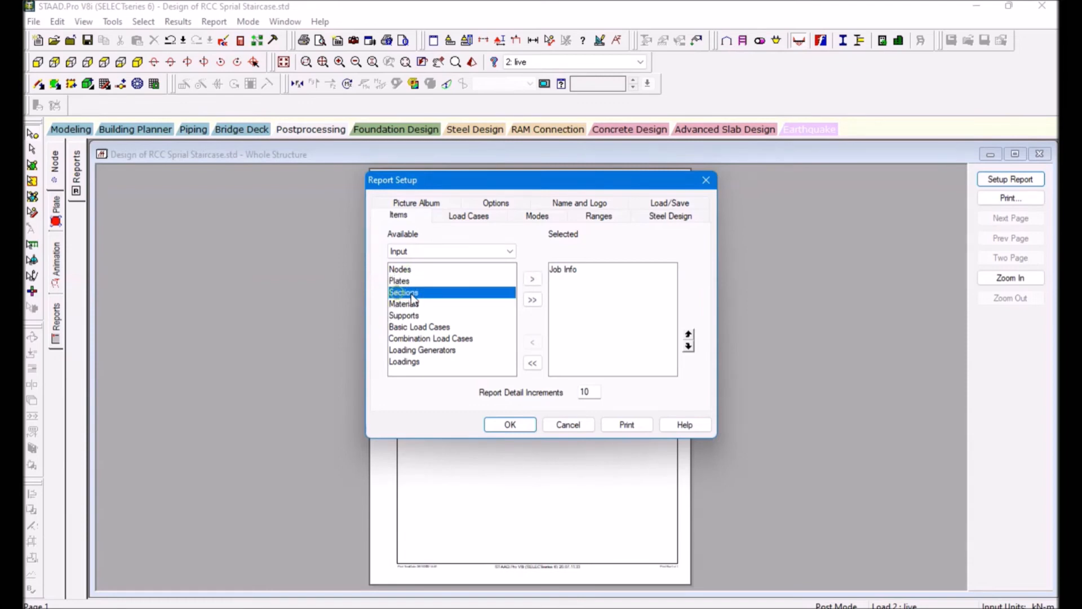
left_click(407, 305)
left_click(408, 254)
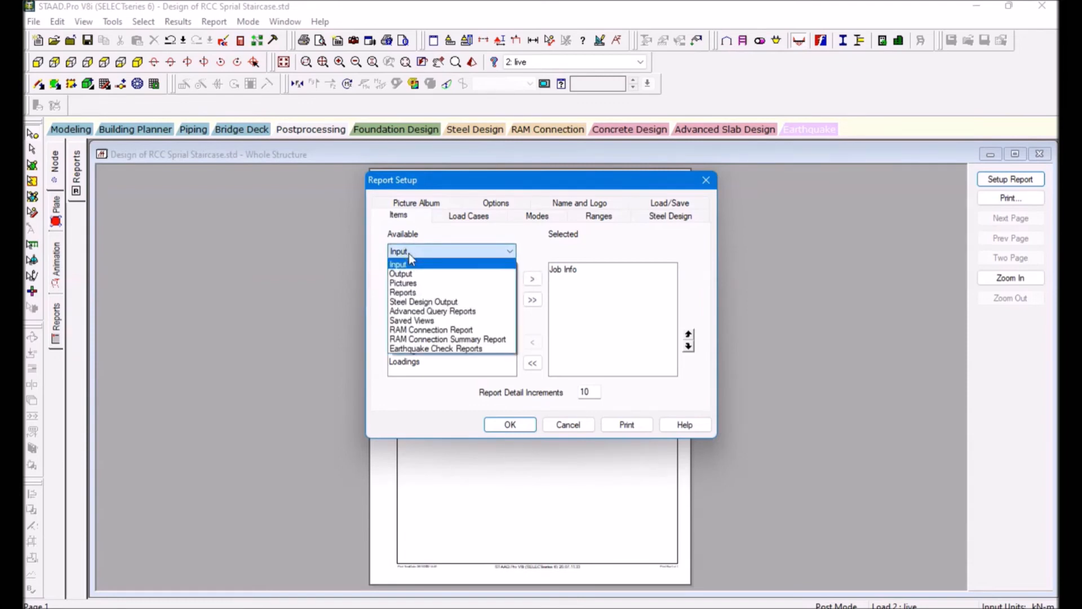
left_click(417, 282)
left_click(418, 273)
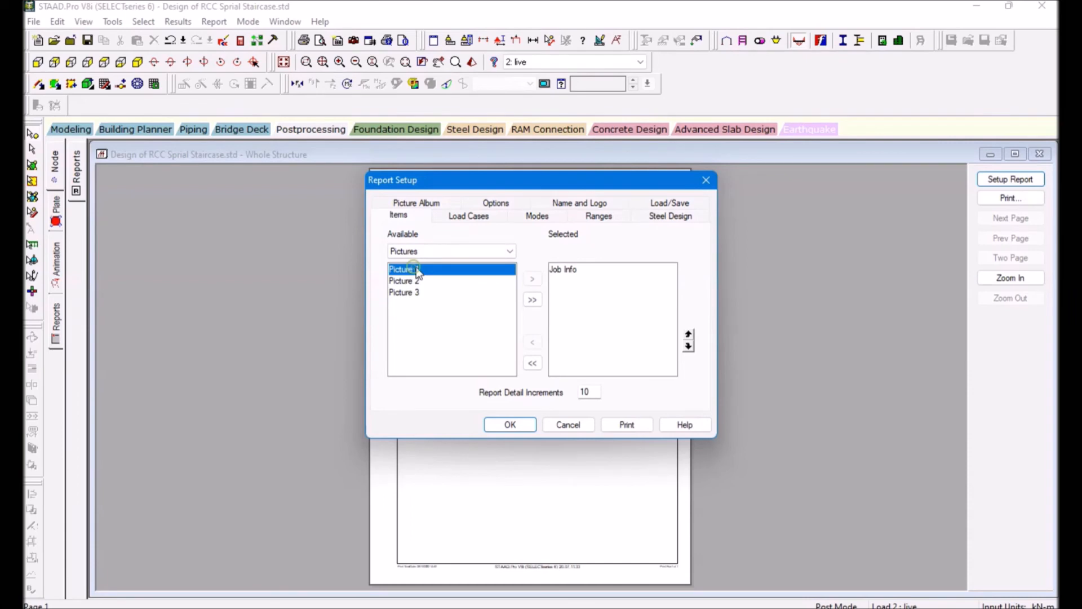
left_click(532, 299)
Add all available output items to the report and generate it from the report setup
left_click(411, 254)
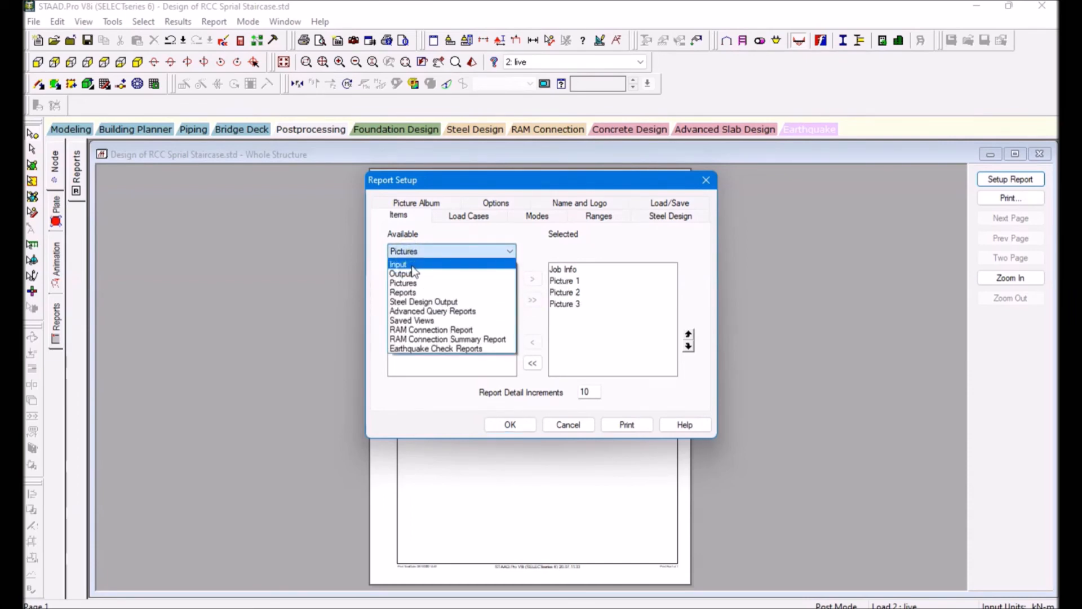
left_click(414, 274)
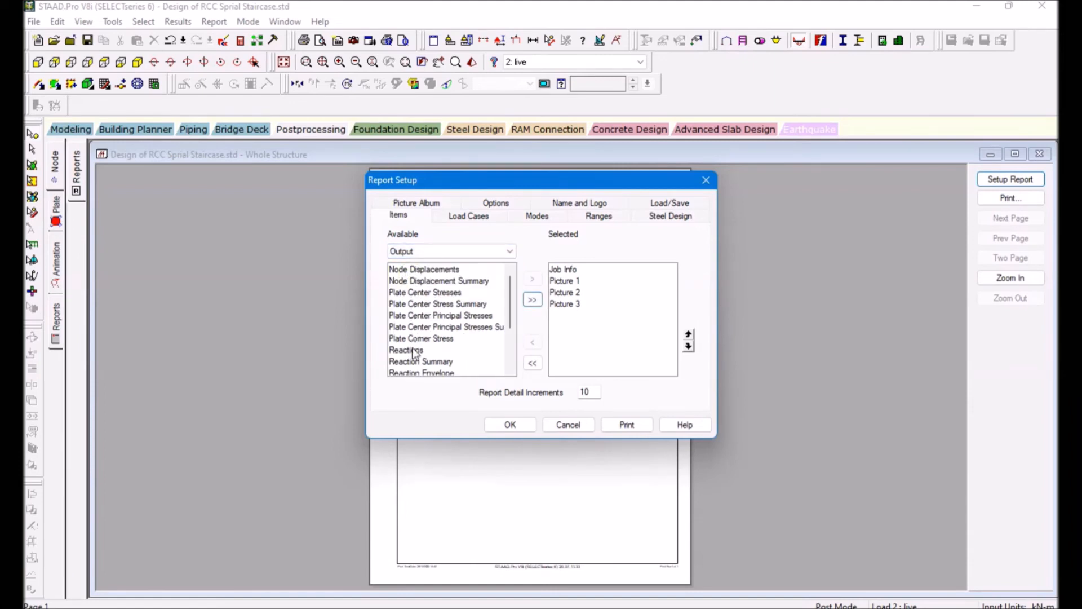
left_click(510, 370)
left_click(512, 370)
left_click(513, 371)
left_click(512, 371)
left_click(513, 370)
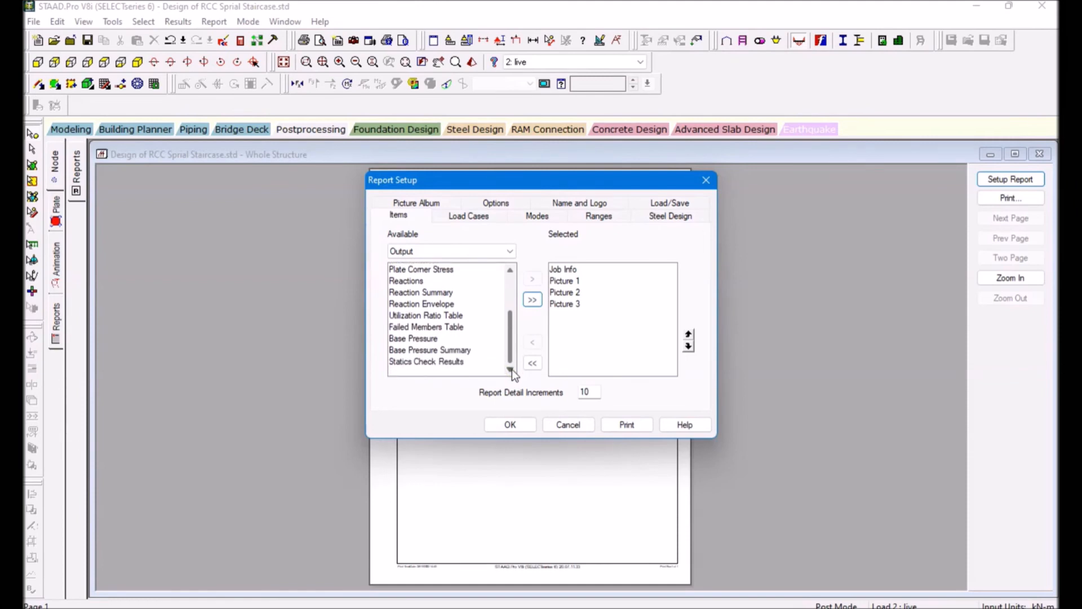
left_click(532, 299)
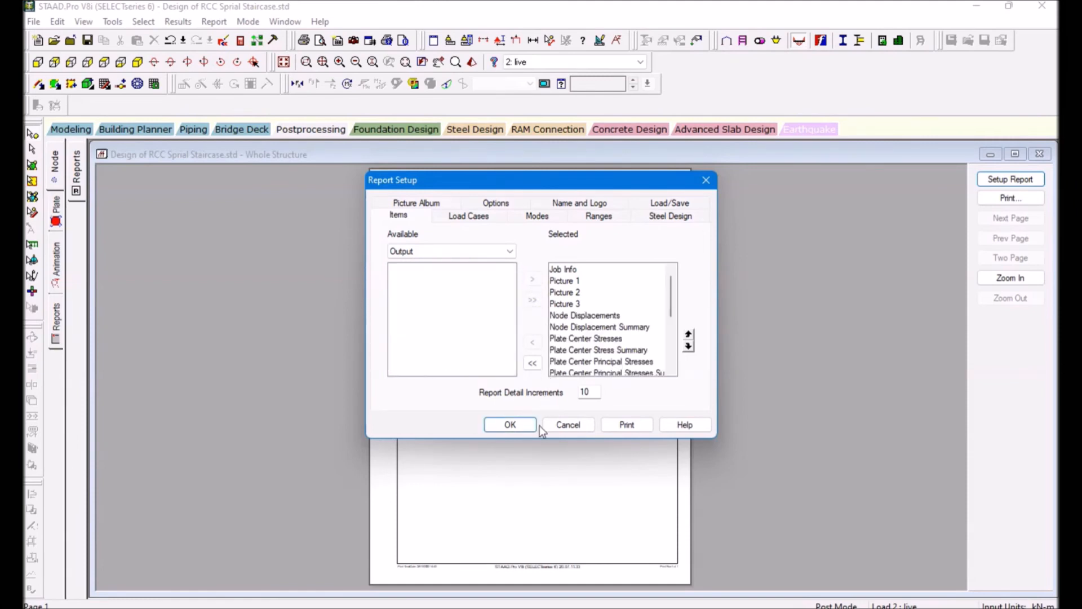
left_click(626, 425)
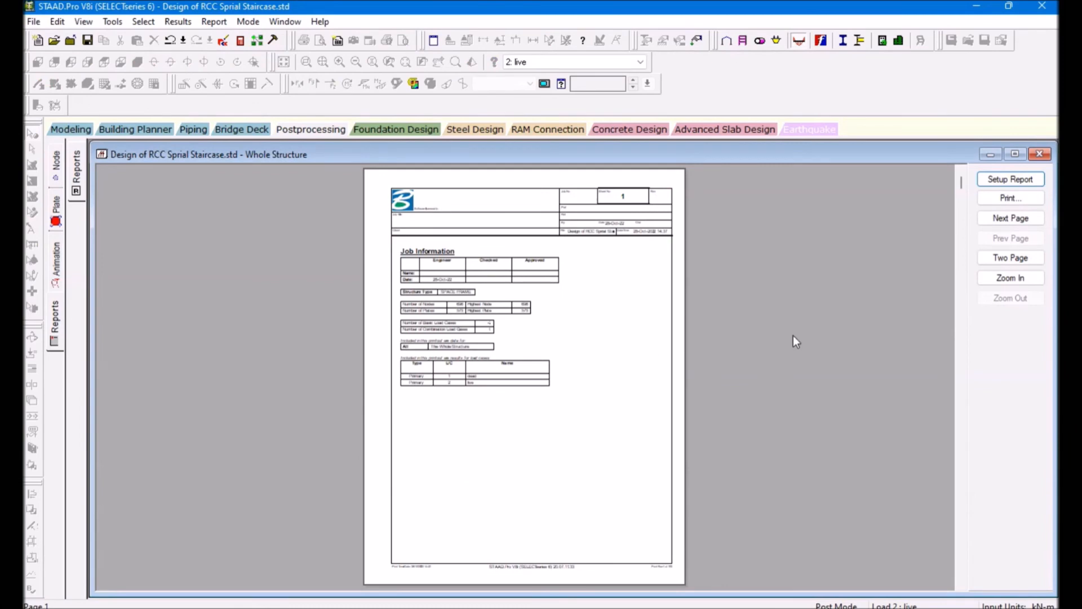
Examine the report pages from the job information through the pictures to the node displacement tables
left_click(82, 187)
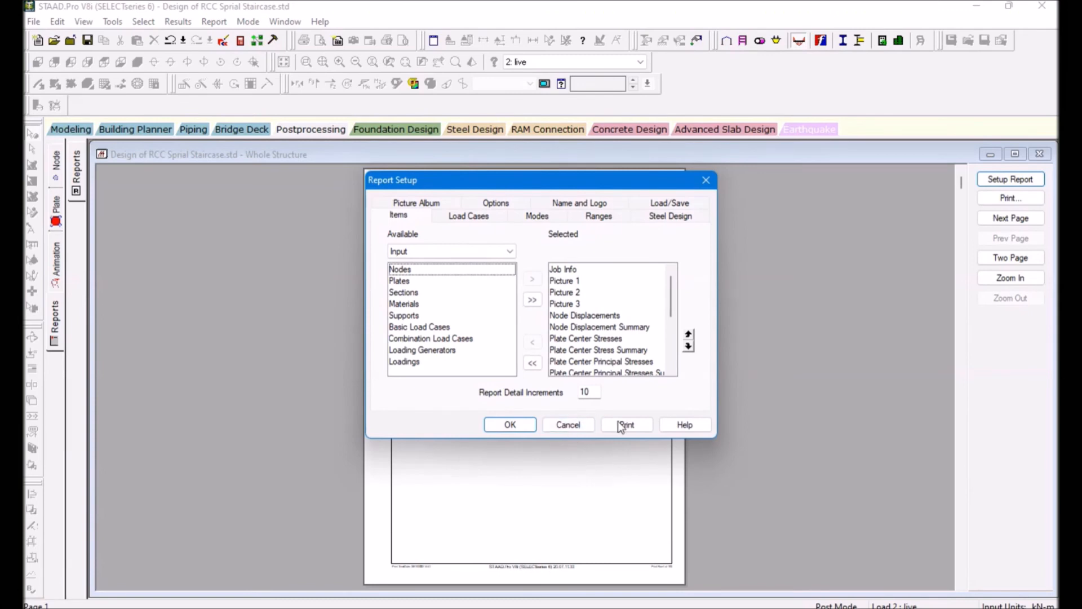
left_click(623, 428)
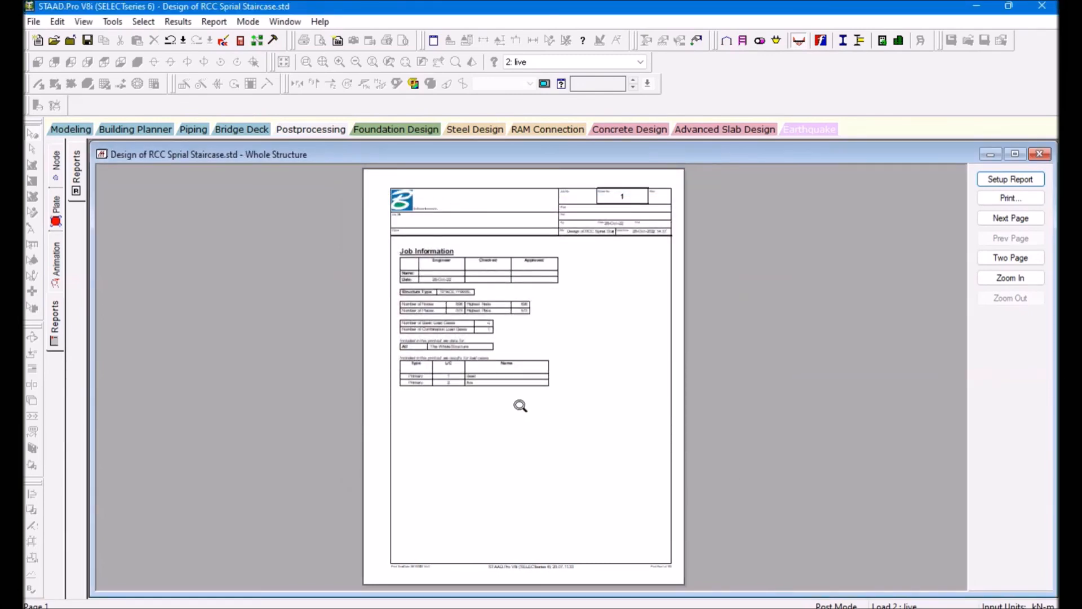
left_click(520, 406)
left_click(458, 277)
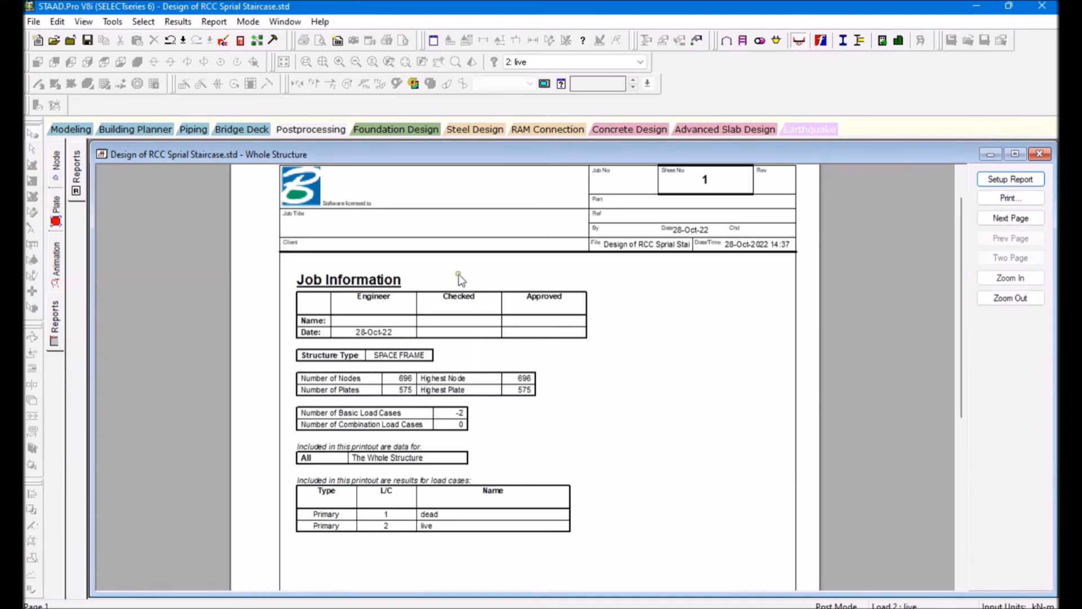
left_click(737, 374)
left_click(991, 221)
left_click(991, 220)
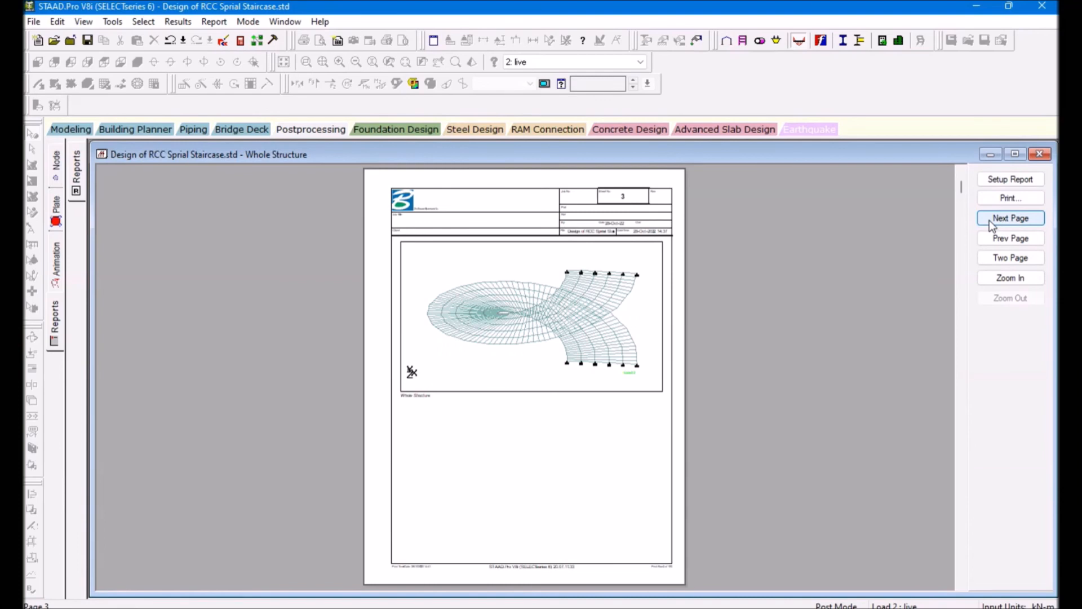
left_click(992, 220)
left_click(992, 220)
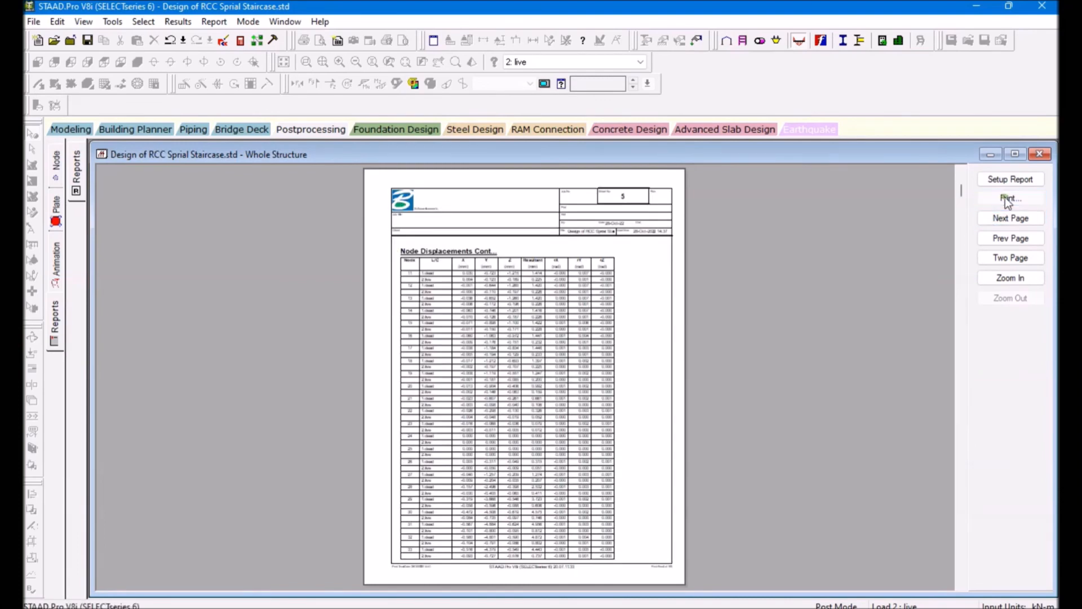
Print all pages of the report as one copy with the Adobe PDF printer
left_click(1004, 198)
left_click(497, 234)
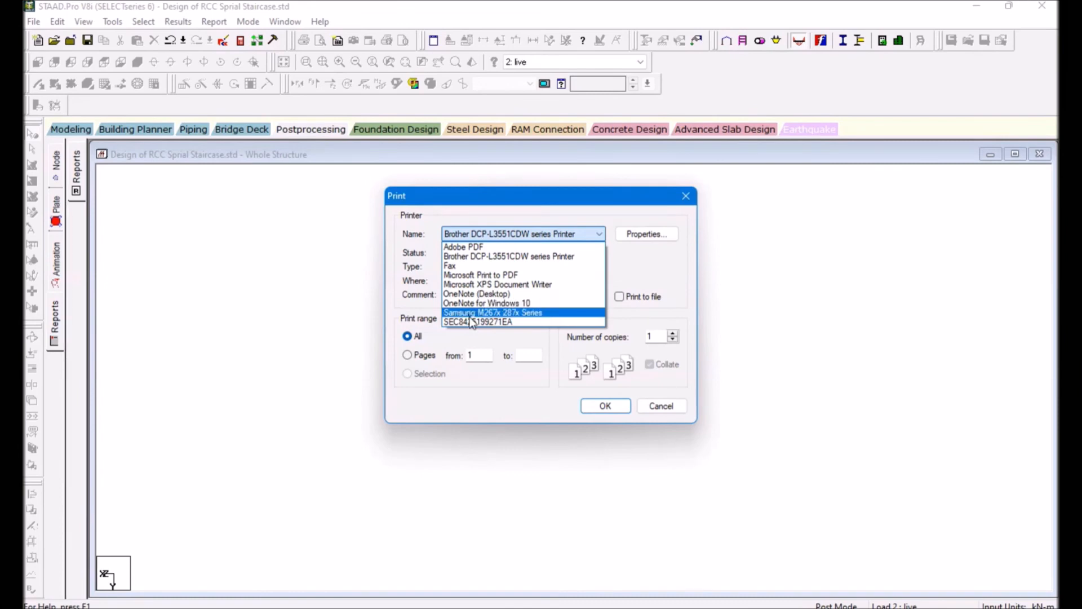
left_click(451, 246)
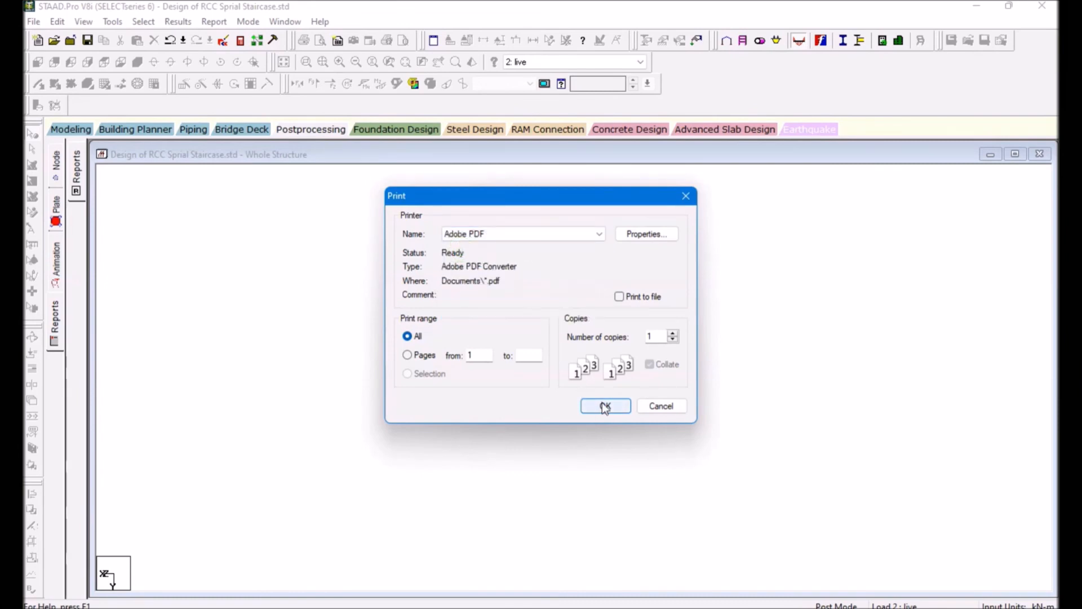
left_click(605, 406)
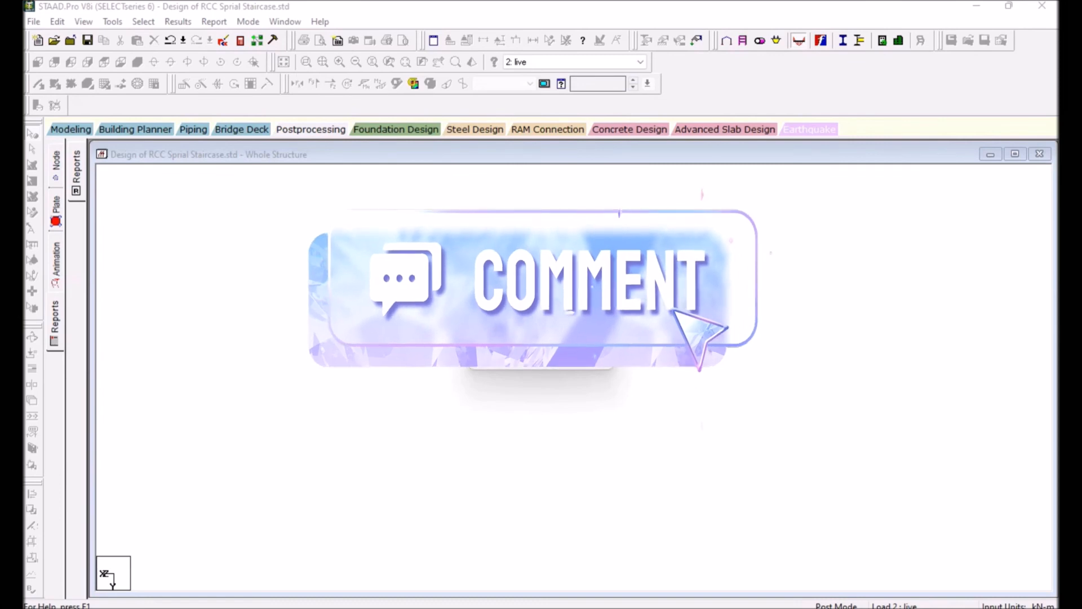
Open the printed staircase report PDF in Adobe Acrobat Pro and examine its job information, structure pictures and node displacement table
left_click_drag(467, 101, 683, 194)
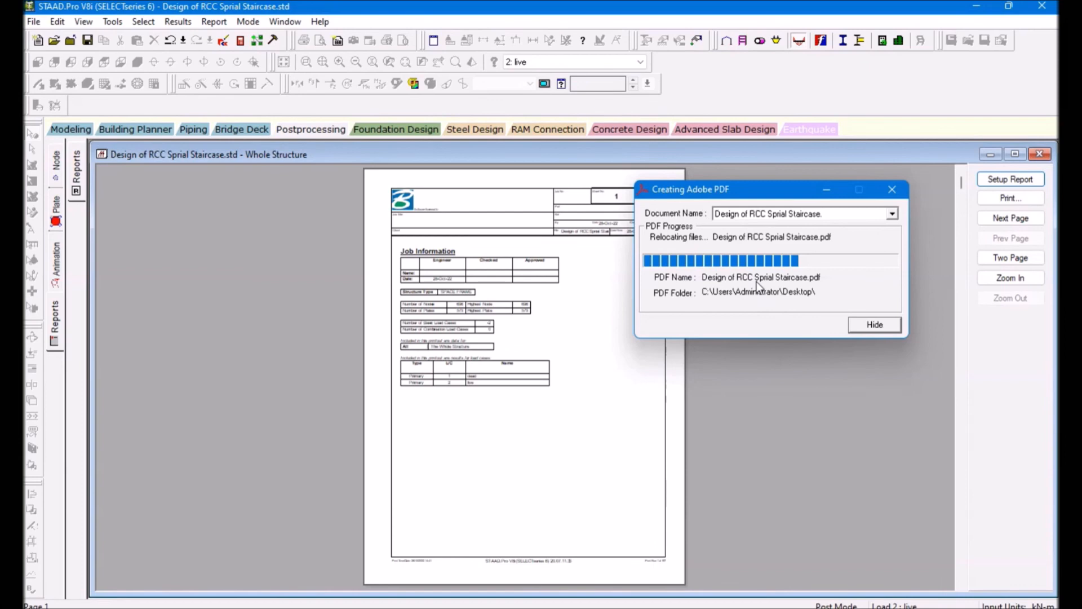
left_click(58, 125)
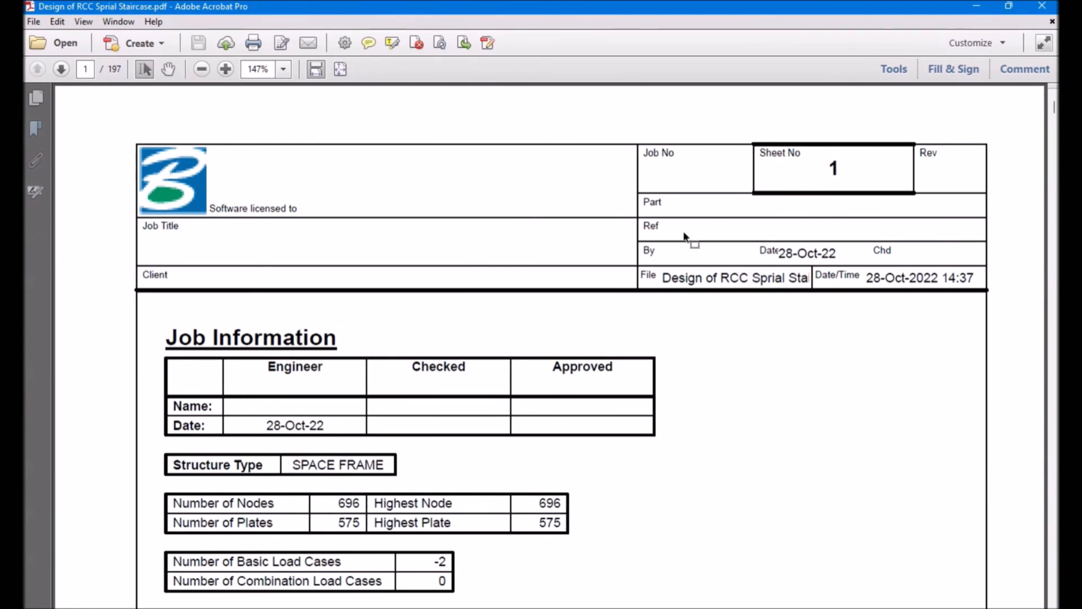
scroll(453, 331, "down", 15)
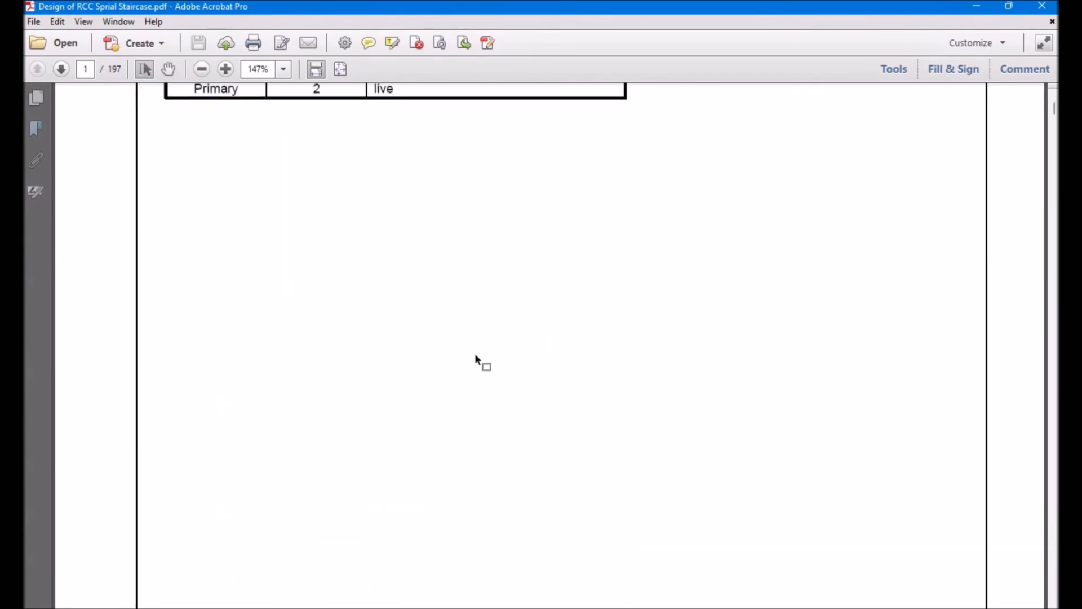
scroll(475, 355, "down", 15)
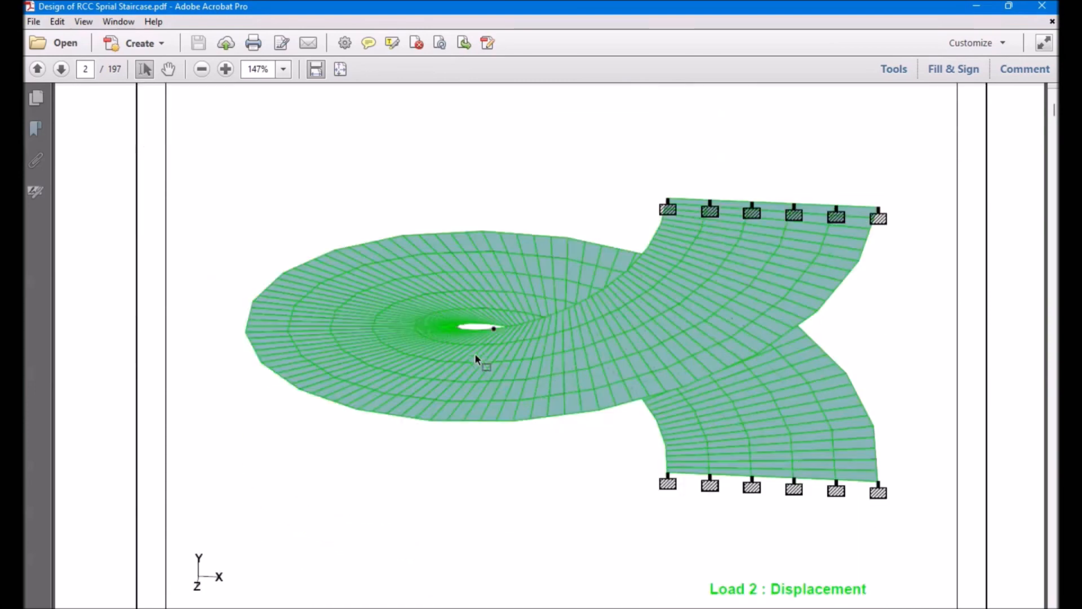
scroll(475, 356, "down", 15)
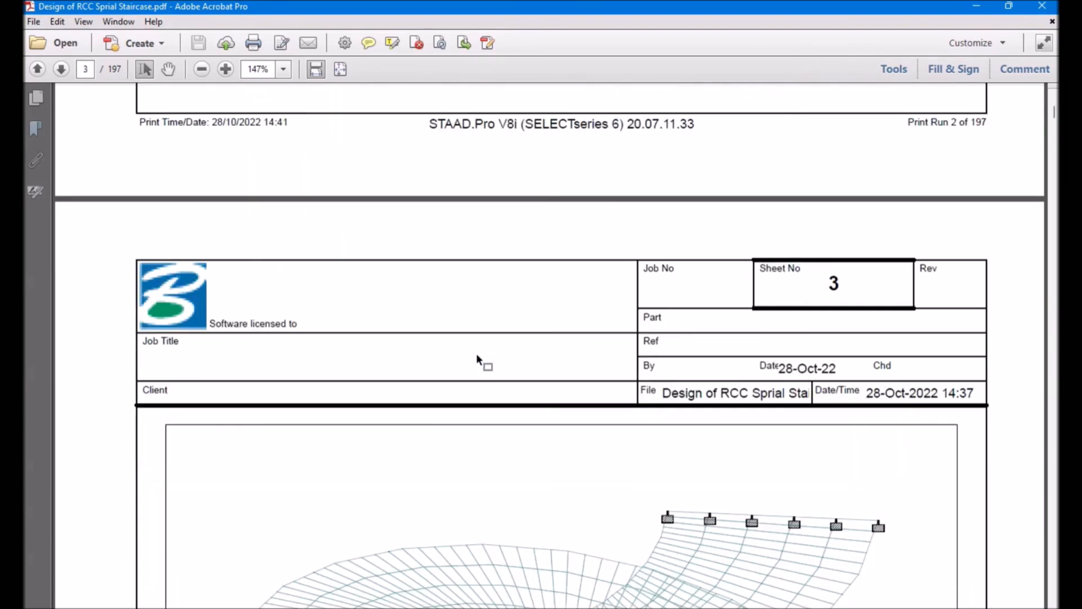
scroll(476, 353, "down", 10)
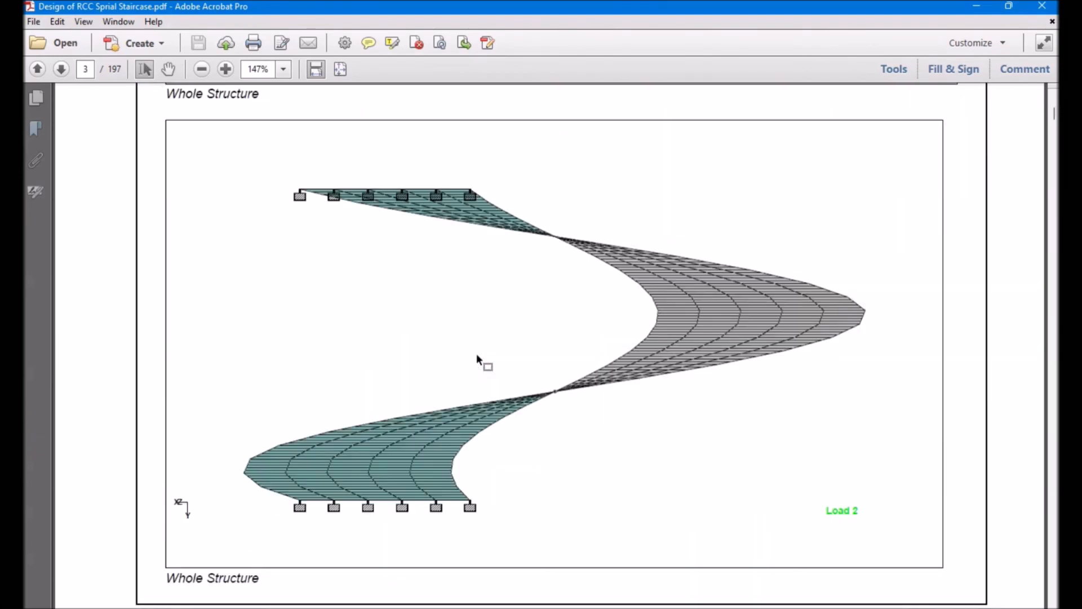
scroll(476, 353, "down", 5)
scroll(476, 353, "down", 10)
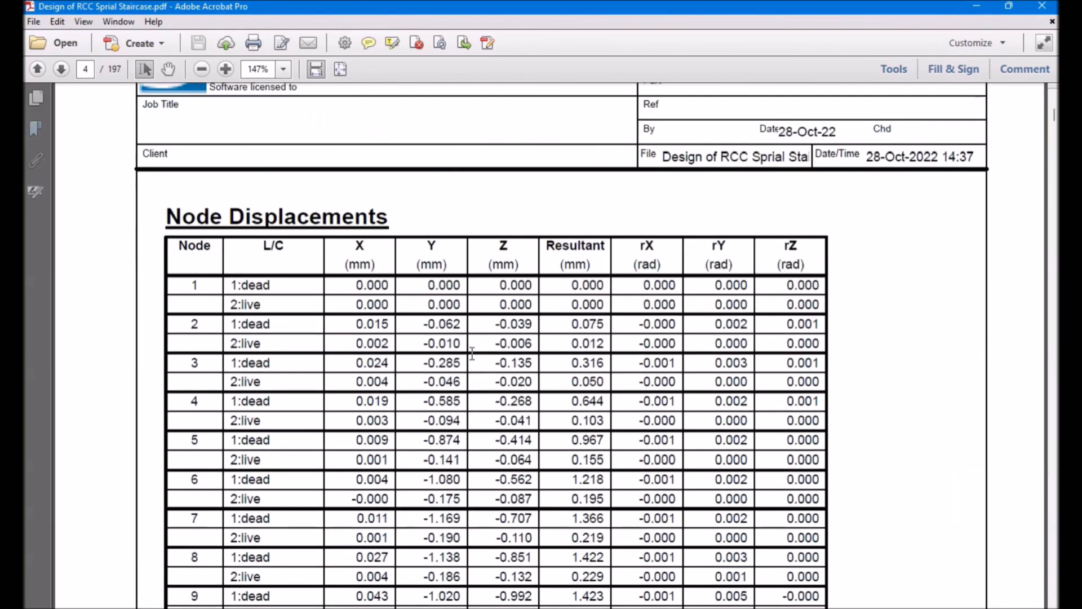